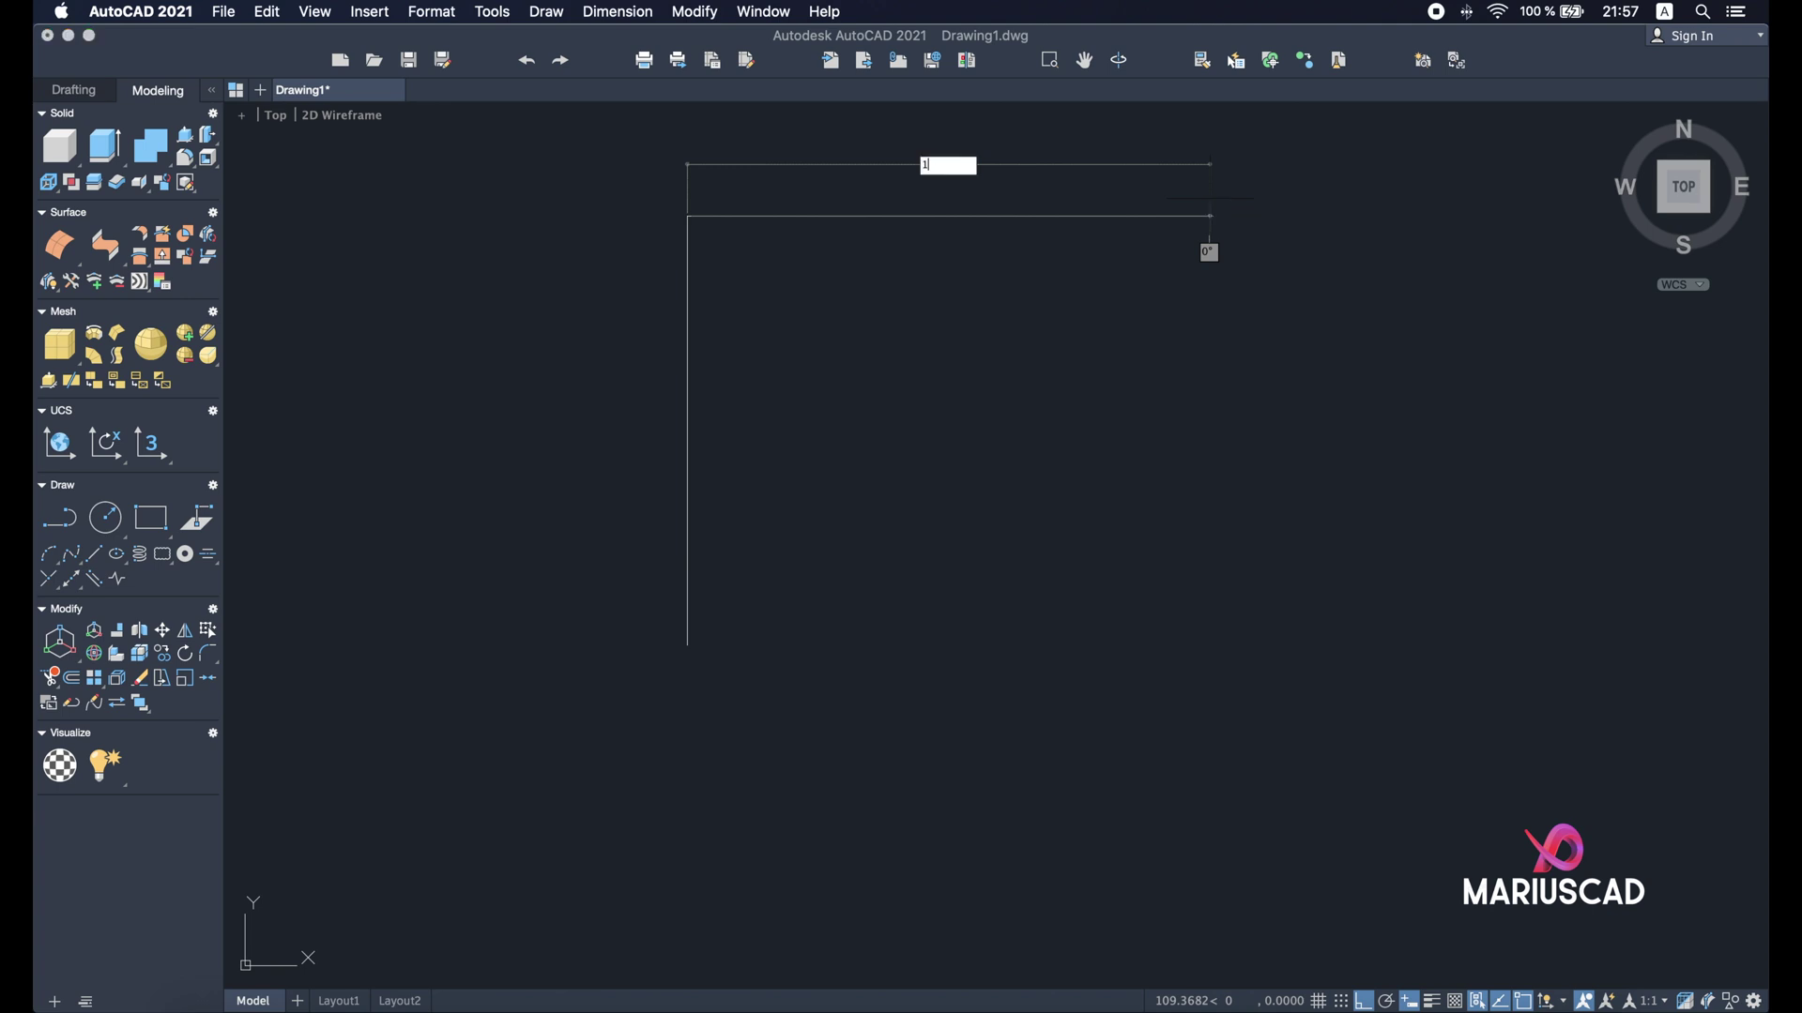
- Complete the base outline with a 142 top edge, a 65 right edge and a sloped line closing to the left edge's lower end
key("Return")
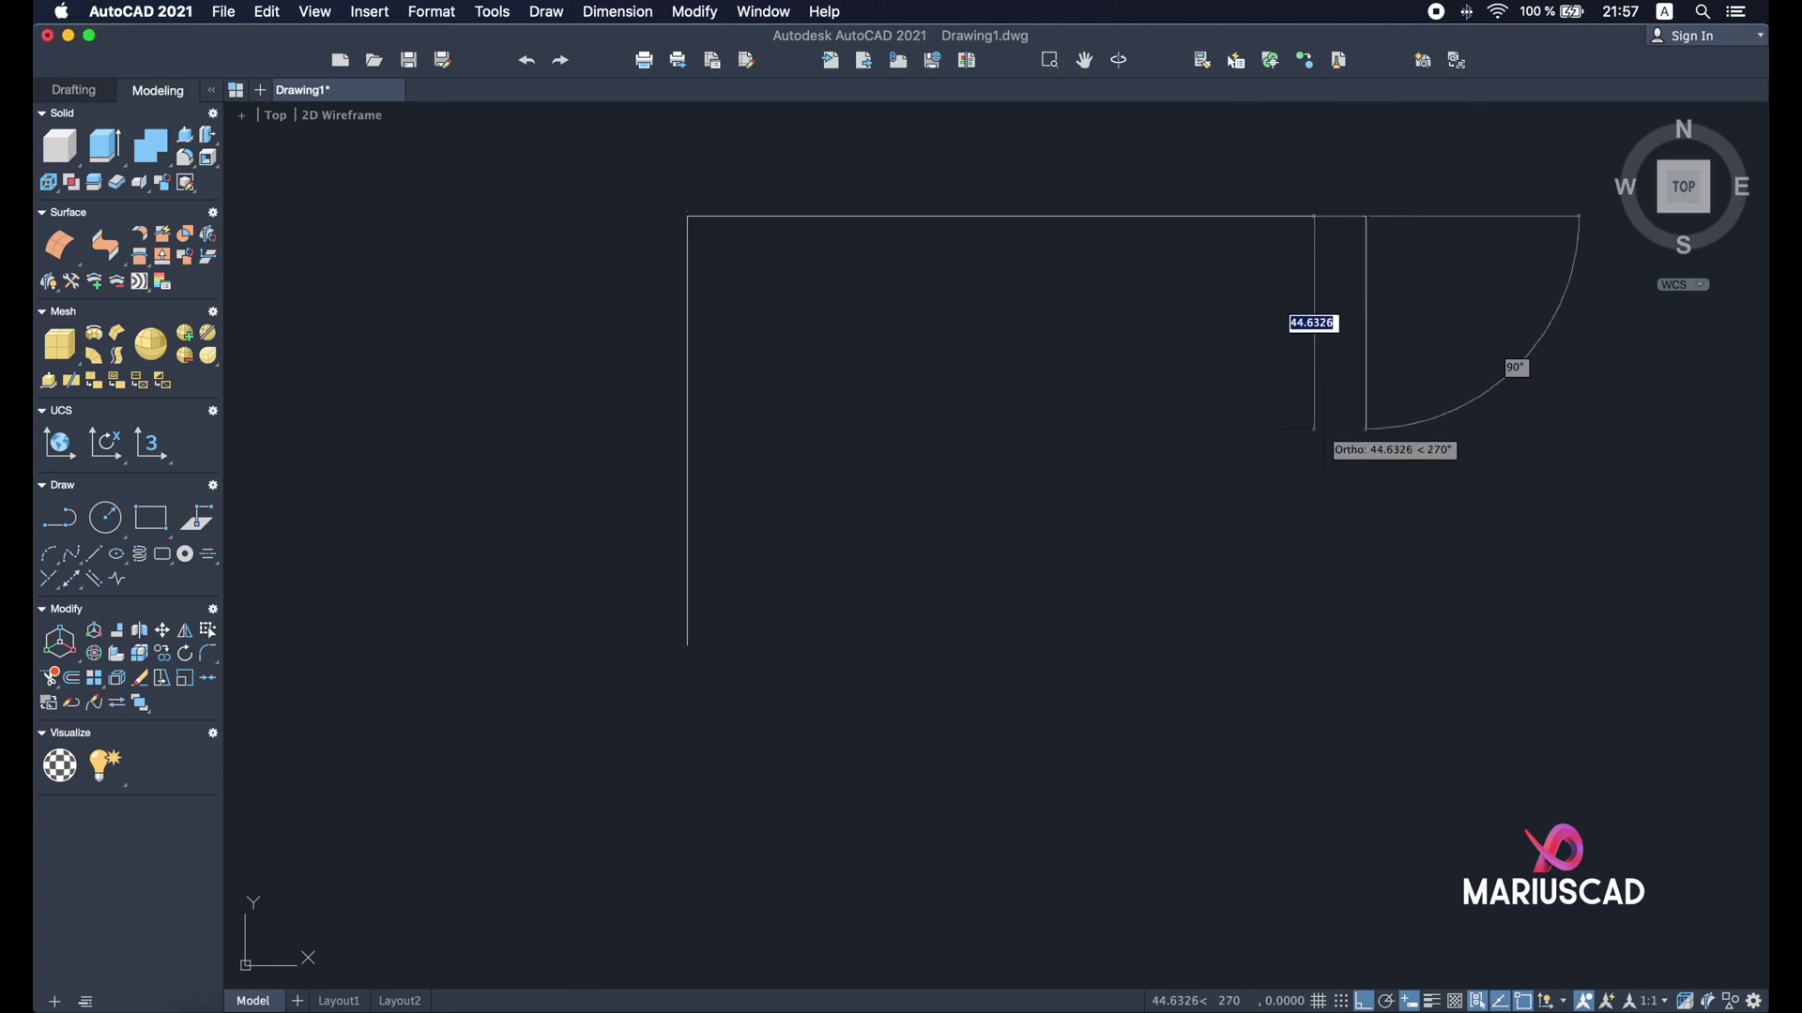
type("65")
key("Return")
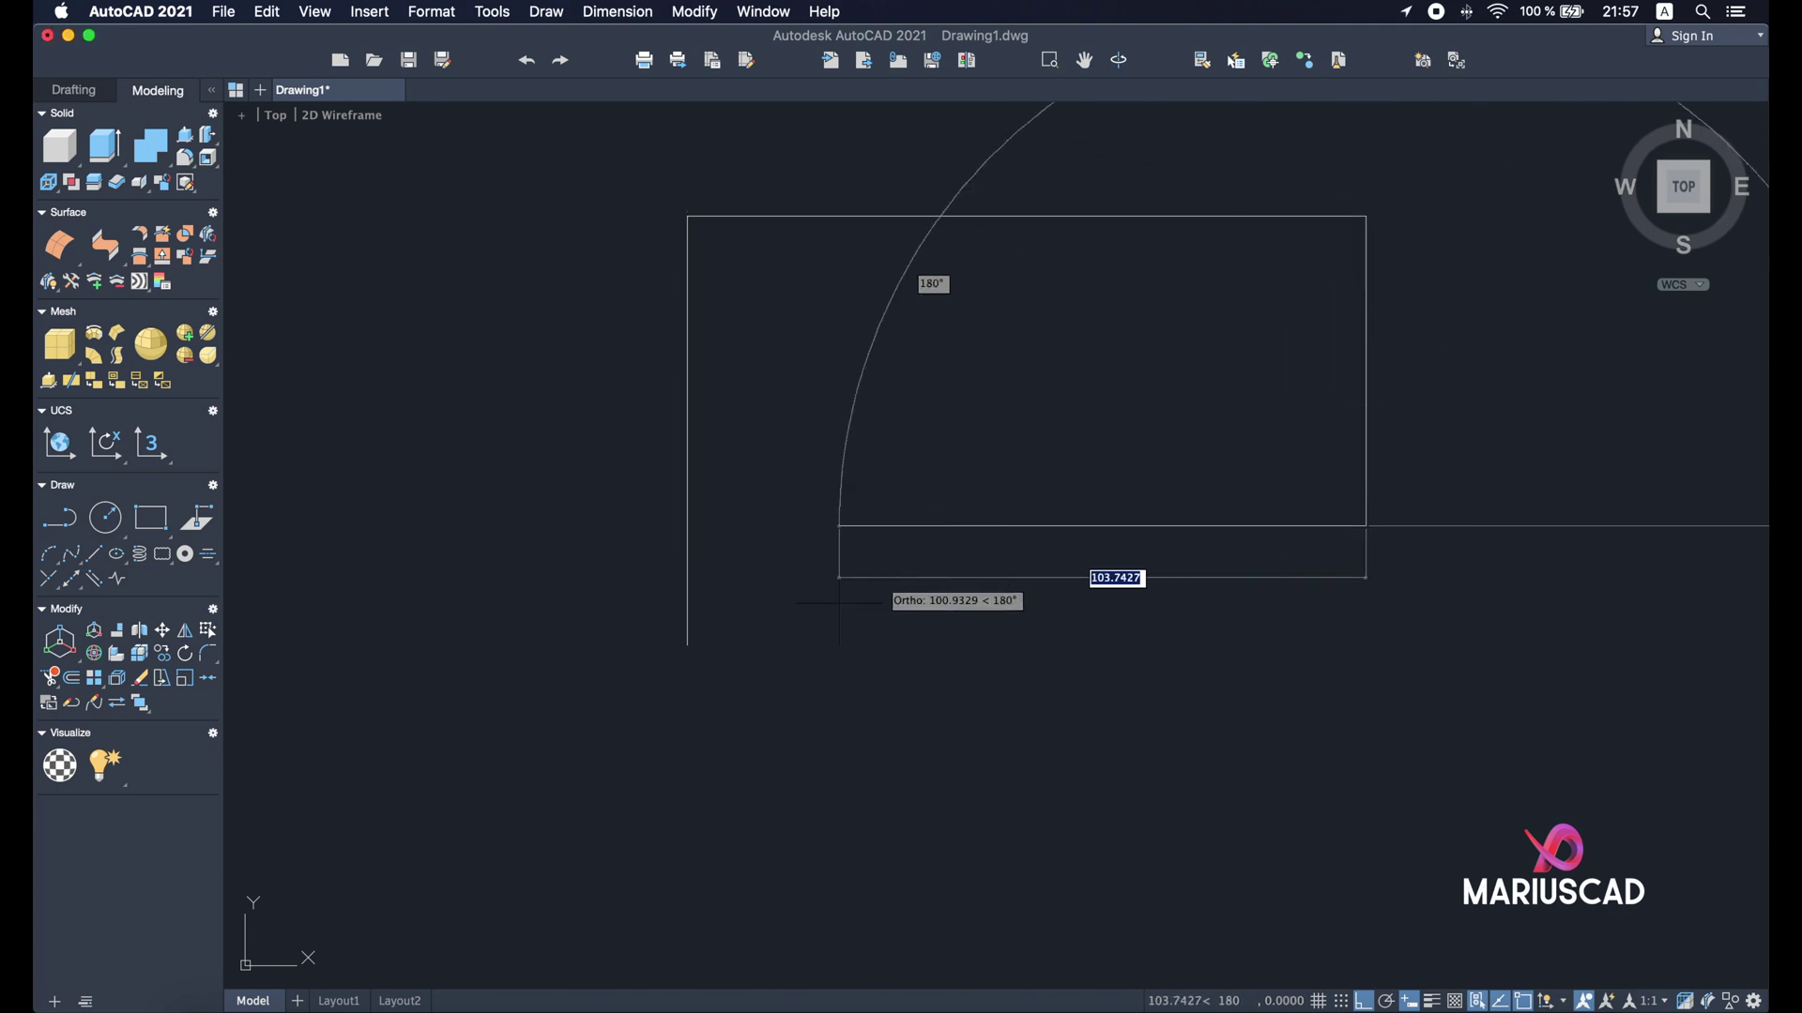
left_click(688, 646)
key("Return")
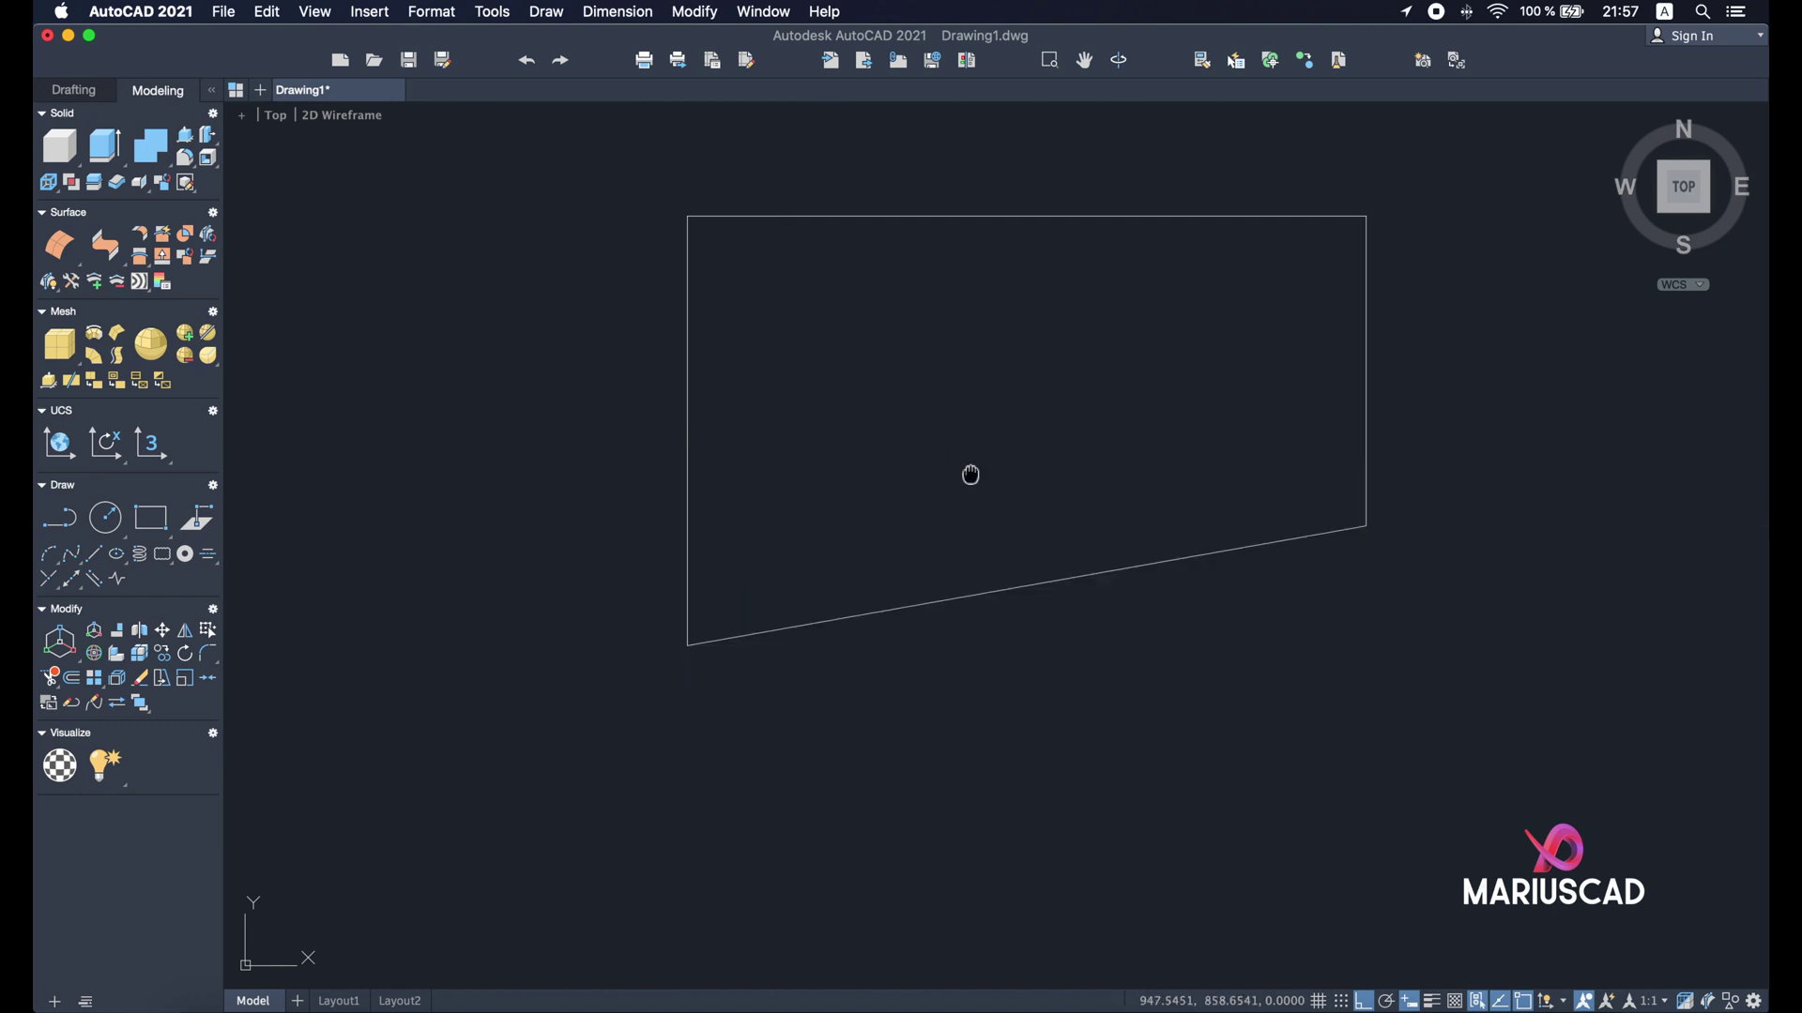
- Check the hole position in MariusCAD 3D 10.jpg and draw a 25 by 25 construction square inward from the outline's lower-right corner
mouse_move(969, 475)
middle_mouse_down()
mouse_move(809, 765)
mouse_move(857, 646)
middle_mouse_up()
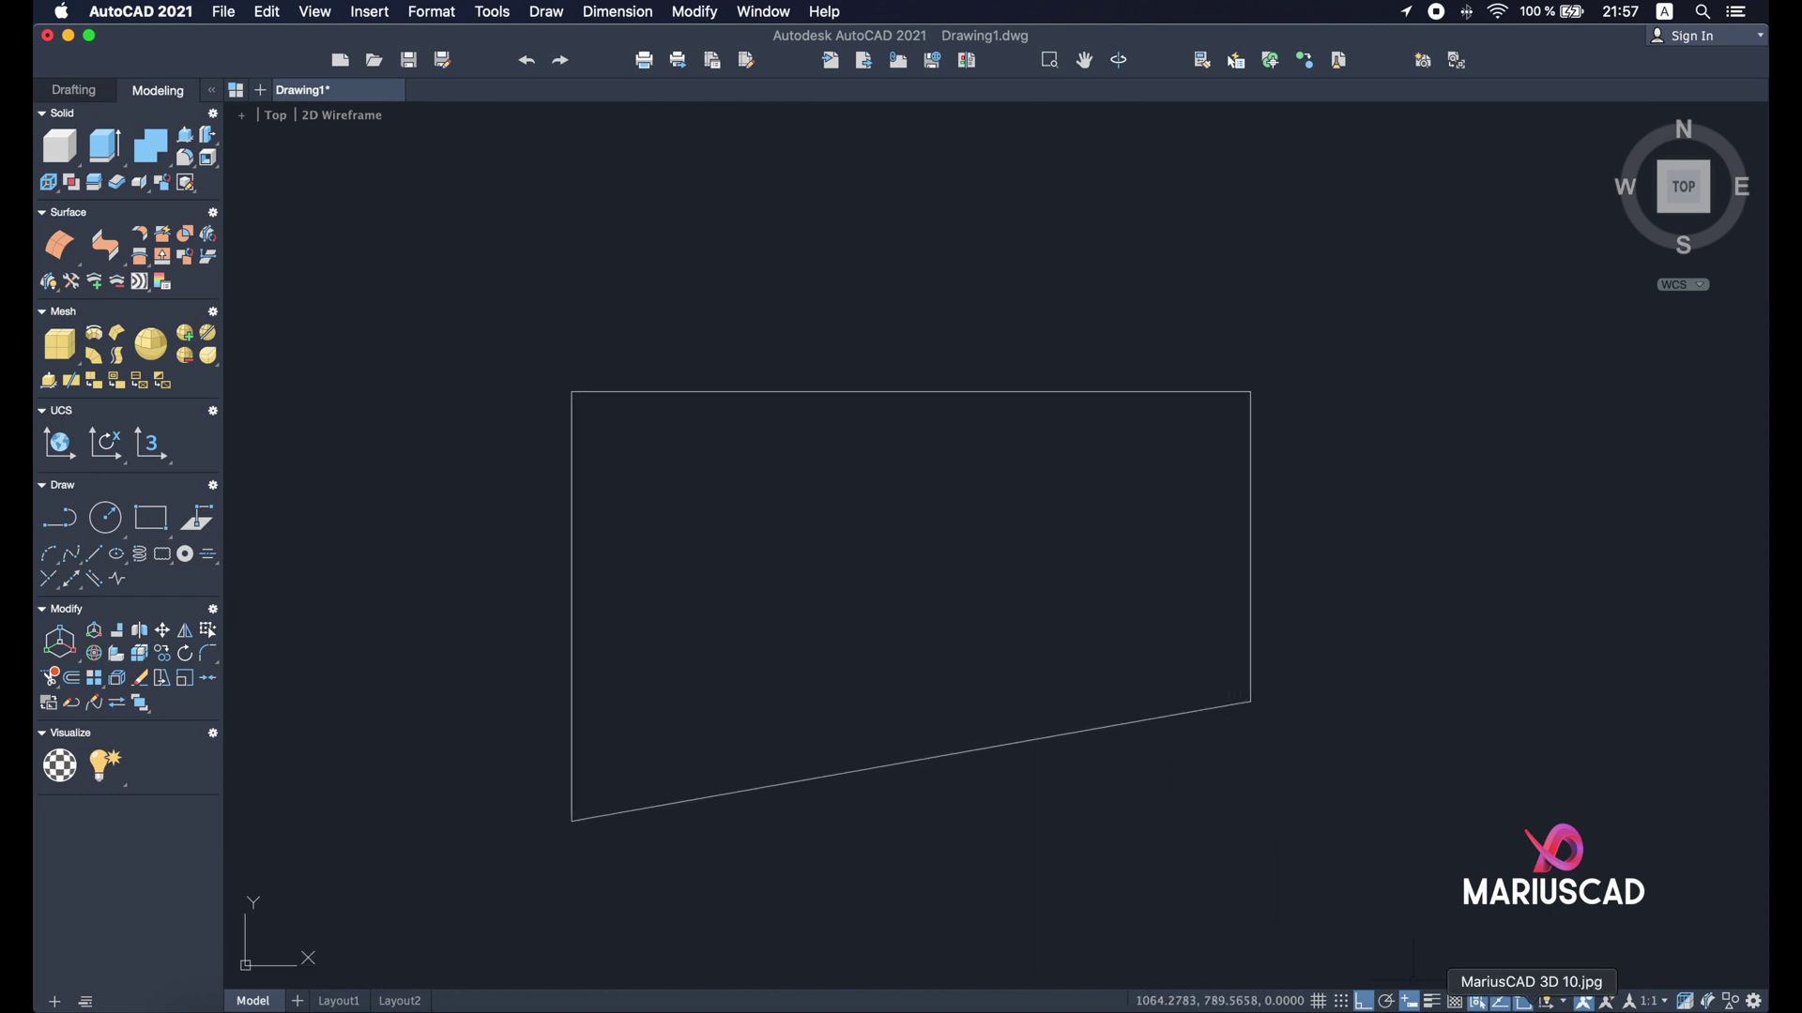
left_click(1546, 1004)
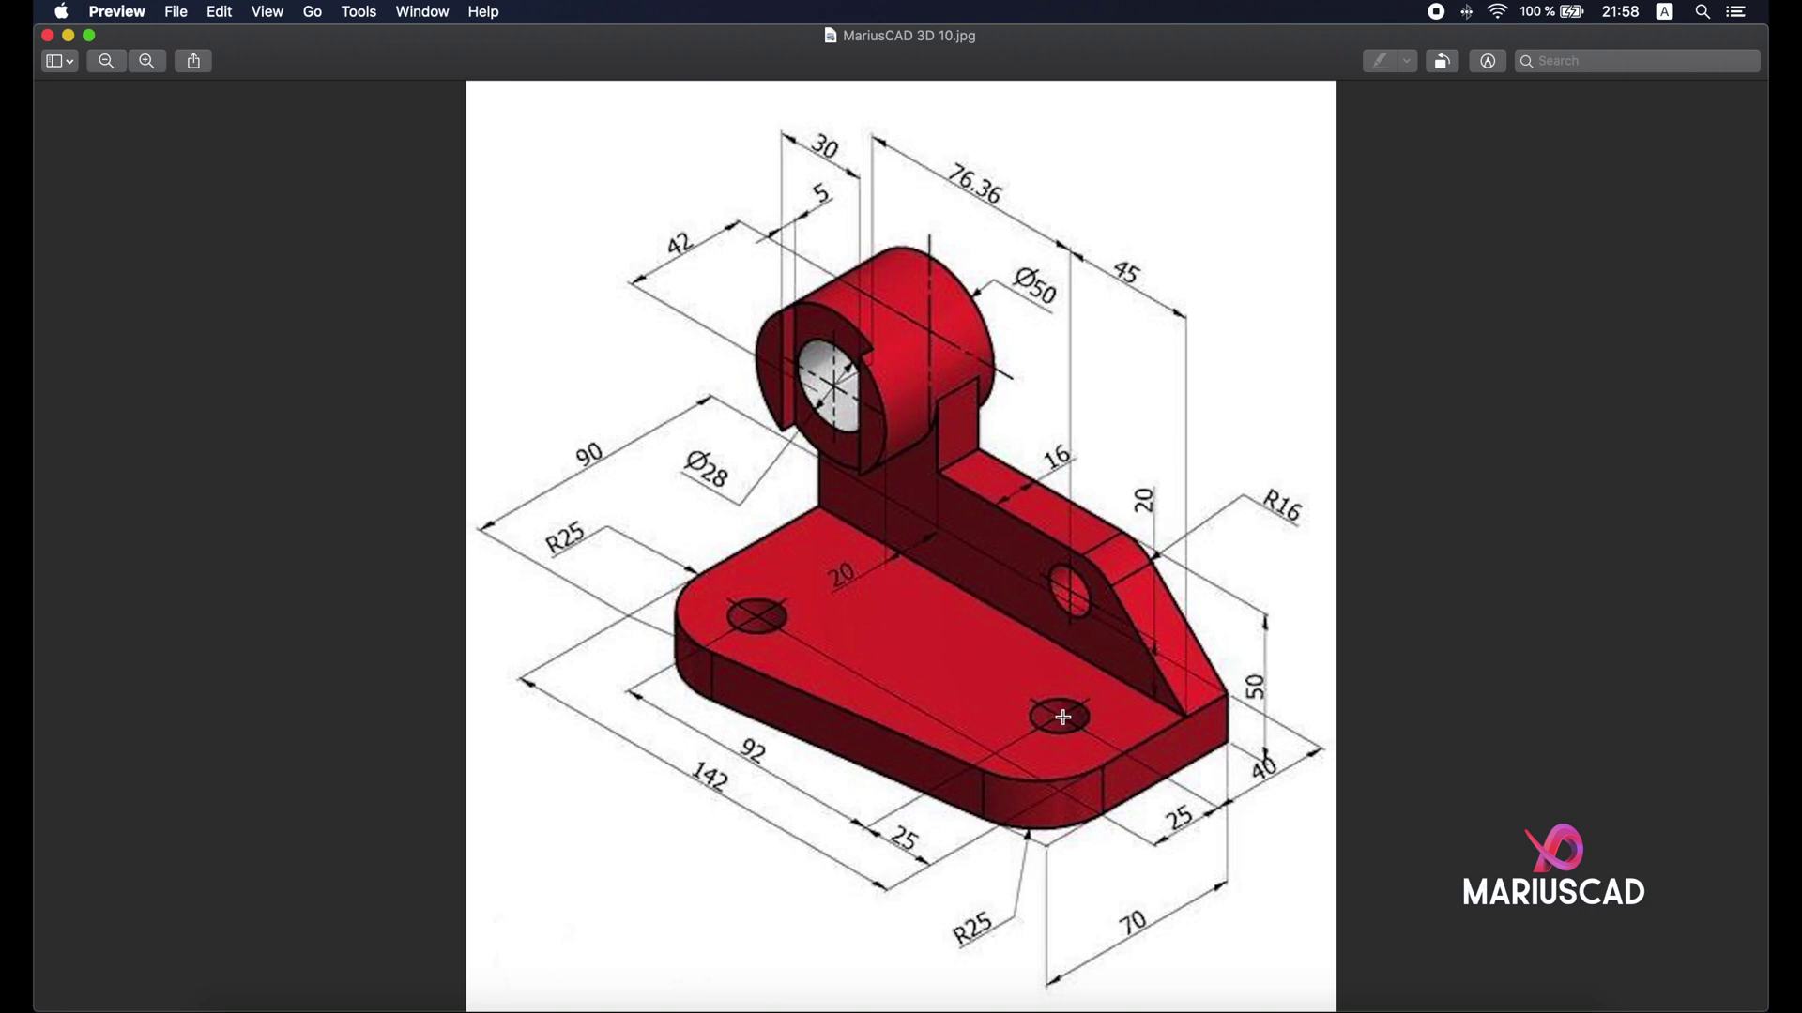
left_click(68, 34)
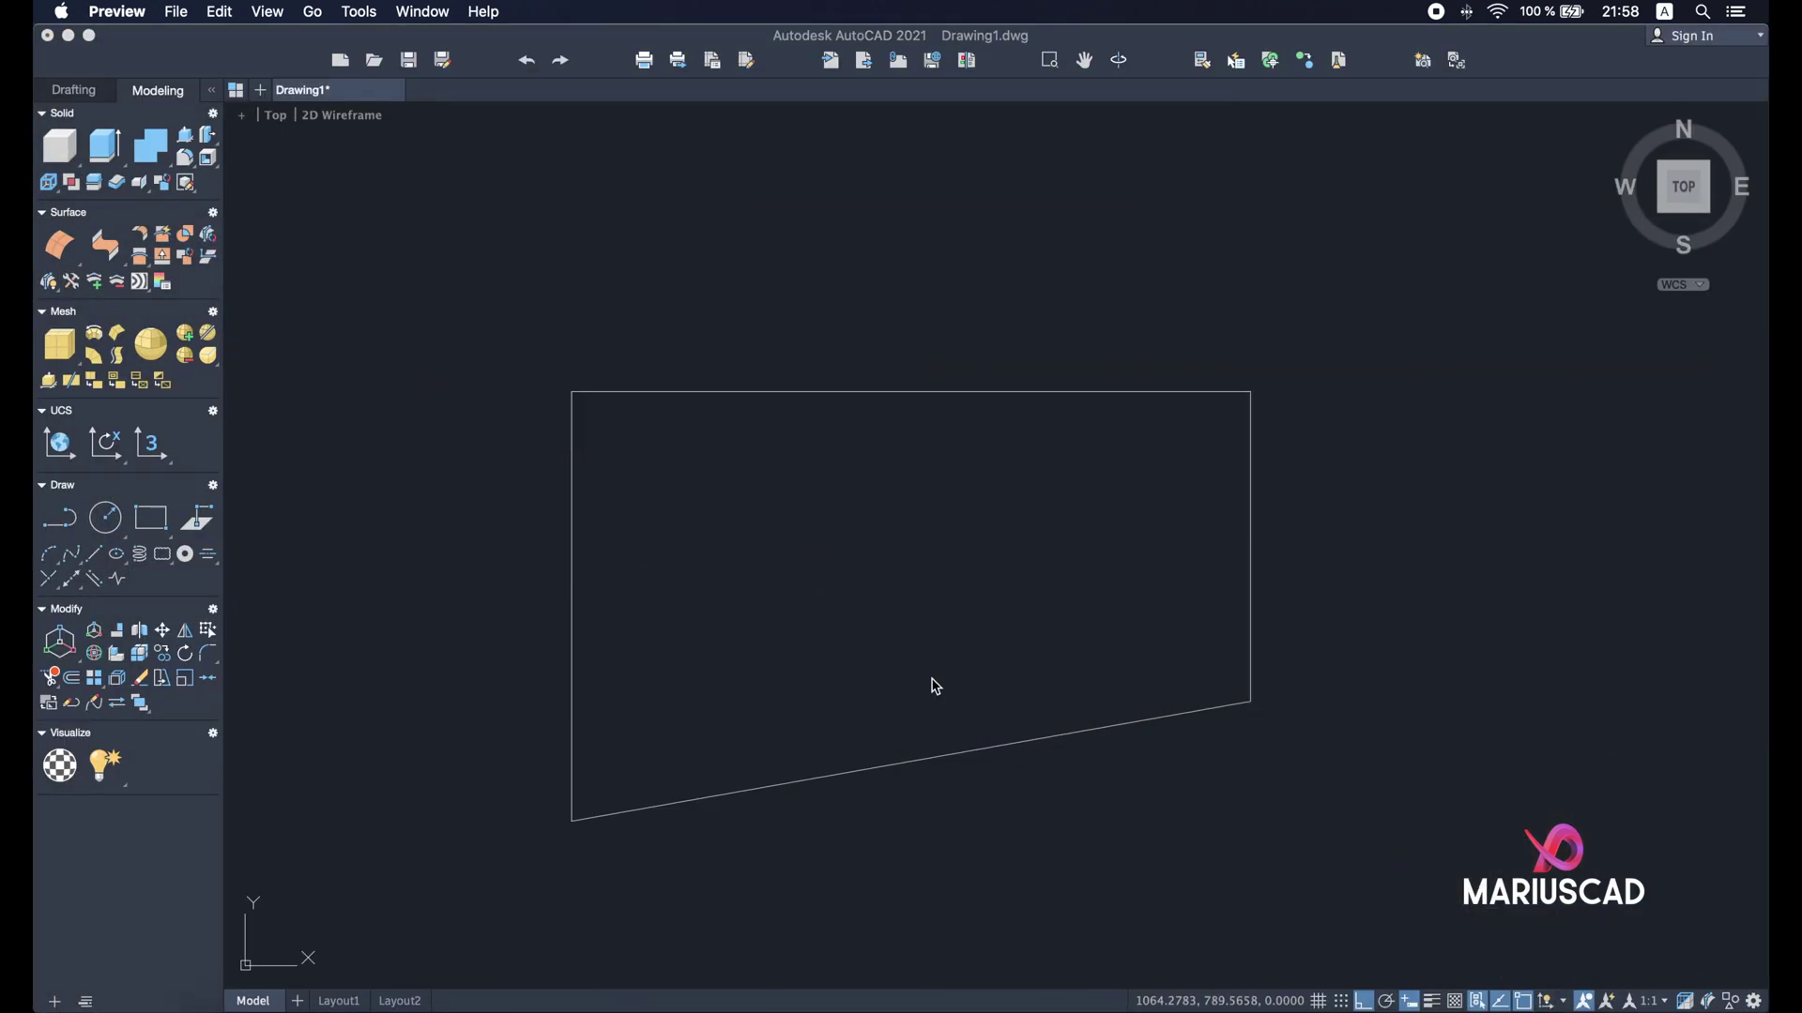
left_click(986, 657)
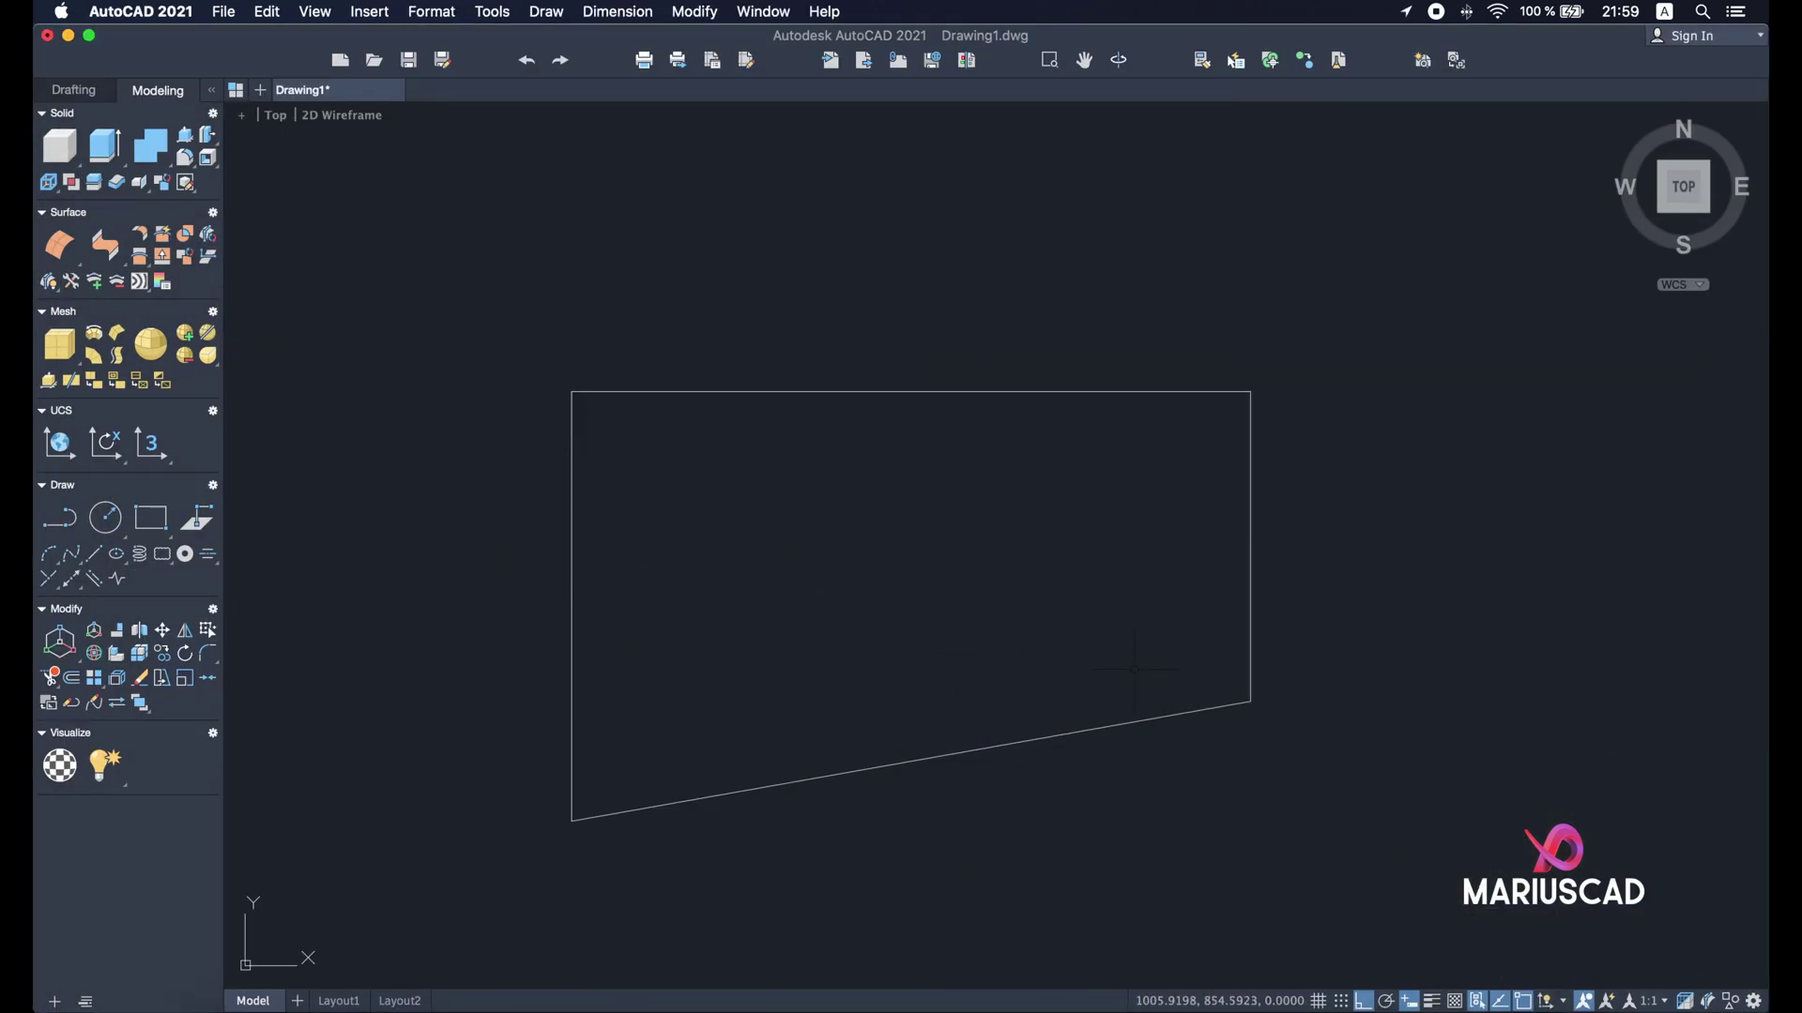
type("rec")
key("Return")
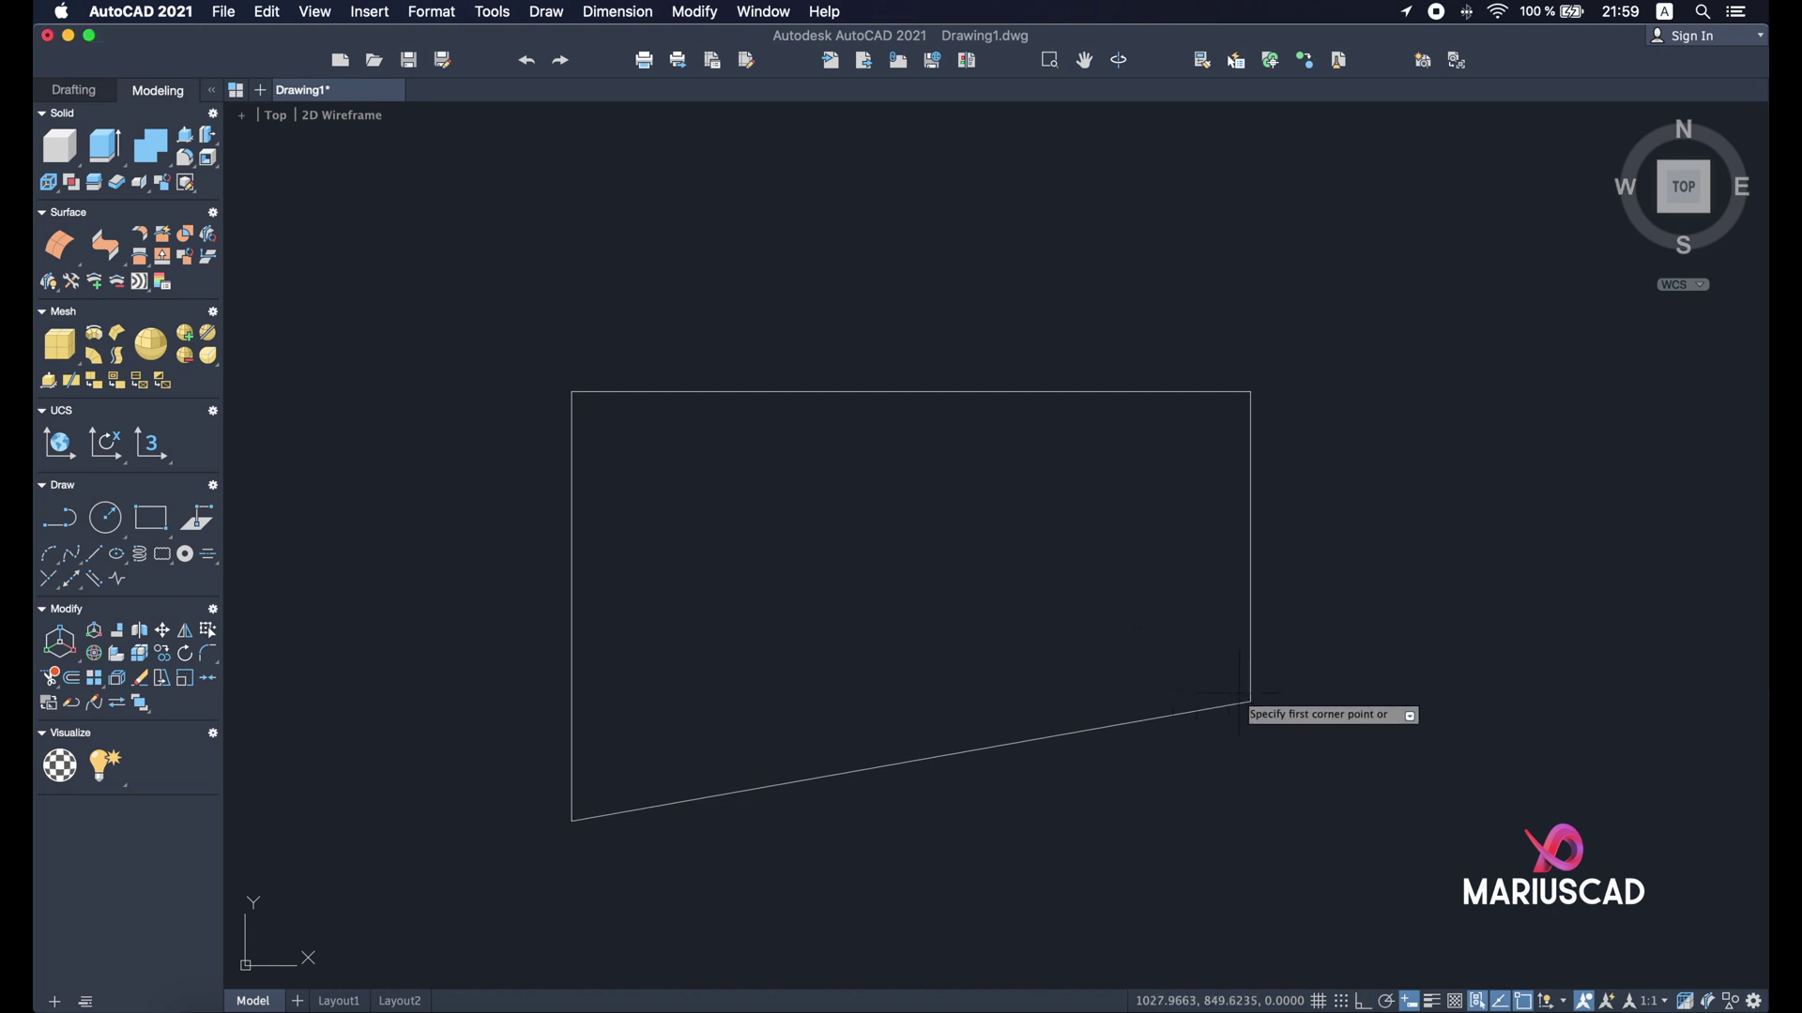
left_click(1251, 702)
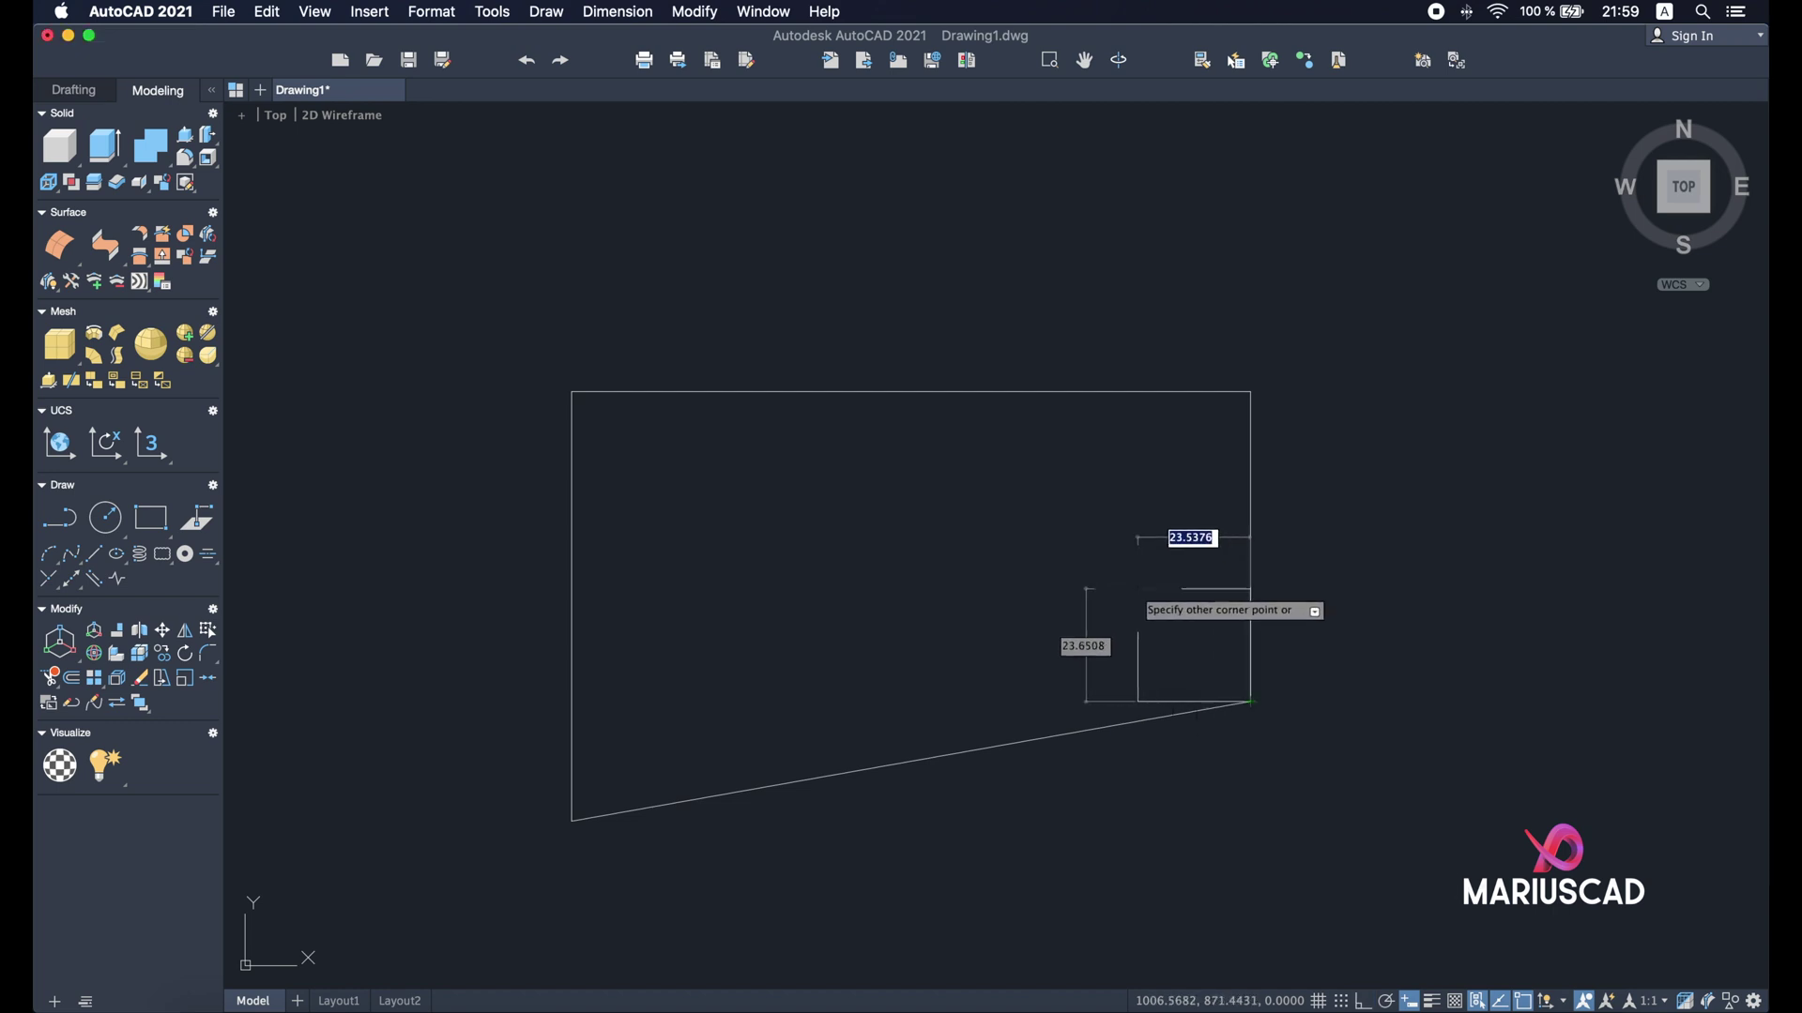
type("25")
key("Tab")
type("25")
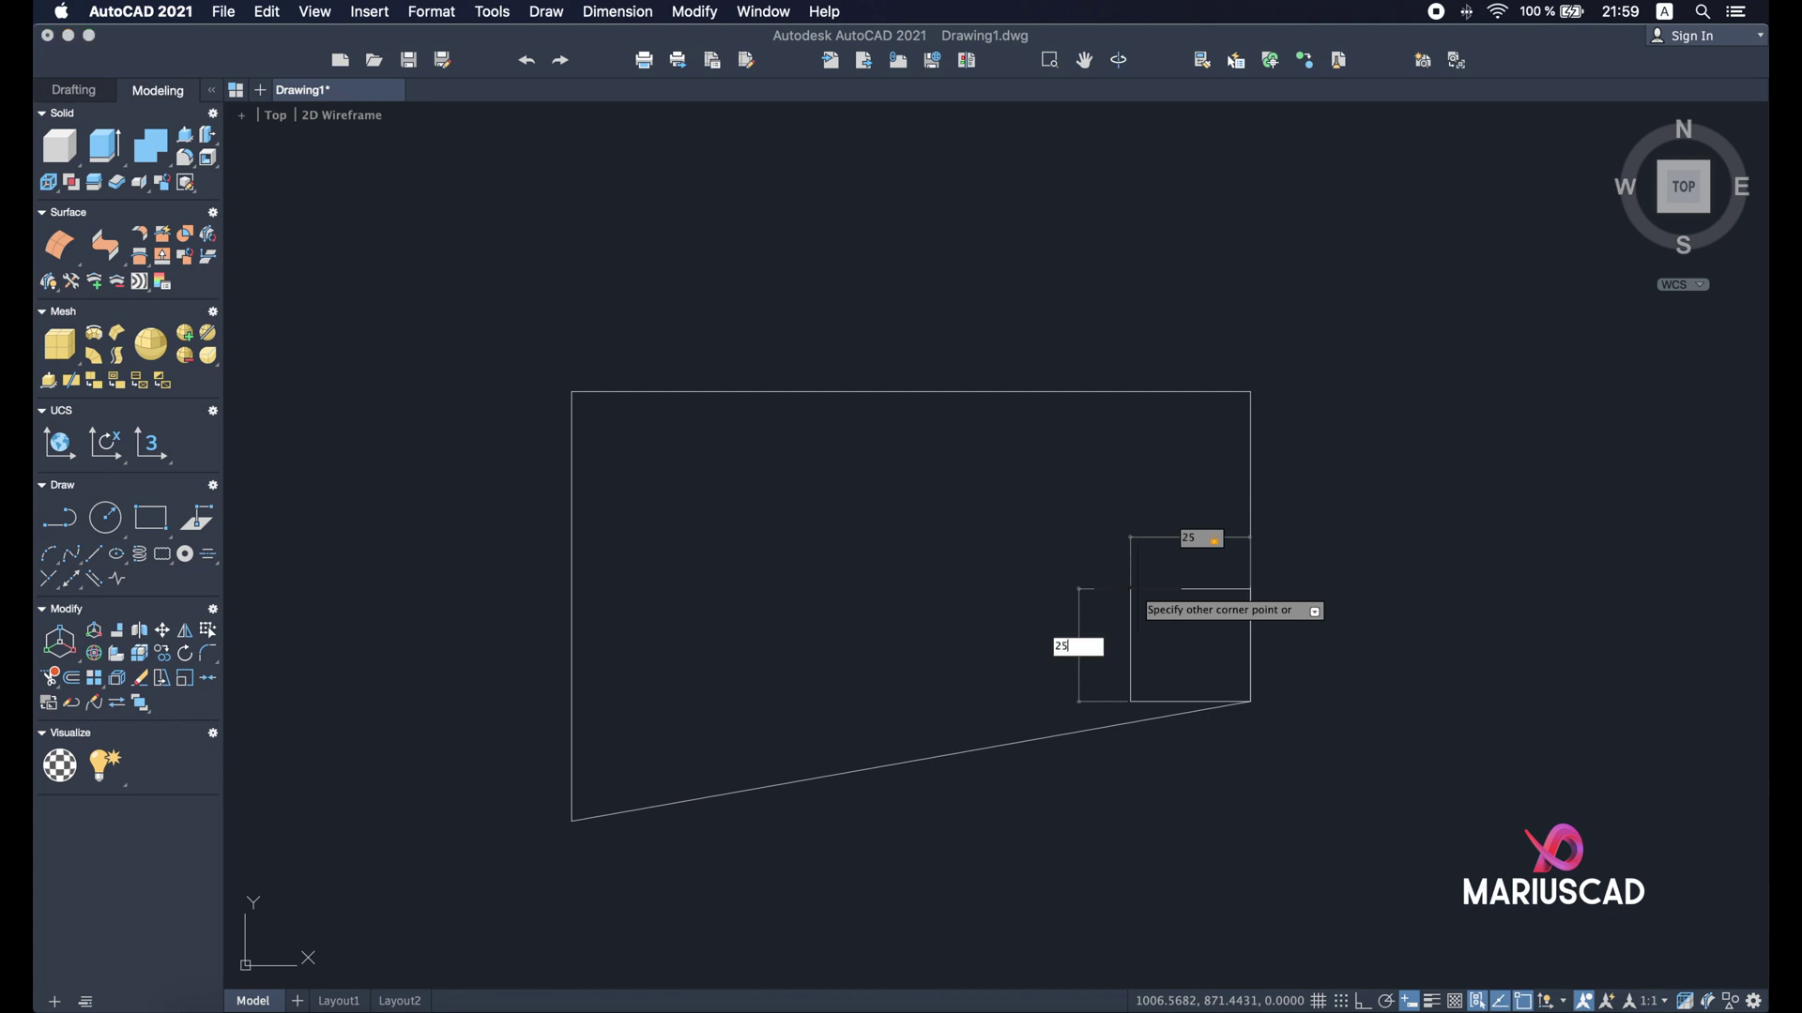
key("Return")
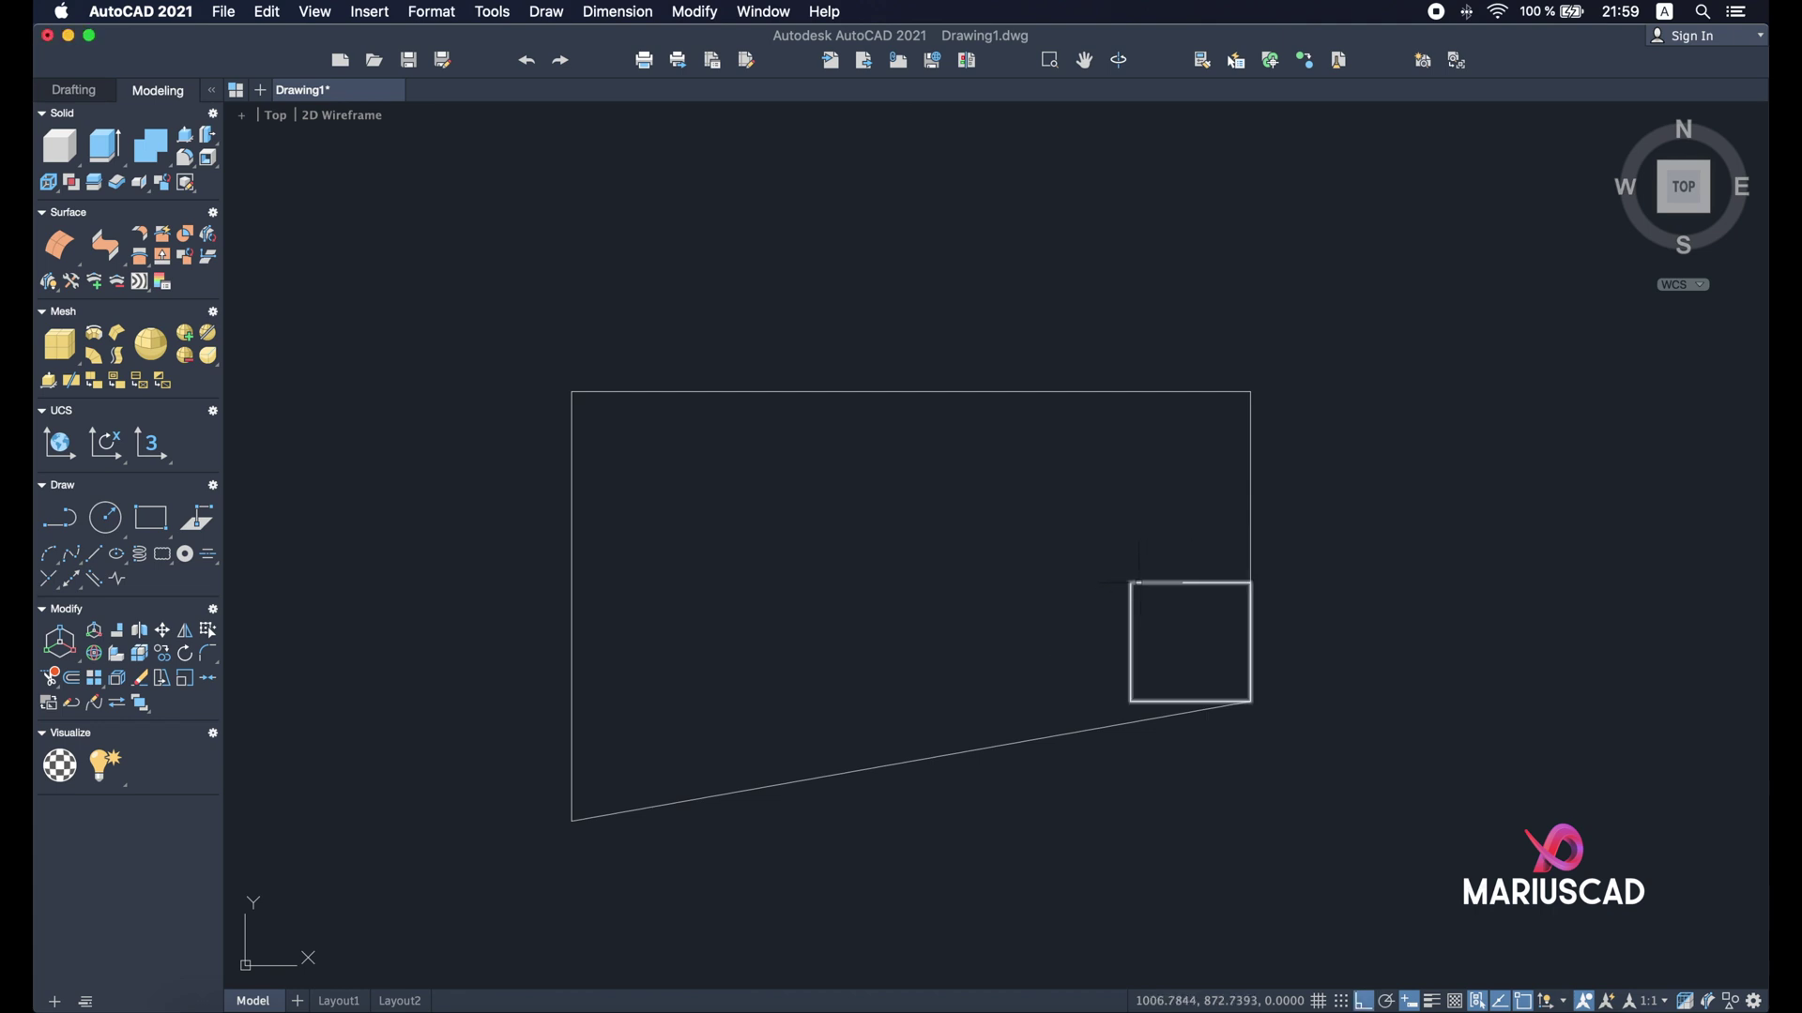
- Draw a 16-diameter circle centred on the construction square's upper-left corner and delete the square
type("cir")
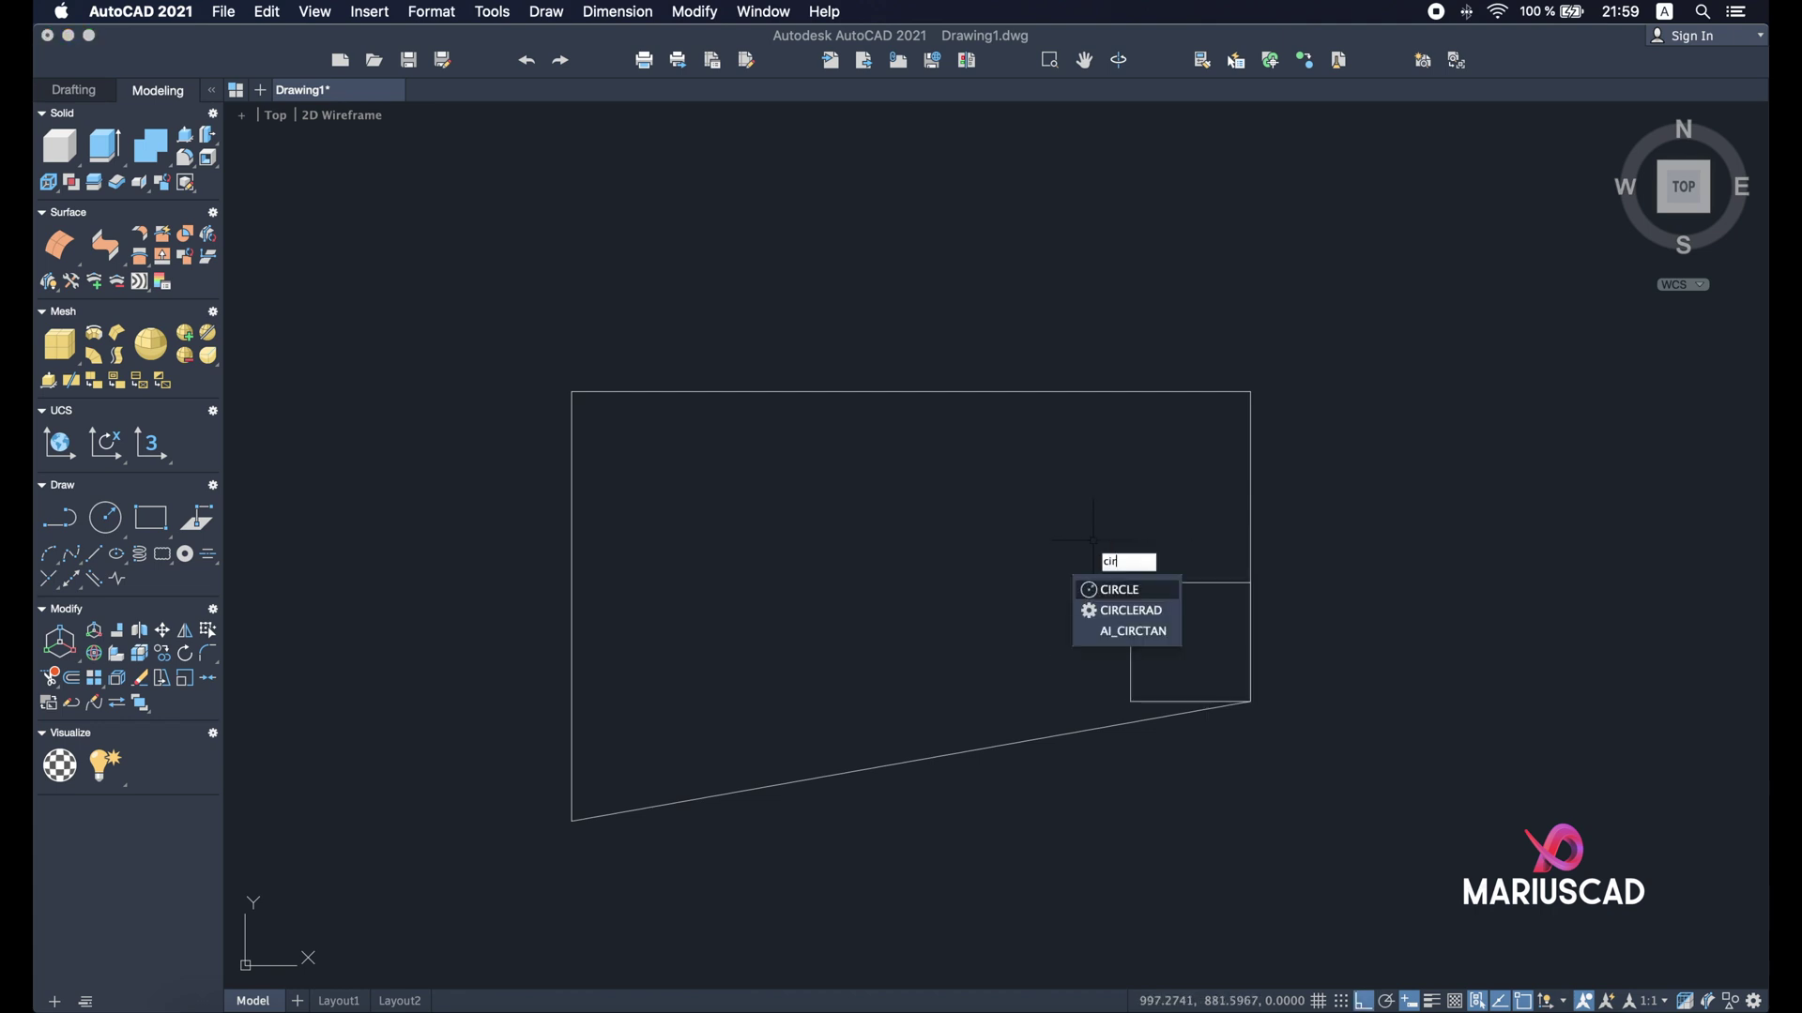
key("Return")
left_click(1131, 583)
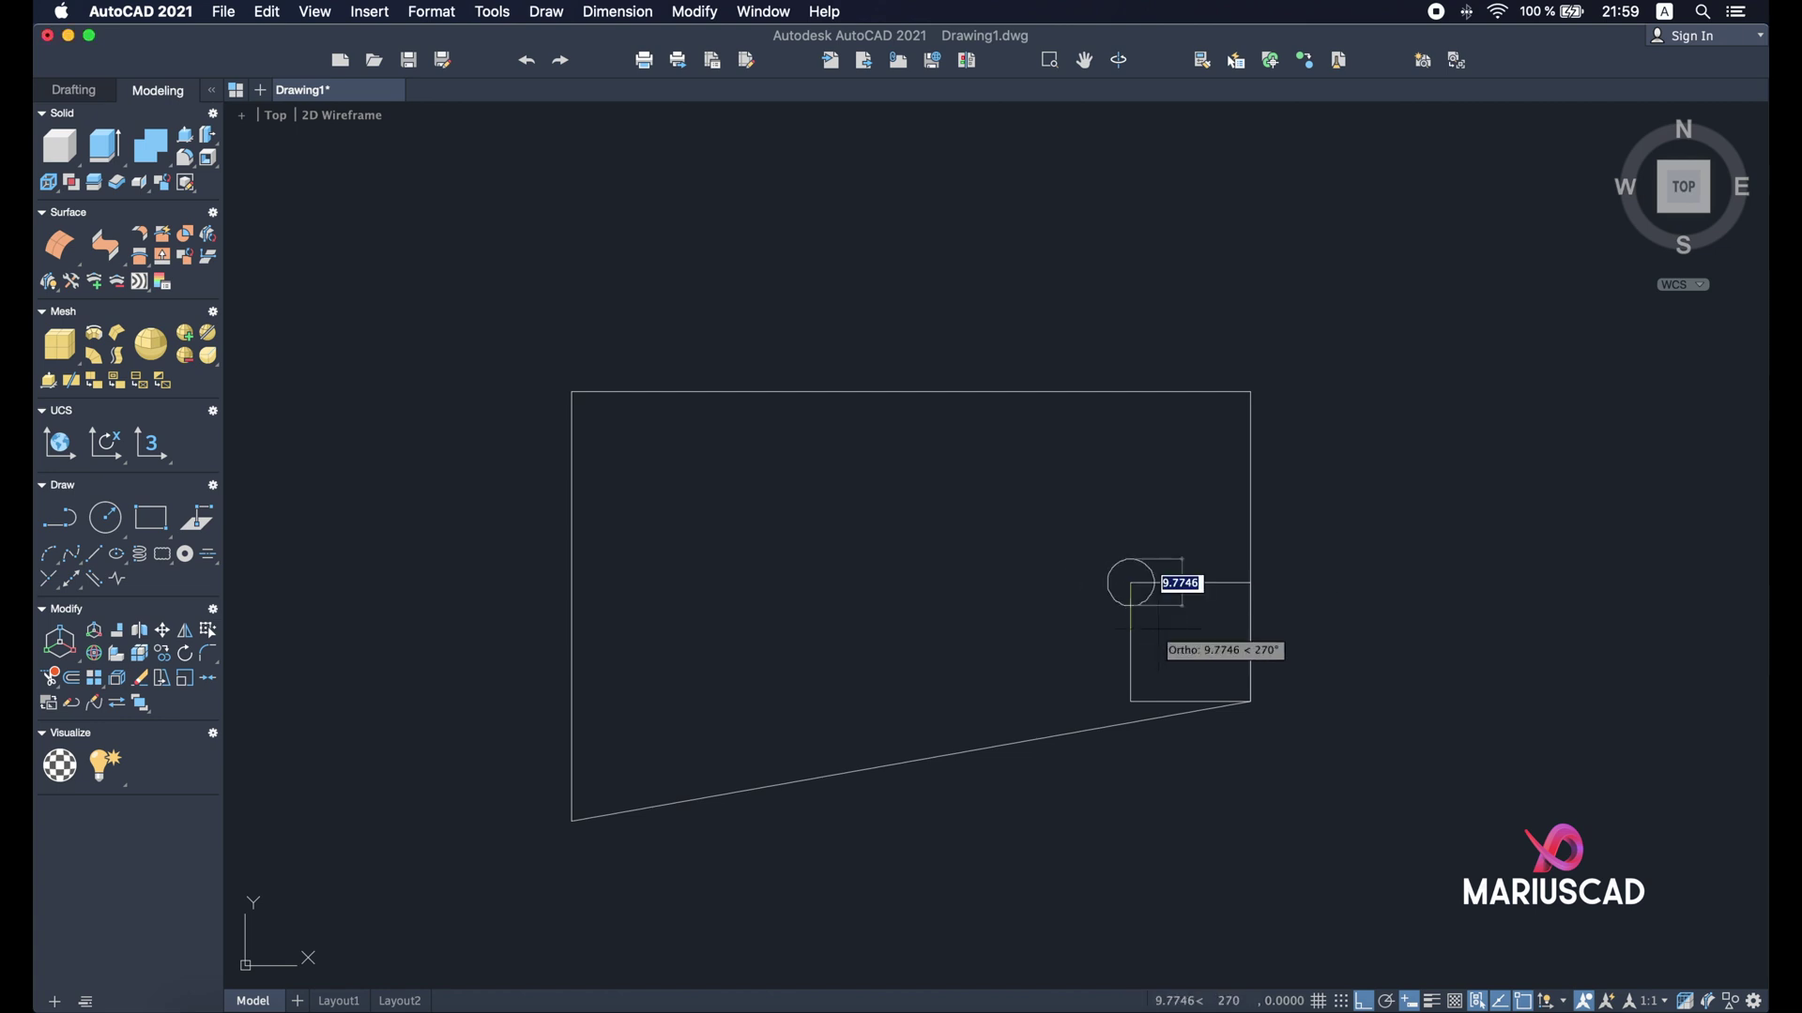
type("16")
key("Return")
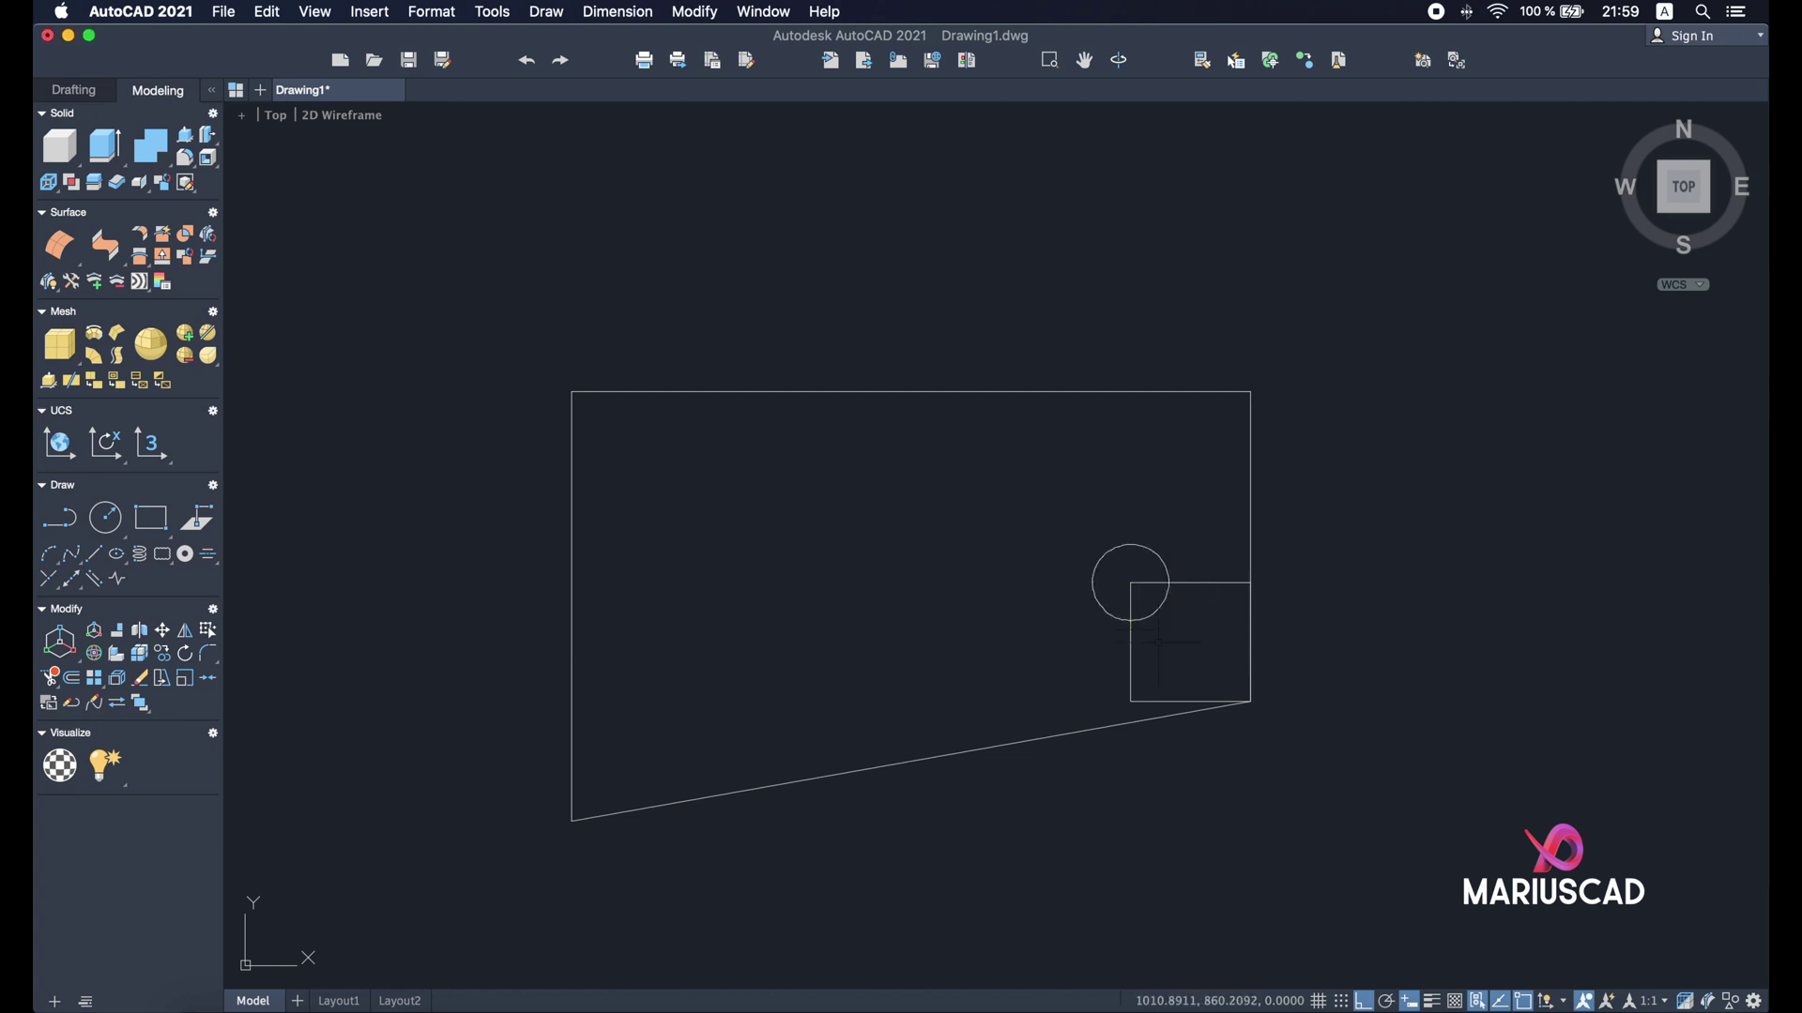
left_click(1131, 642)
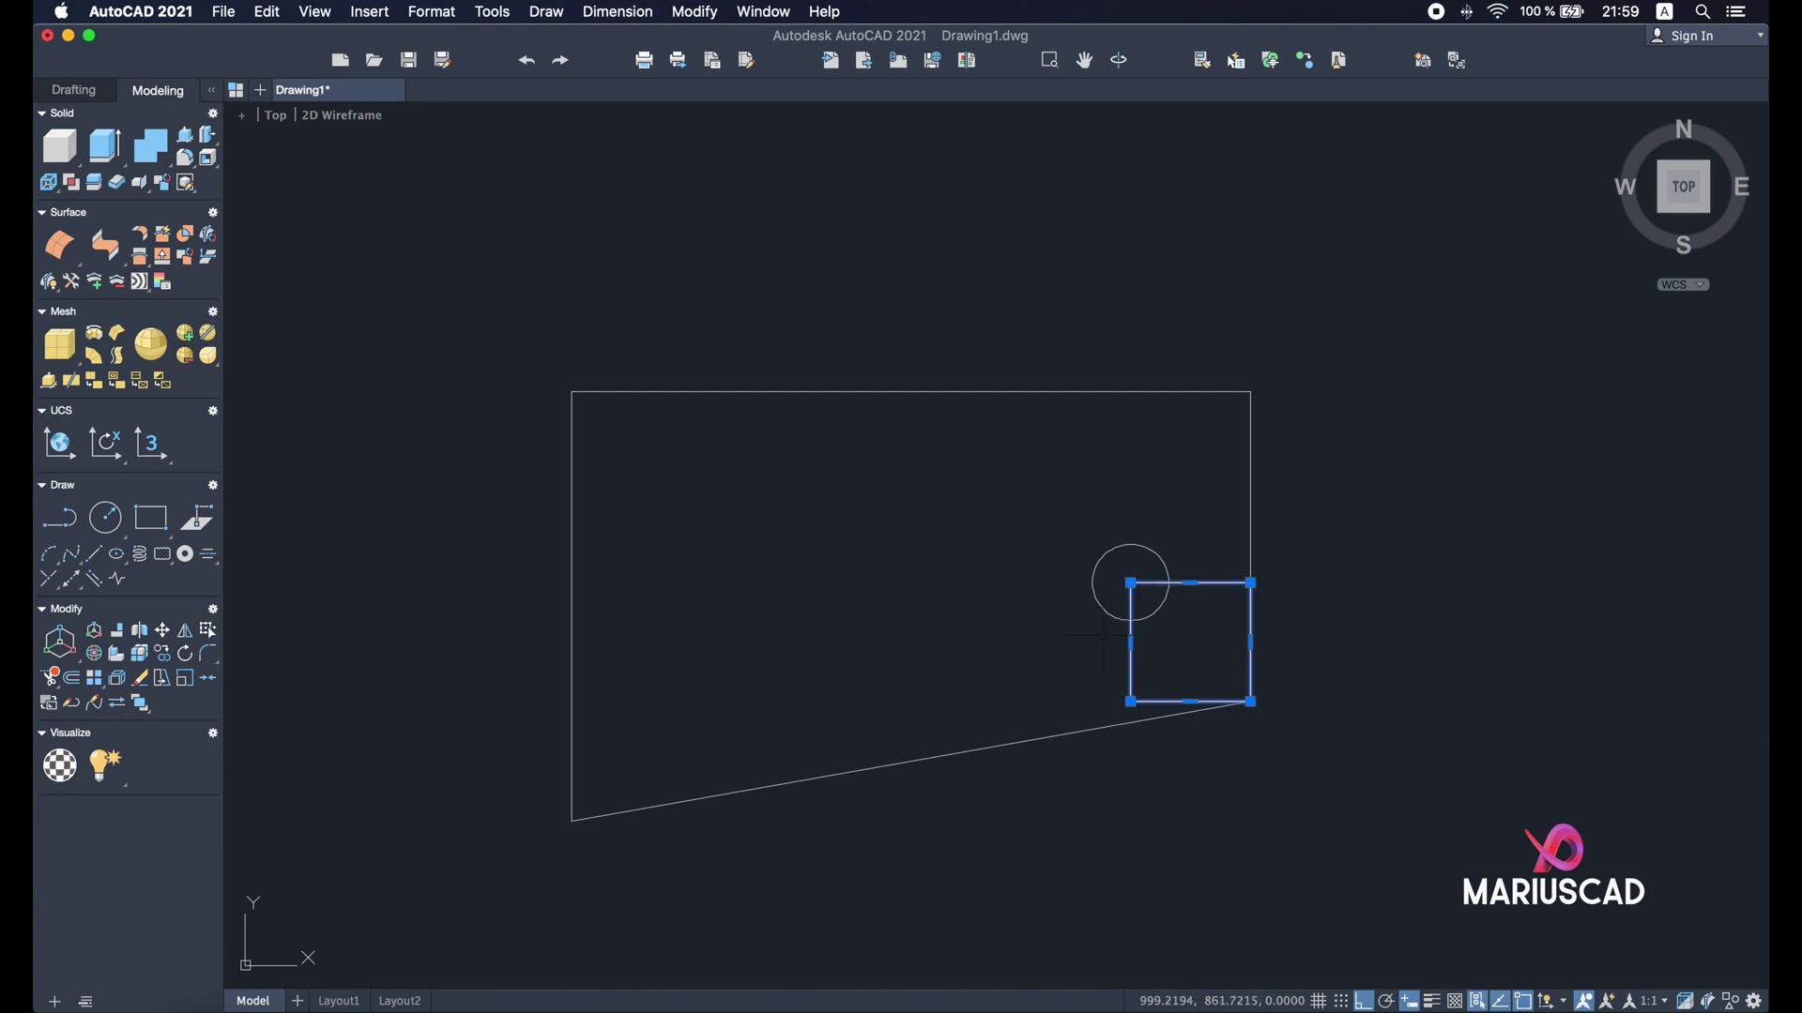
key("Delete")
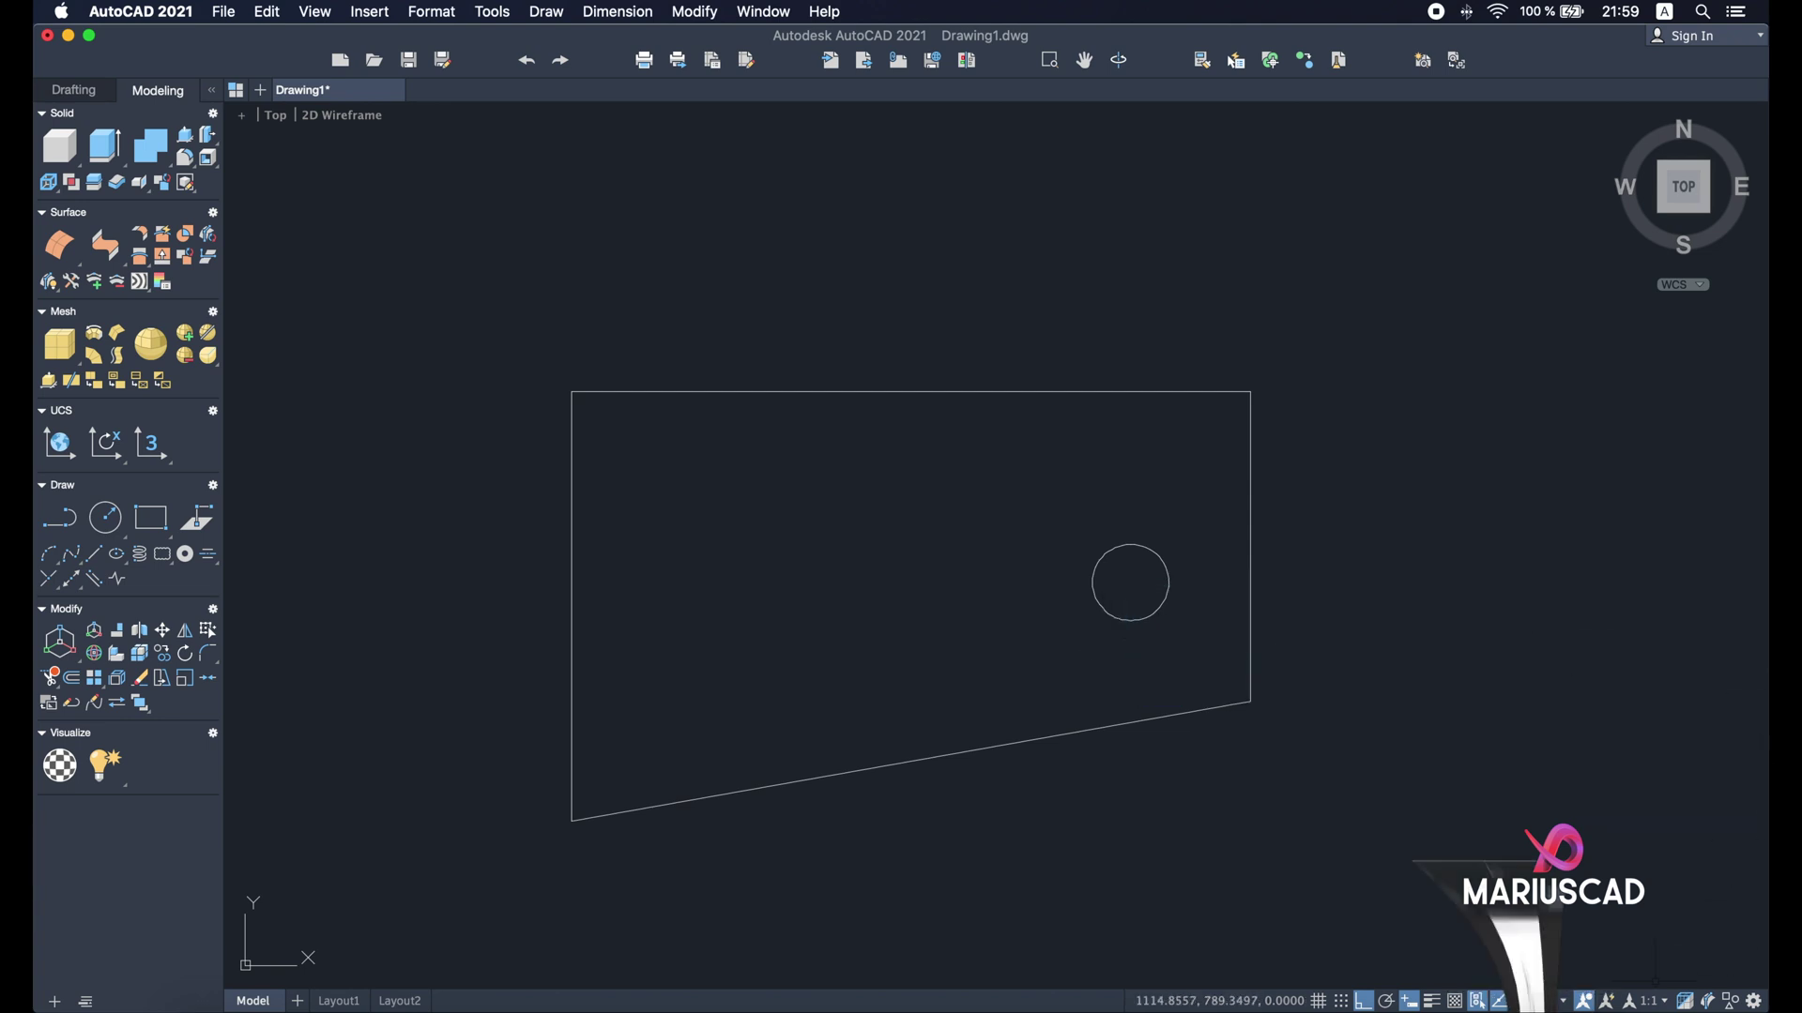
- Draw a horizontal construction line inward from the outline's lower-right corner, spanning the reference image's 92 and 25 dimensions combined
left_click(1515, 967)
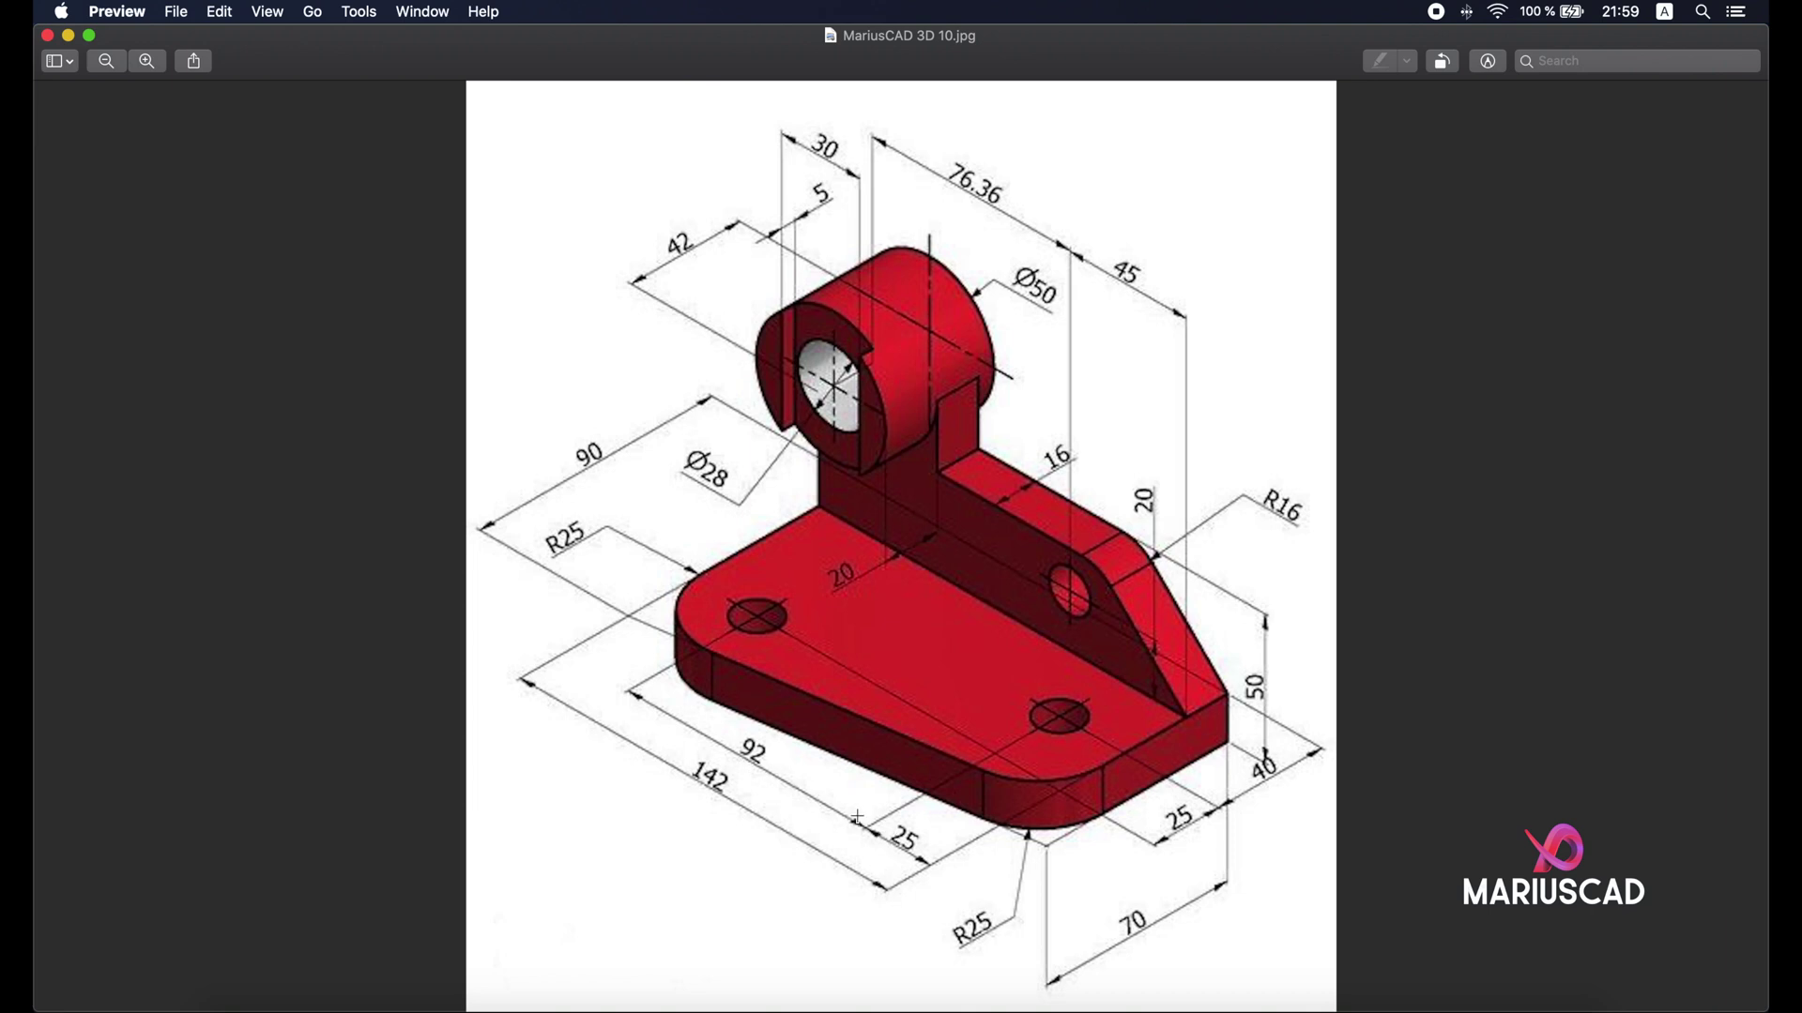
left_click(71, 37)
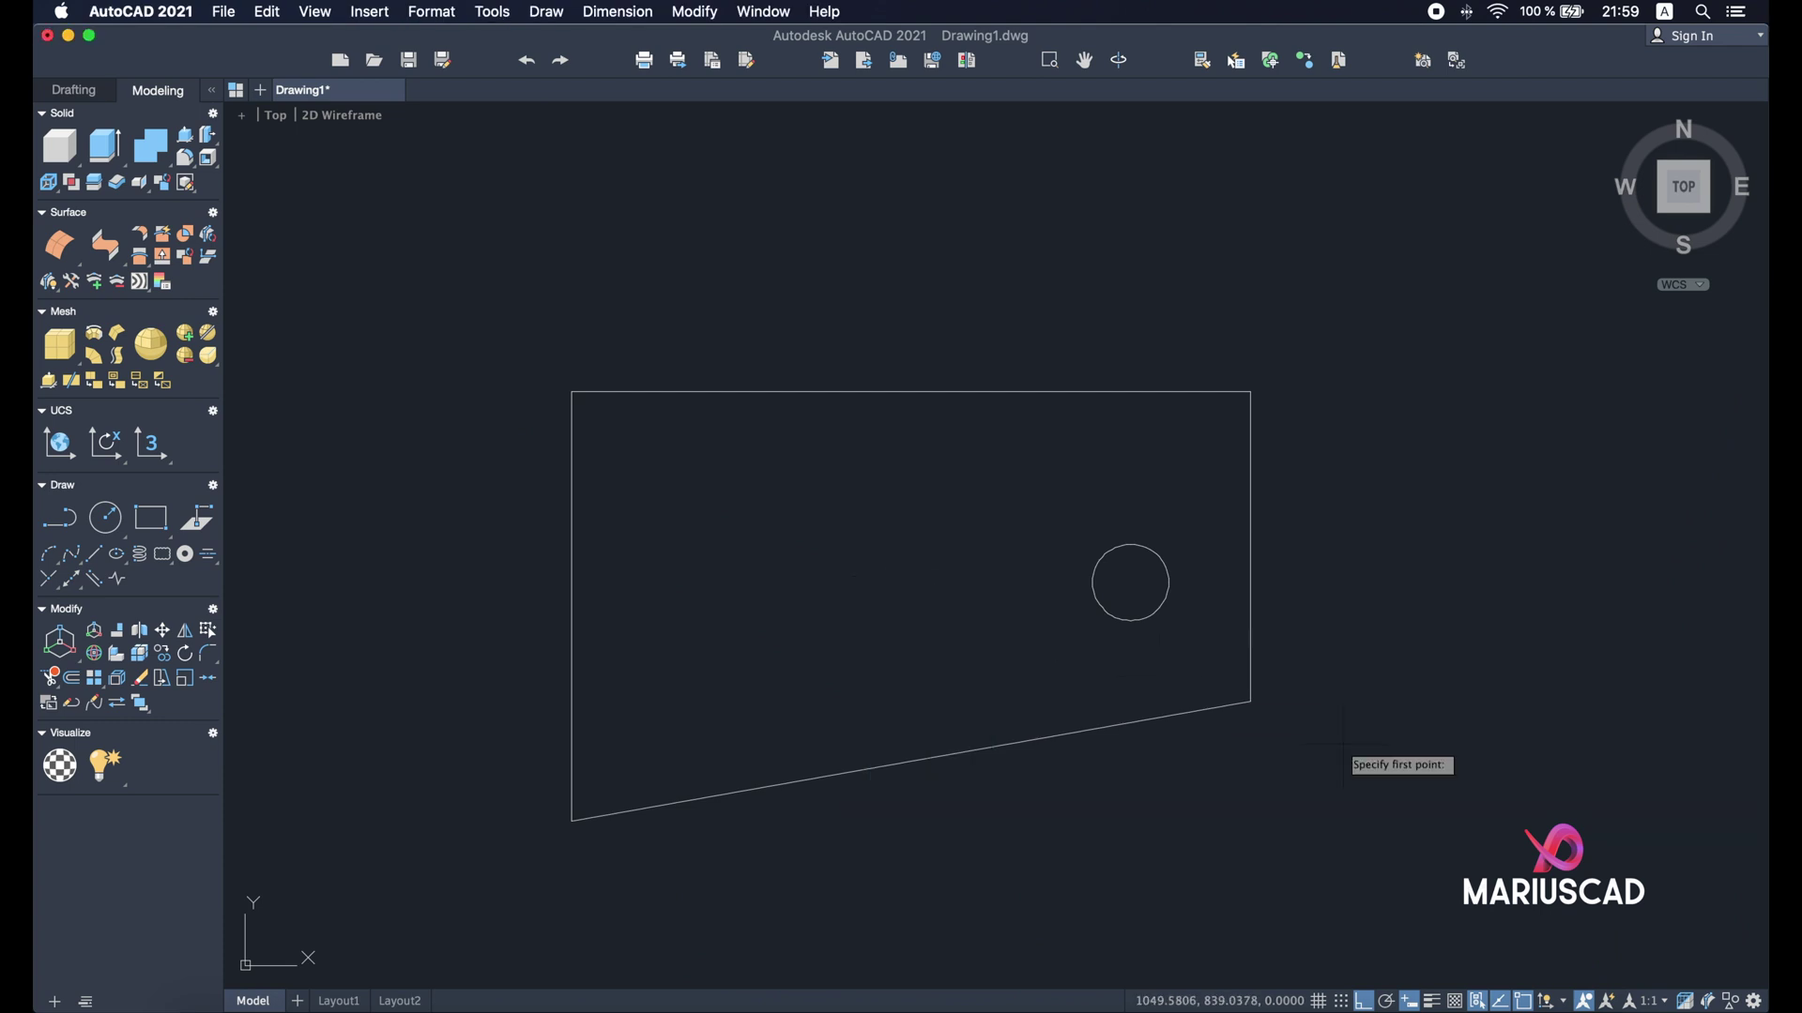
left_click(1250, 701)
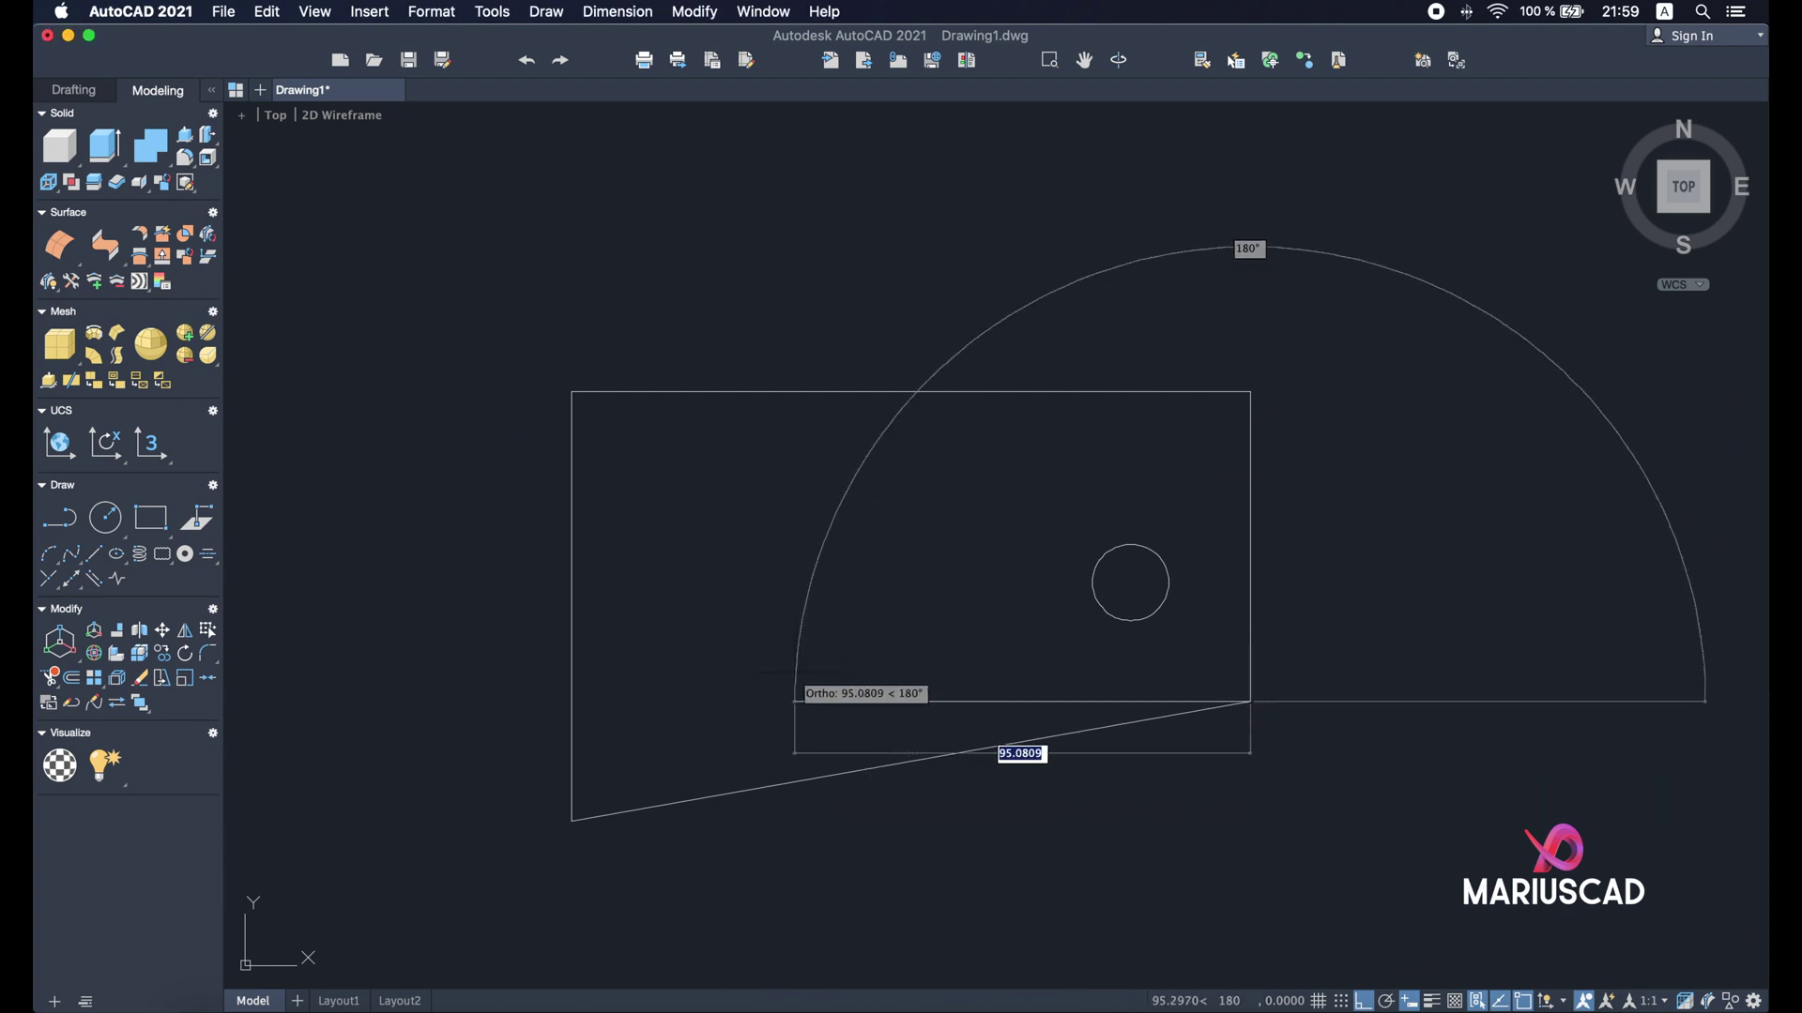
type("117")
key("Return")
key("Escape")
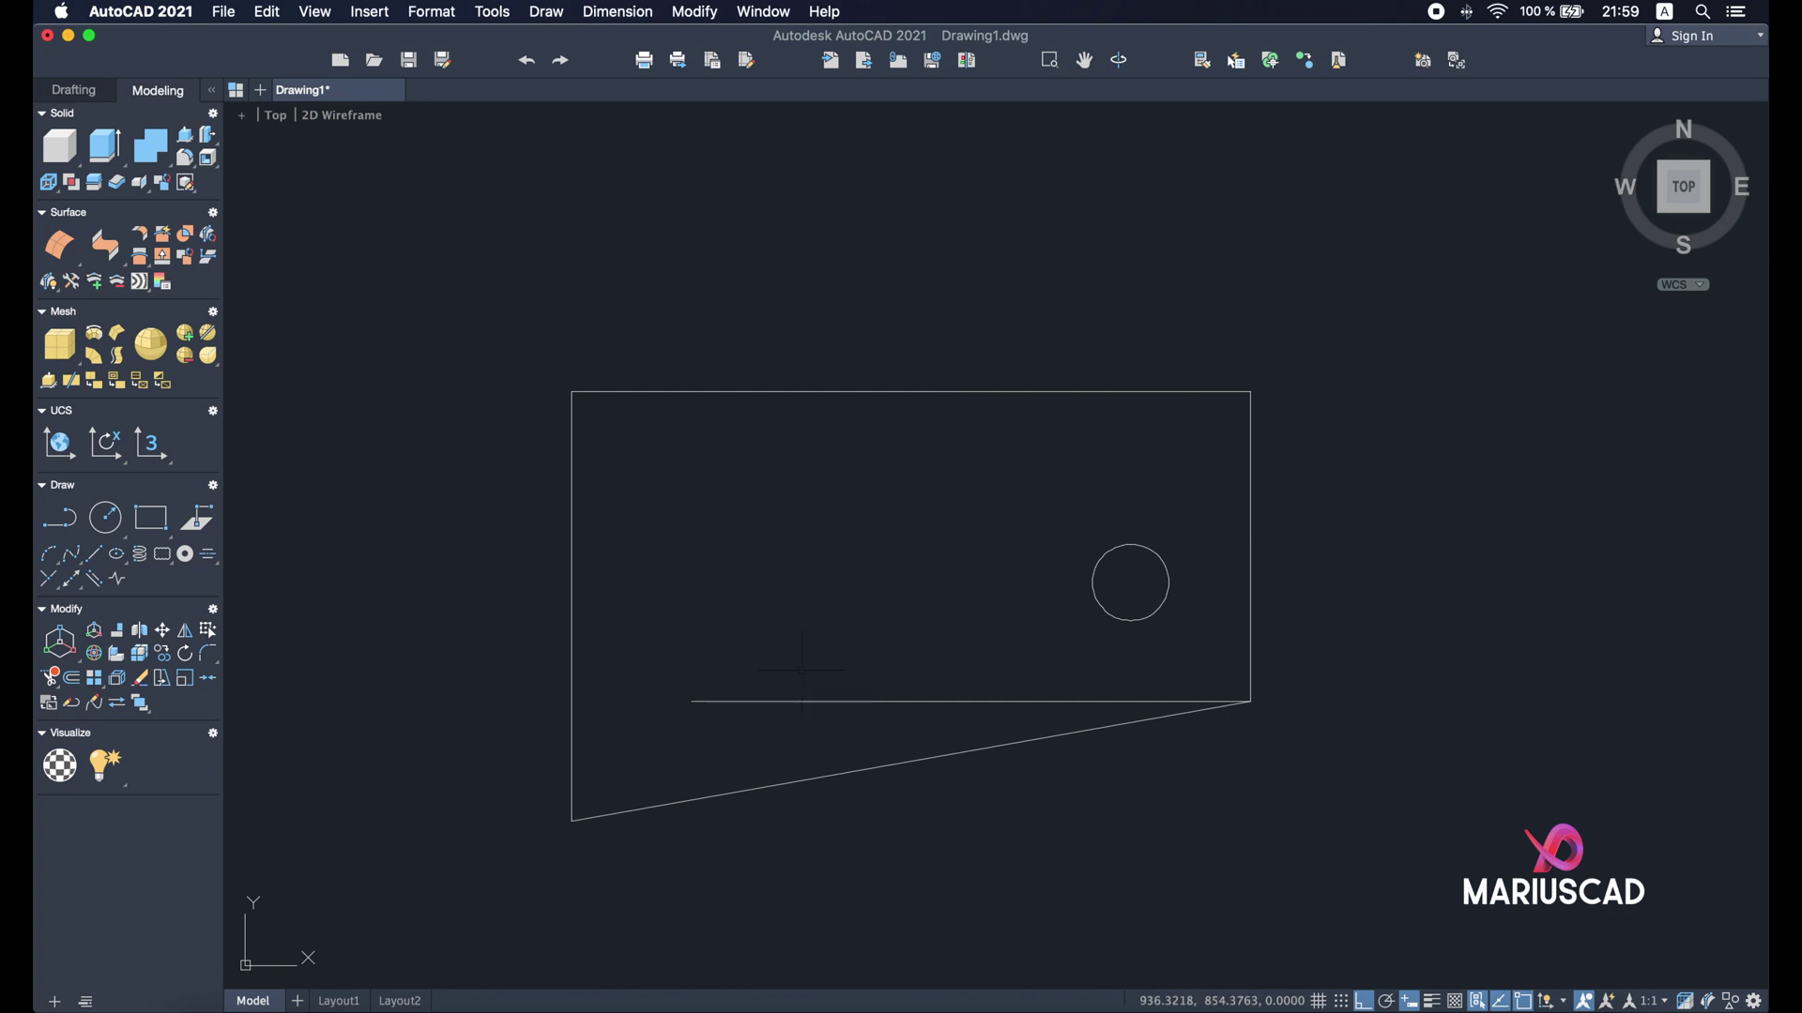
- Copy the hole circle from its centre to the construction line's left end and delete the construction line
left_click(1192, 626)
left_click(1122, 568)
type("co")
key("Return")
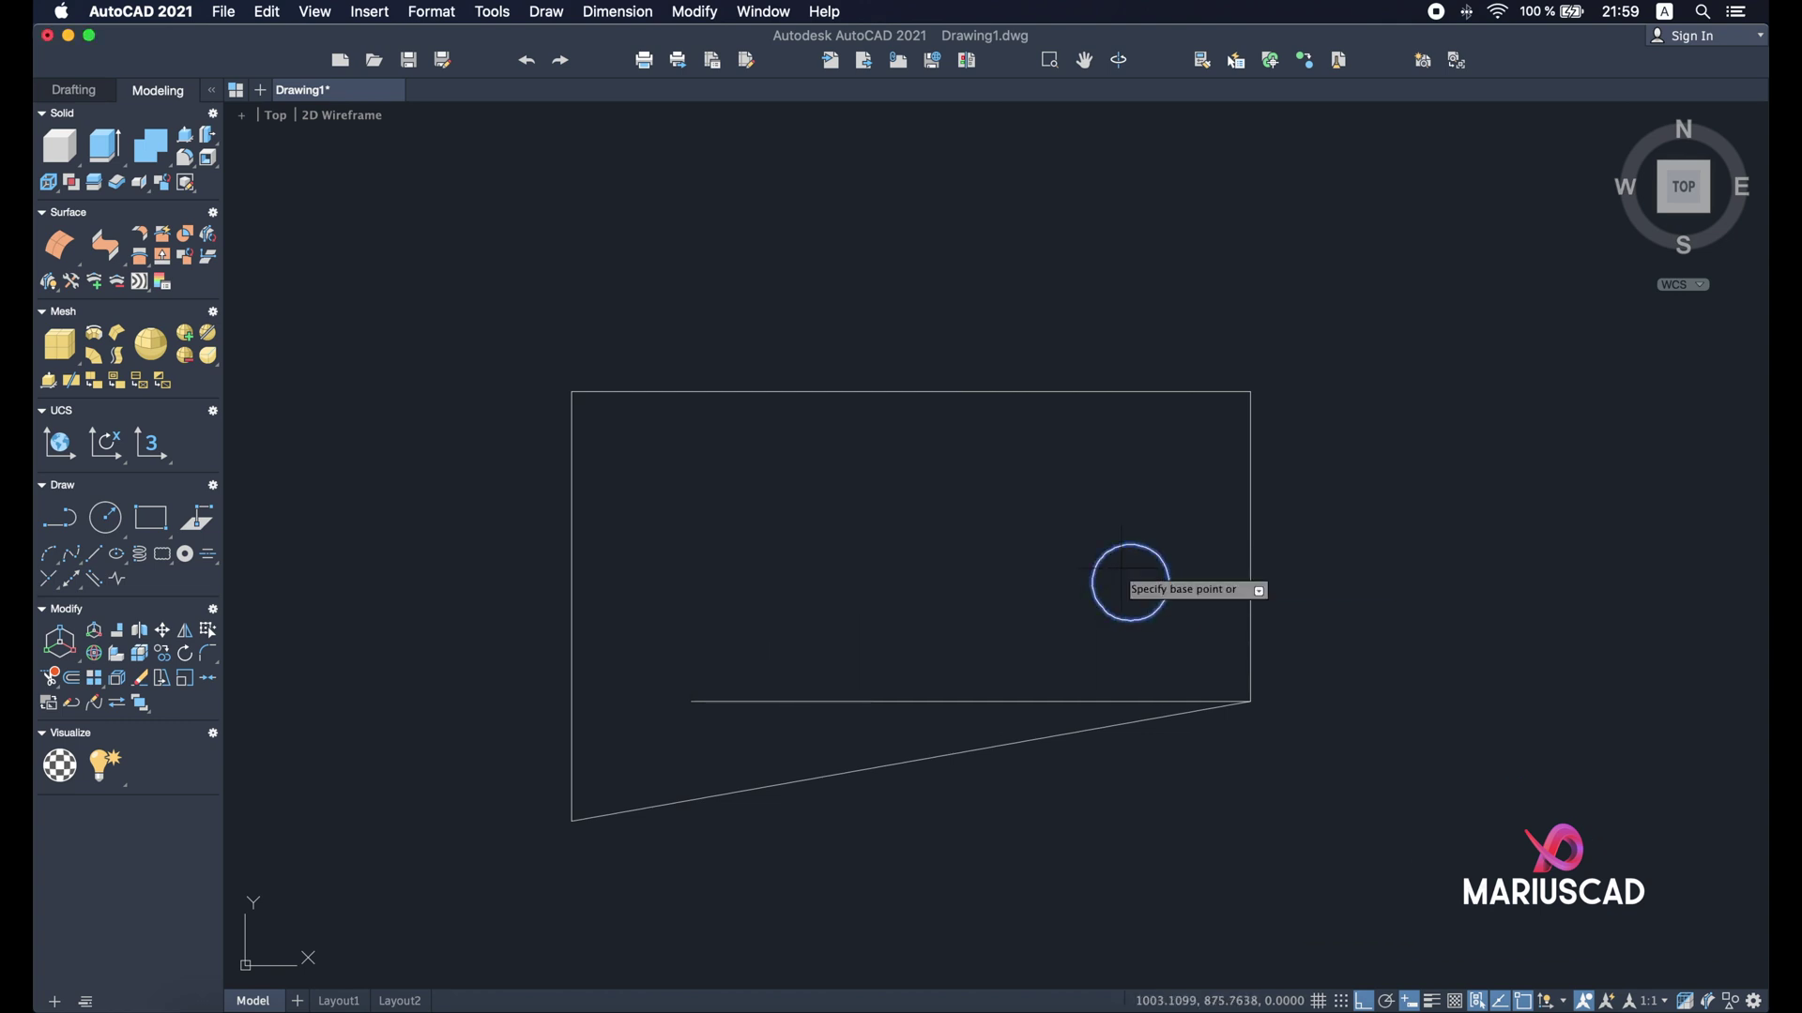
left_click(1131, 582)
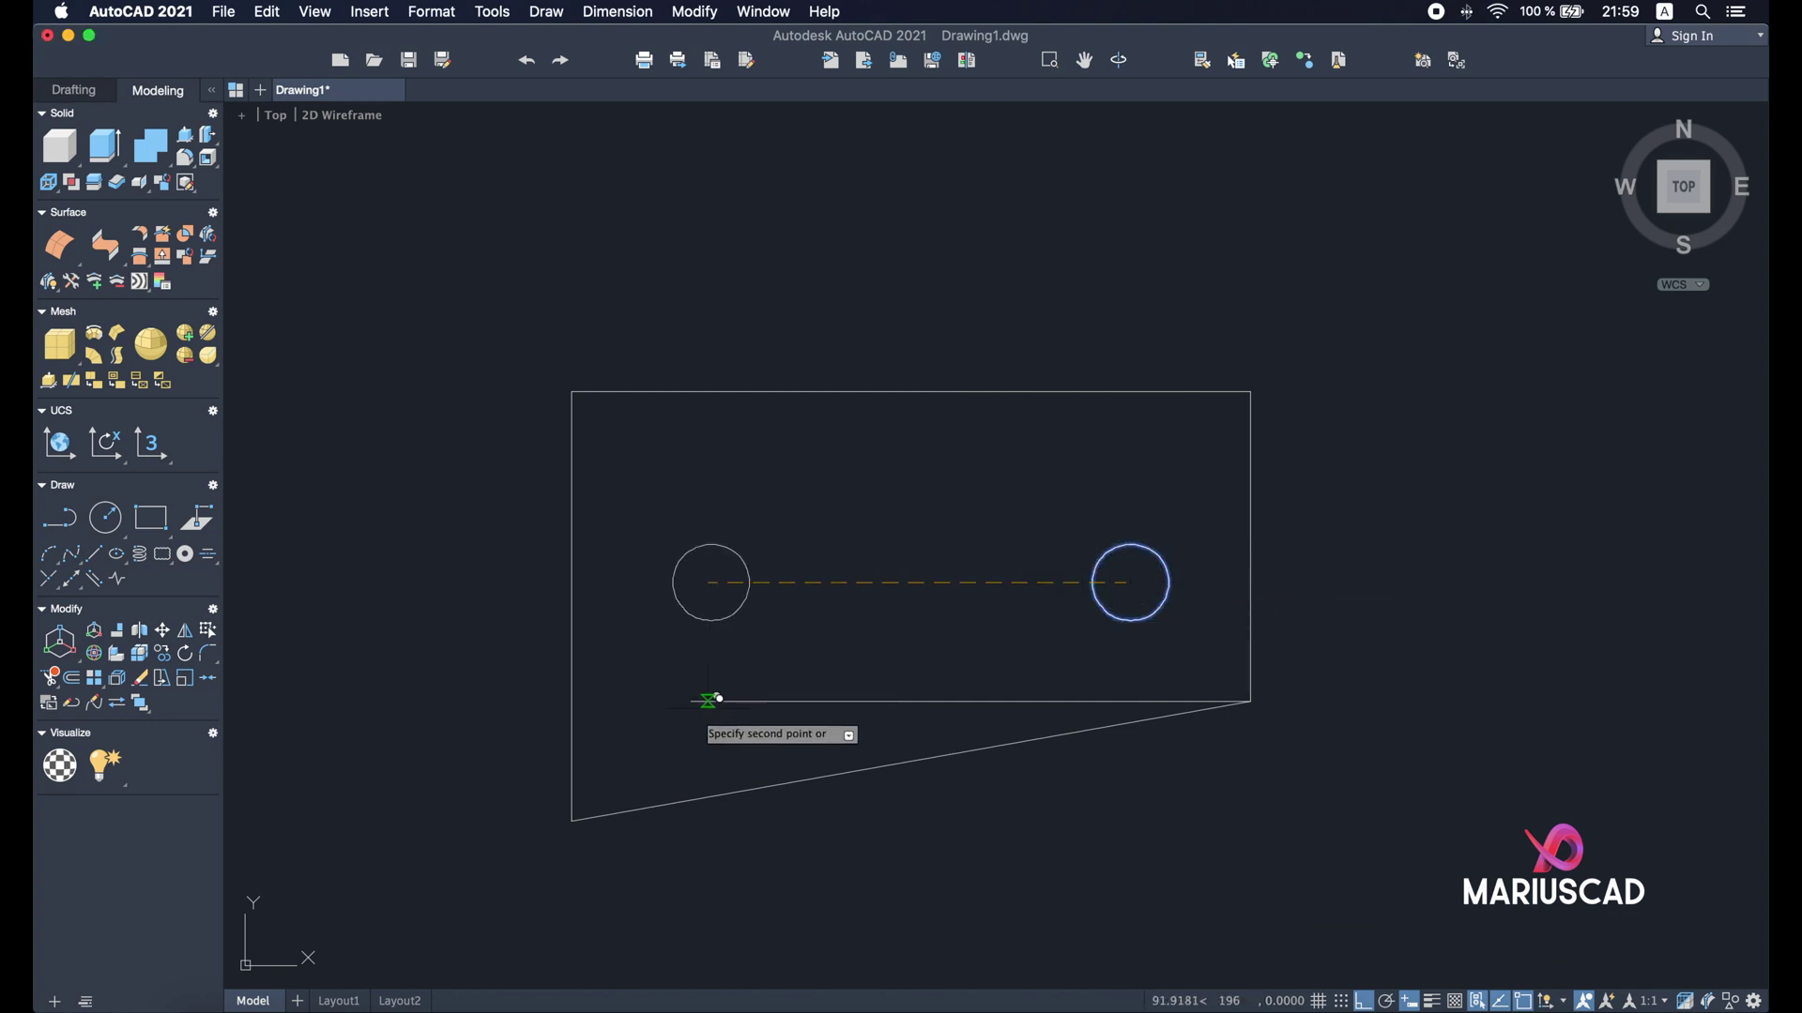
key("Escape")
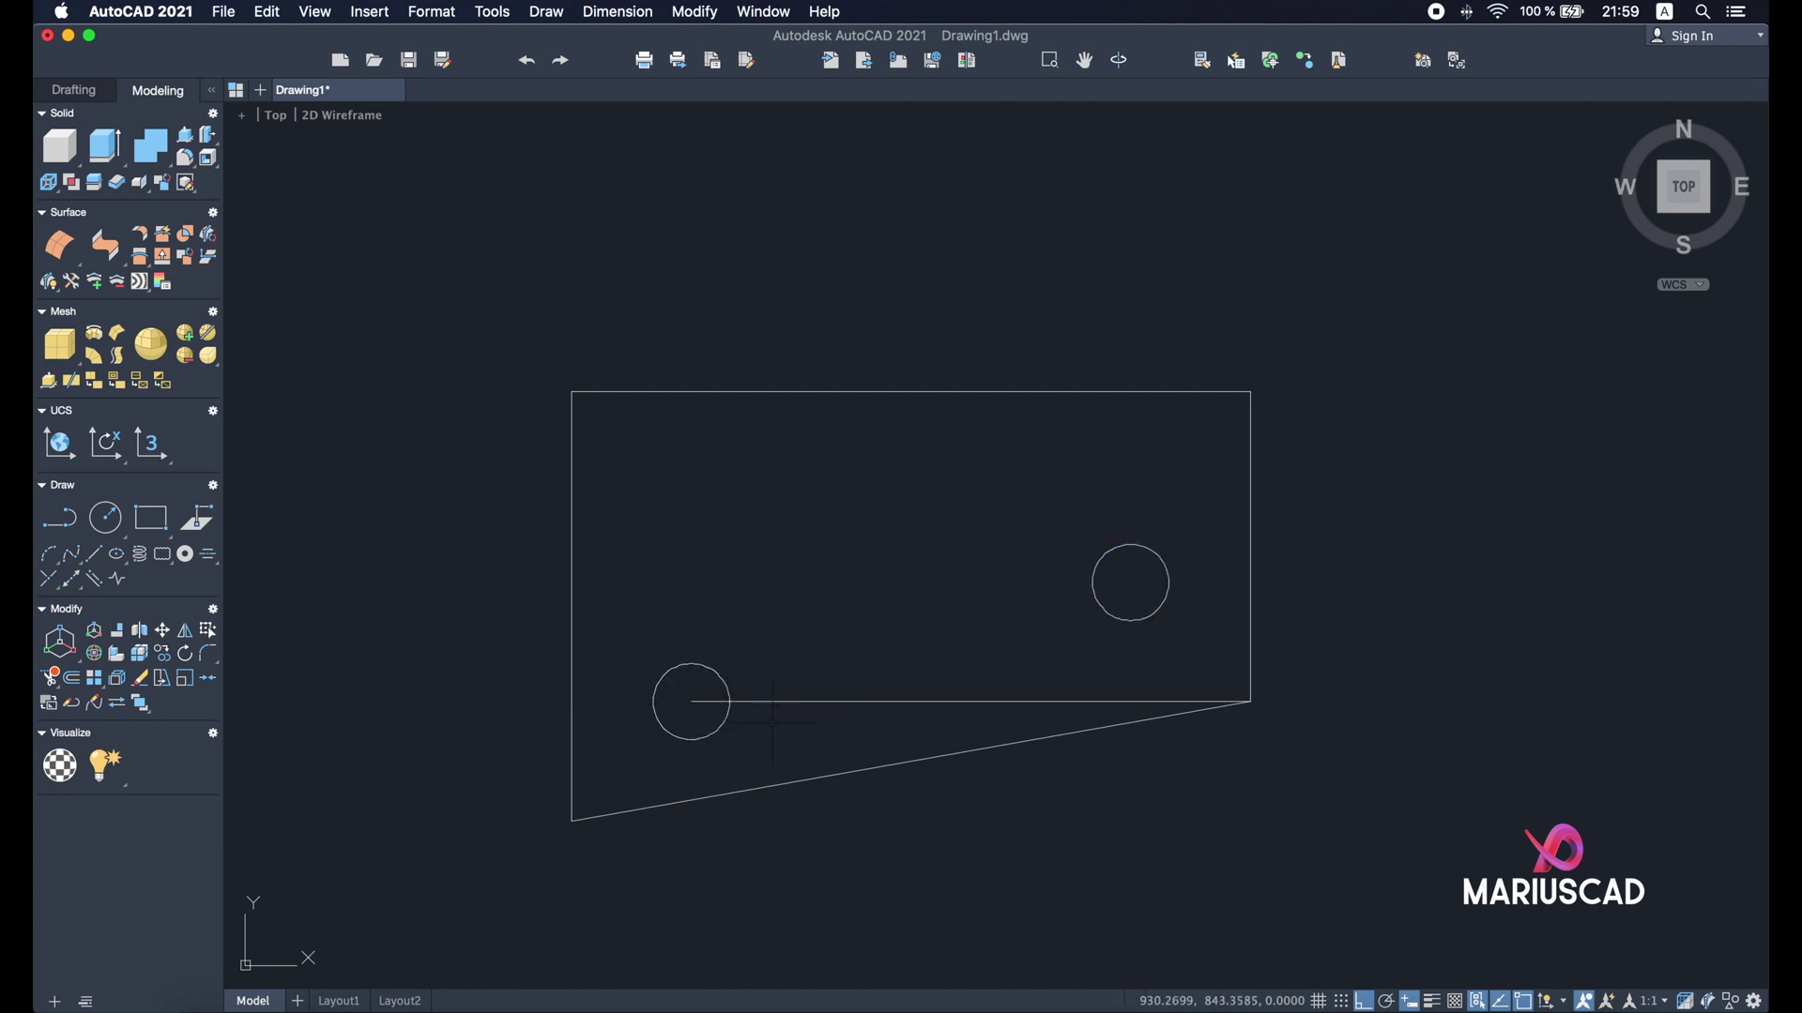
left_click(765, 701)
key("Delete")
- Check the corner radii in the reference image and fillet the outline's lower-left corner with radius 25
left_click(1532, 1002)
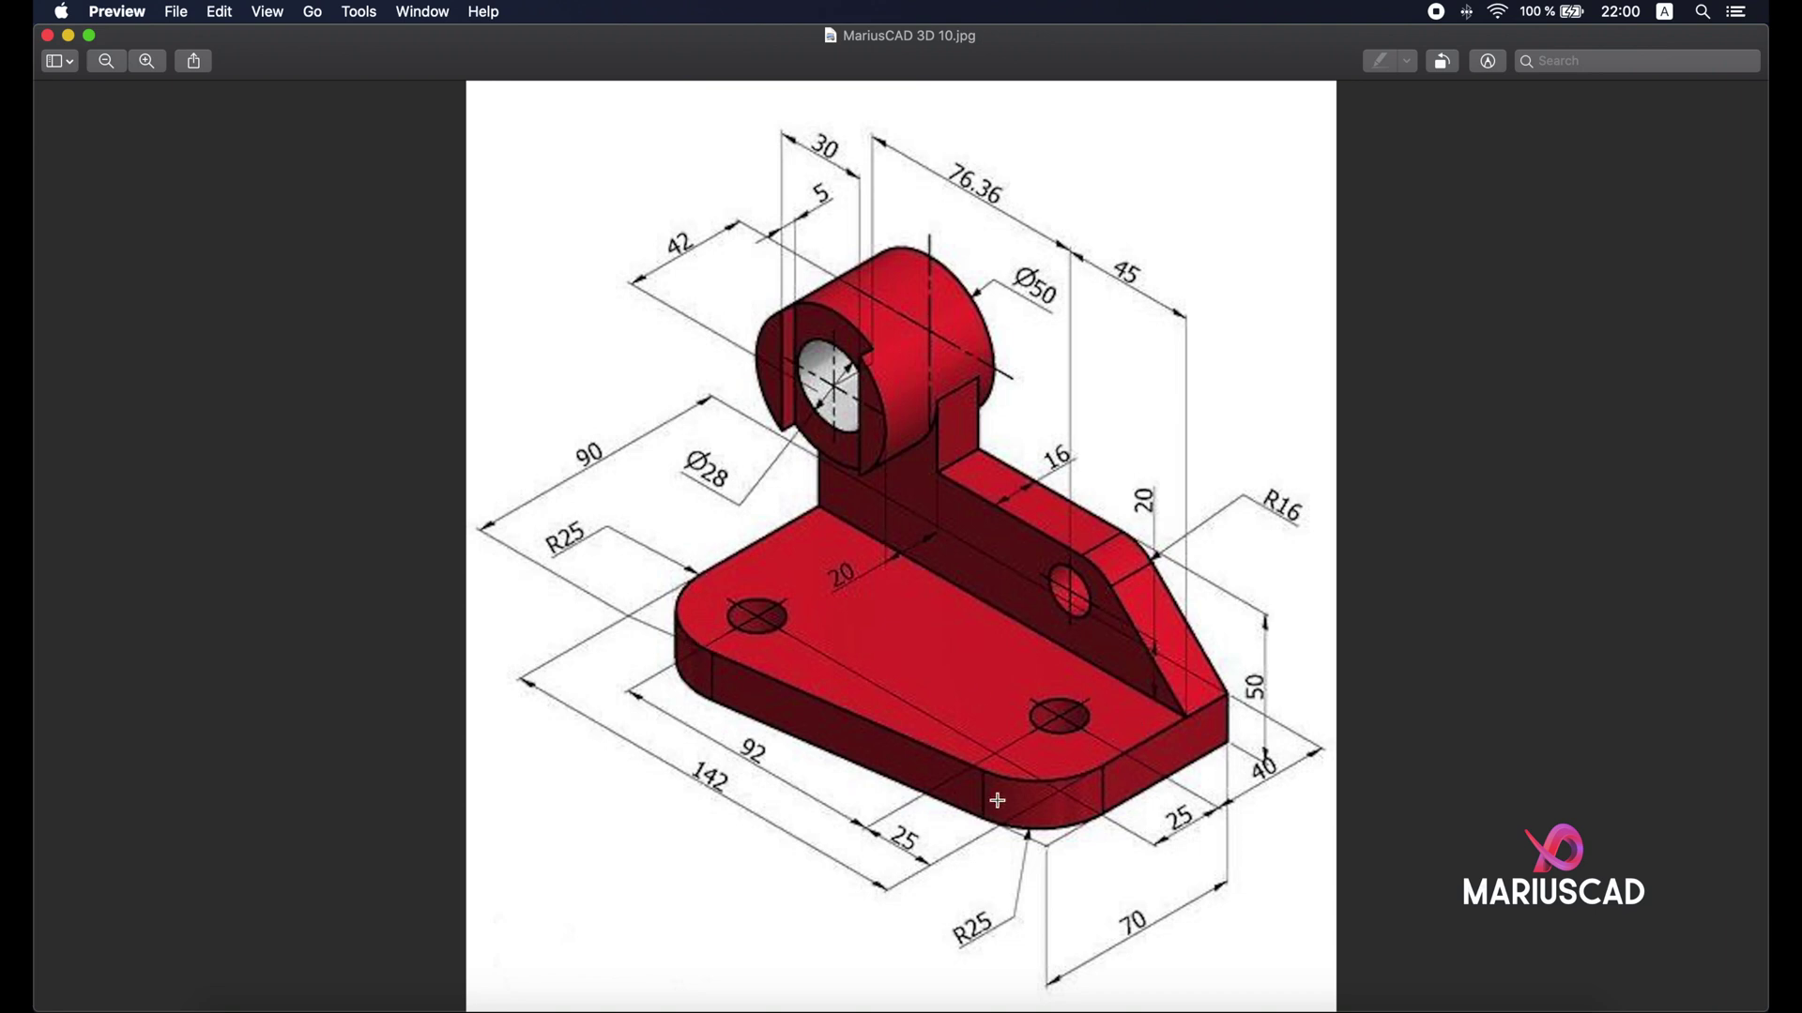
left_click(70, 36)
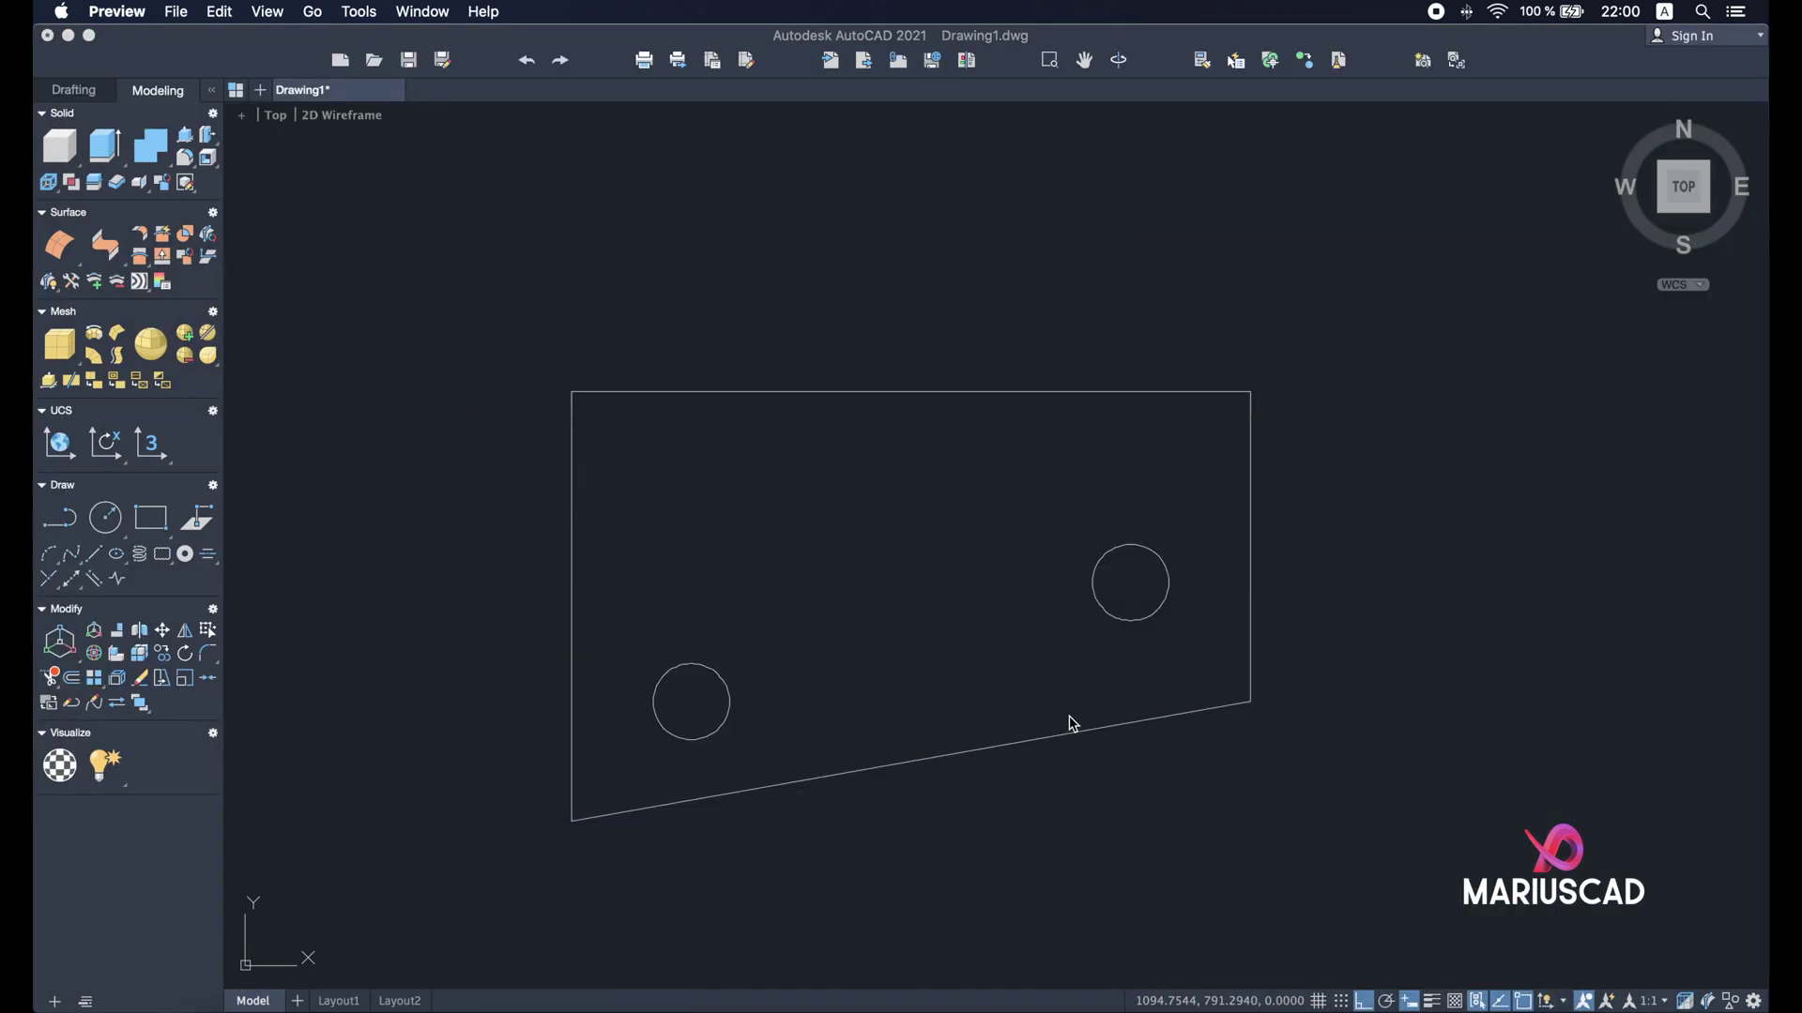
type("fillet")
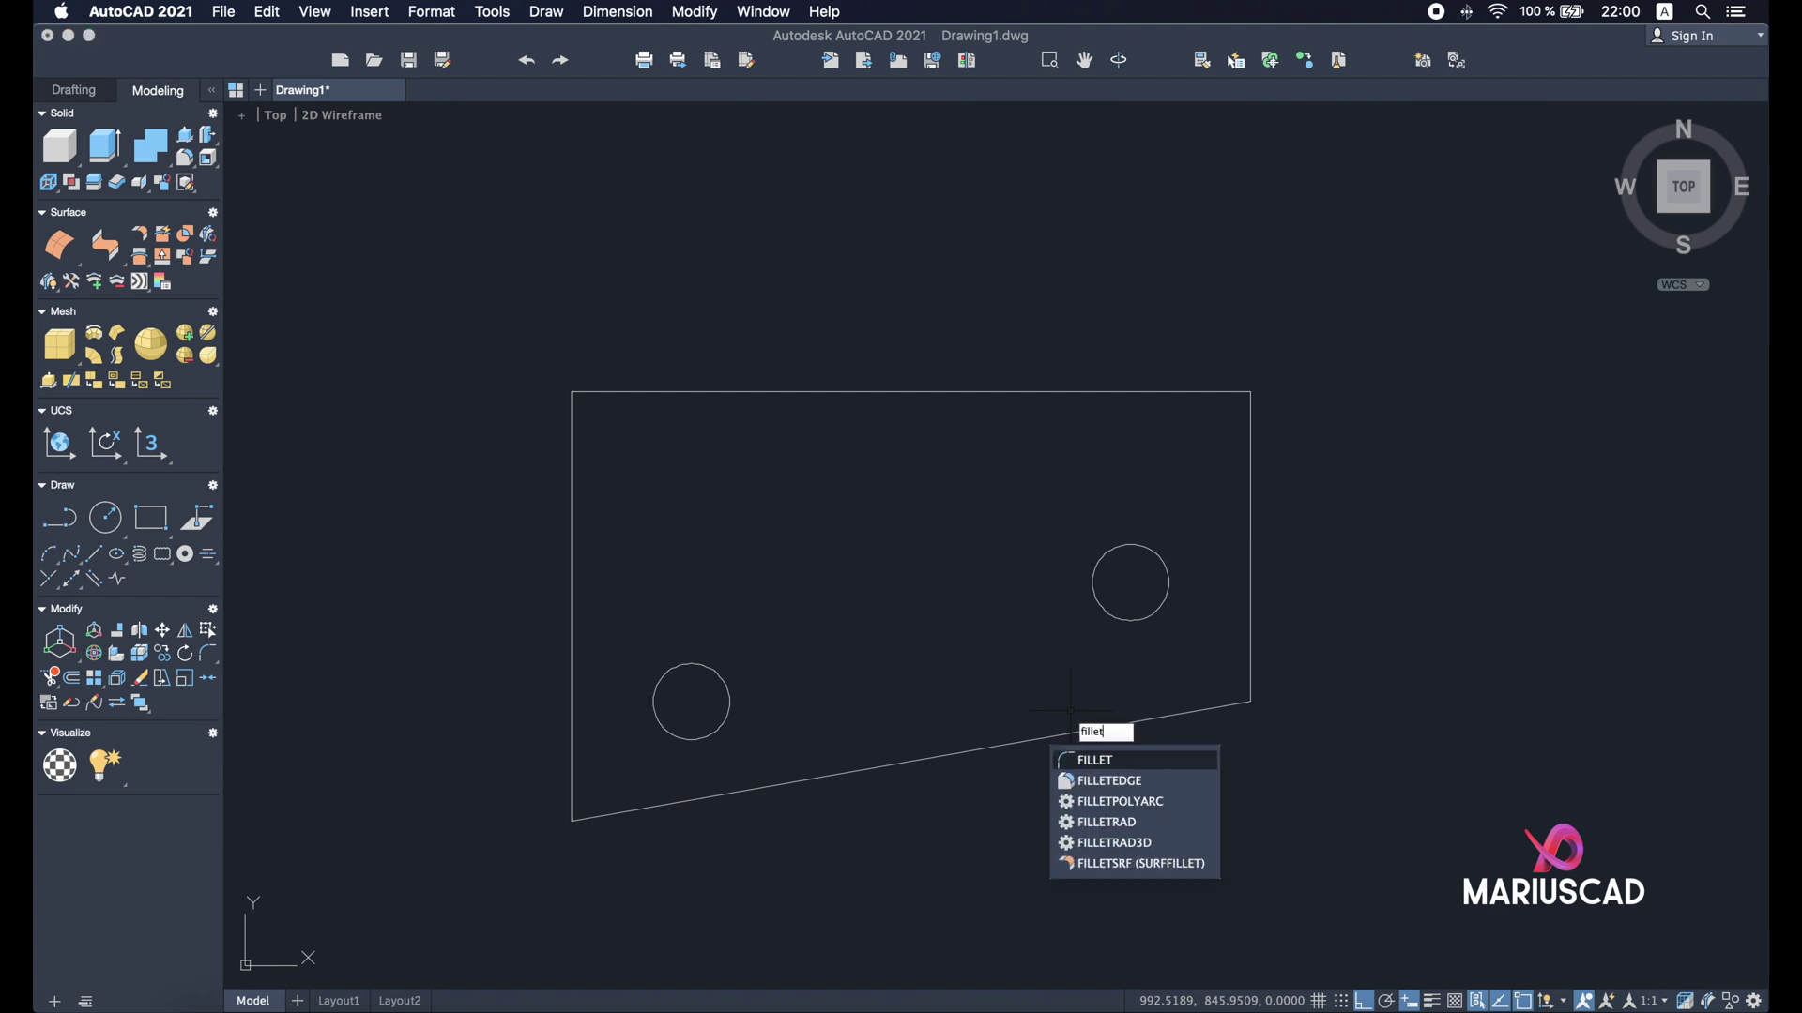
key("Return")
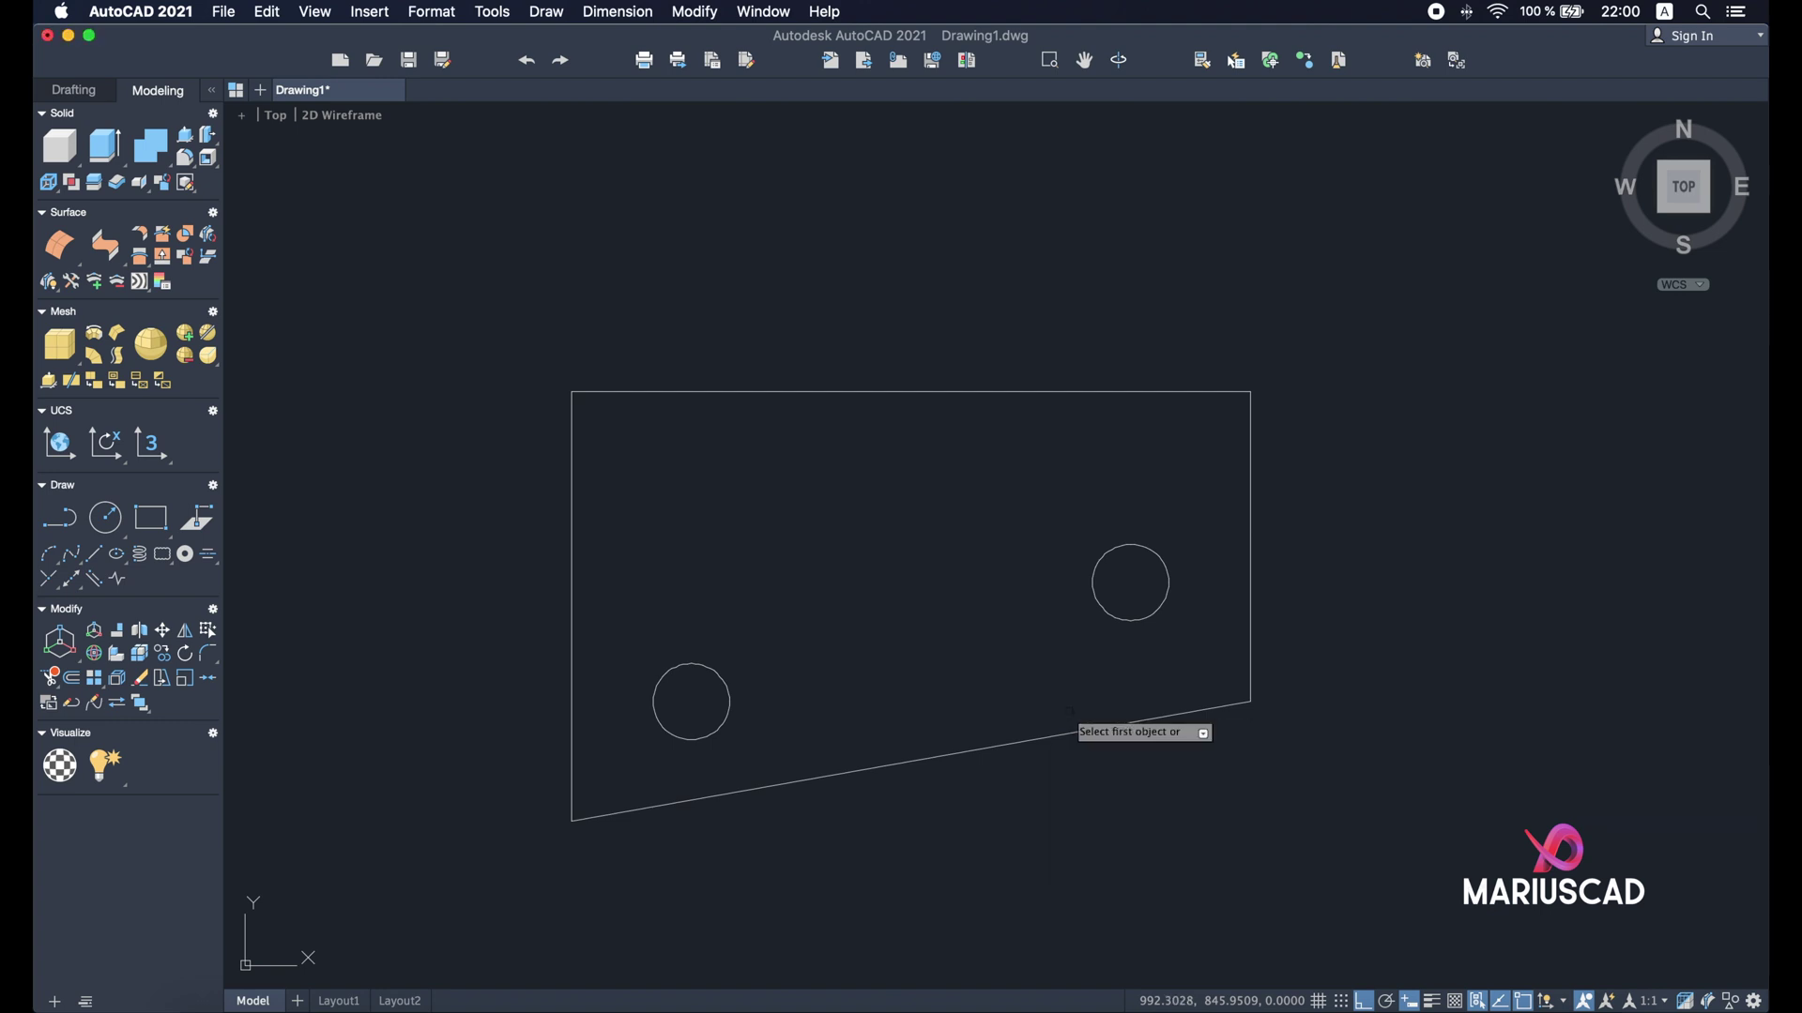
left_click(605, 813)
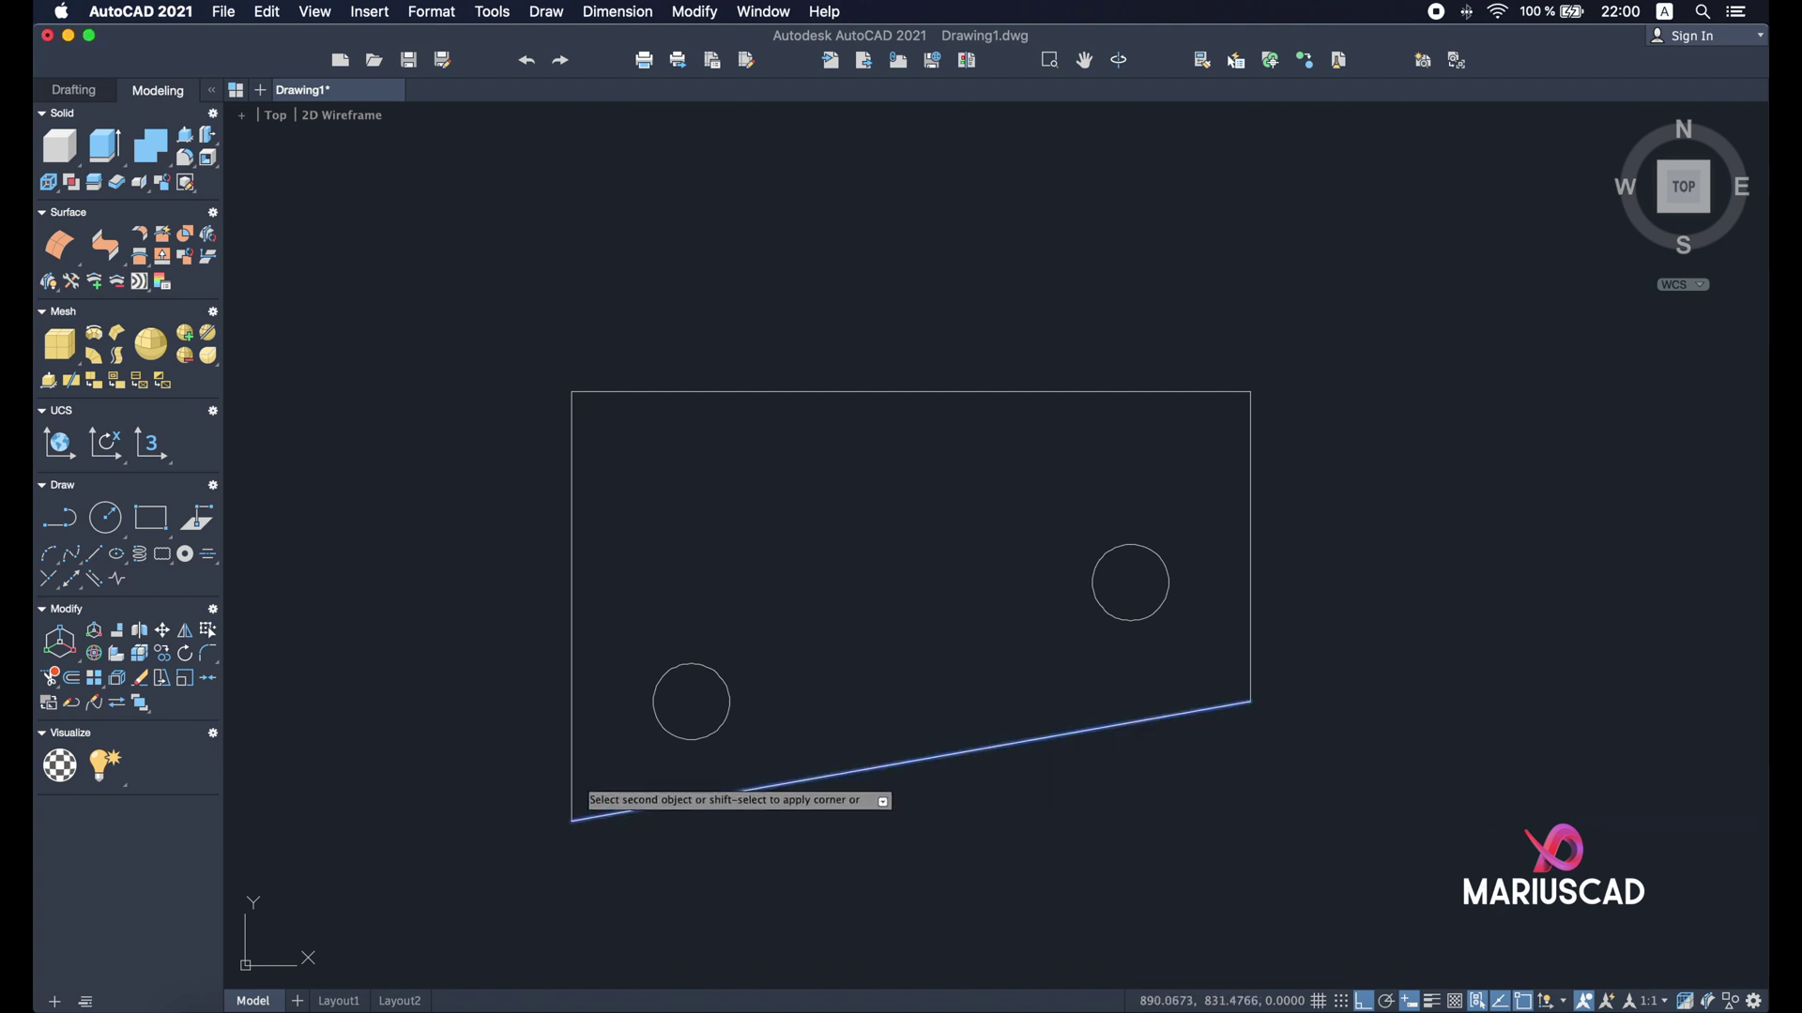
left_click(572, 772)
- Fillet the outline's lower-right corner between the sloped edge and the right edge
type("fillet")
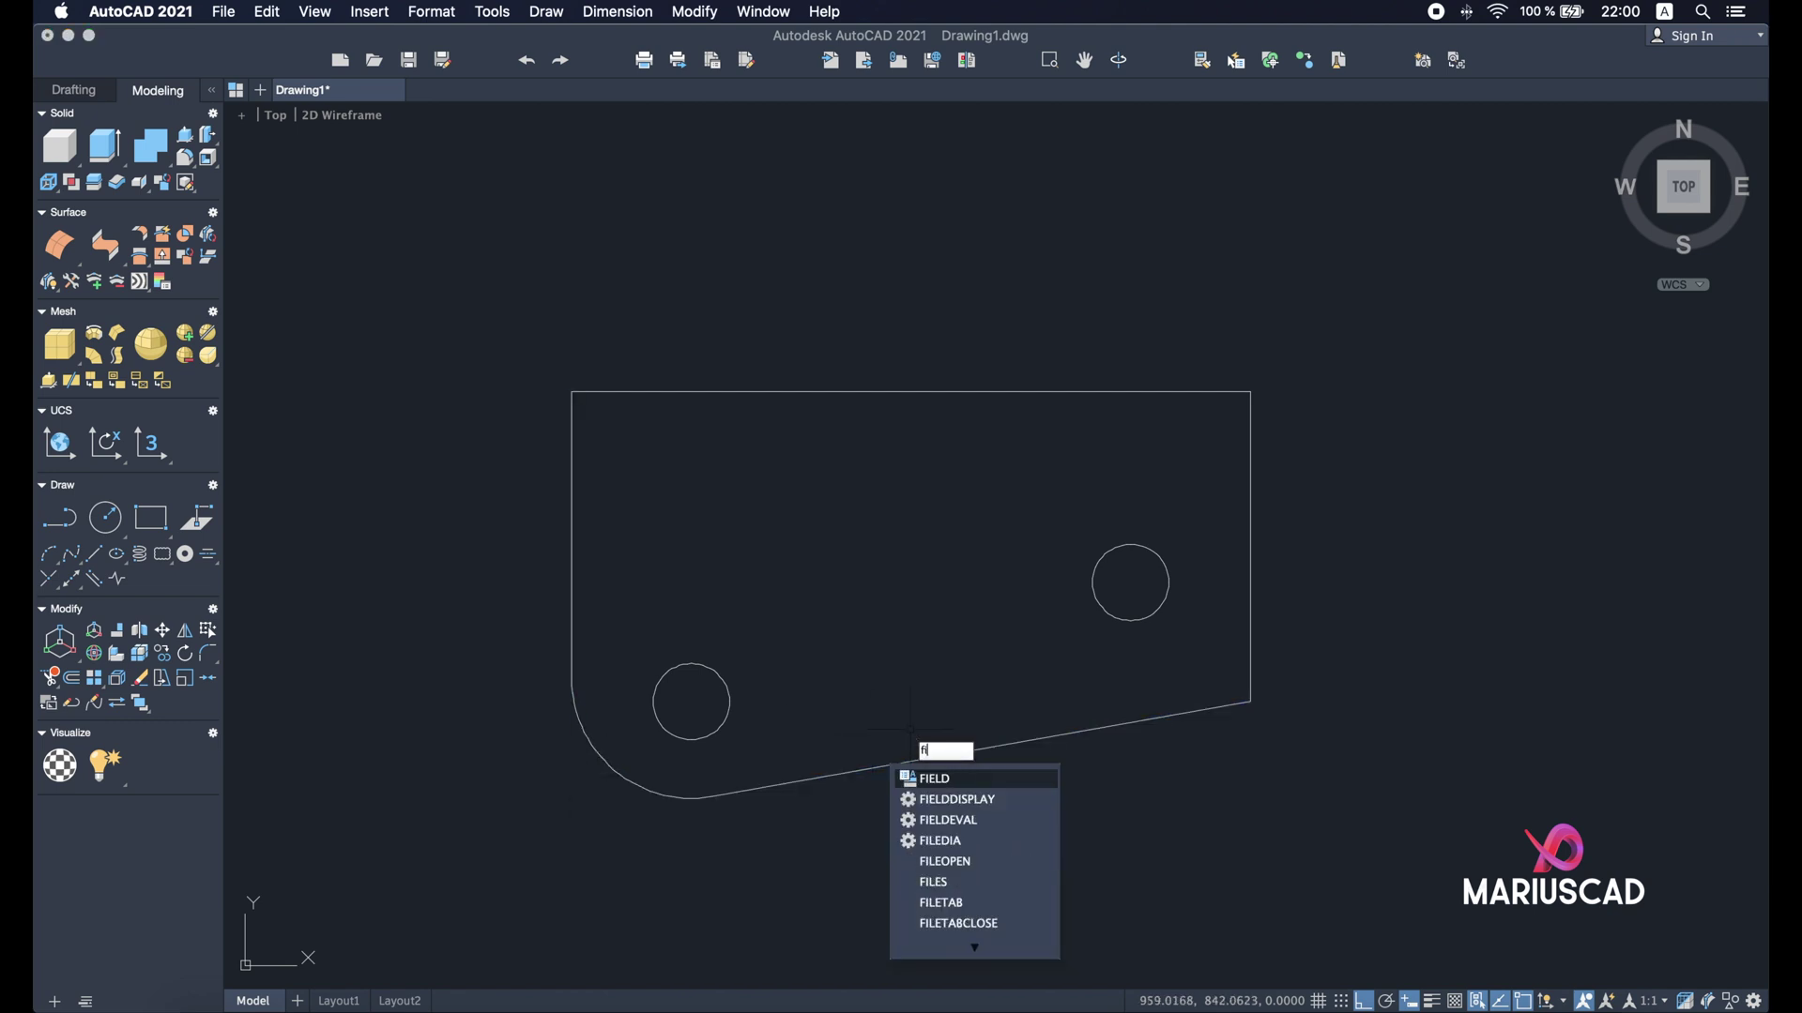
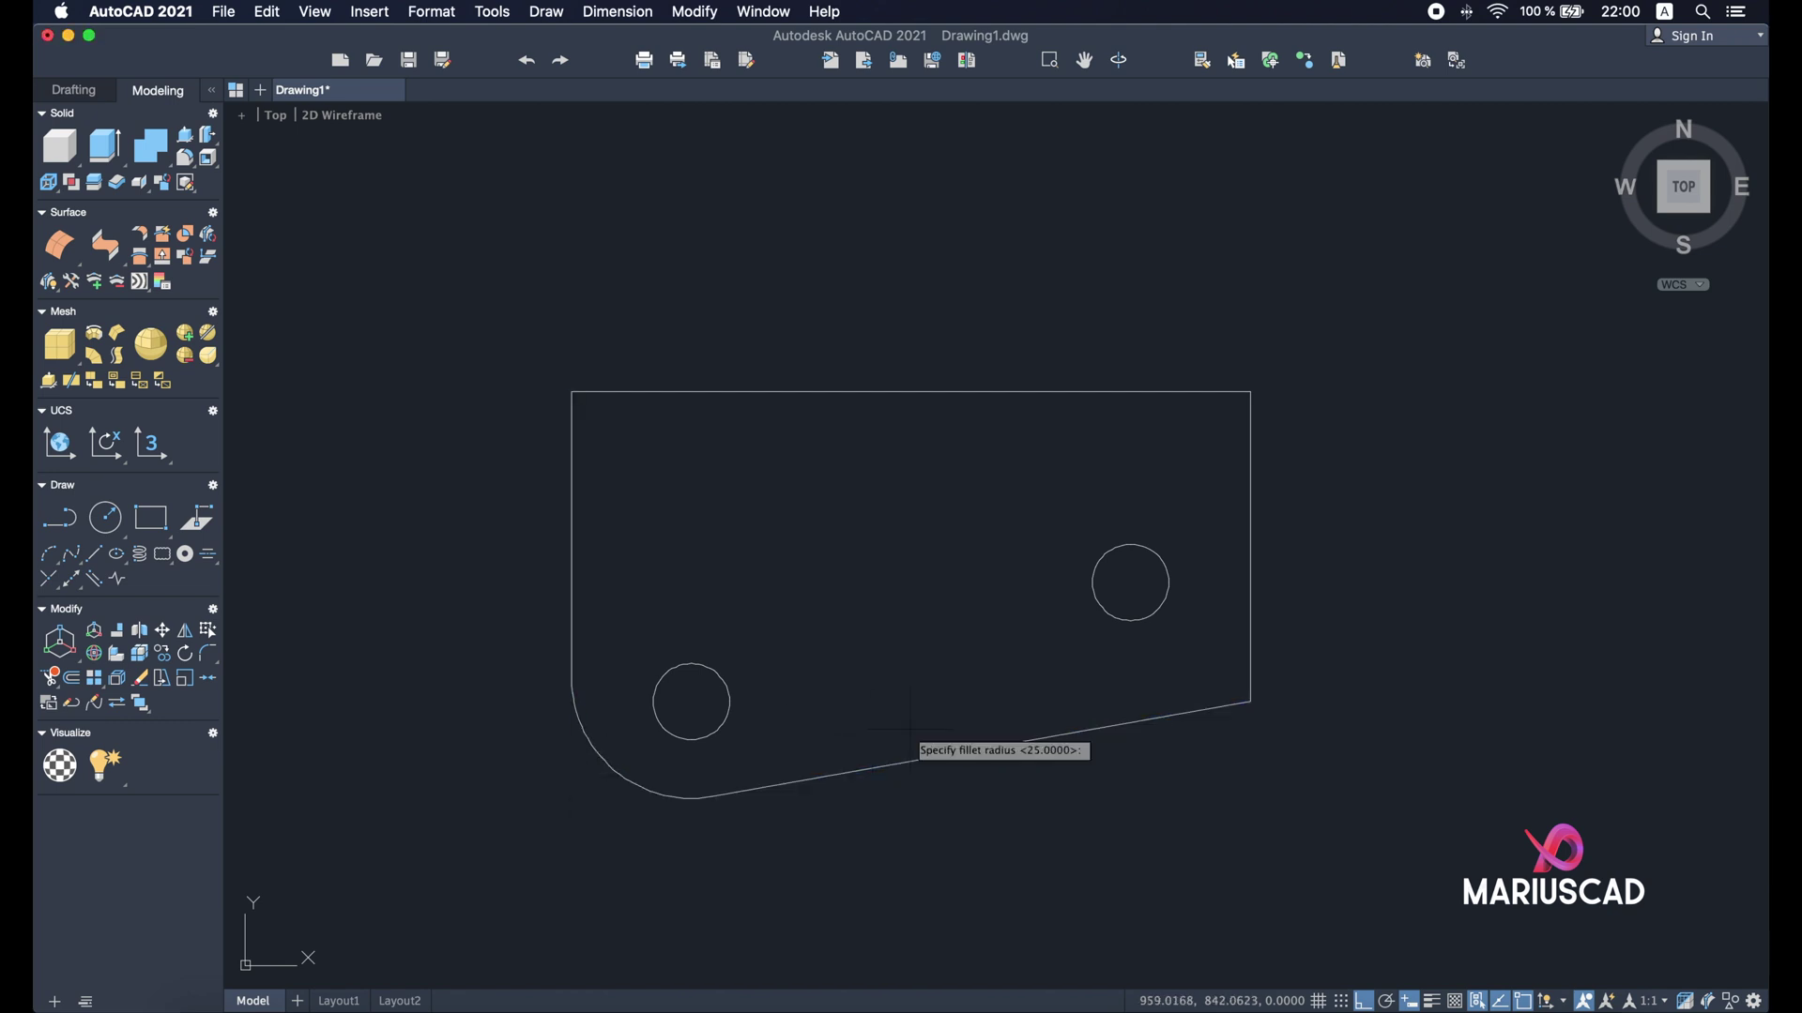
- Fillet the outline's lower-right corner between the sloped edge and the right edge with radius 25
type("5")
key("Return")
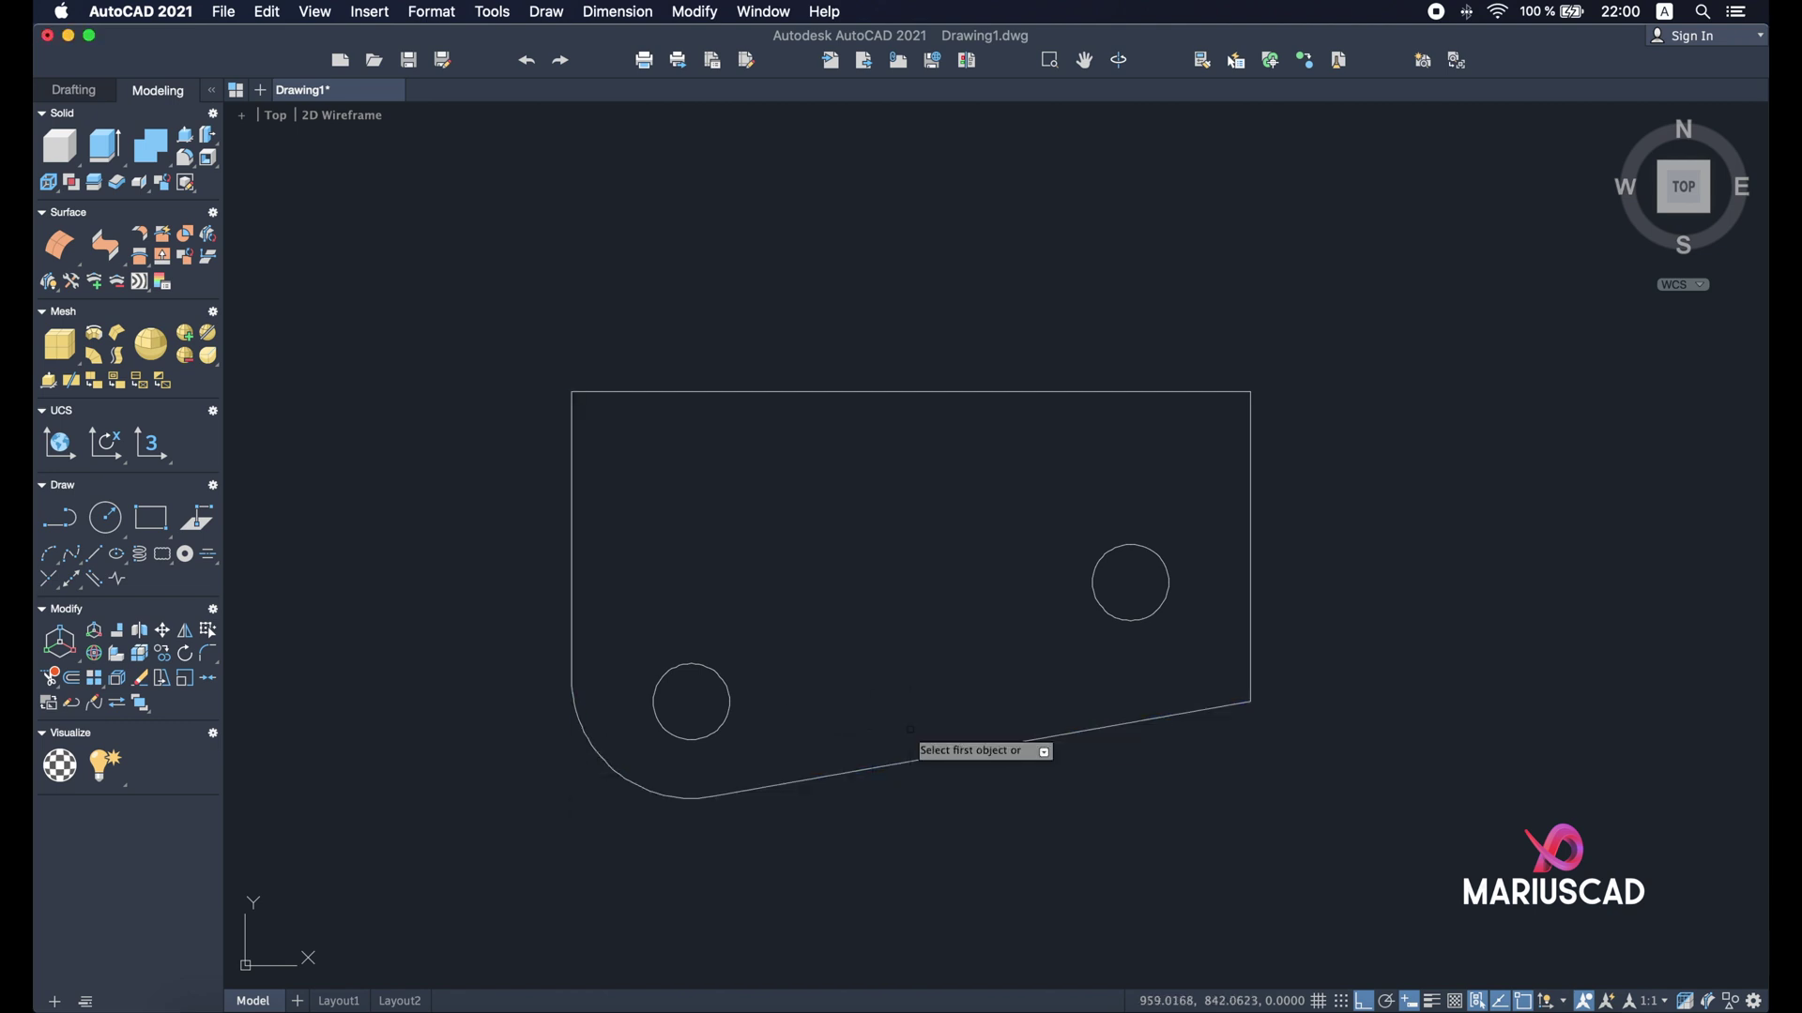
left_click(1210, 702)
left_click(1249, 648)
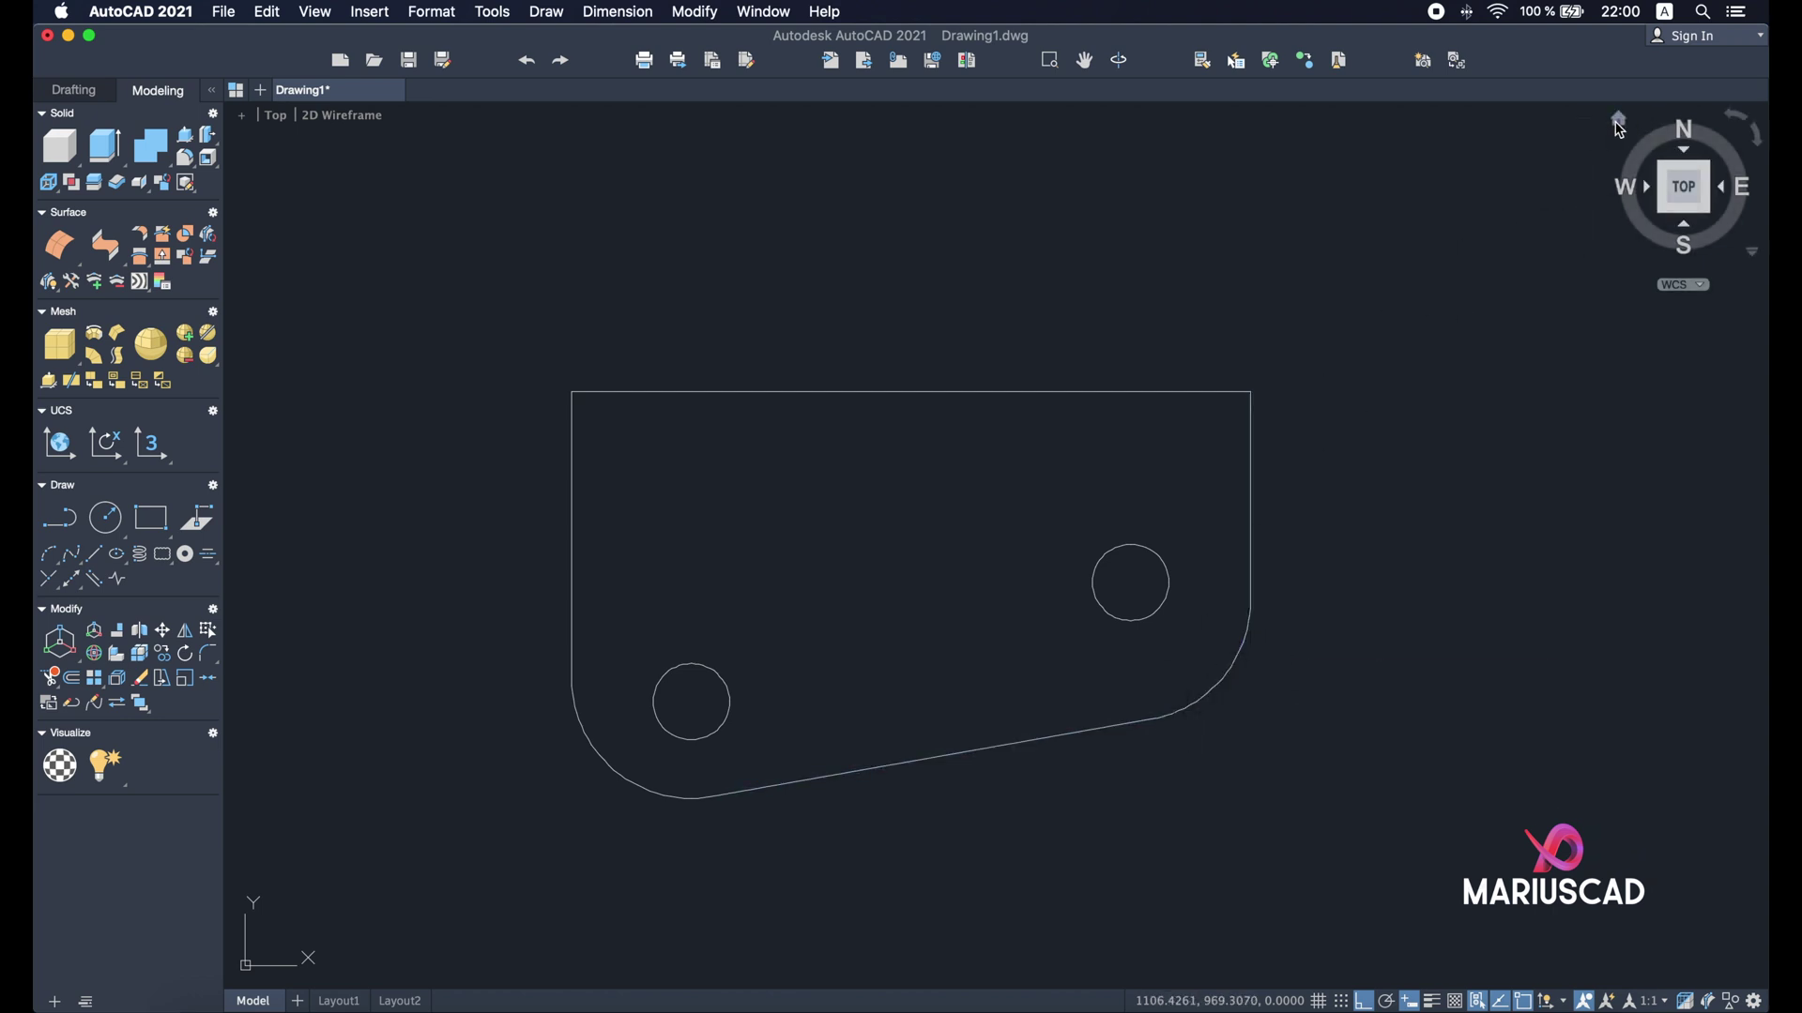
- Join all lines and arcs of the plate outline into one closed profile, working in the isometric home view
left_click(1620, 122)
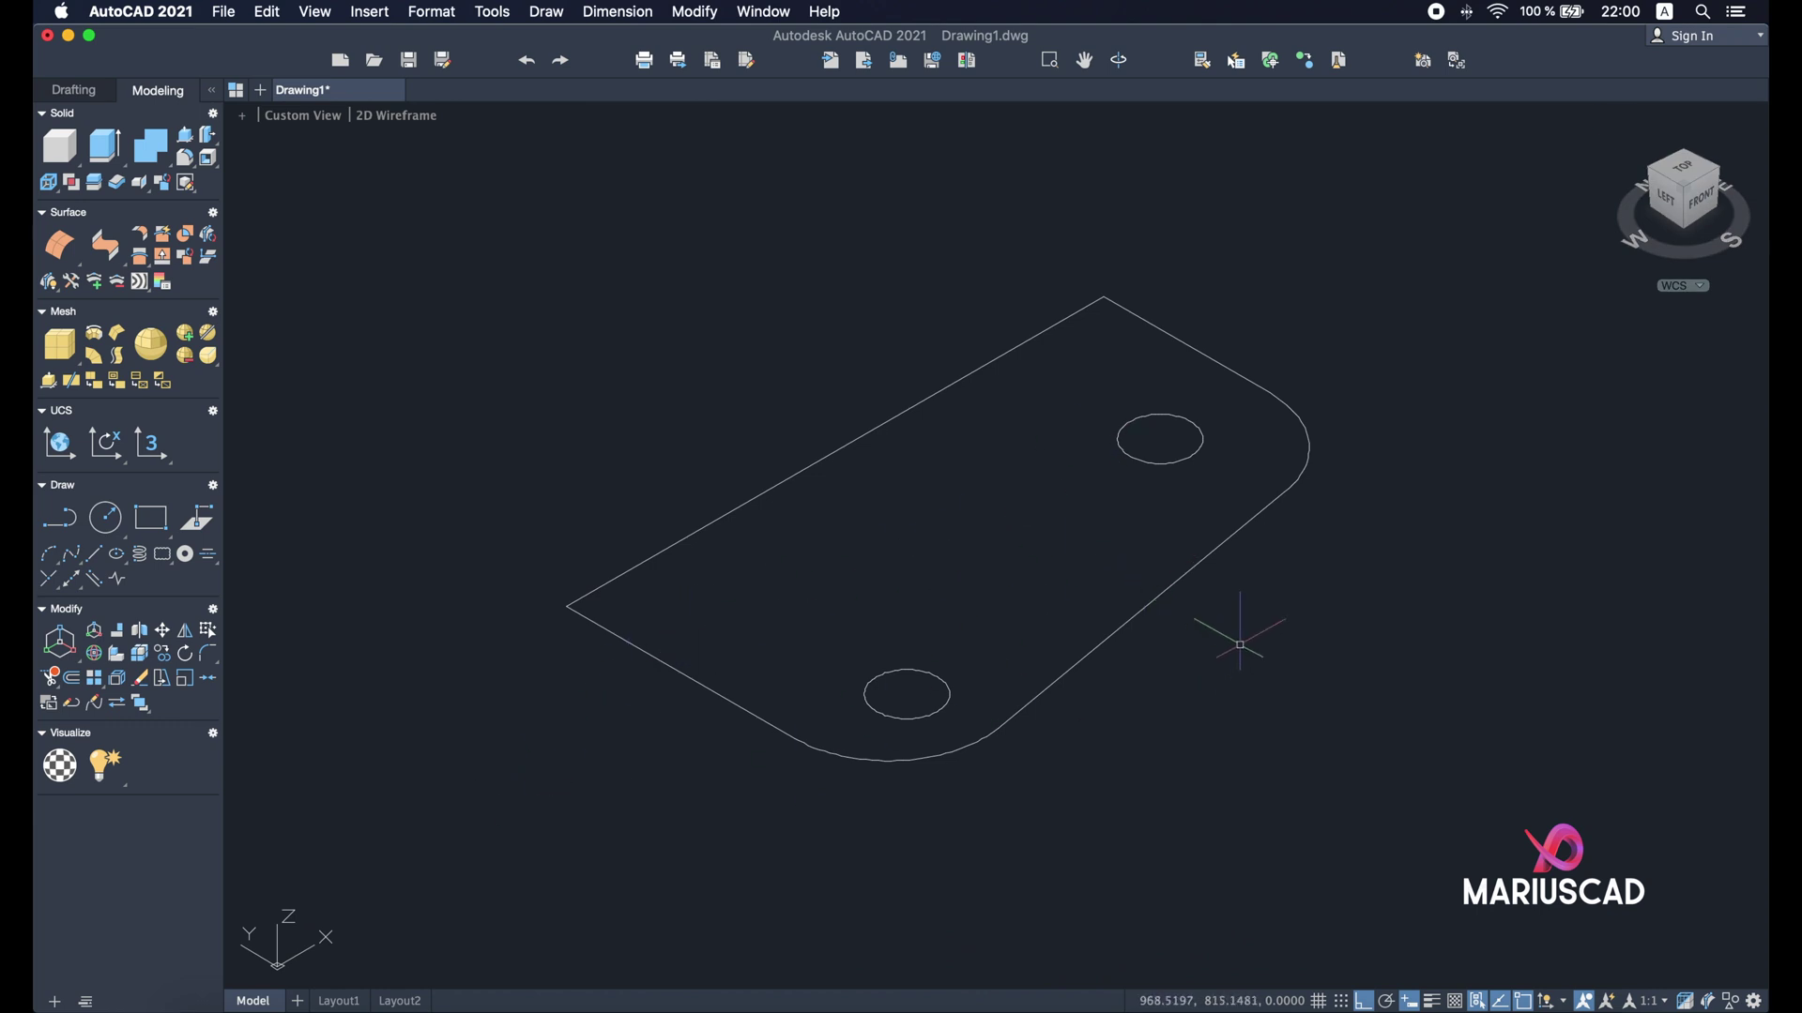
left_click(1191, 629)
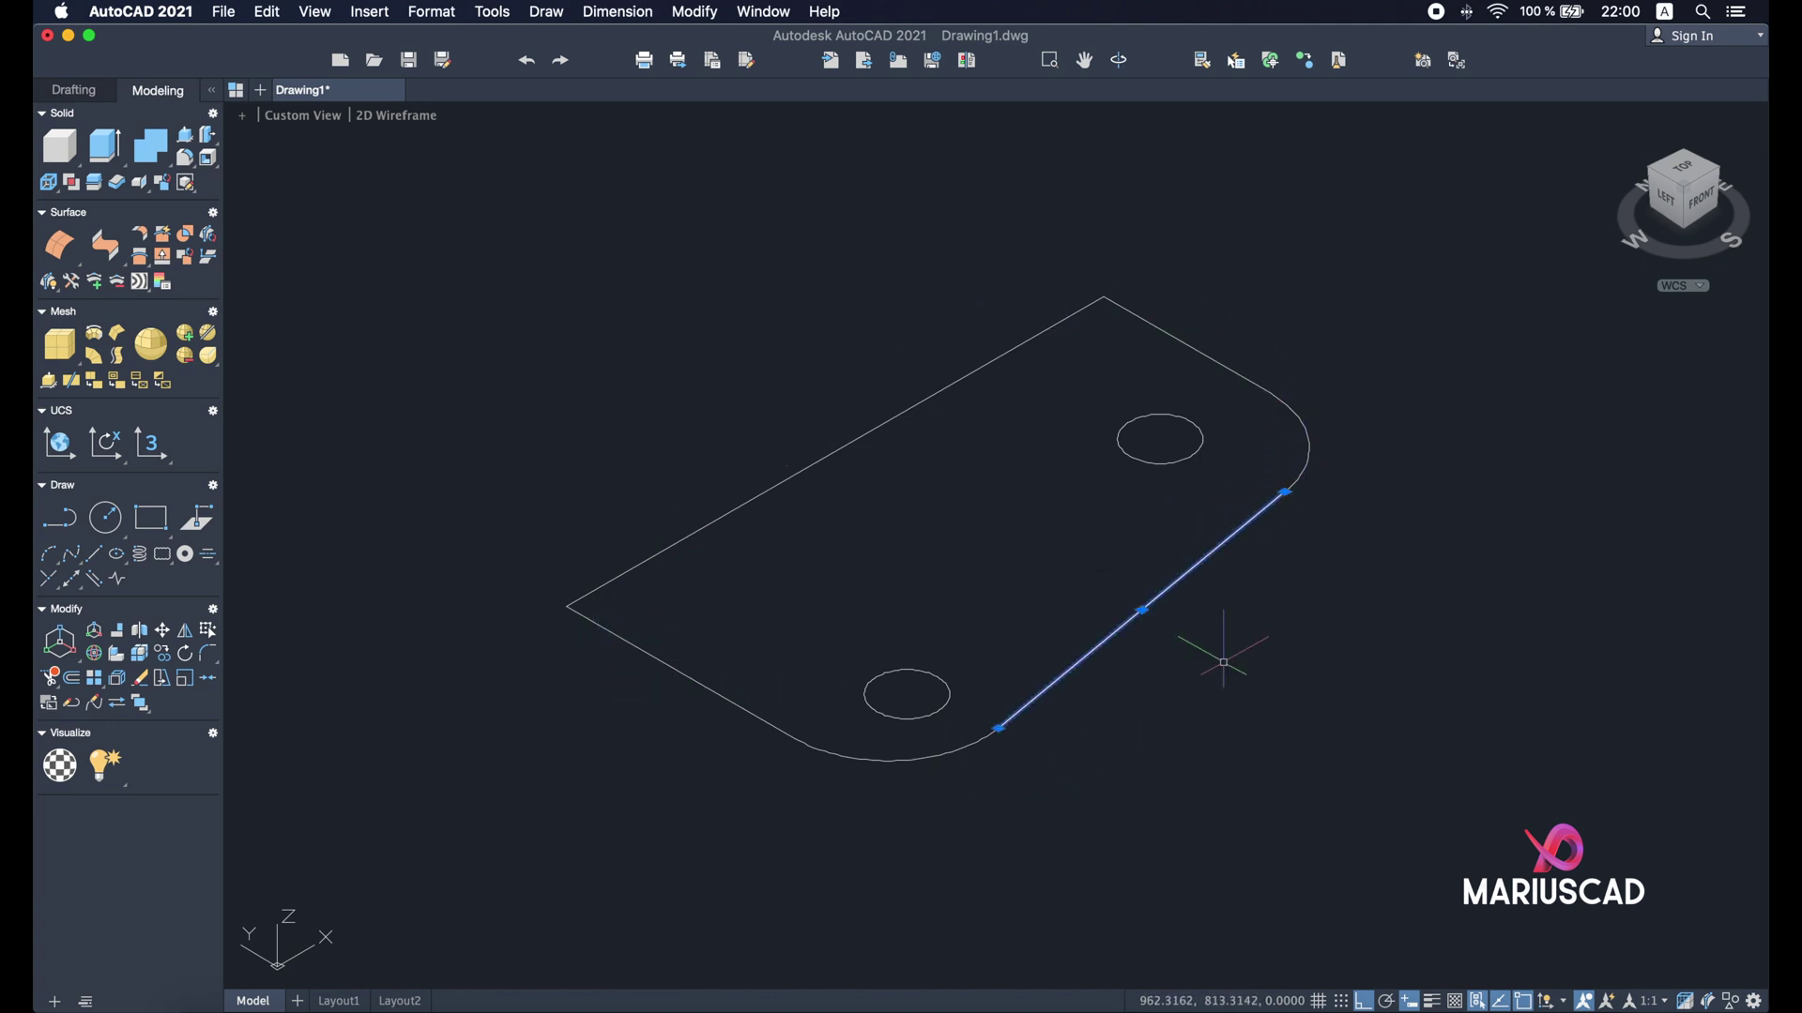
left_click(1308, 563)
left_click(1258, 385)
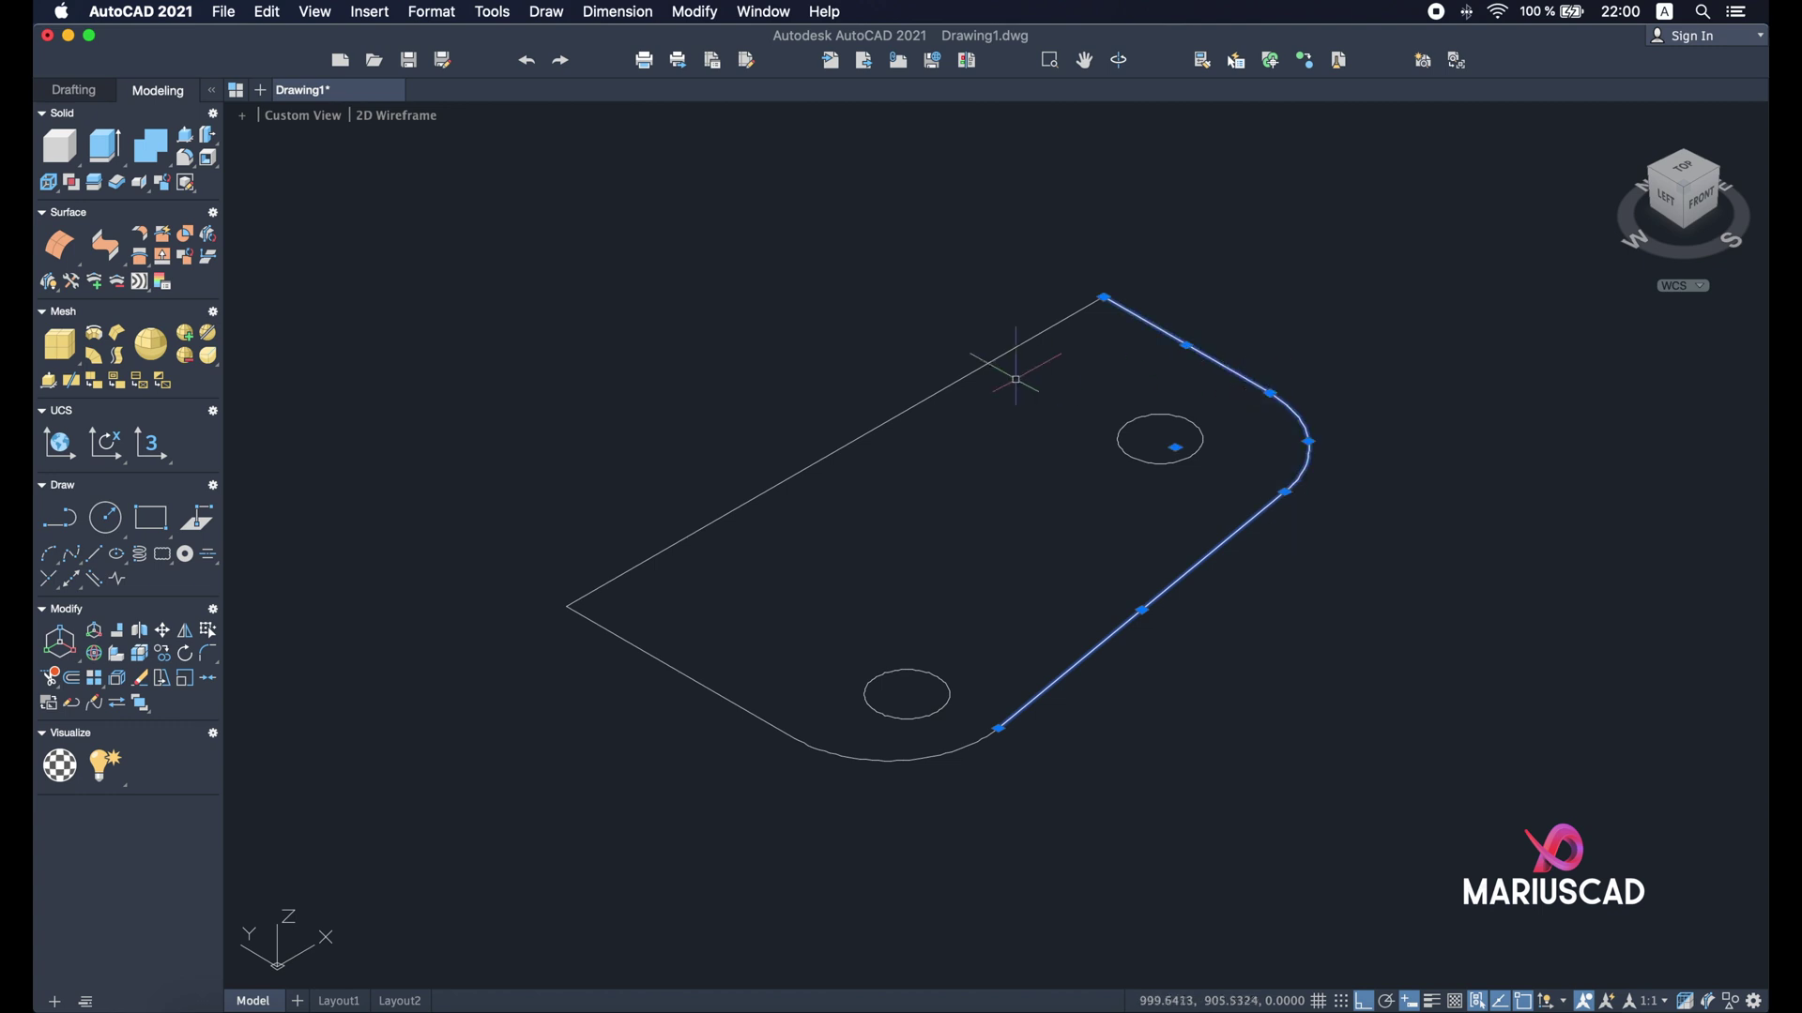
left_click(1017, 379)
left_click(676, 756)
left_click(623, 652)
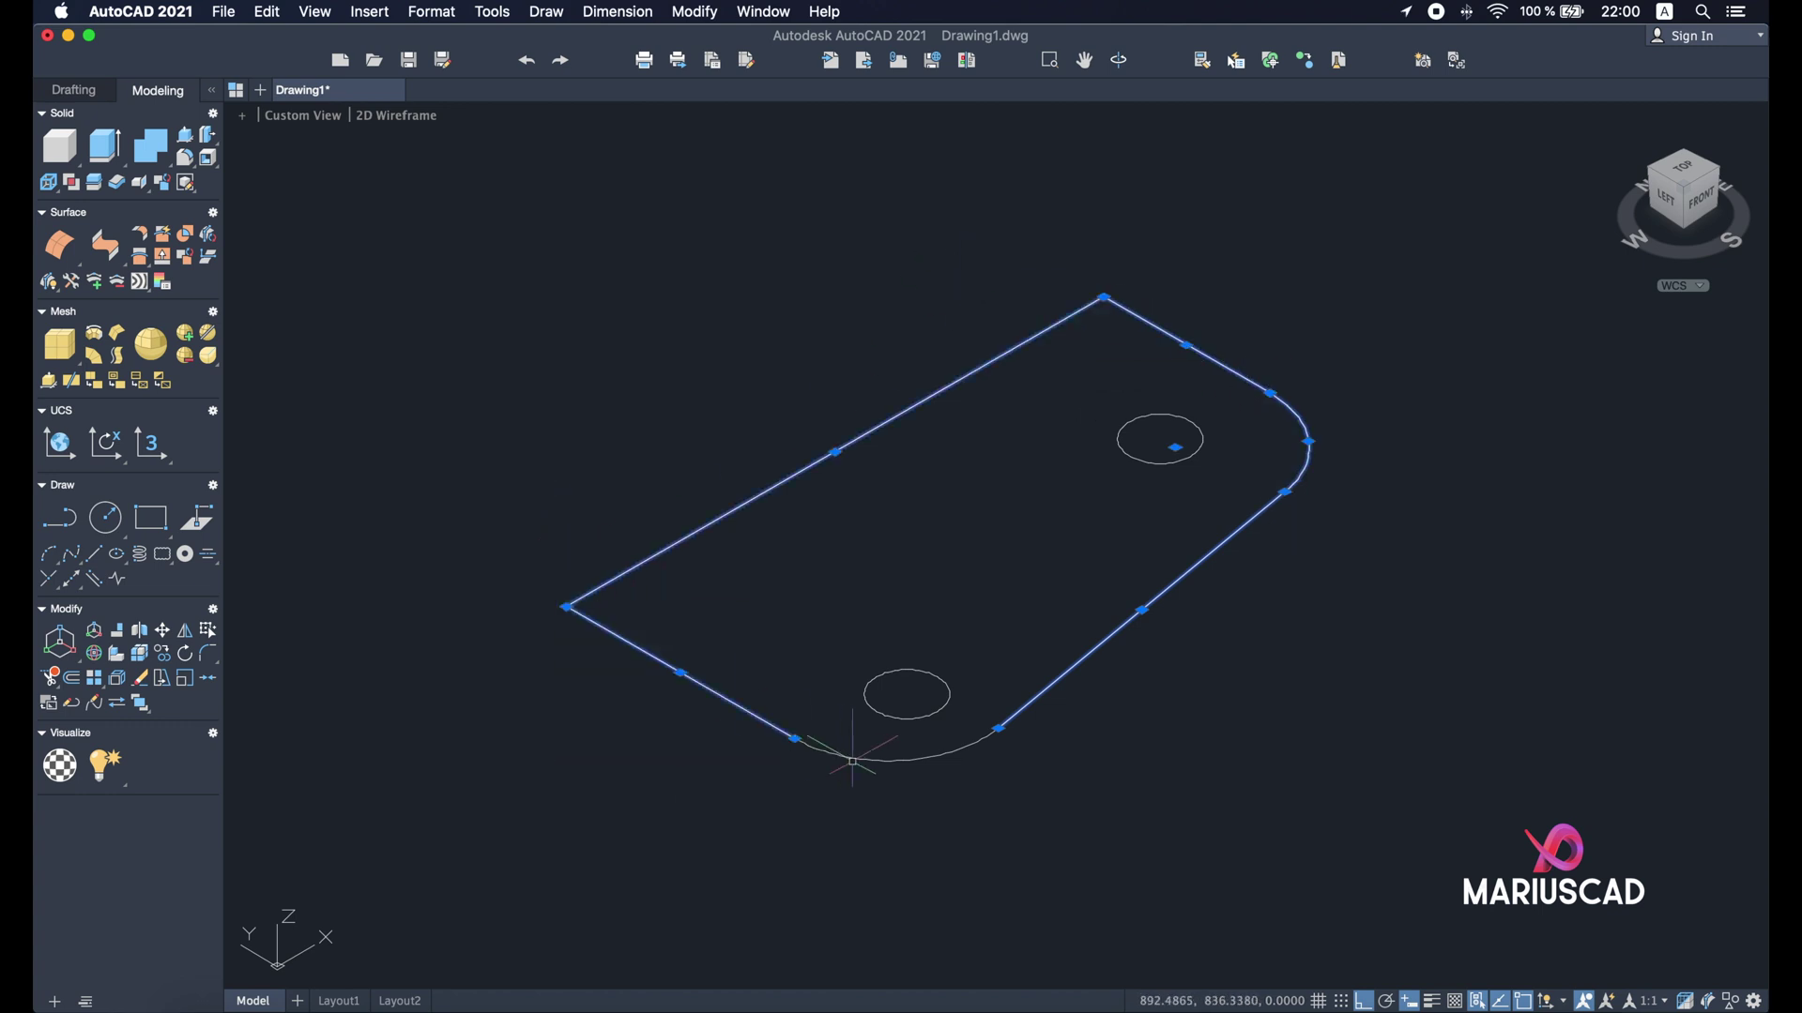
left_click(903, 758)
type("join")
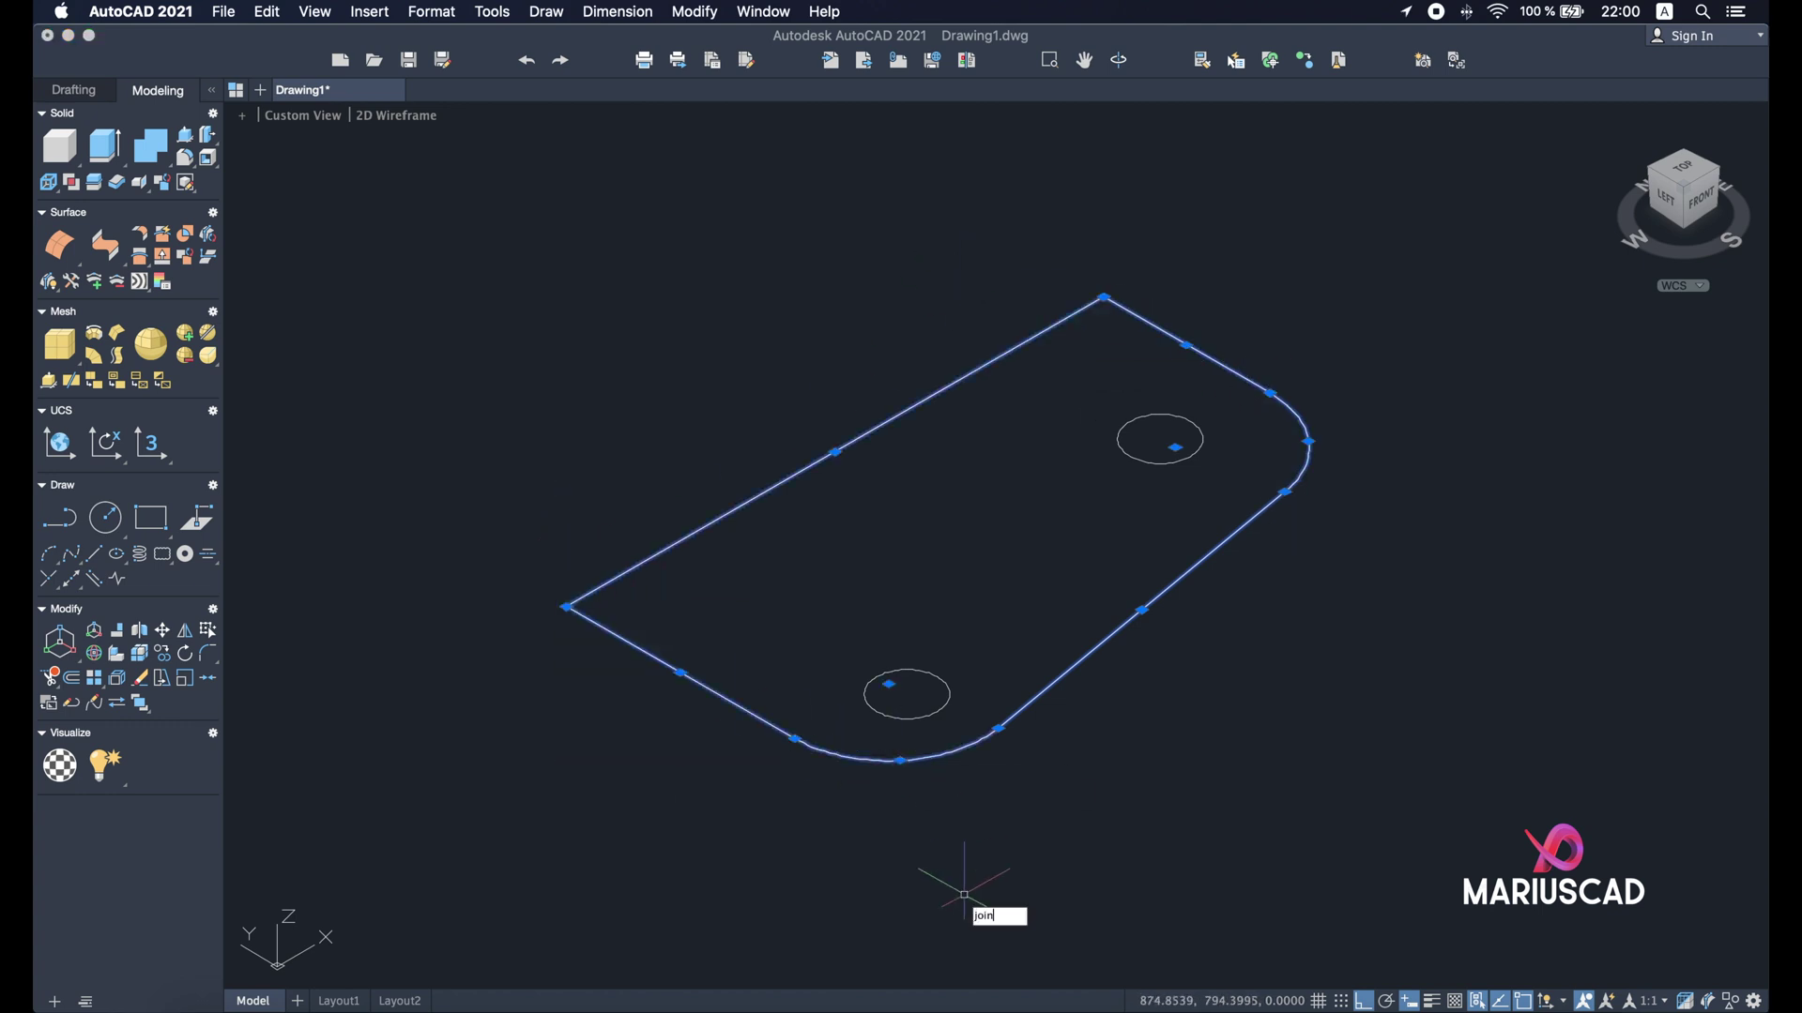
key("Return")
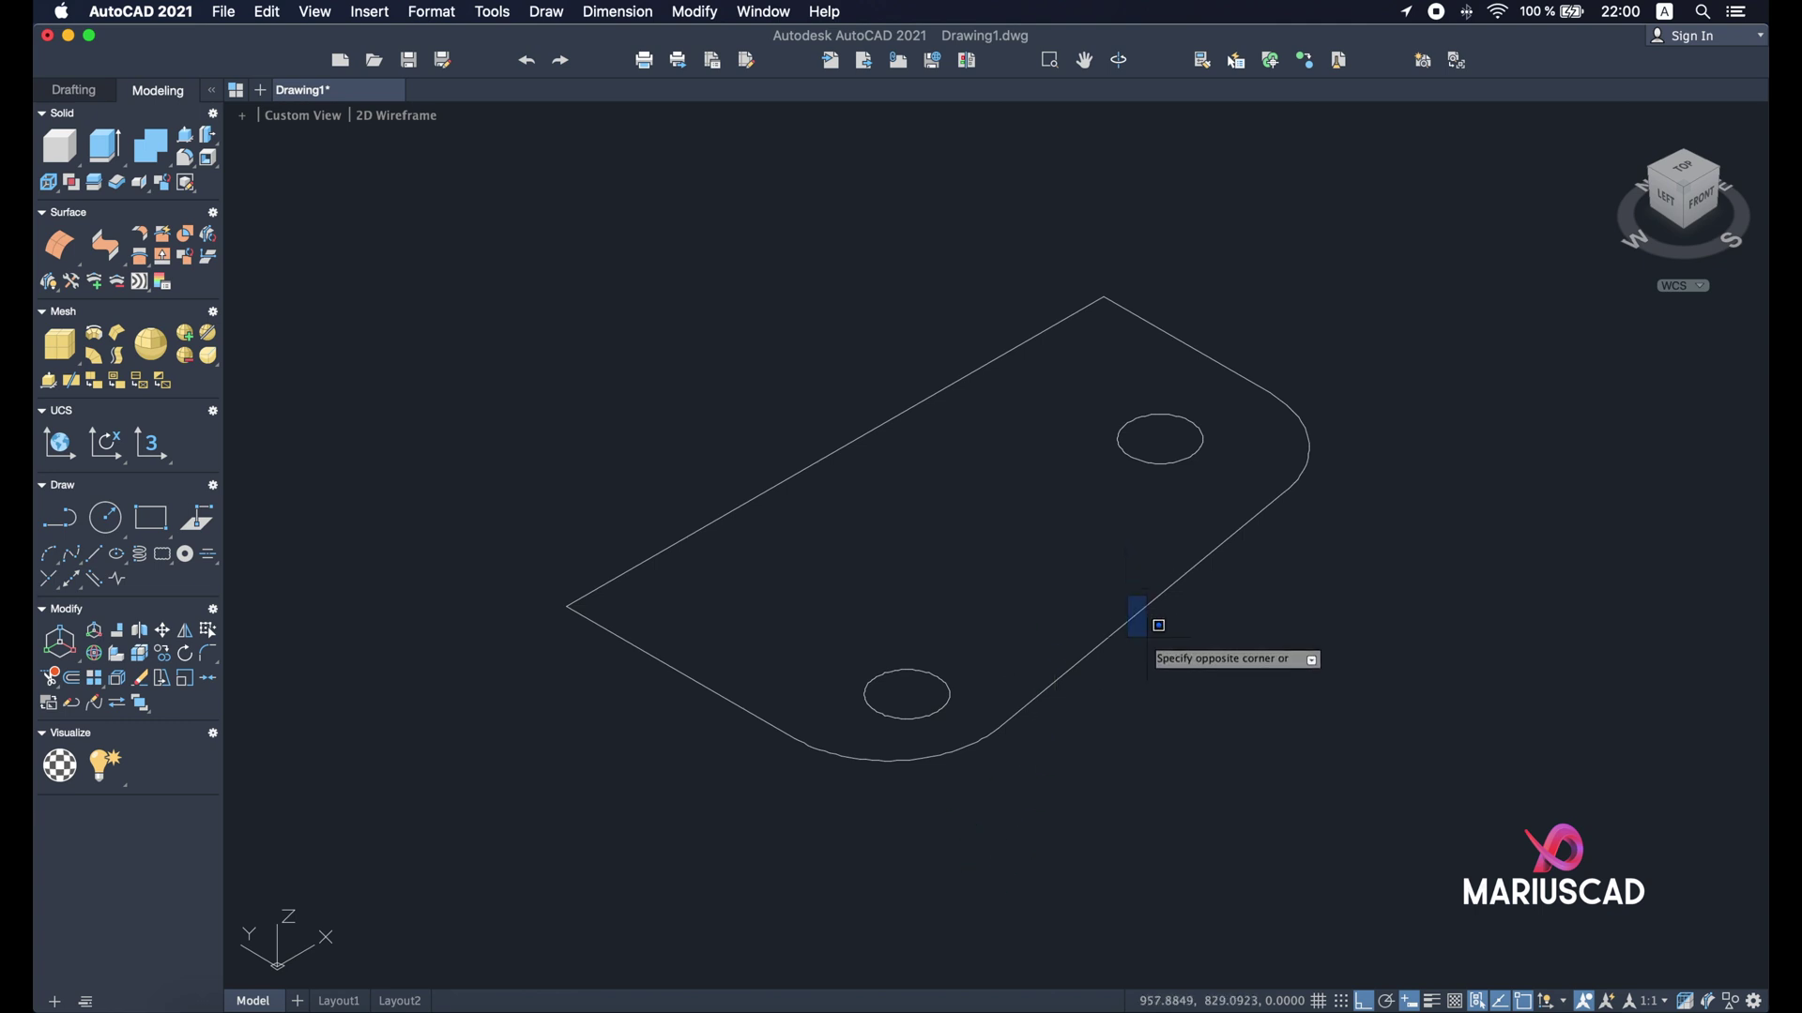
- Presspull the plate area between the outline and the two holes downward by 16
left_click(183, 139)
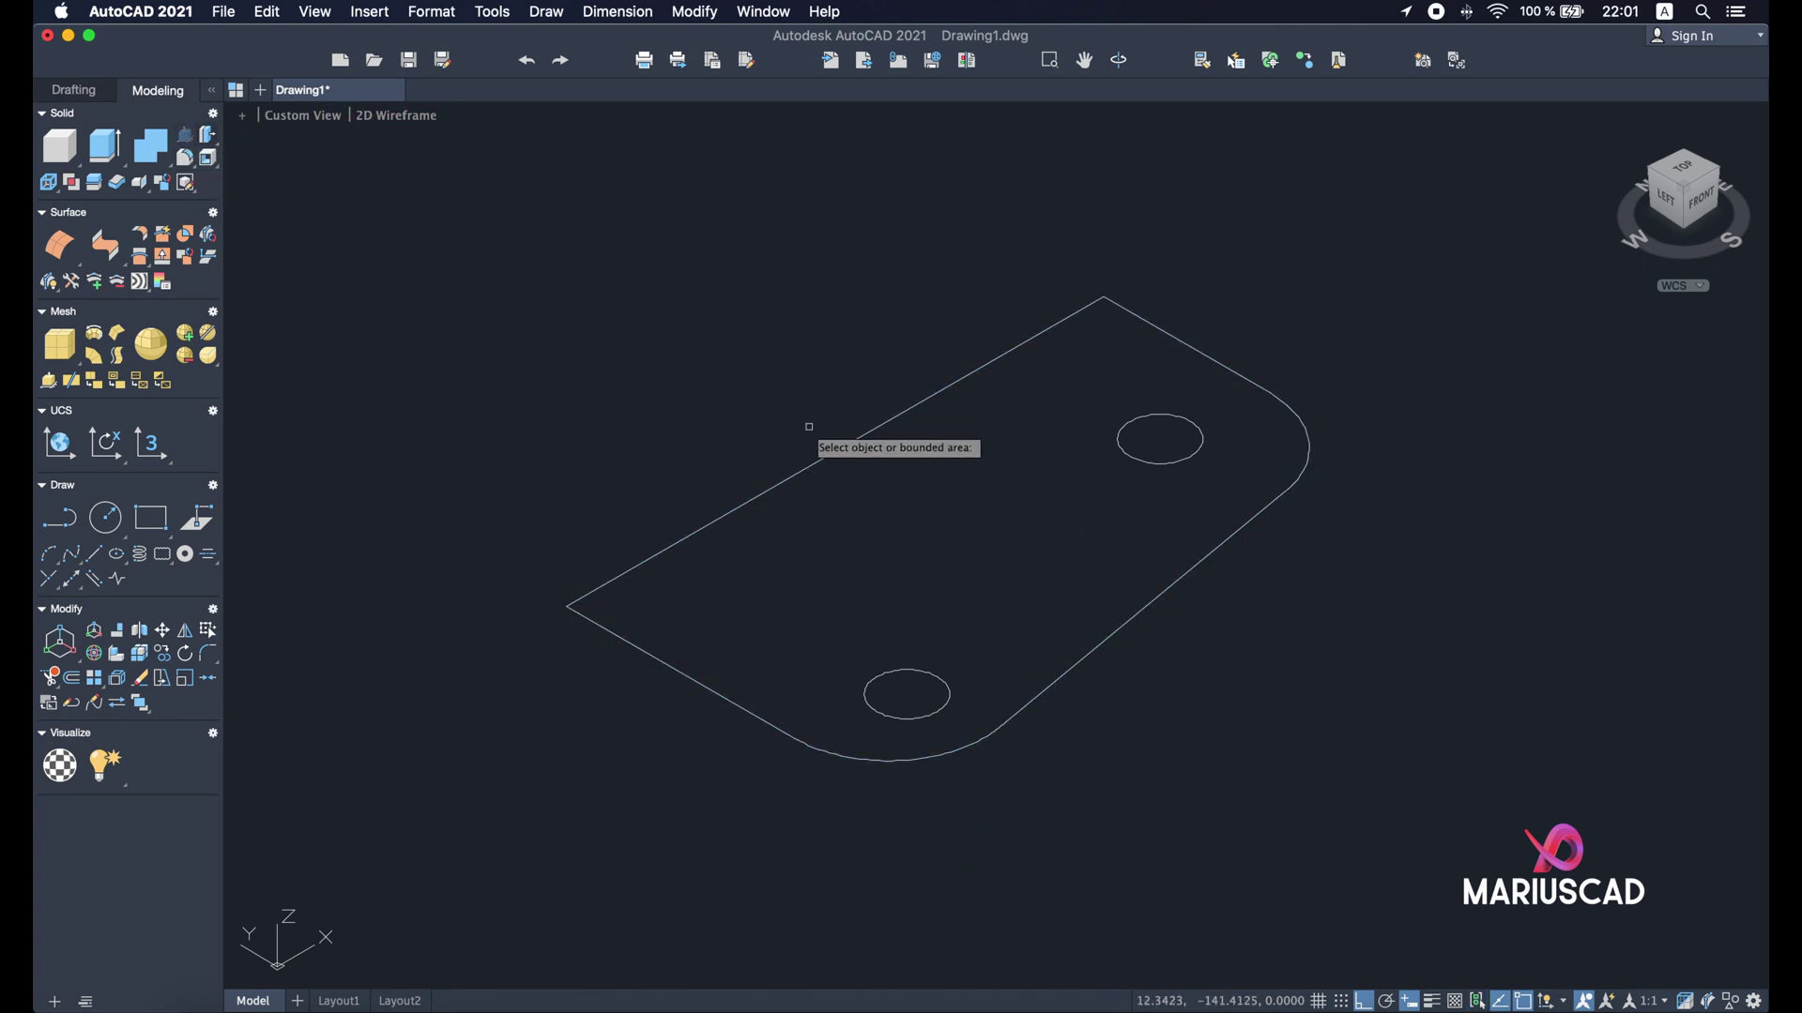
left_click(939, 545)
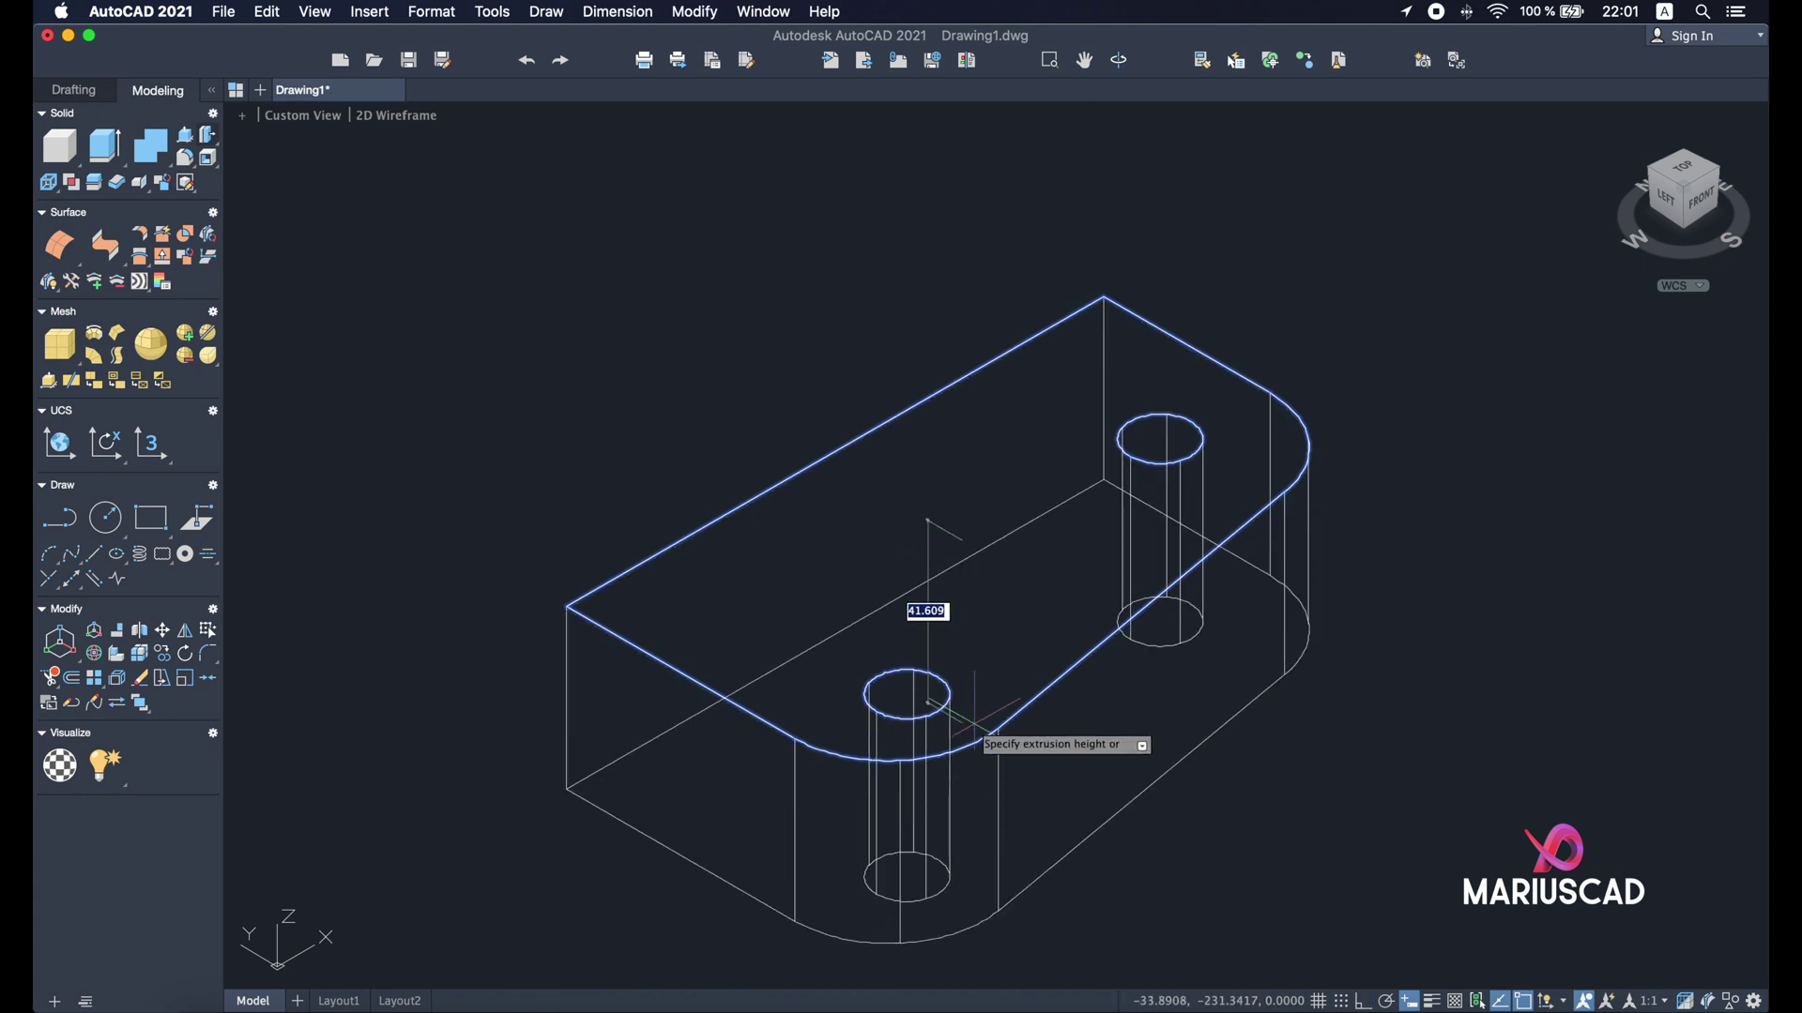
type("1")
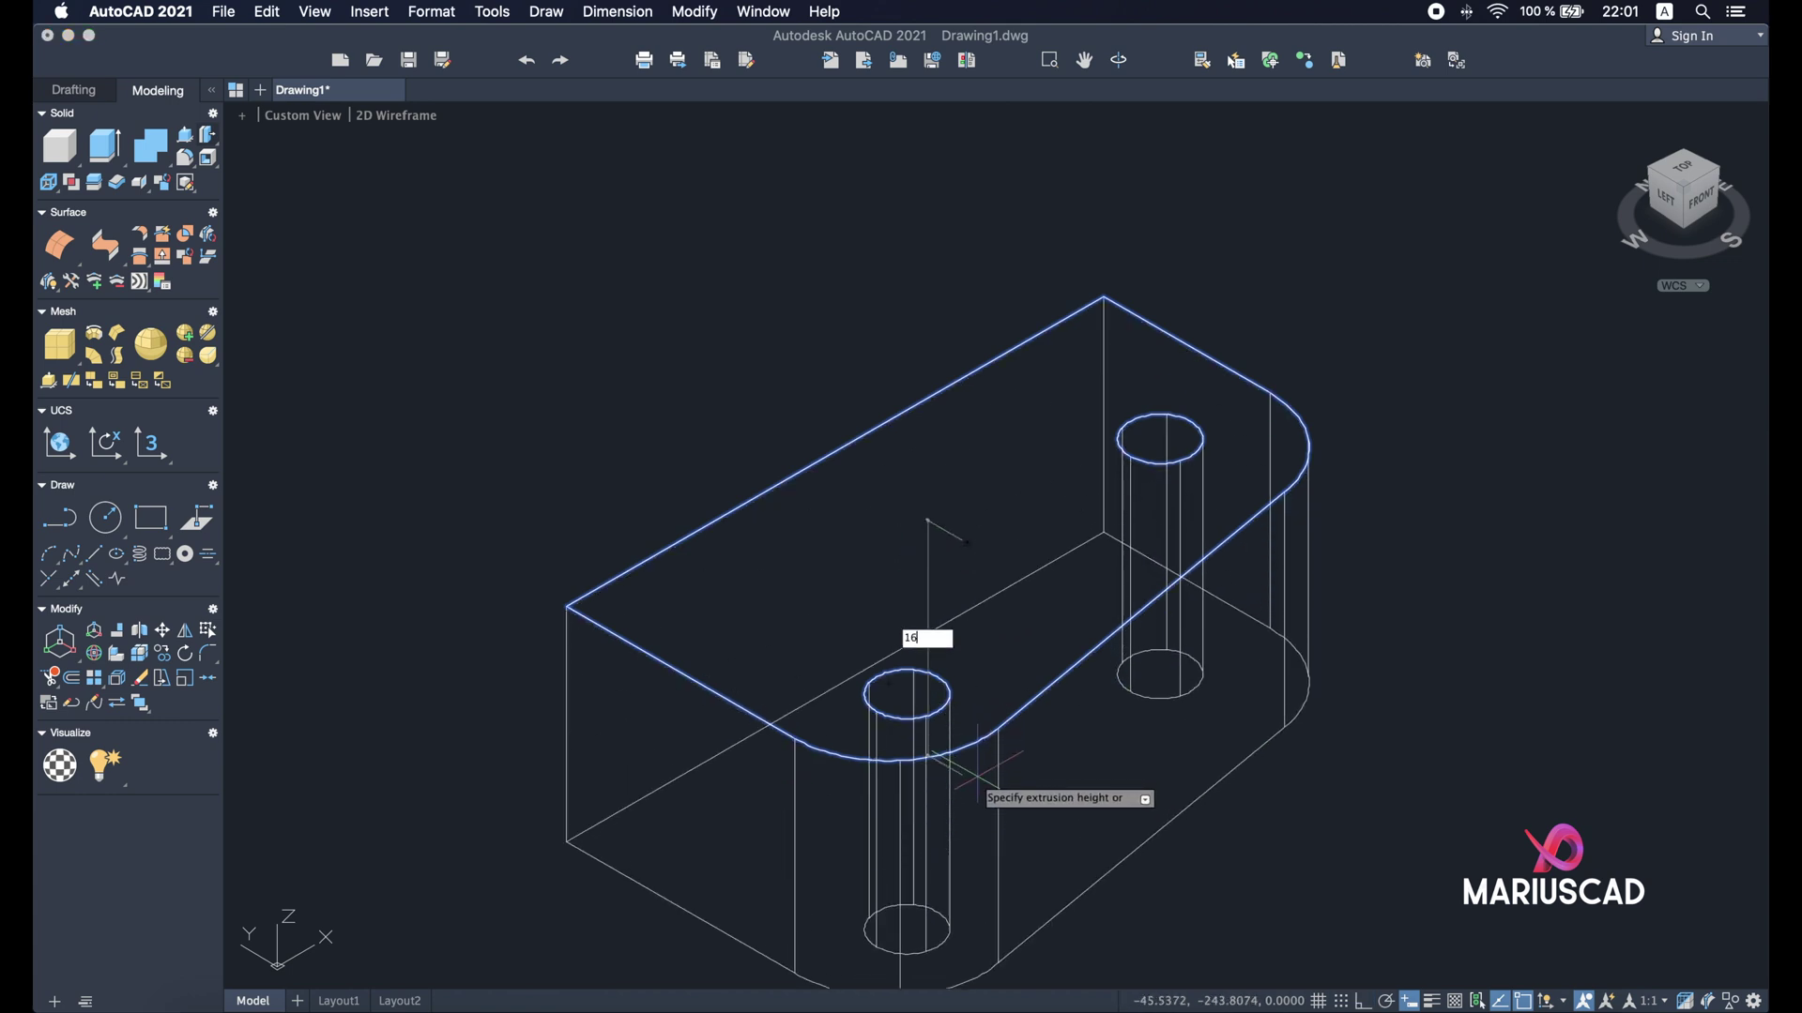
type("6")
key("Return")
- Check the upright wall's dimensions in the reference image and draw a 34 vertical line up from the plate's rear-left top corner
middle_click_drag(1307, 728, 1044, 730, "shift")
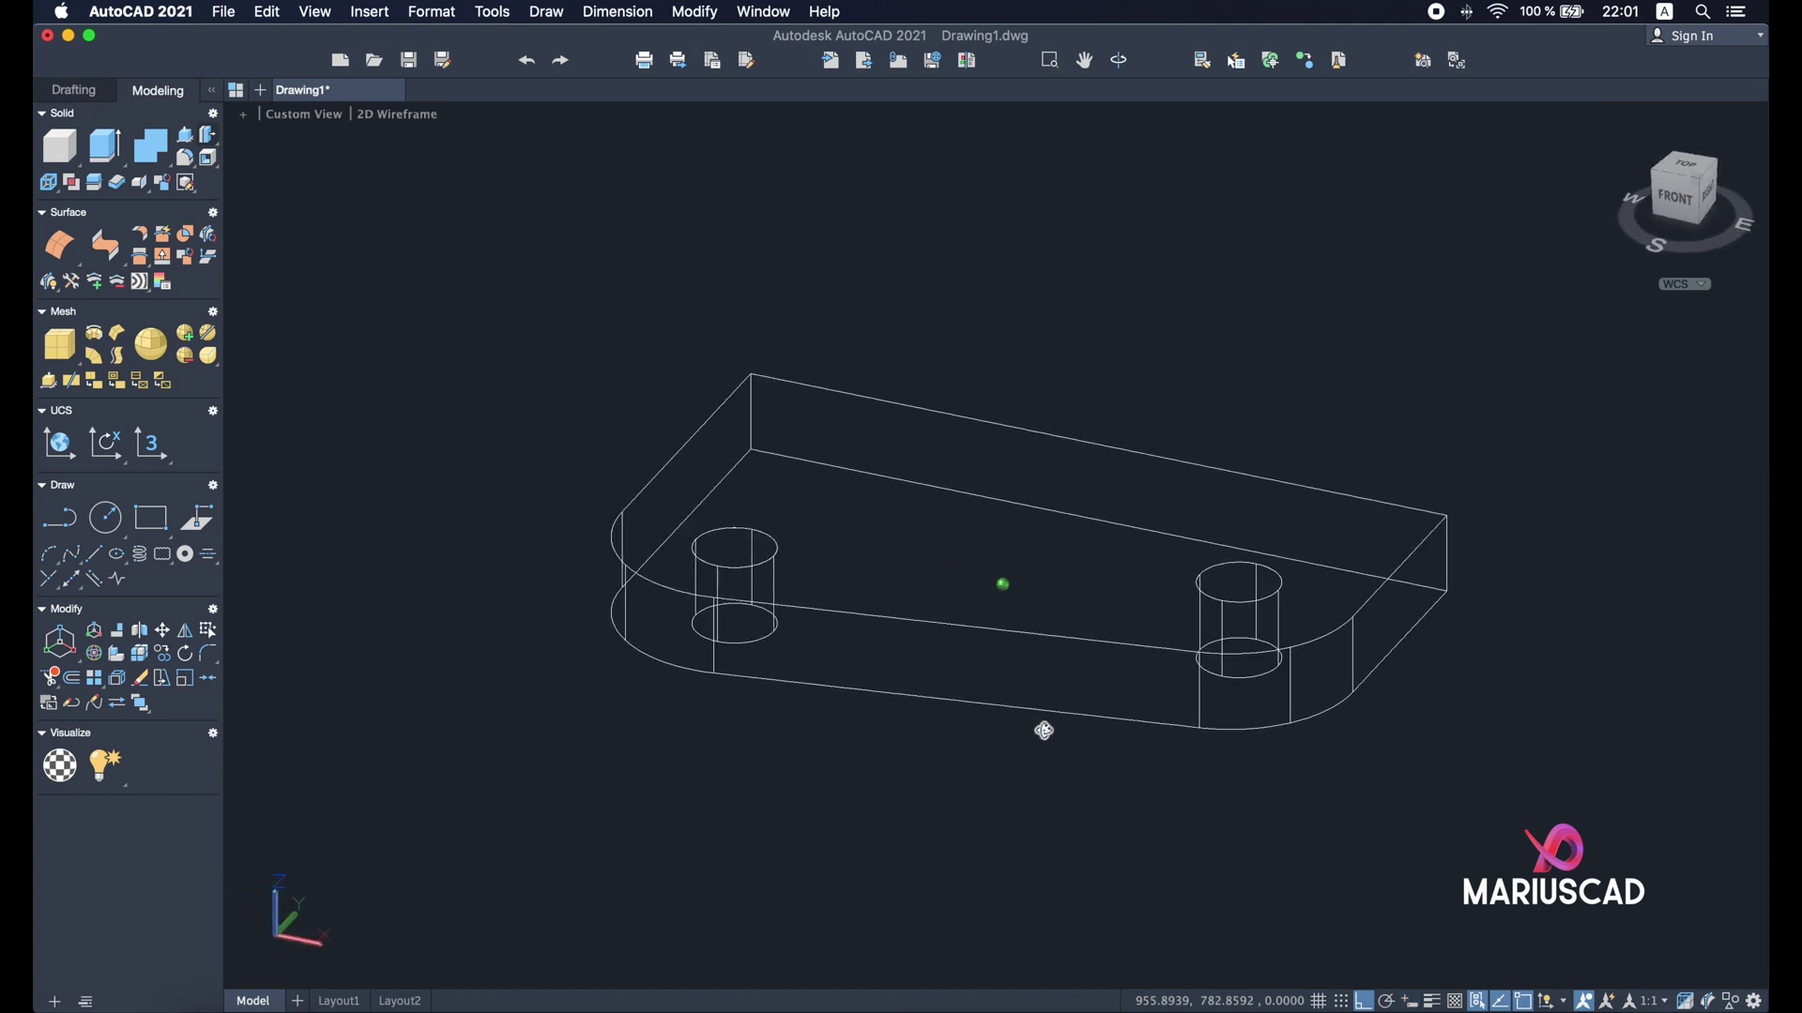
left_click(1506, 967)
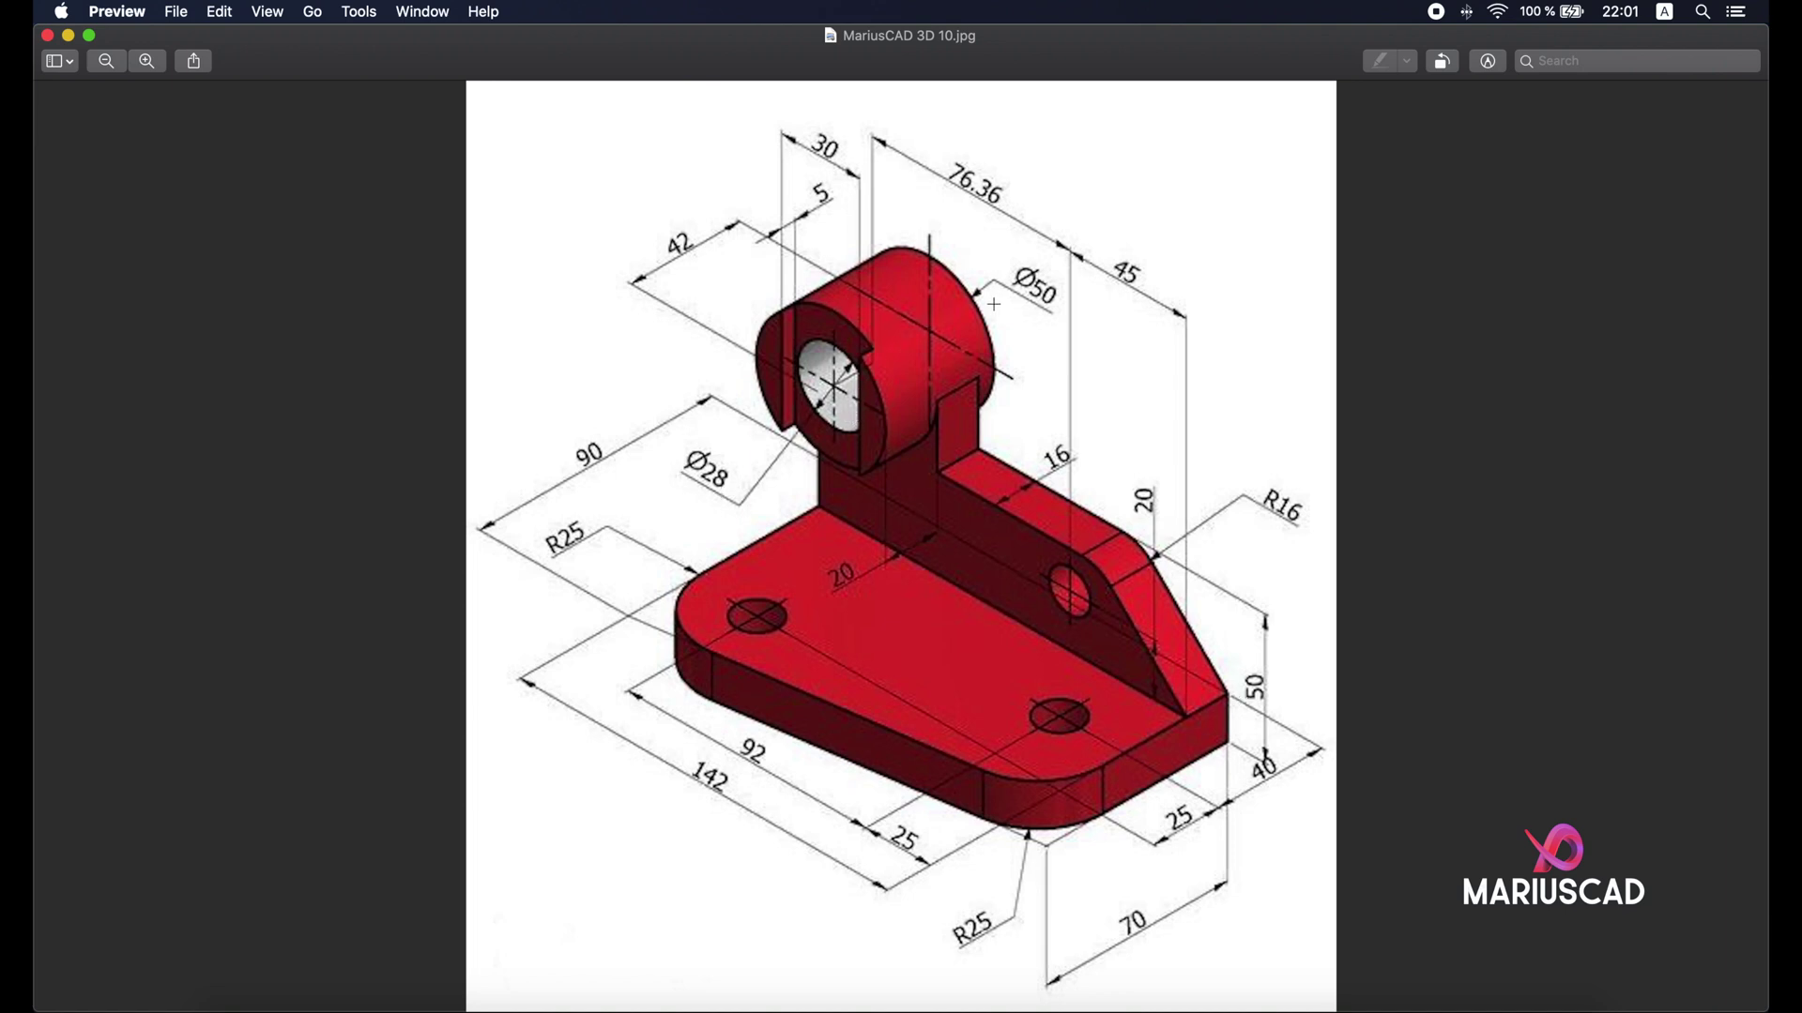
left_click(68, 37)
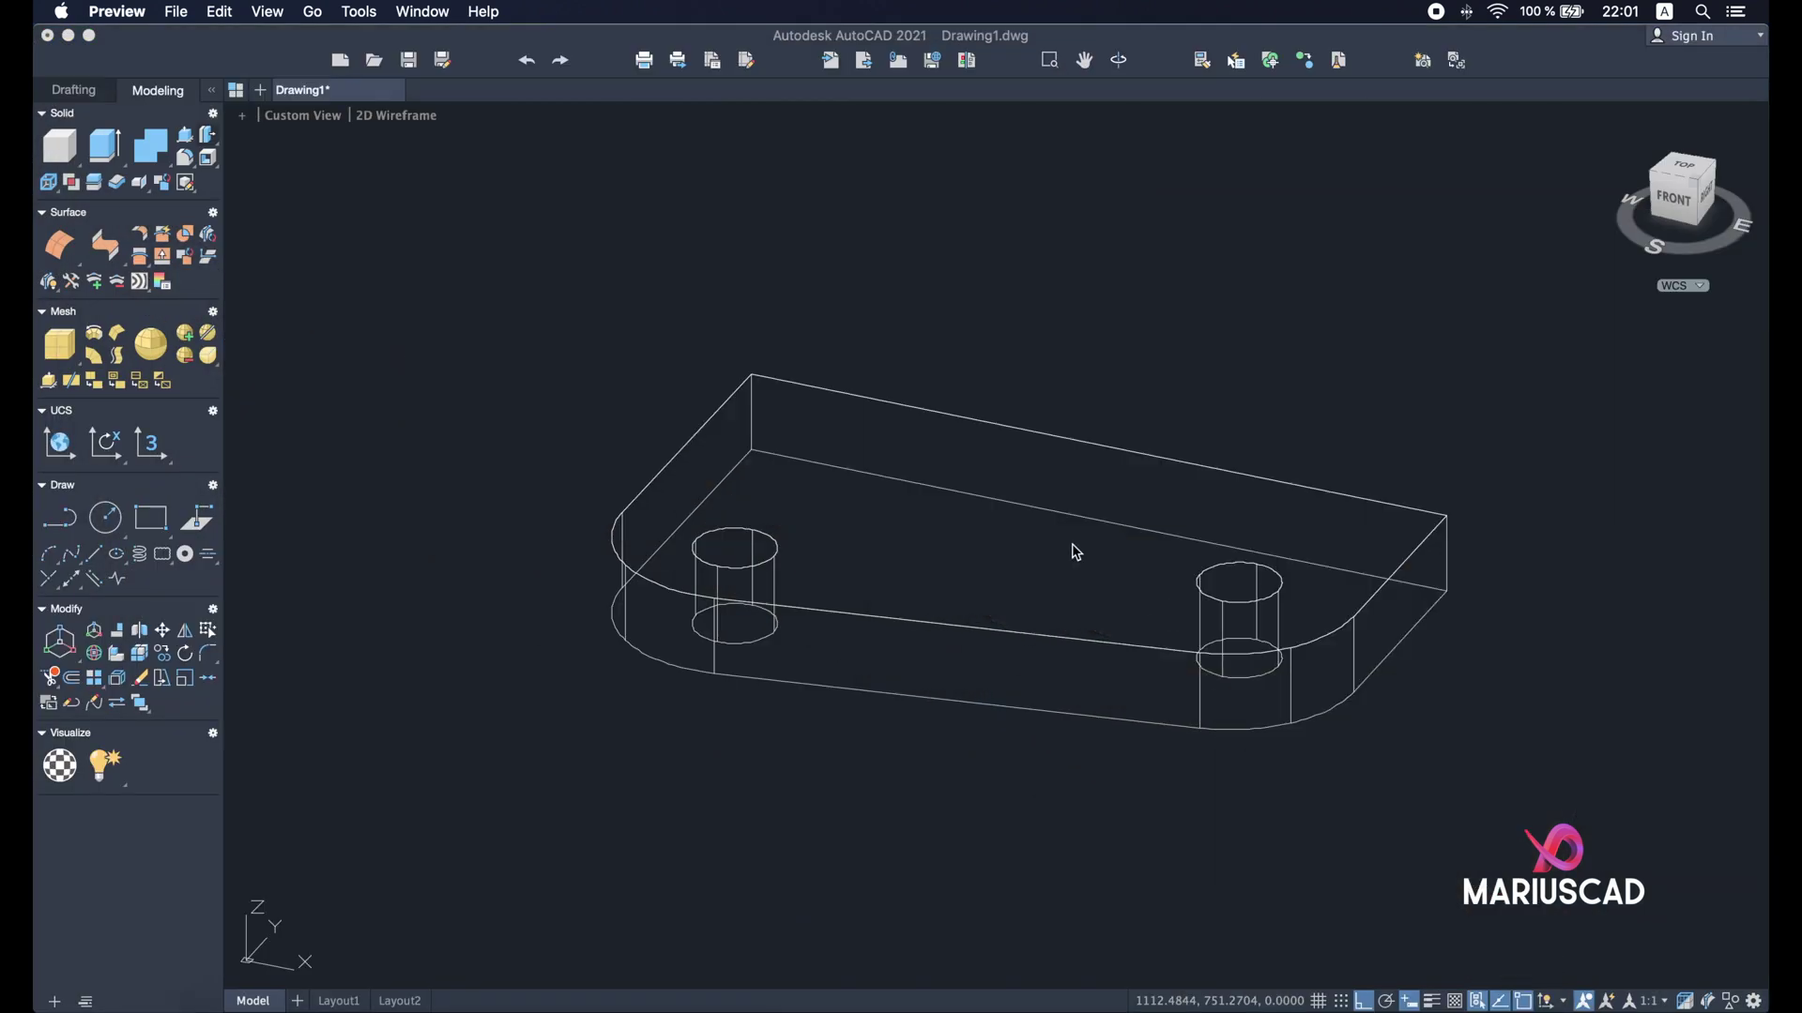
left_click(978, 344)
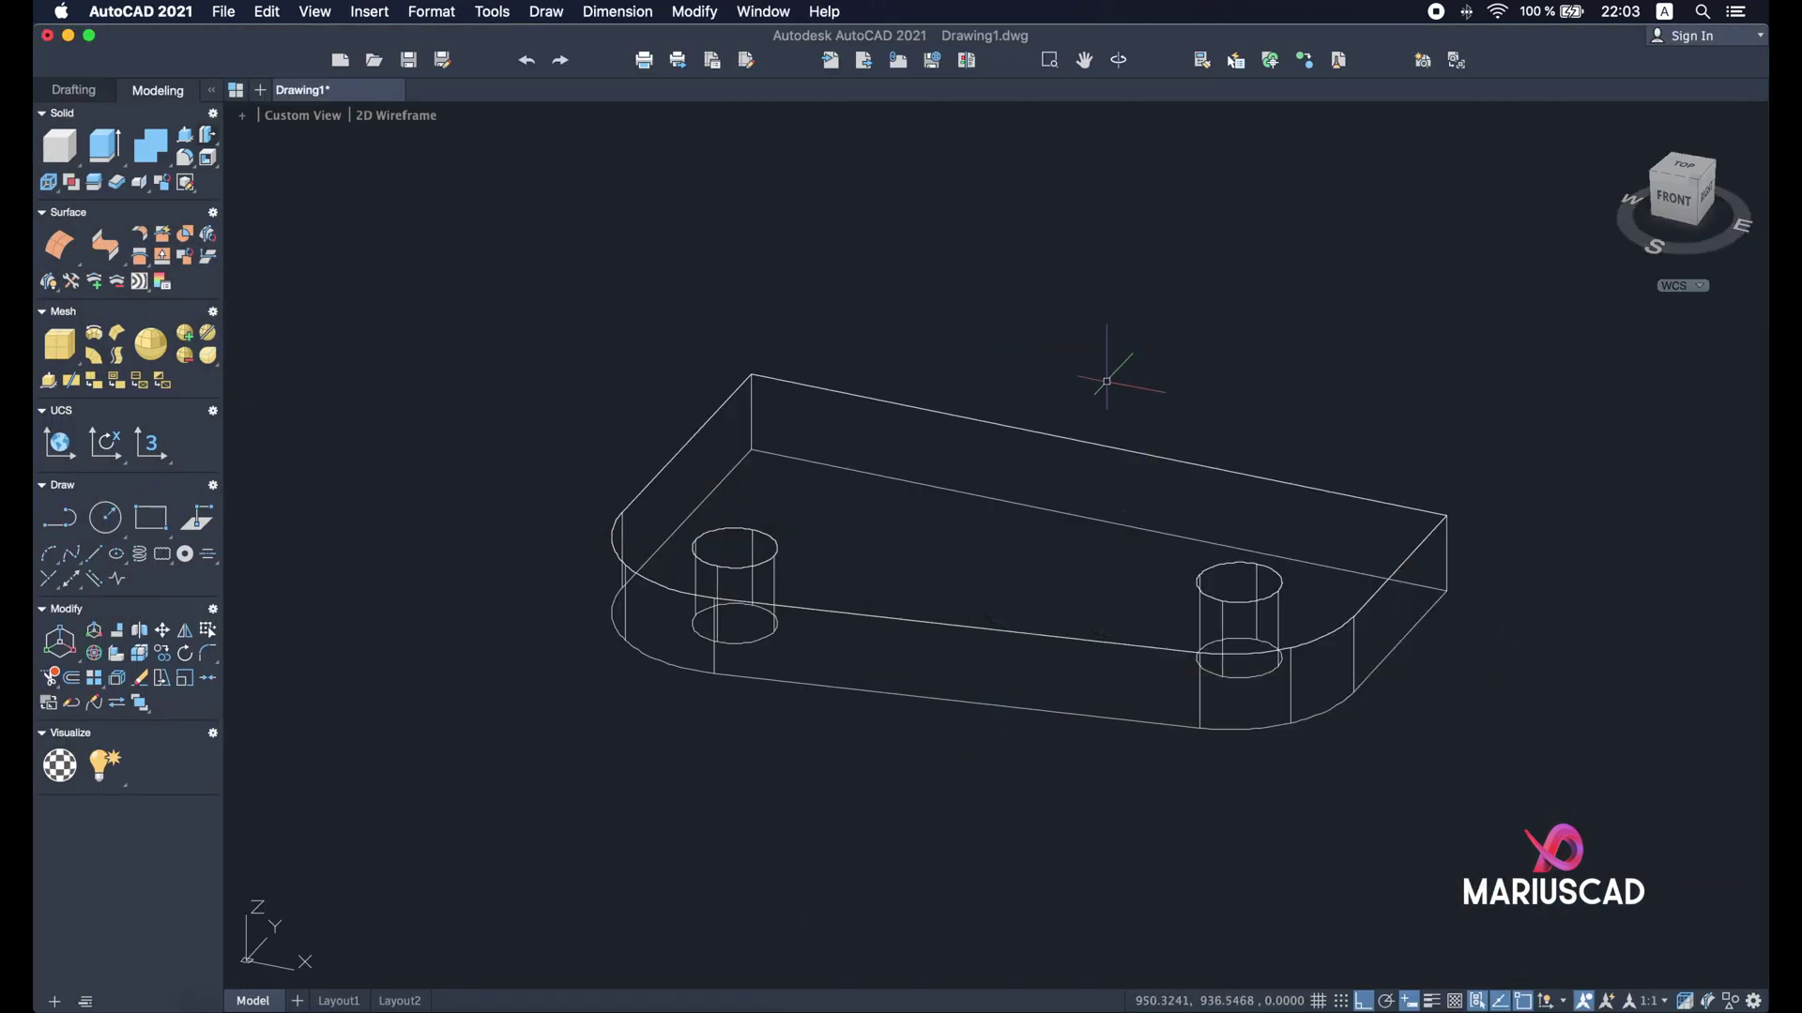
type("l")
key("Return")
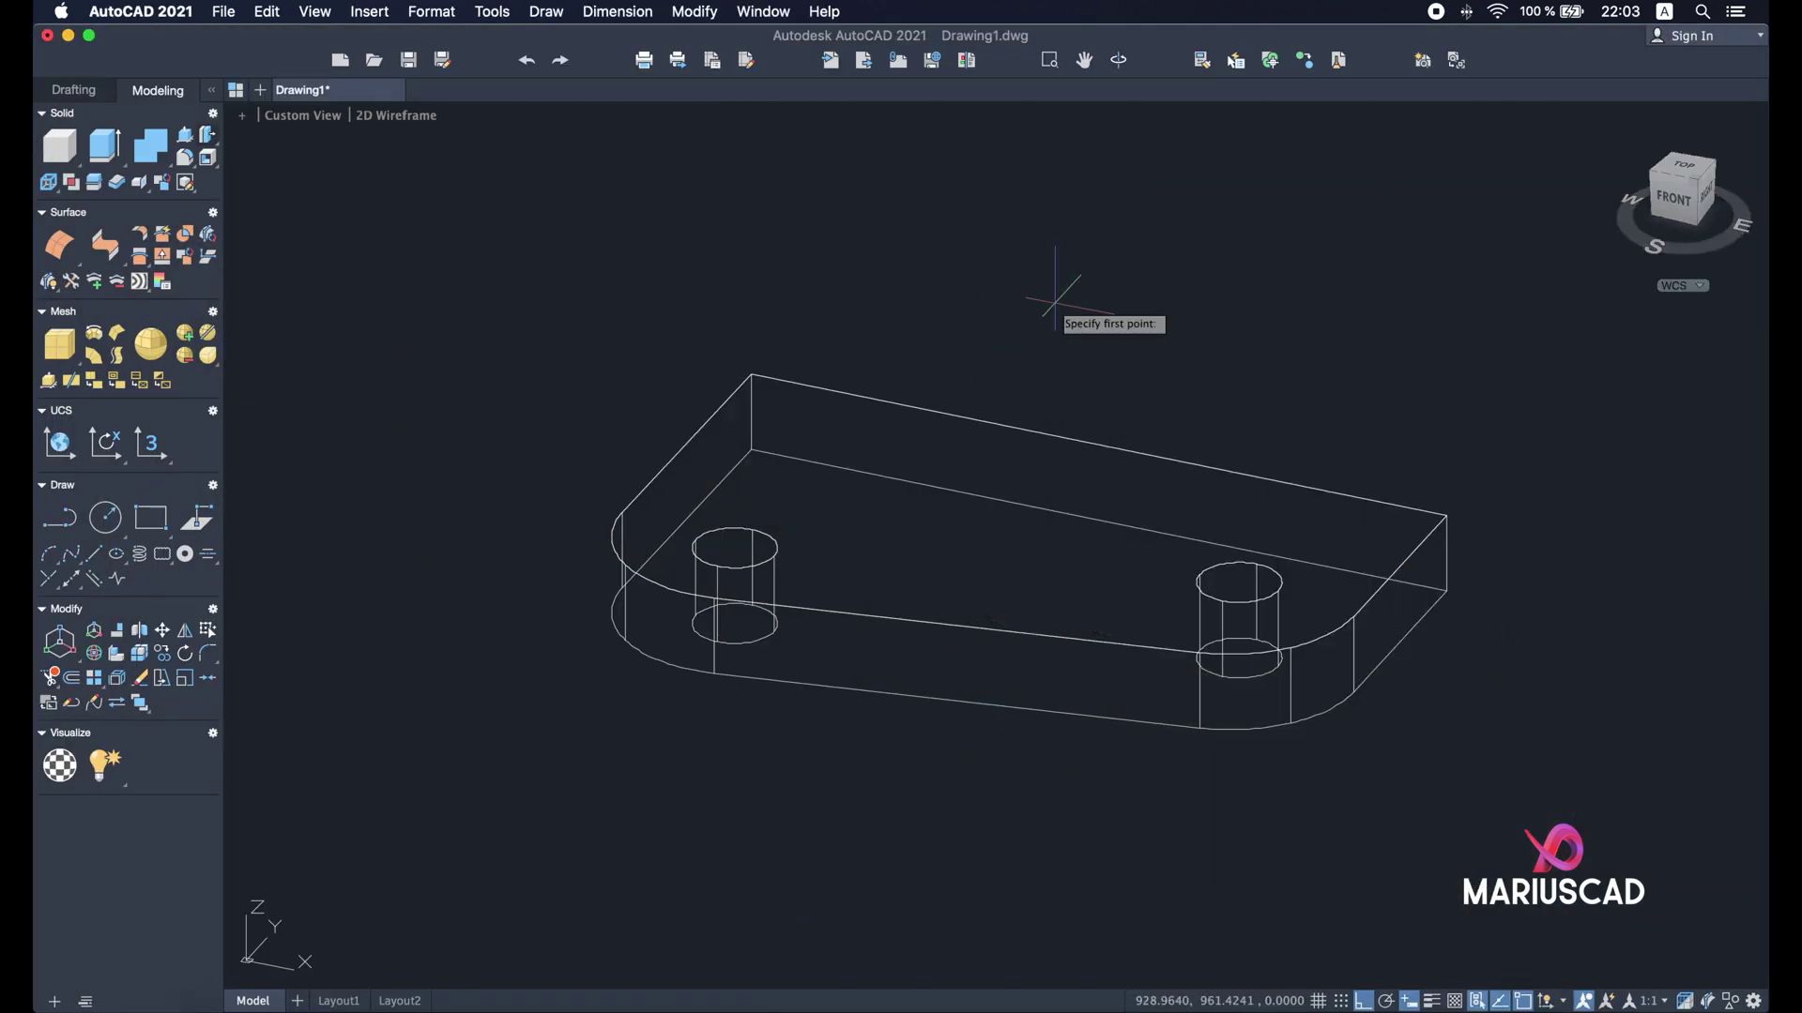
left_click(750, 374)
type("34")
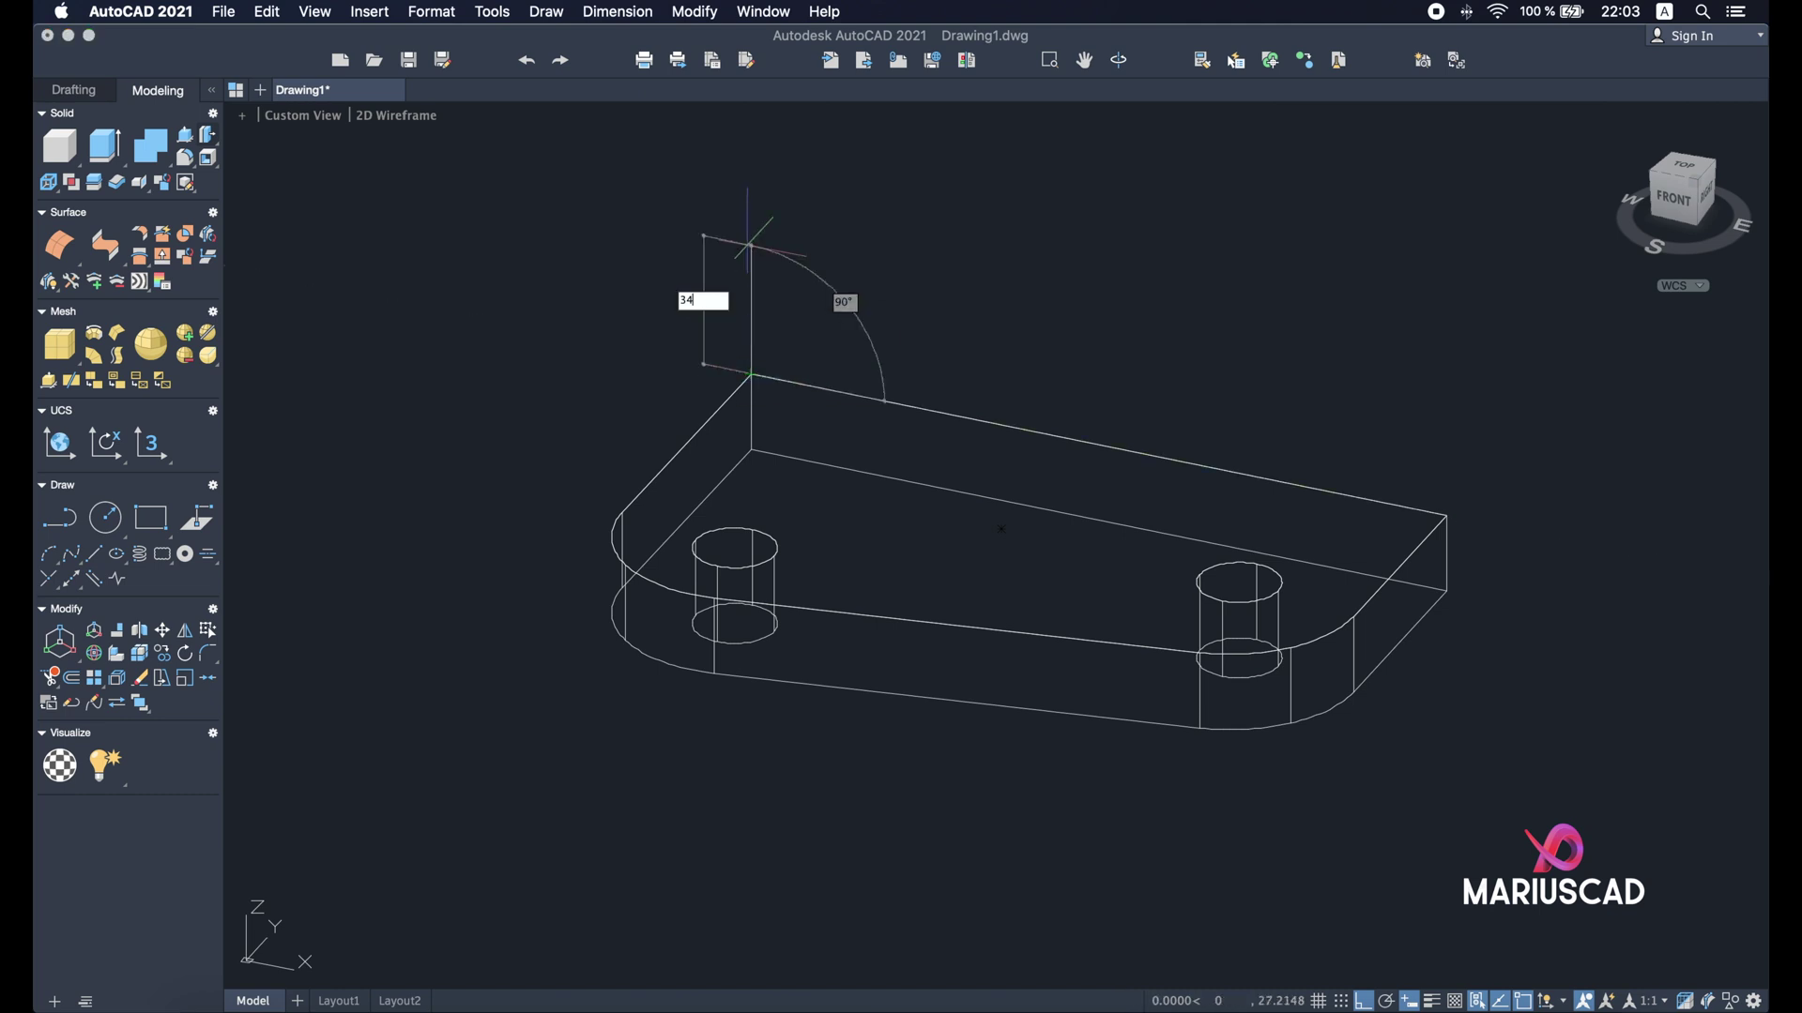
key("Return")
- Draw connected lines from the plate's rear-left top corner: 142 along the rear edge, 34 up and 45 back toward the left
key("Return")
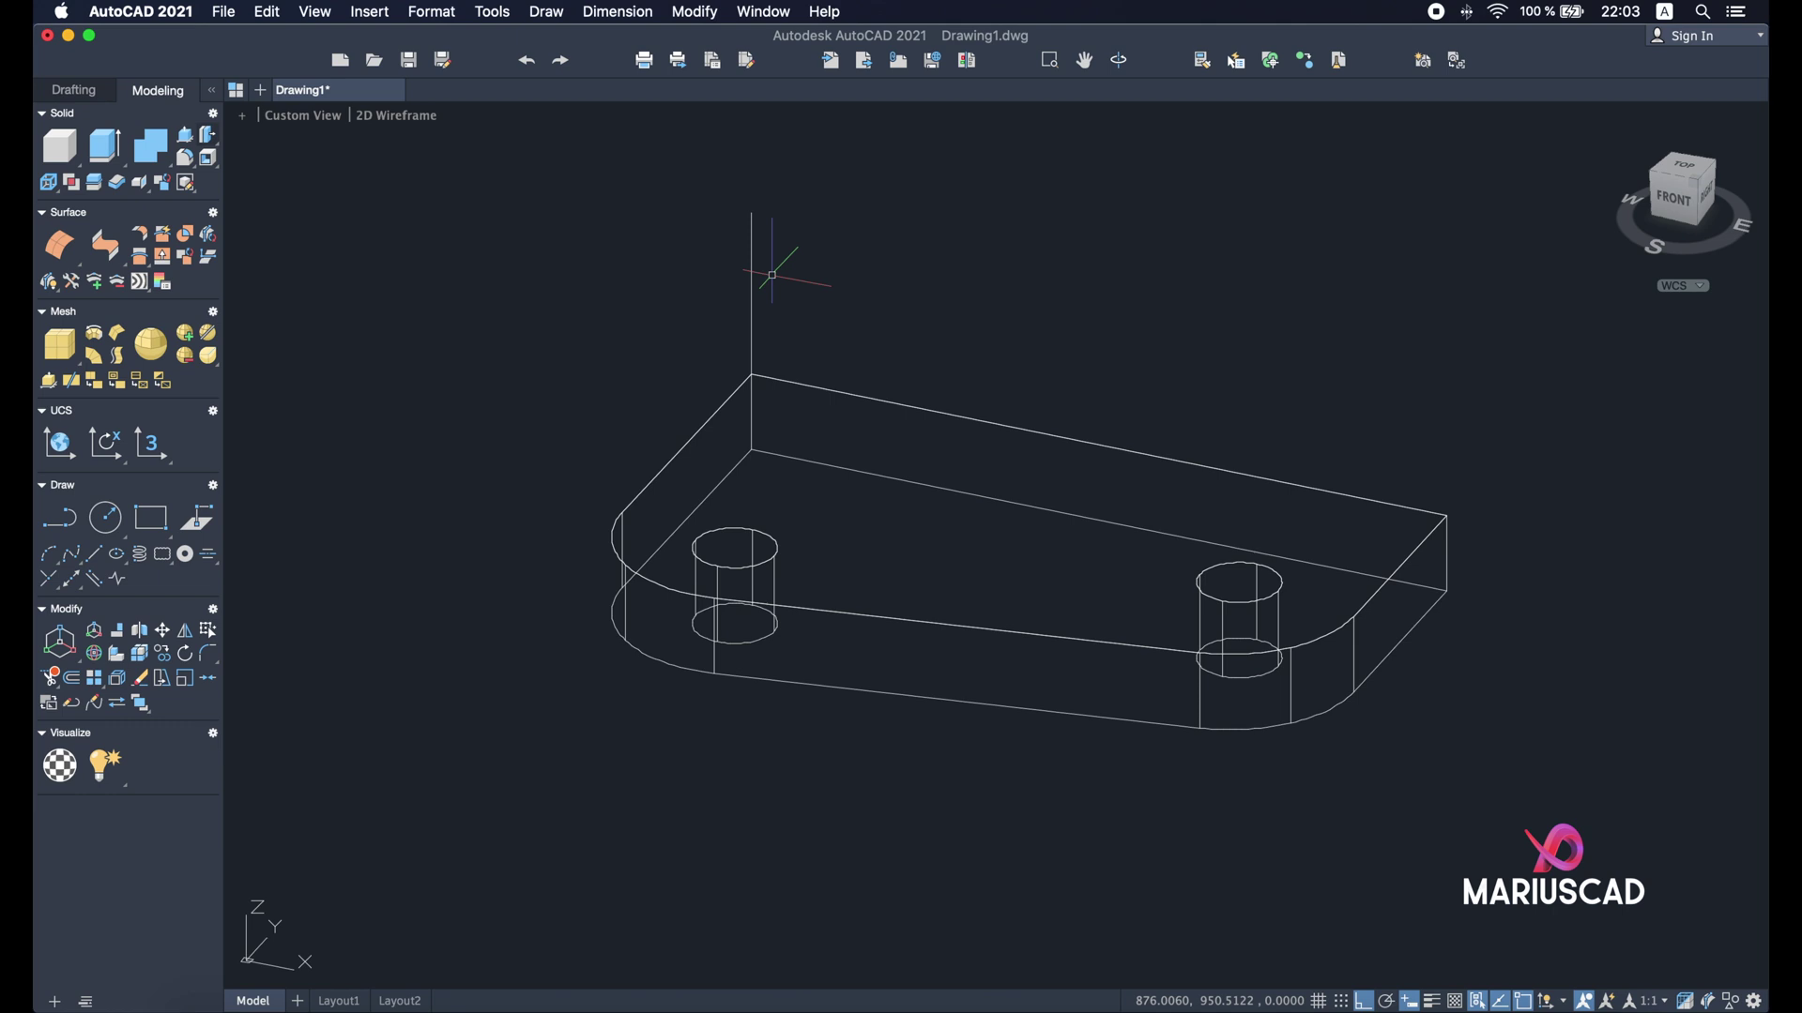
type("l")
key("Return")
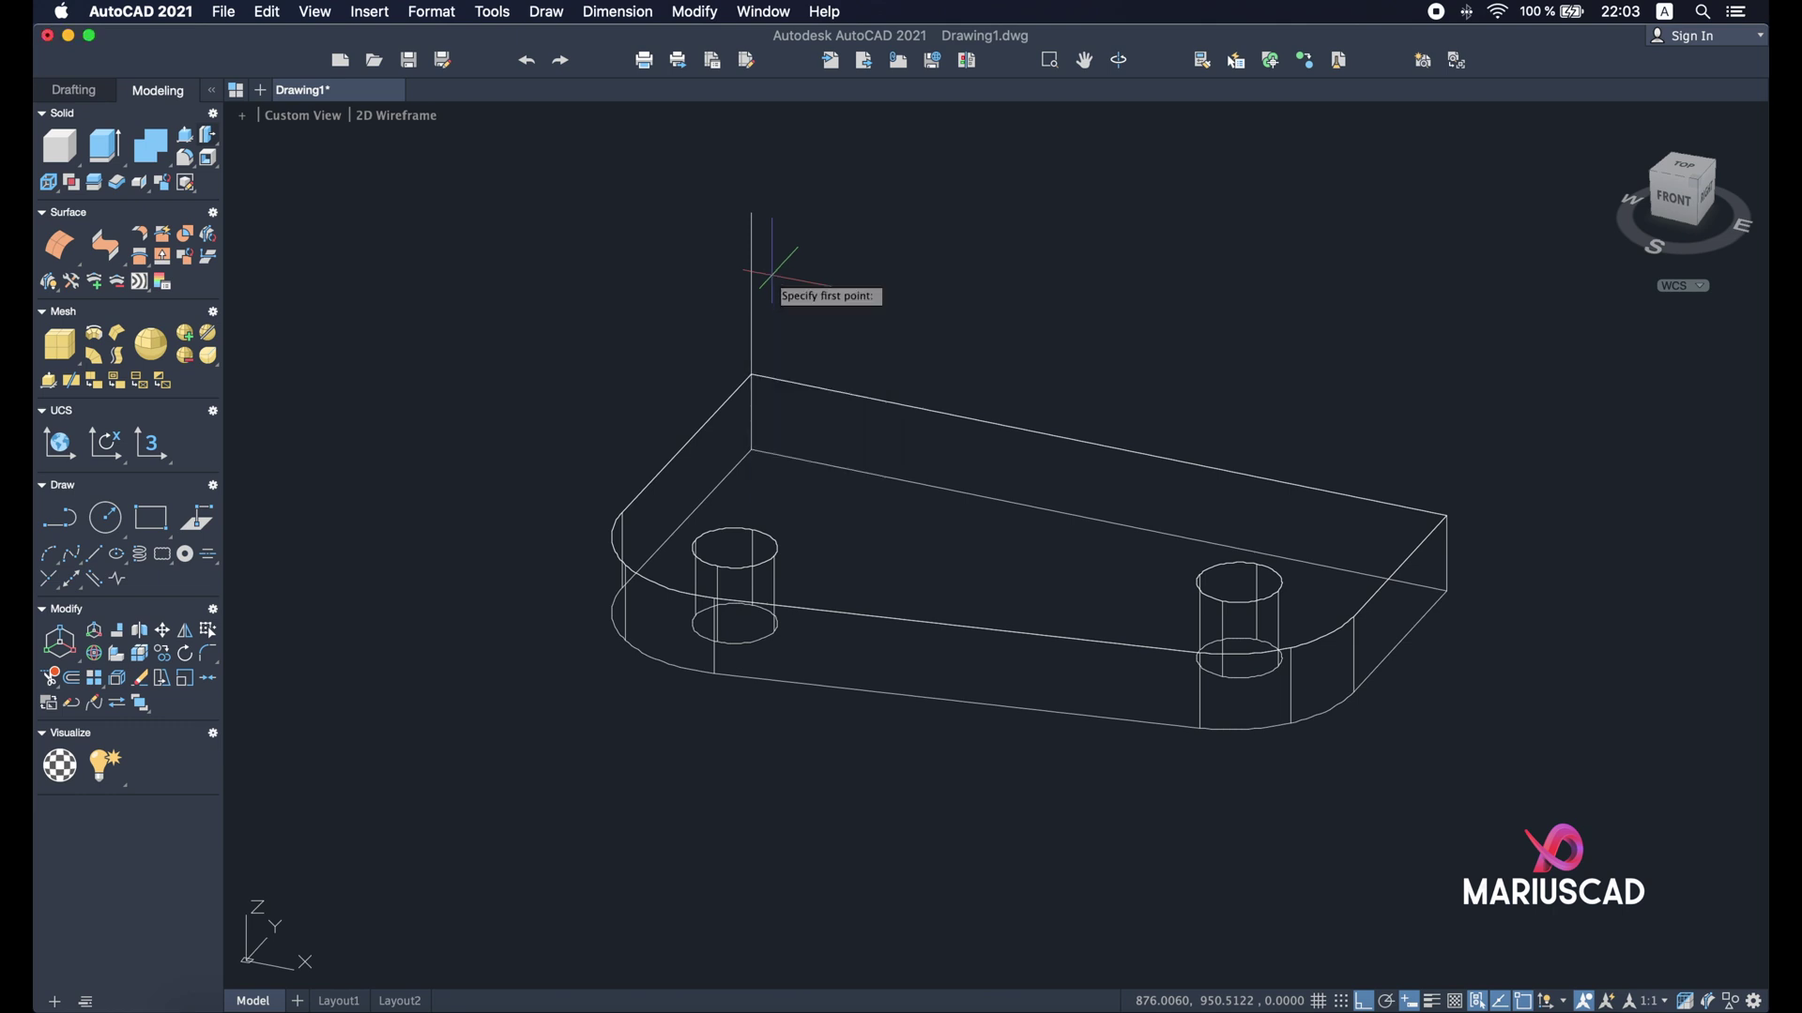
left_click(751, 374)
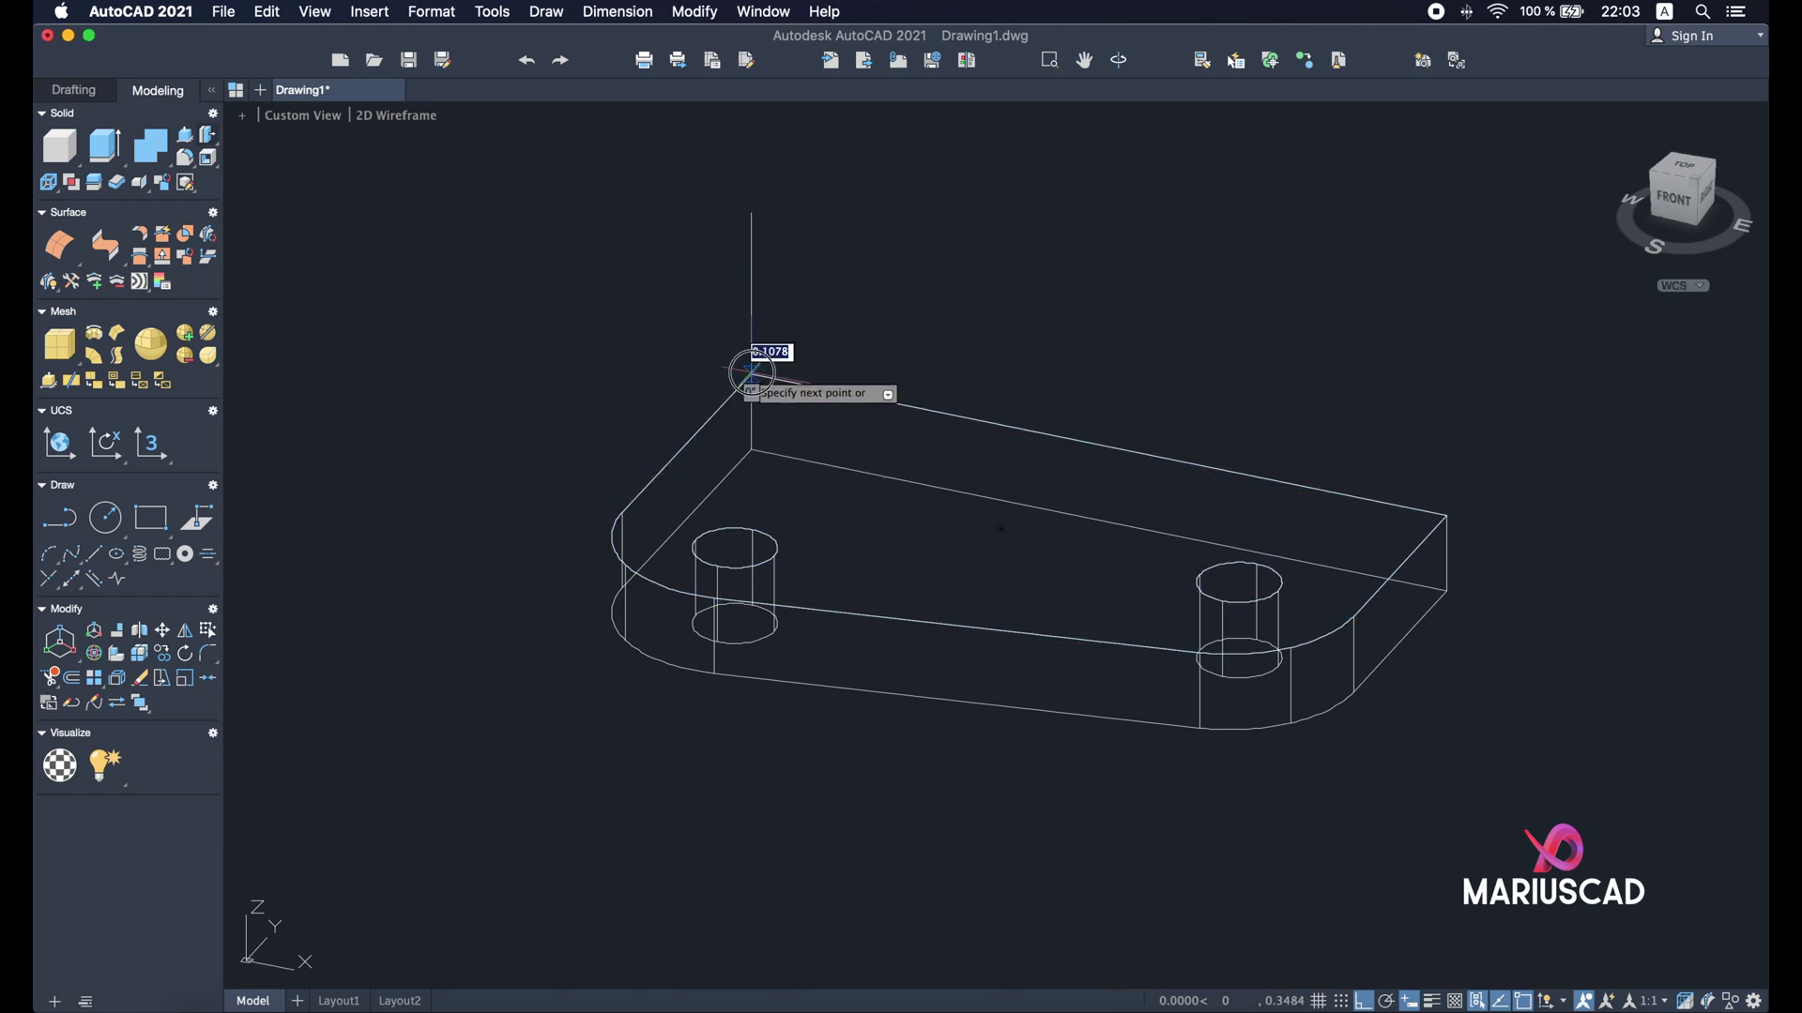
type("1")
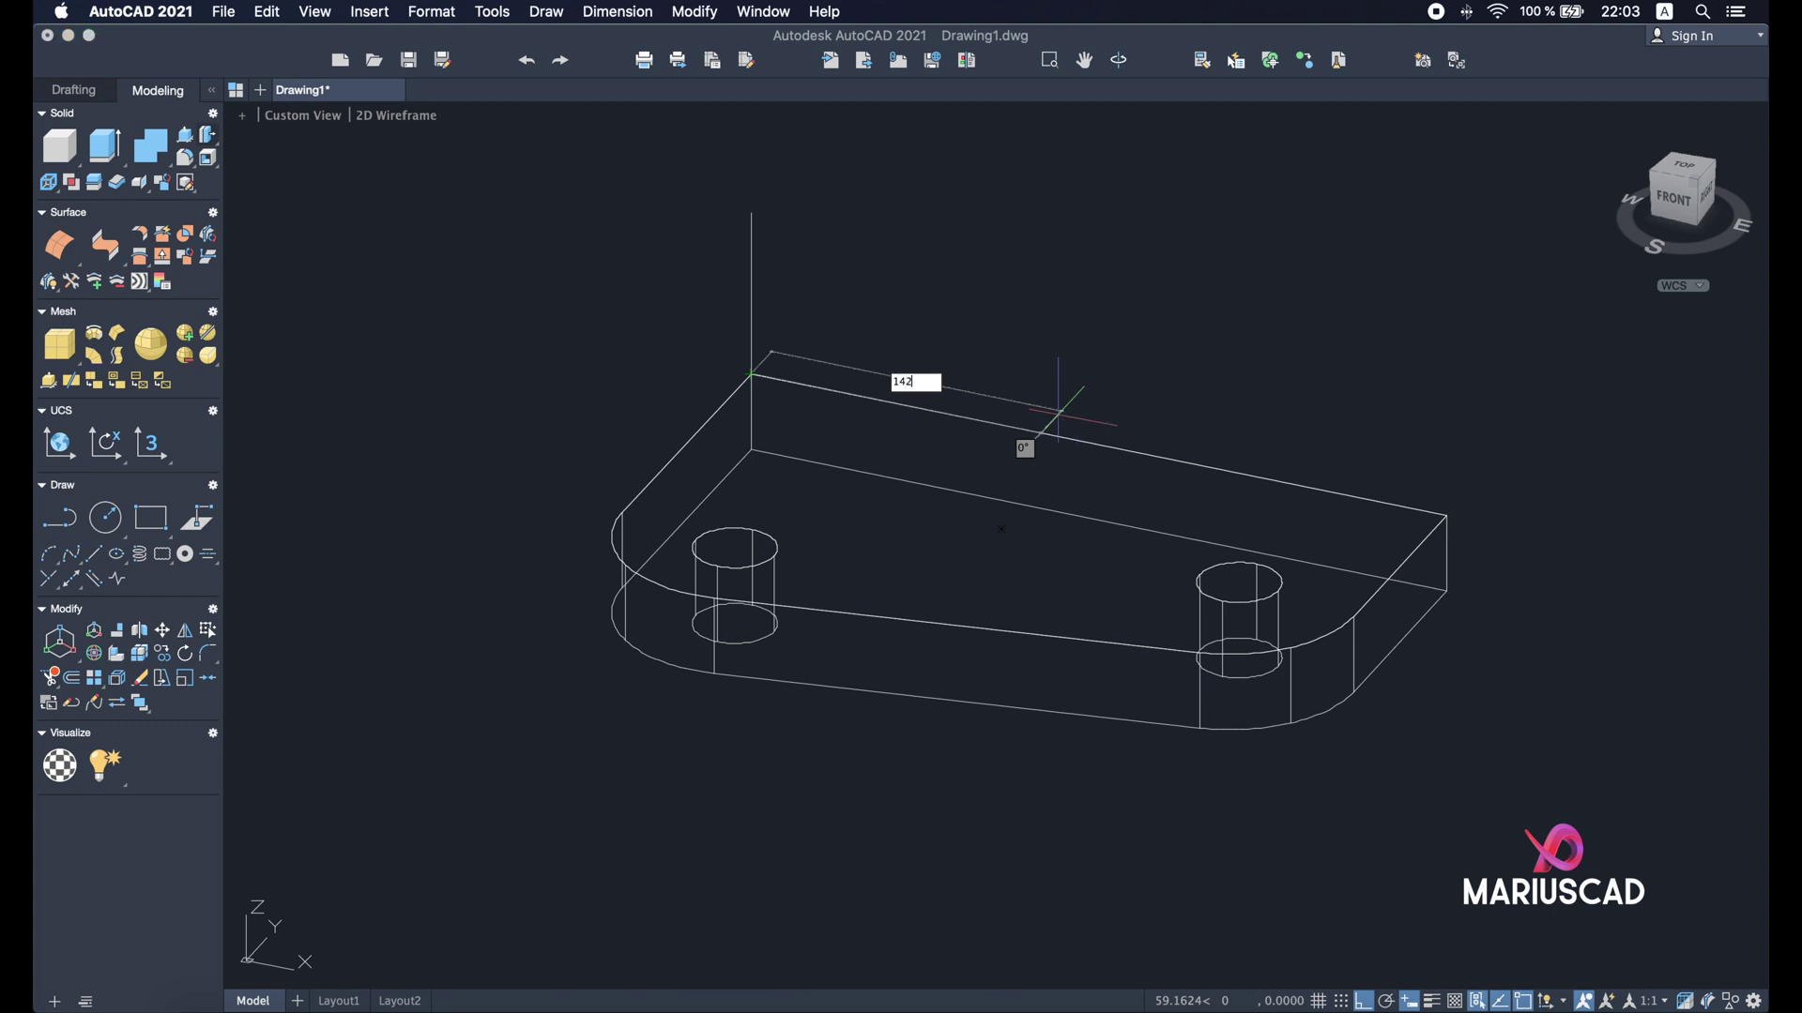
type("42")
key("Return")
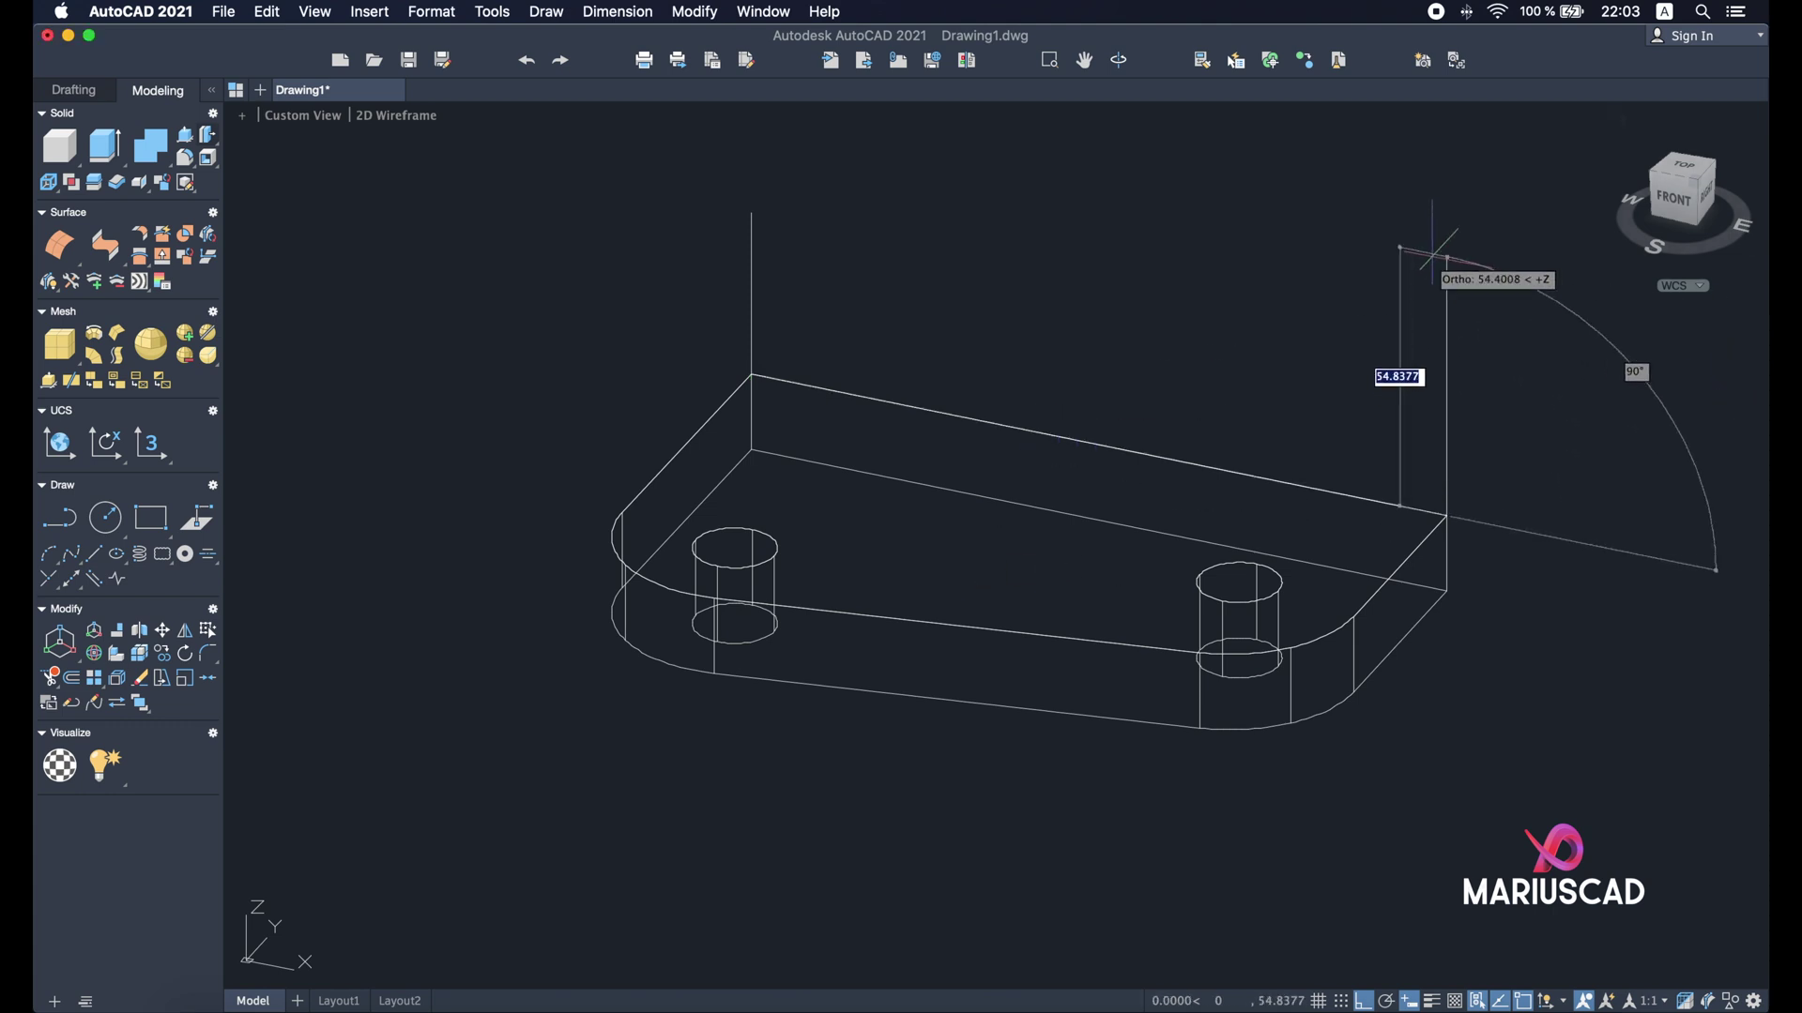
type("34")
key("Return")
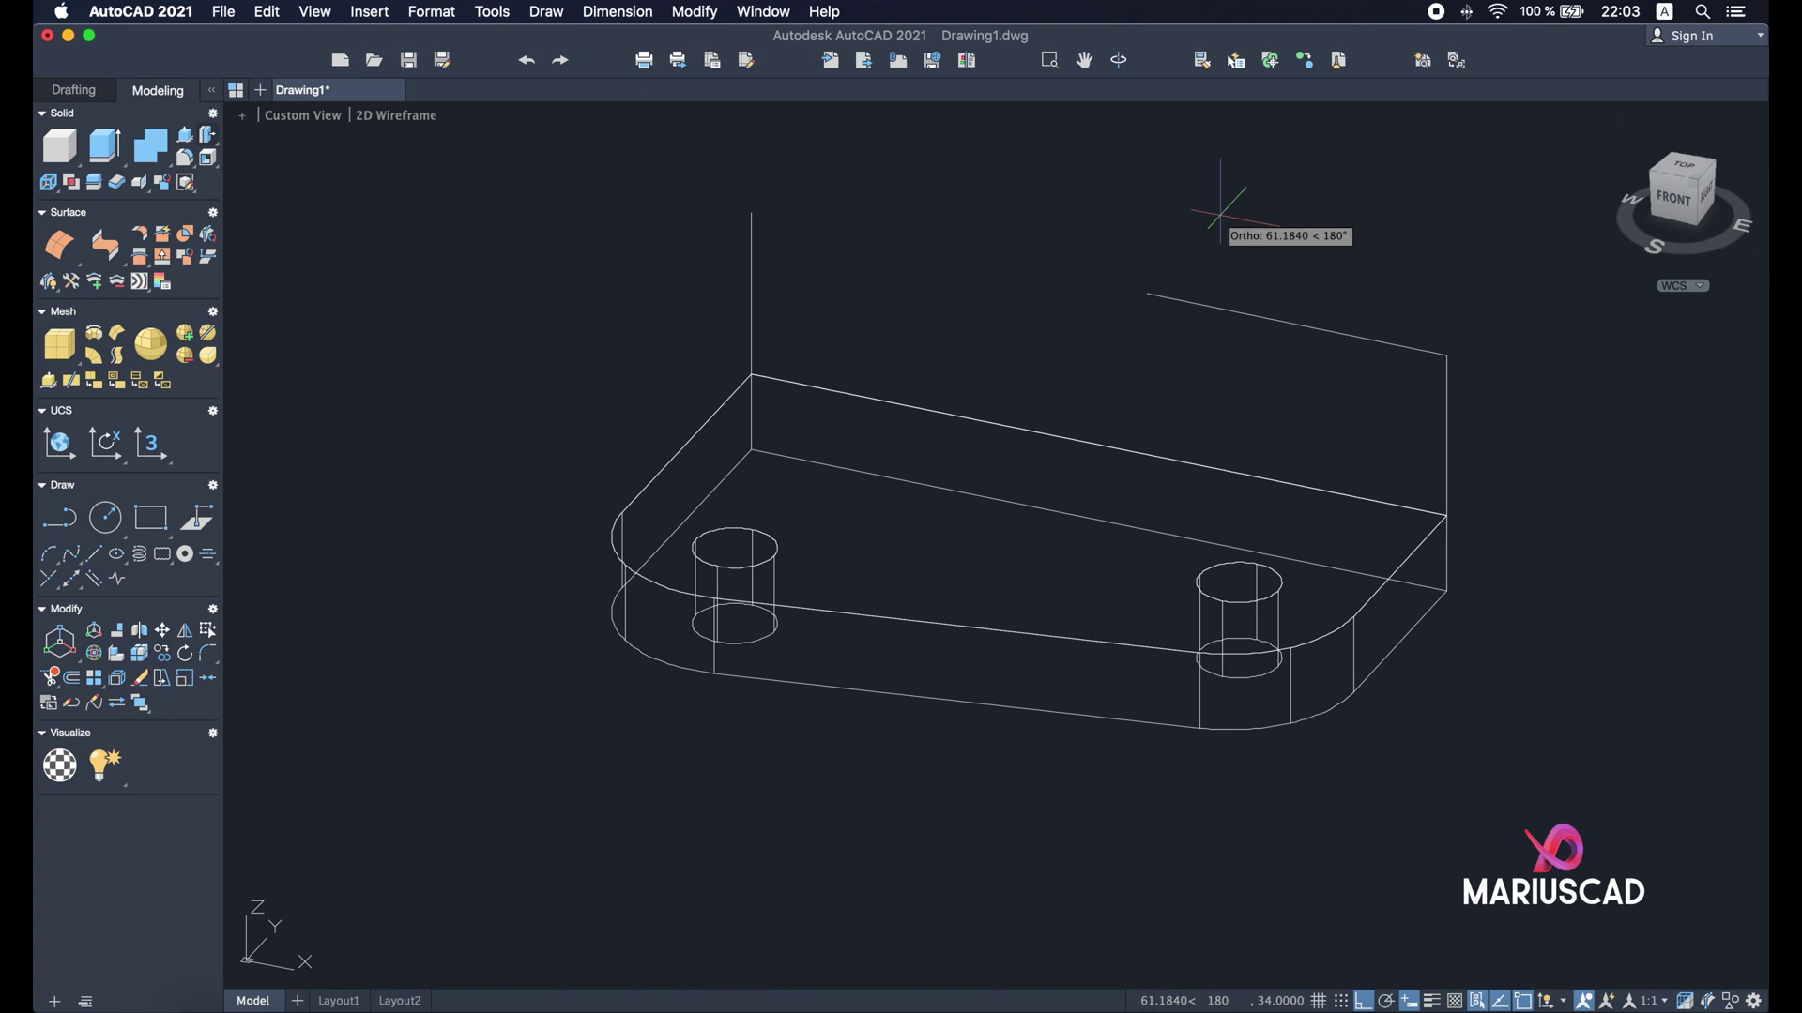
type("45")
key("Return")
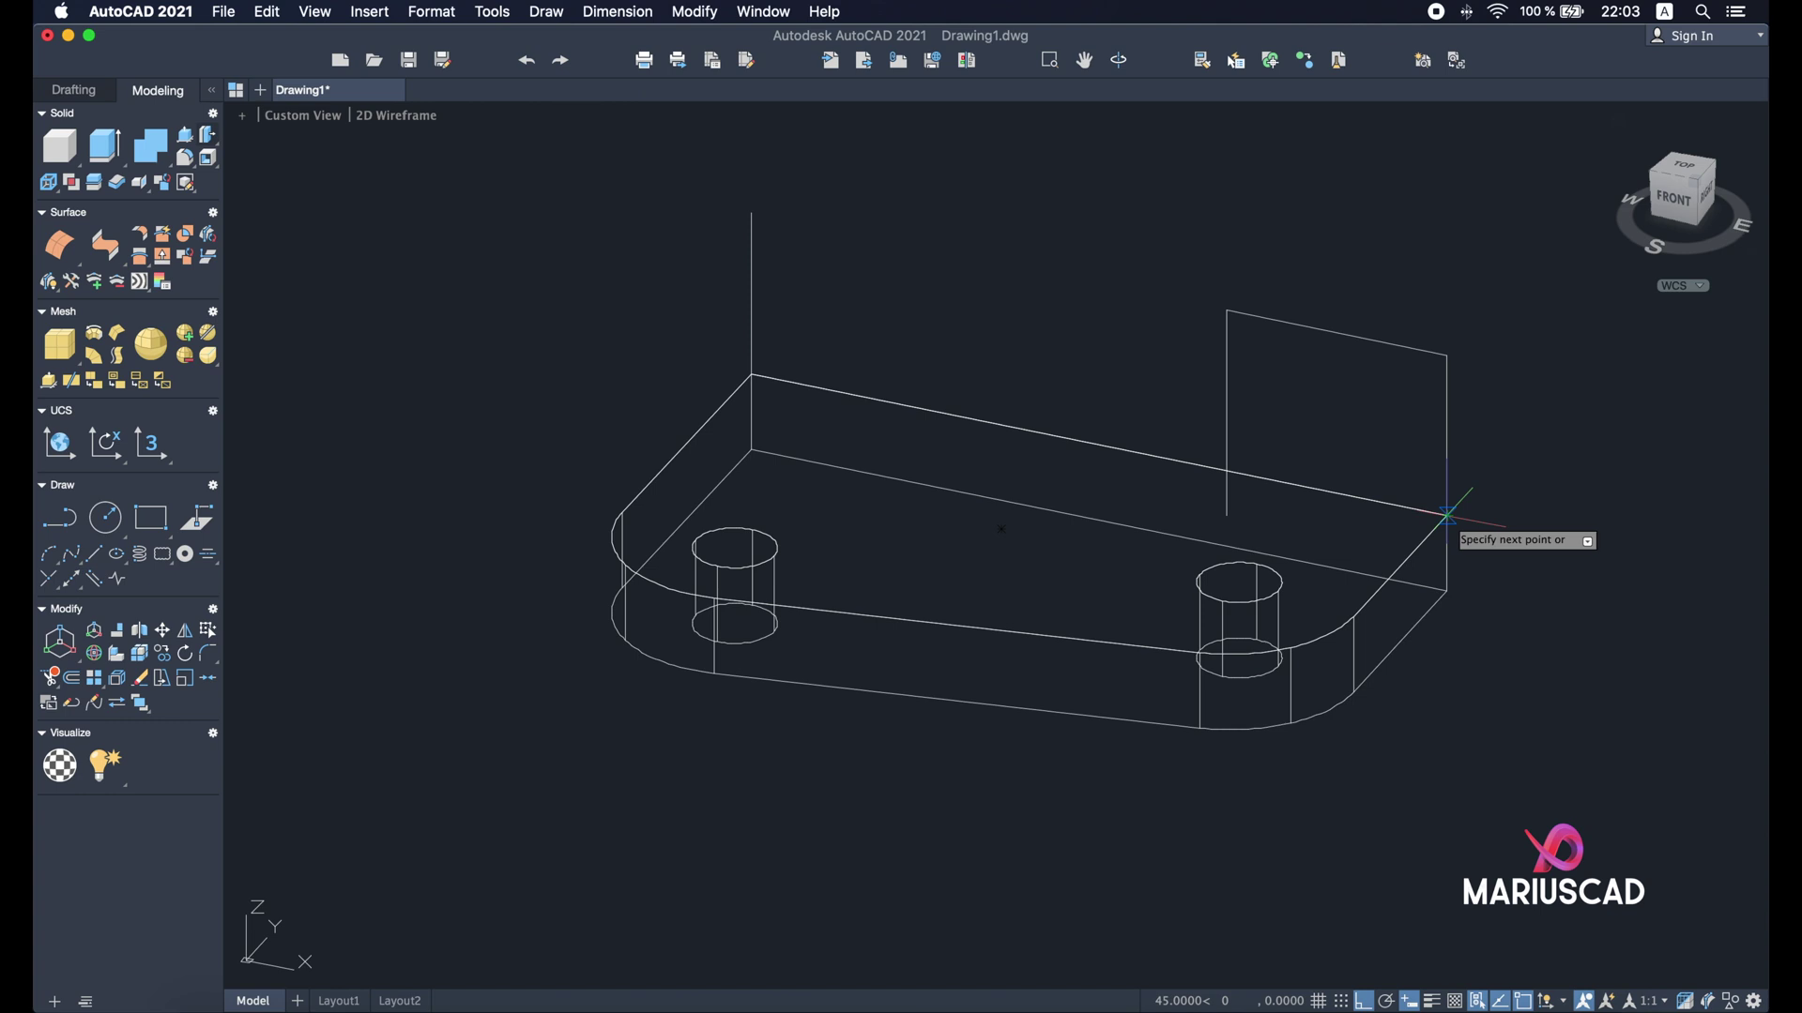
- Finish the line chain with a sloped segment down to the plate's rear-right top corner
scroll(1446, 511, "up", 4)
scroll(1440, 512, "up", 3)
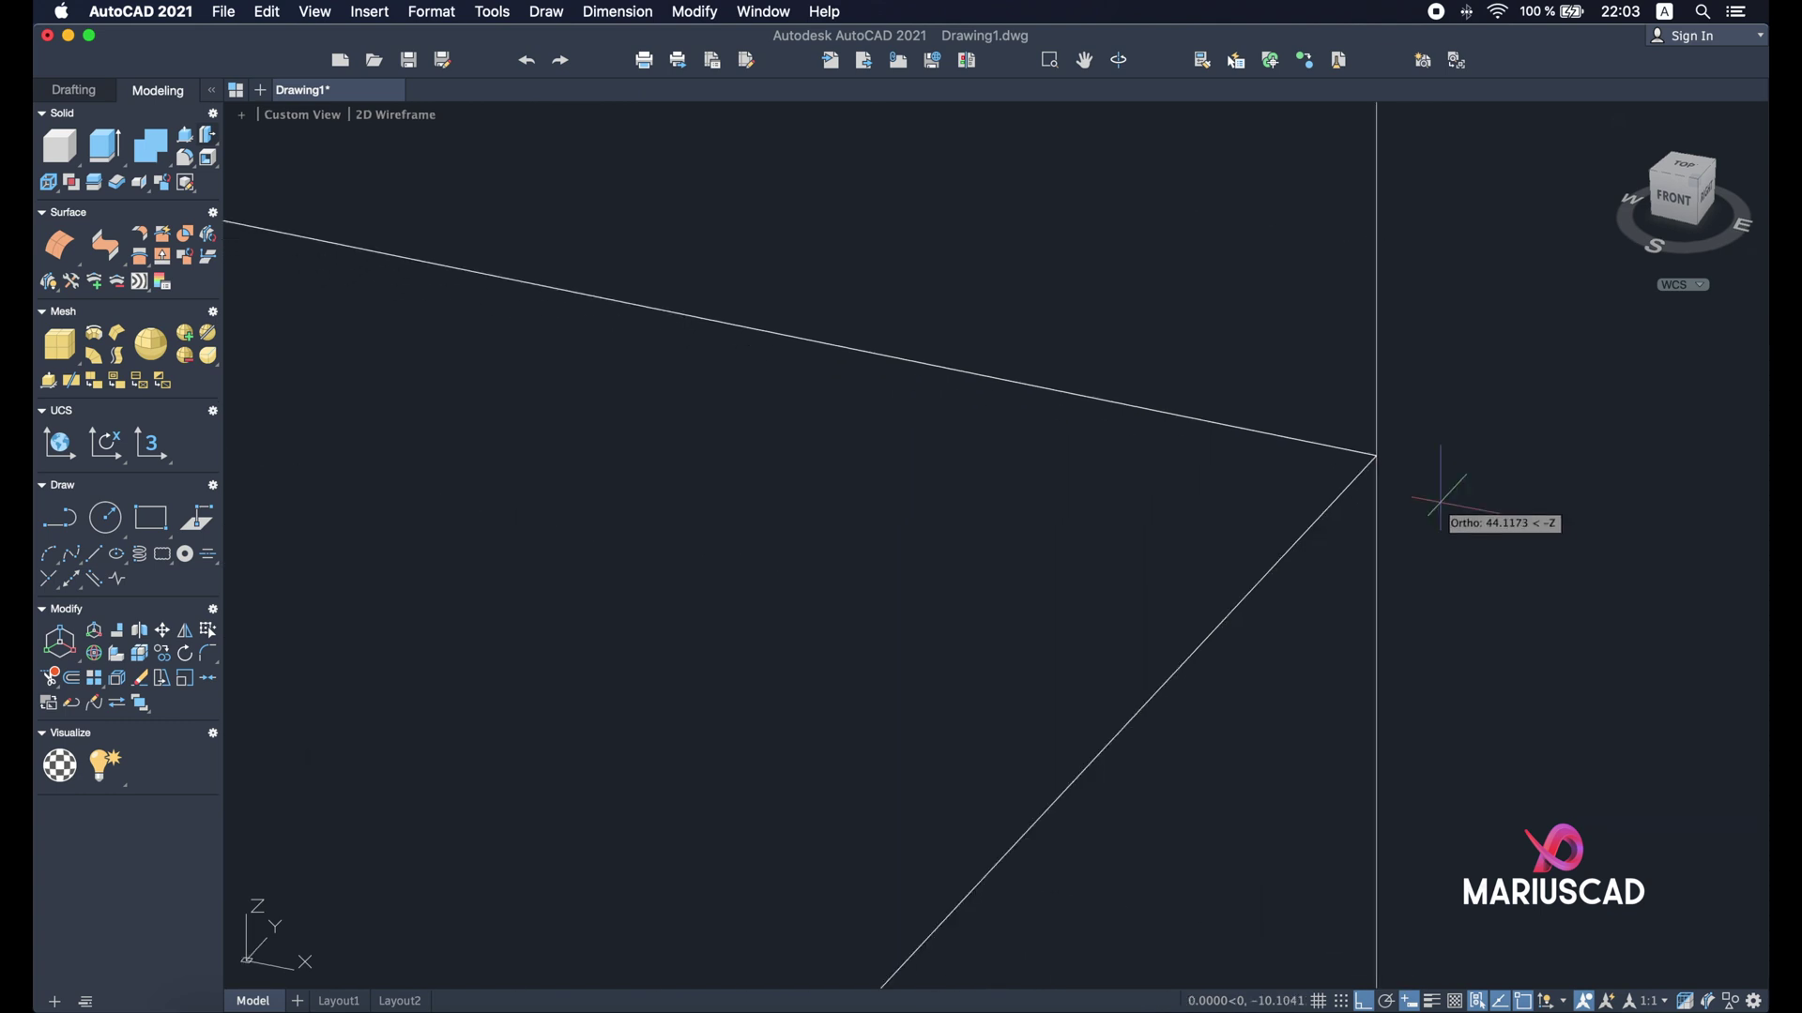
left_click(1375, 457)
key("Return")
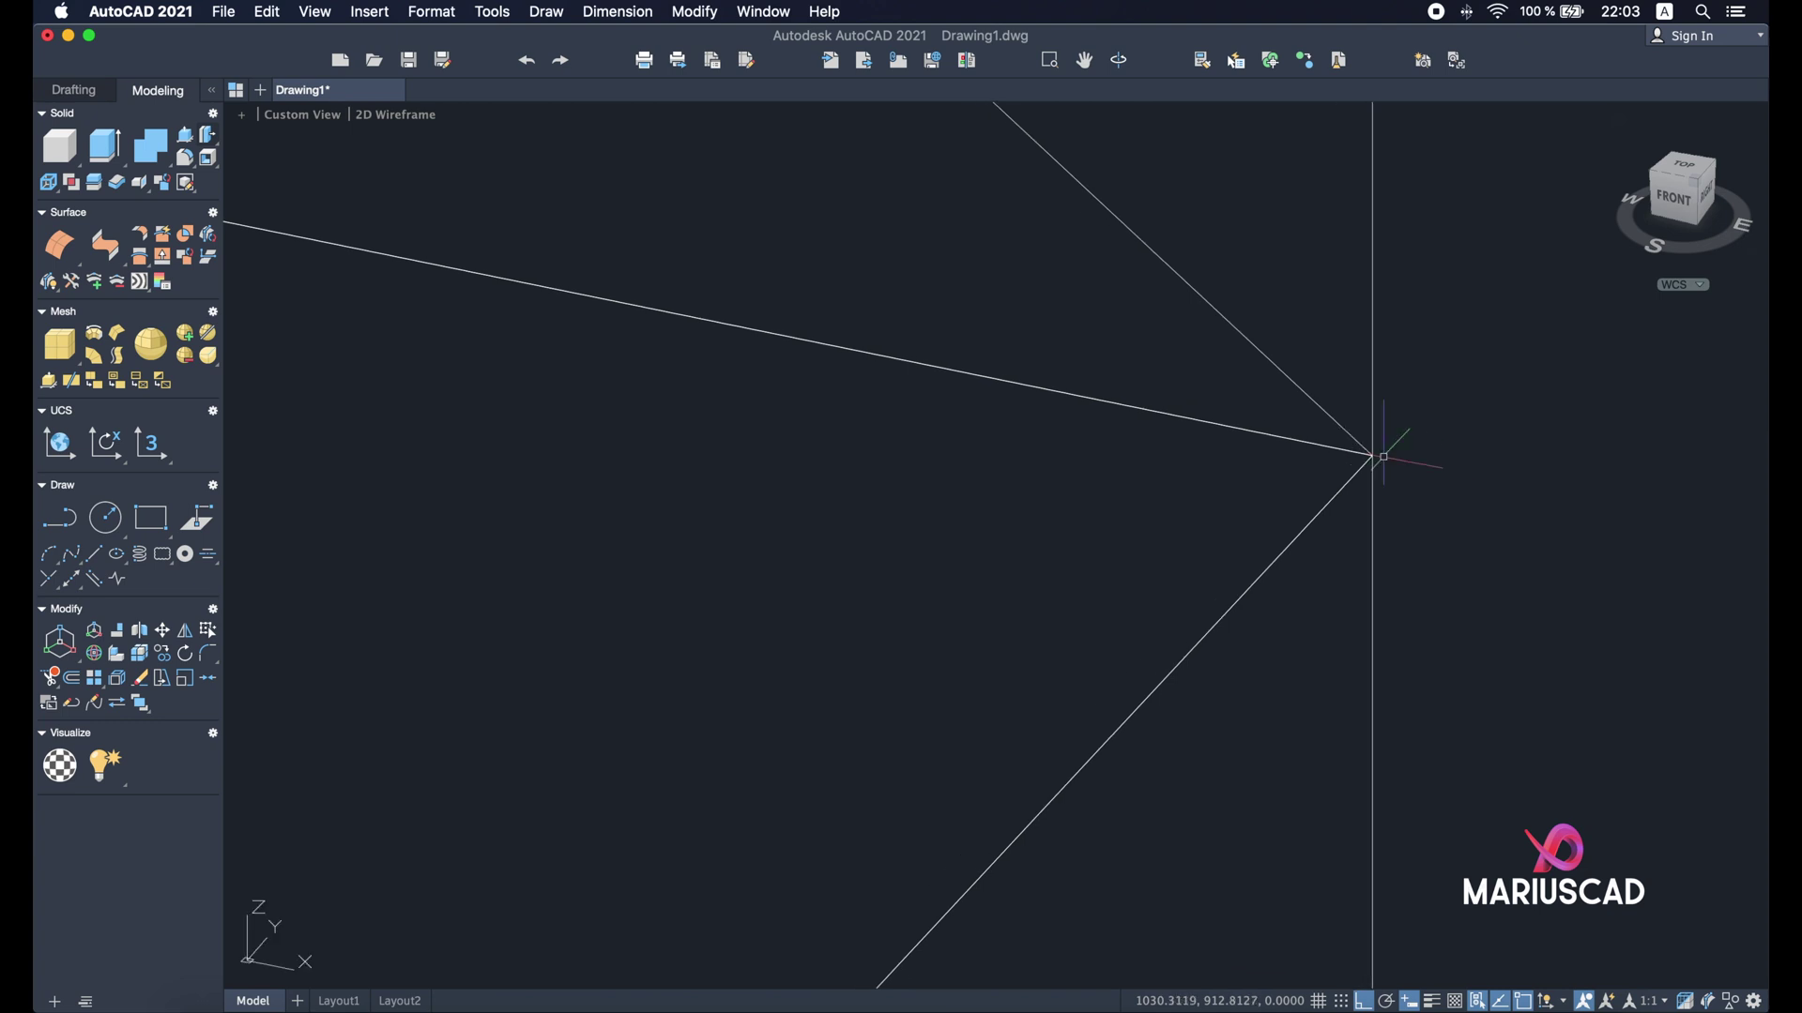
- Delete the 34 vertical and 45 horizontal helper lines above the plate's rear-right corner
scroll(1383, 457, "down", 6)
left_click(1376, 509)
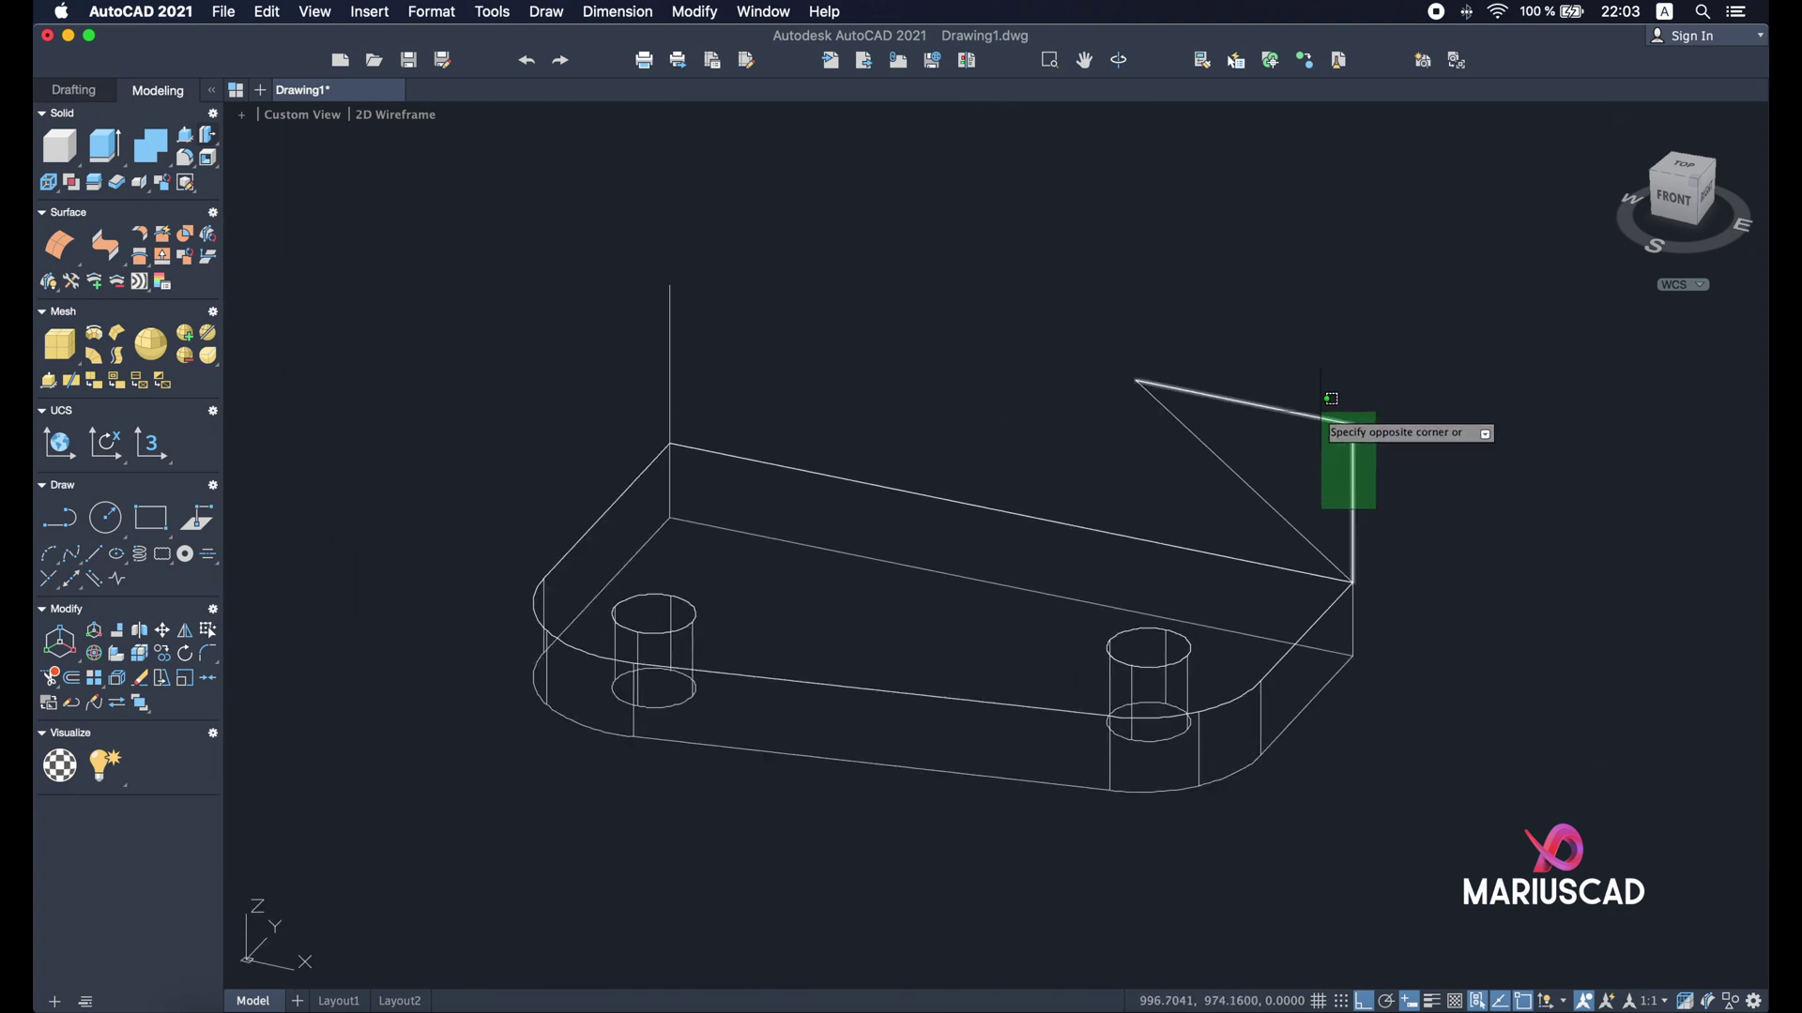
left_click(1331, 398)
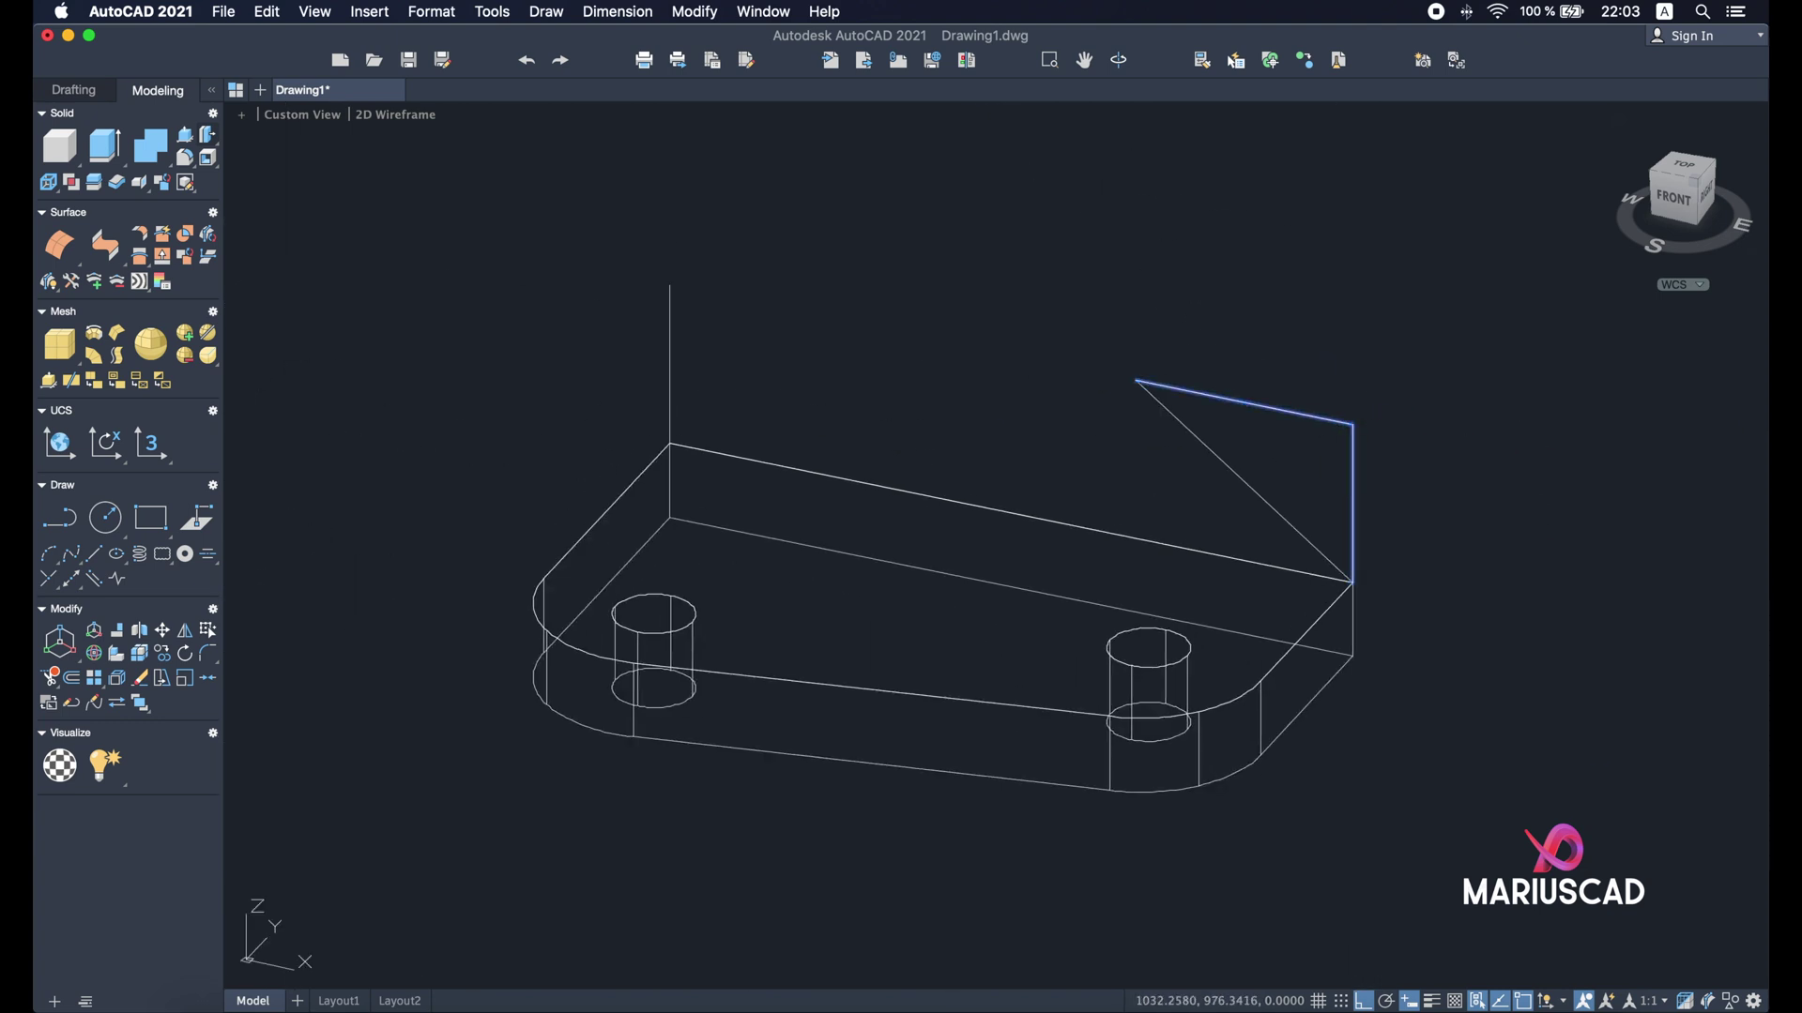
key("Delete")
- Draw the wall profile's top line from the sloped line's upper end to the top of the left vertical line
type("l")
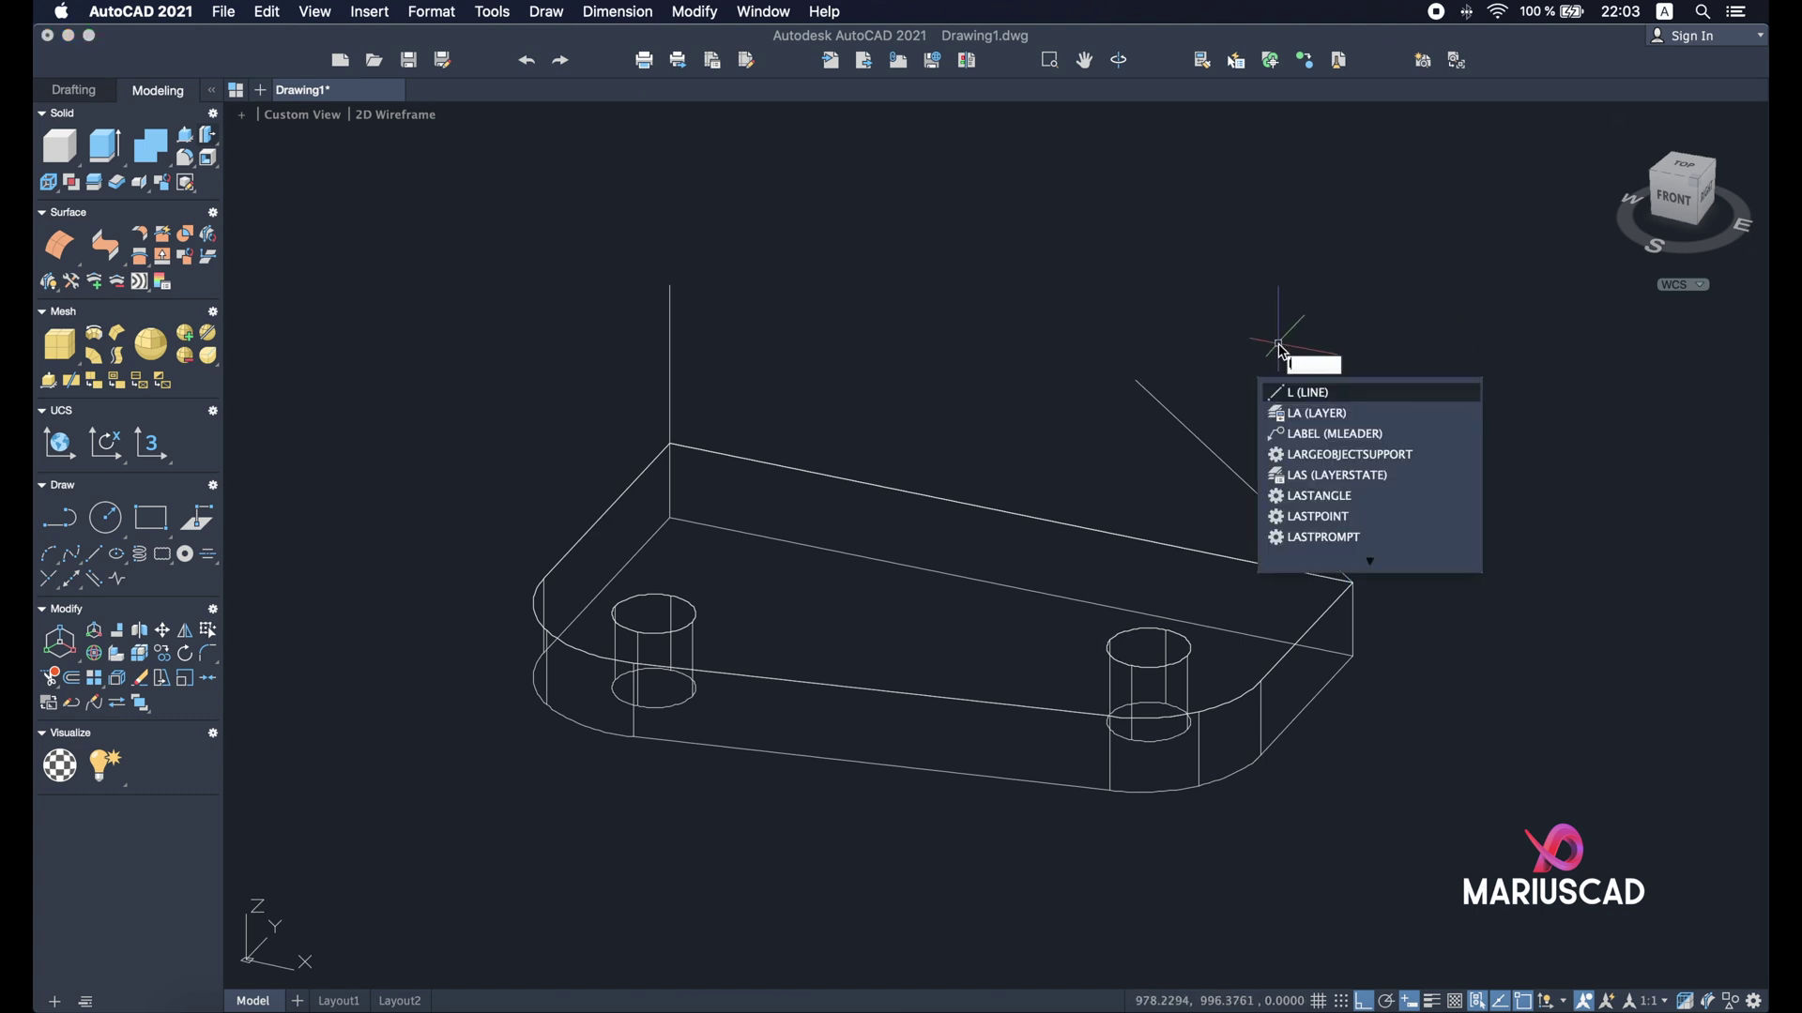
key("Return")
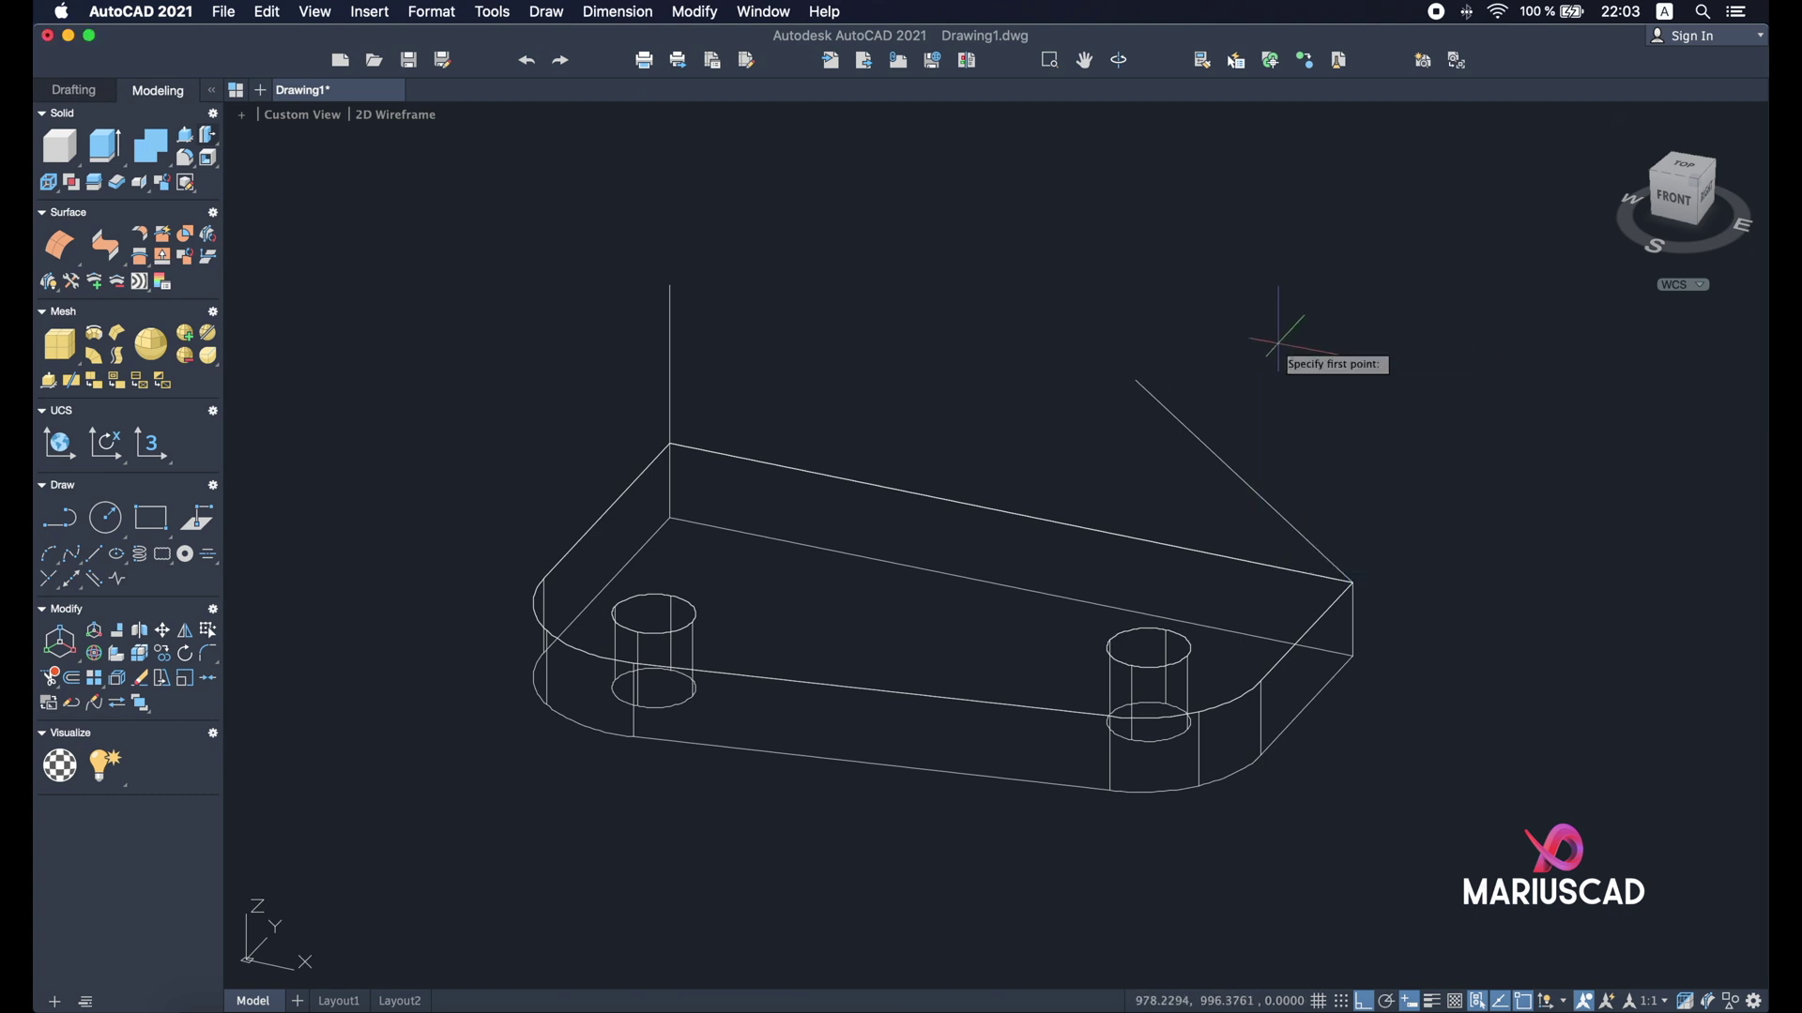
left_click(1137, 381)
left_click(669, 290)
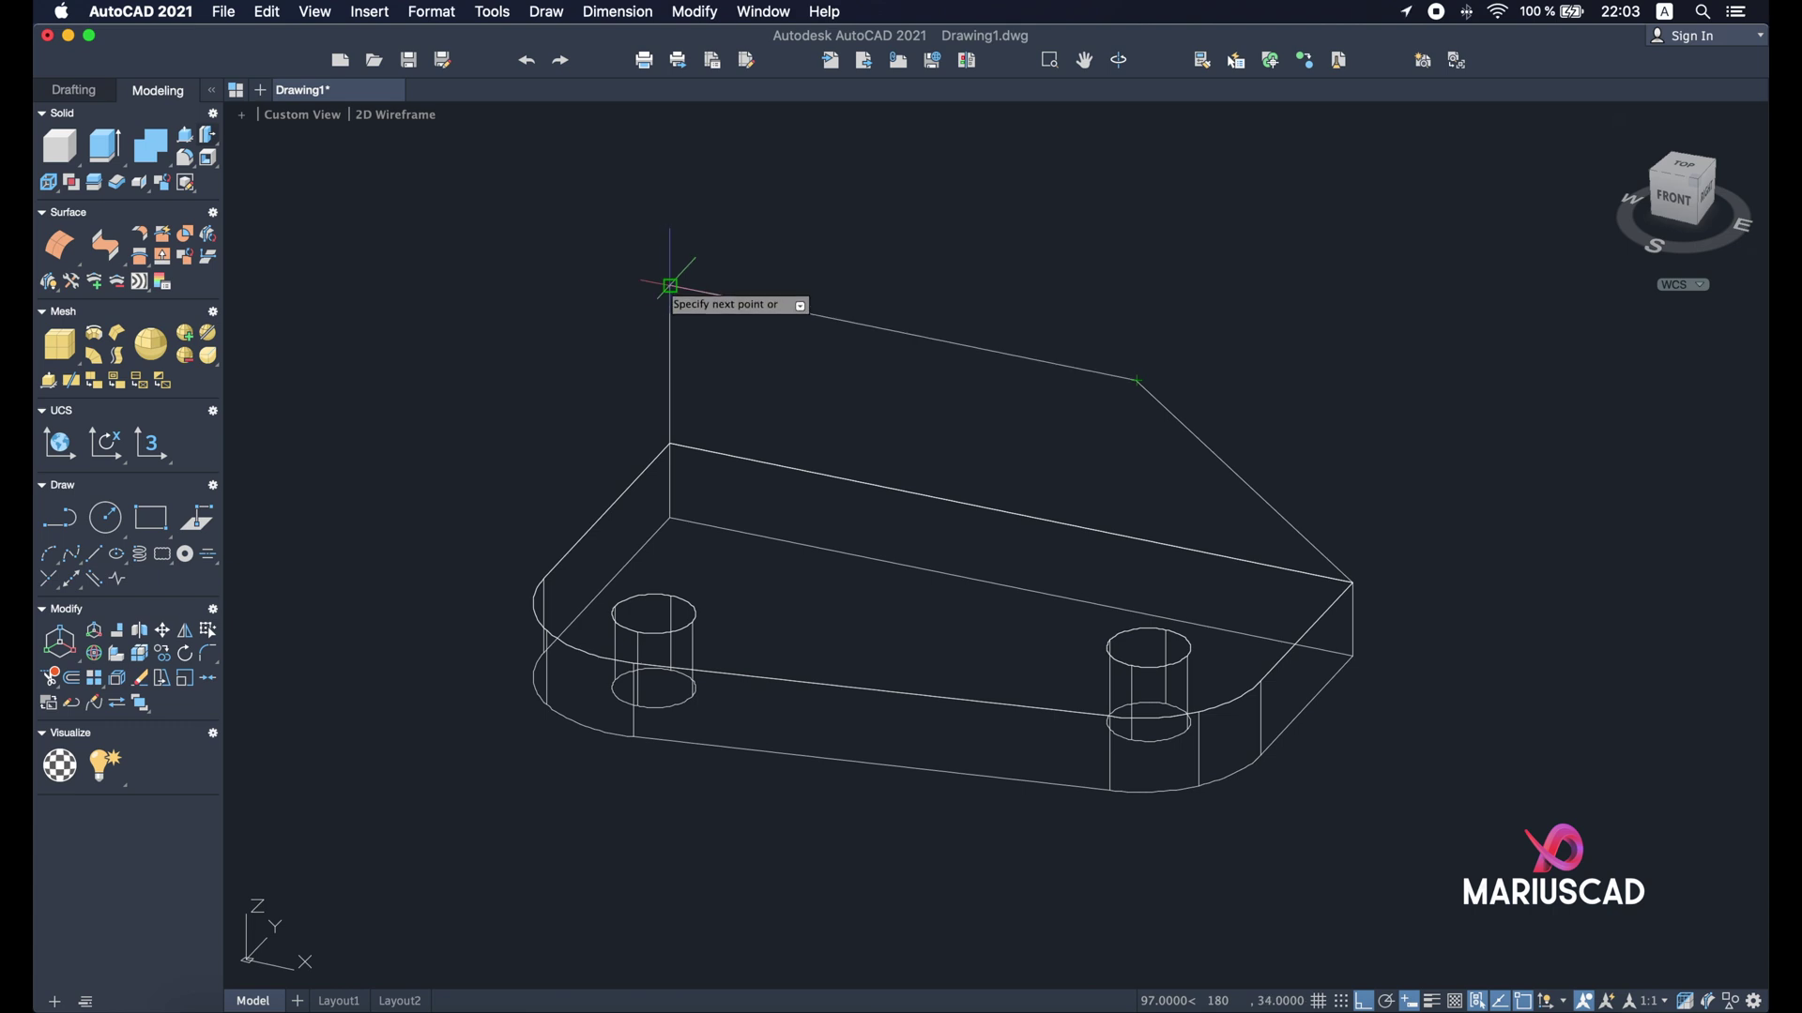
key("Return")
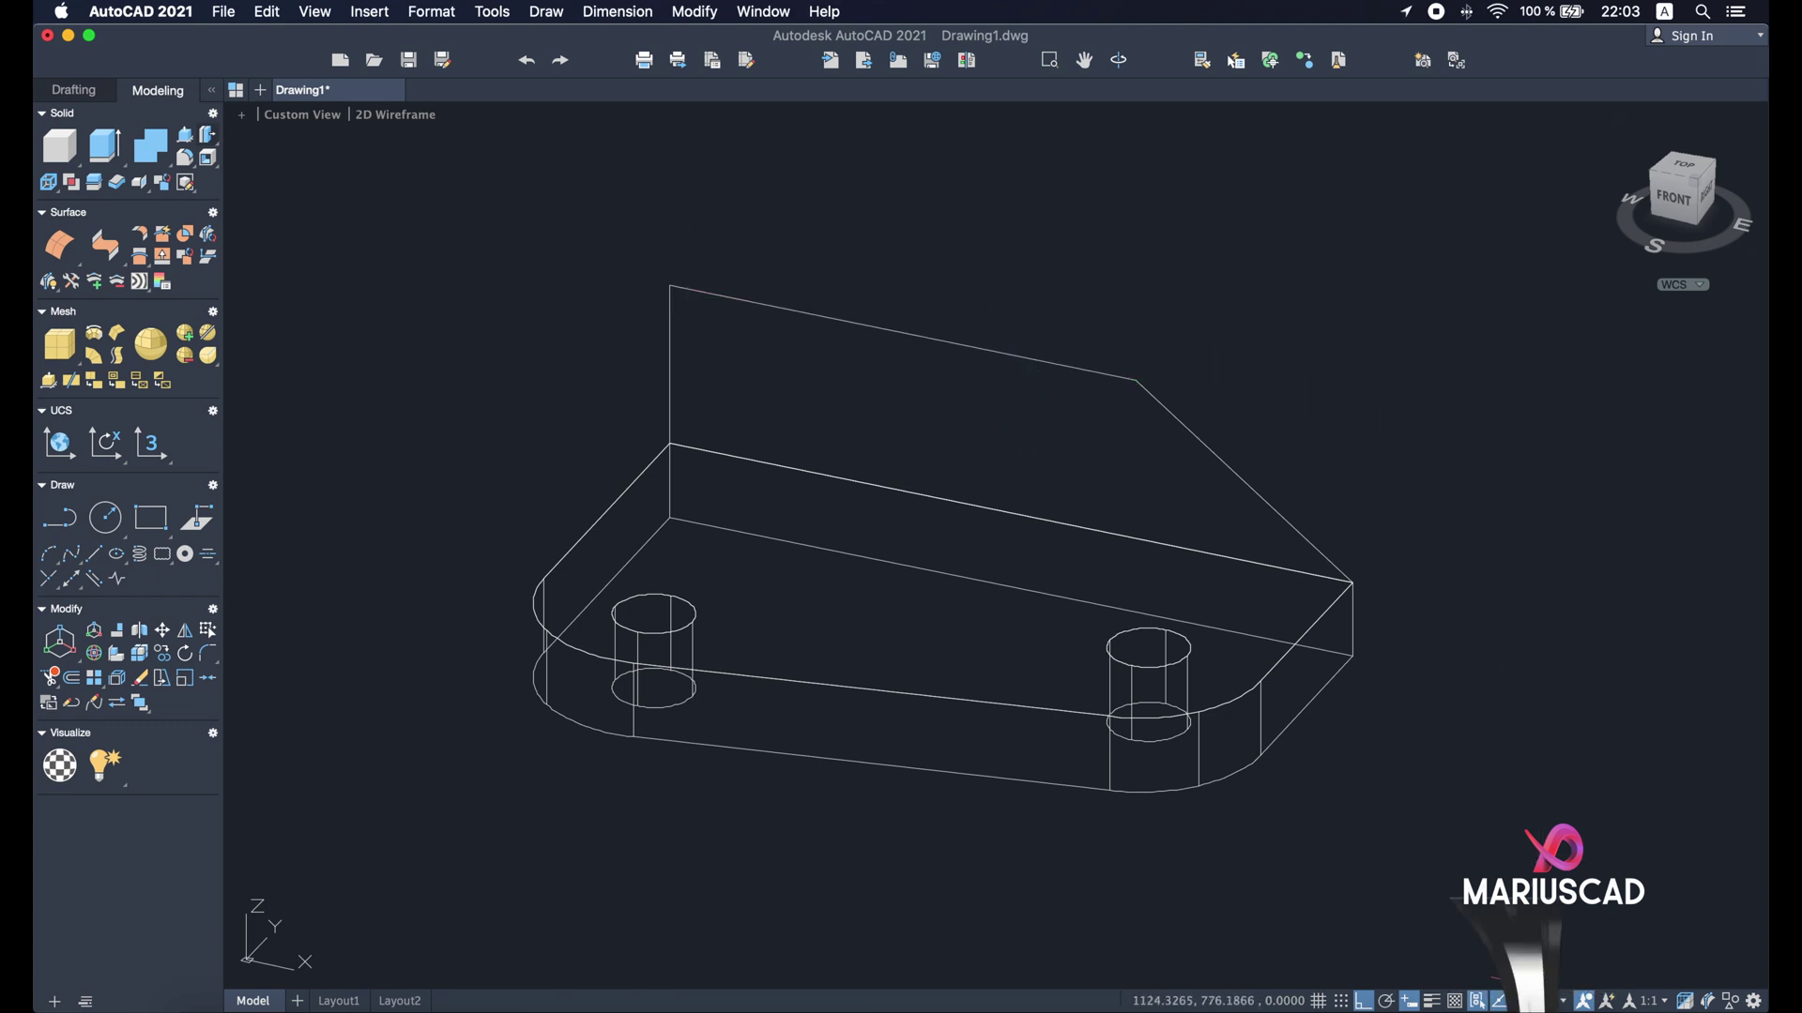
- Draw a vertical helper line 14 long downward from the corner where the wall's top line meets the sloped line
left_click(1532, 1006)
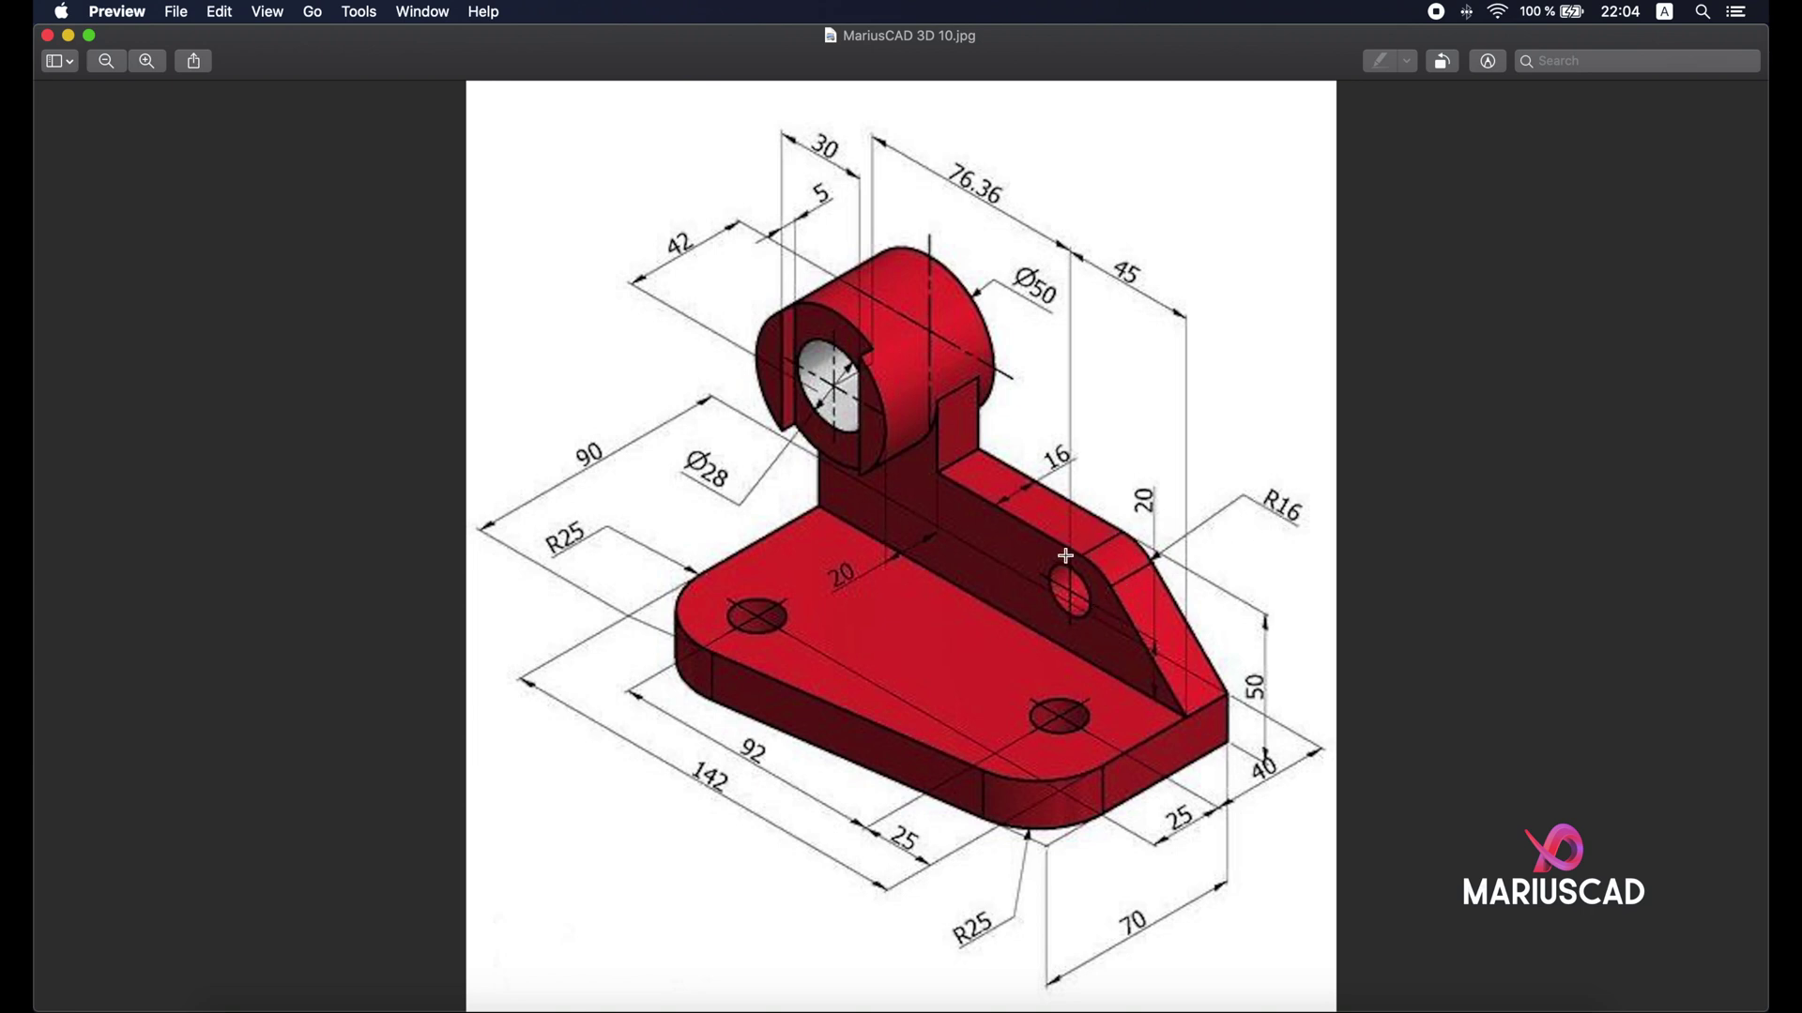
left_click(68, 37)
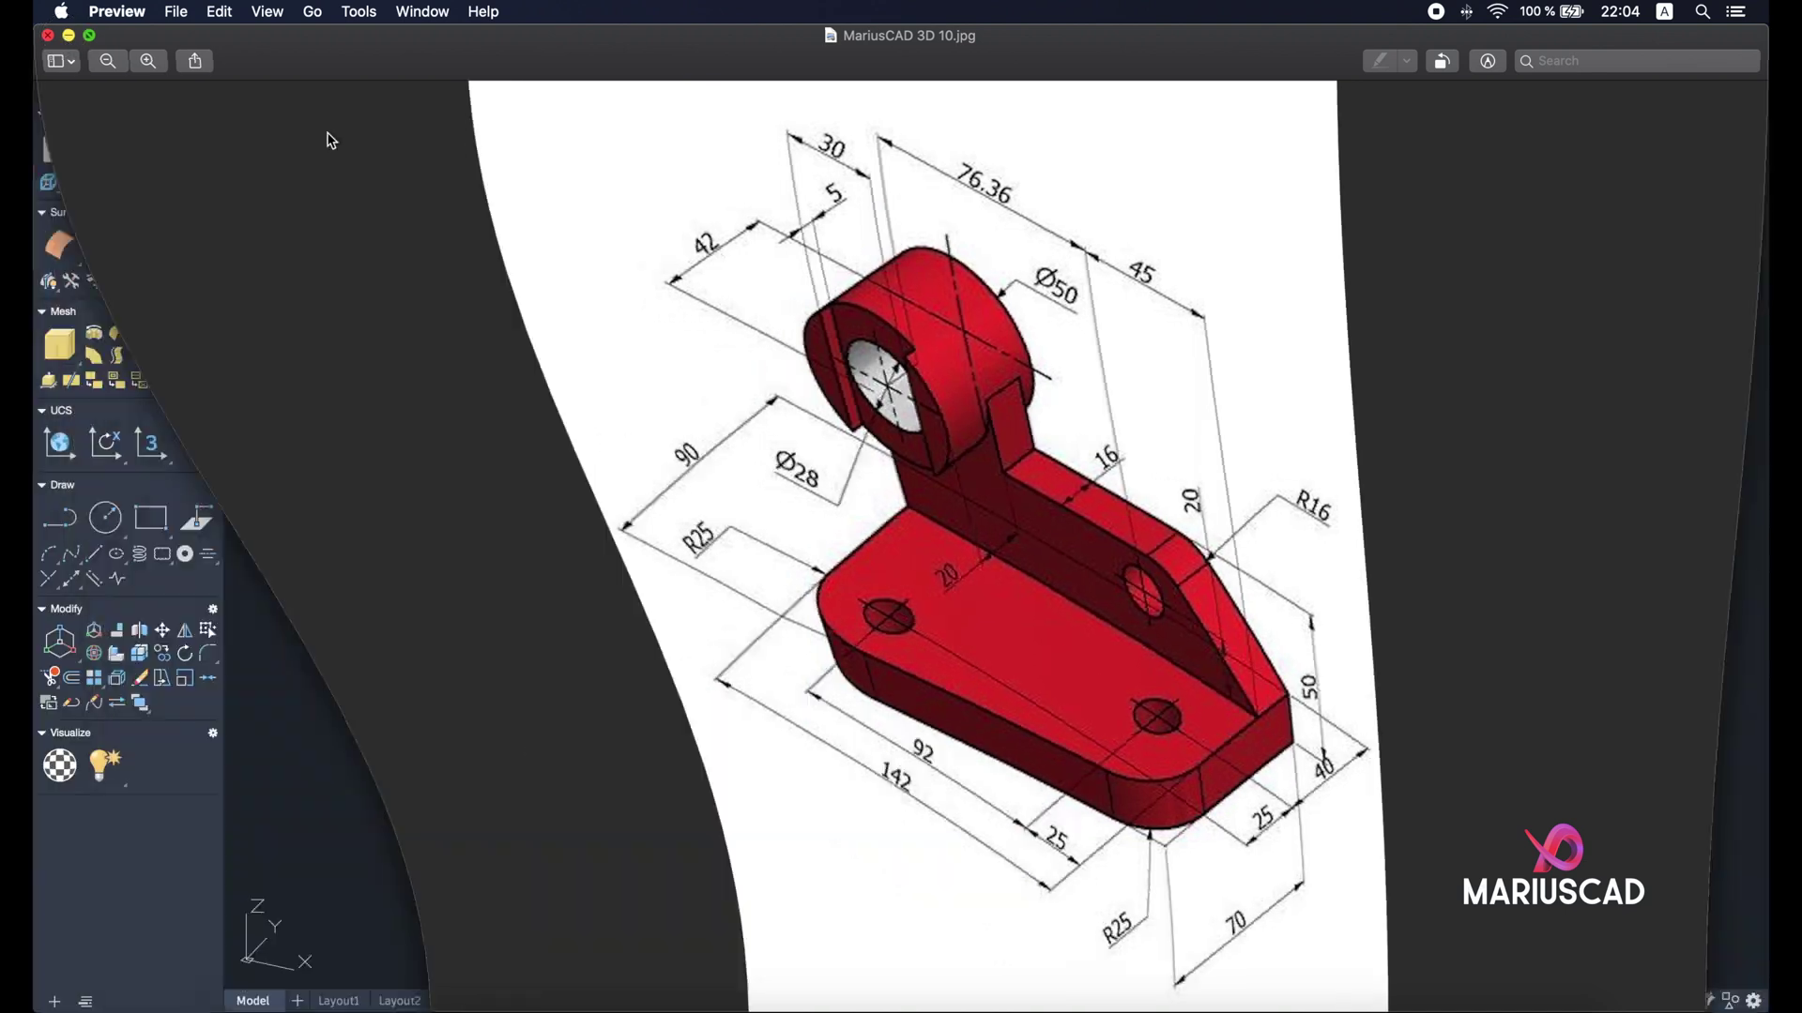
type("l")
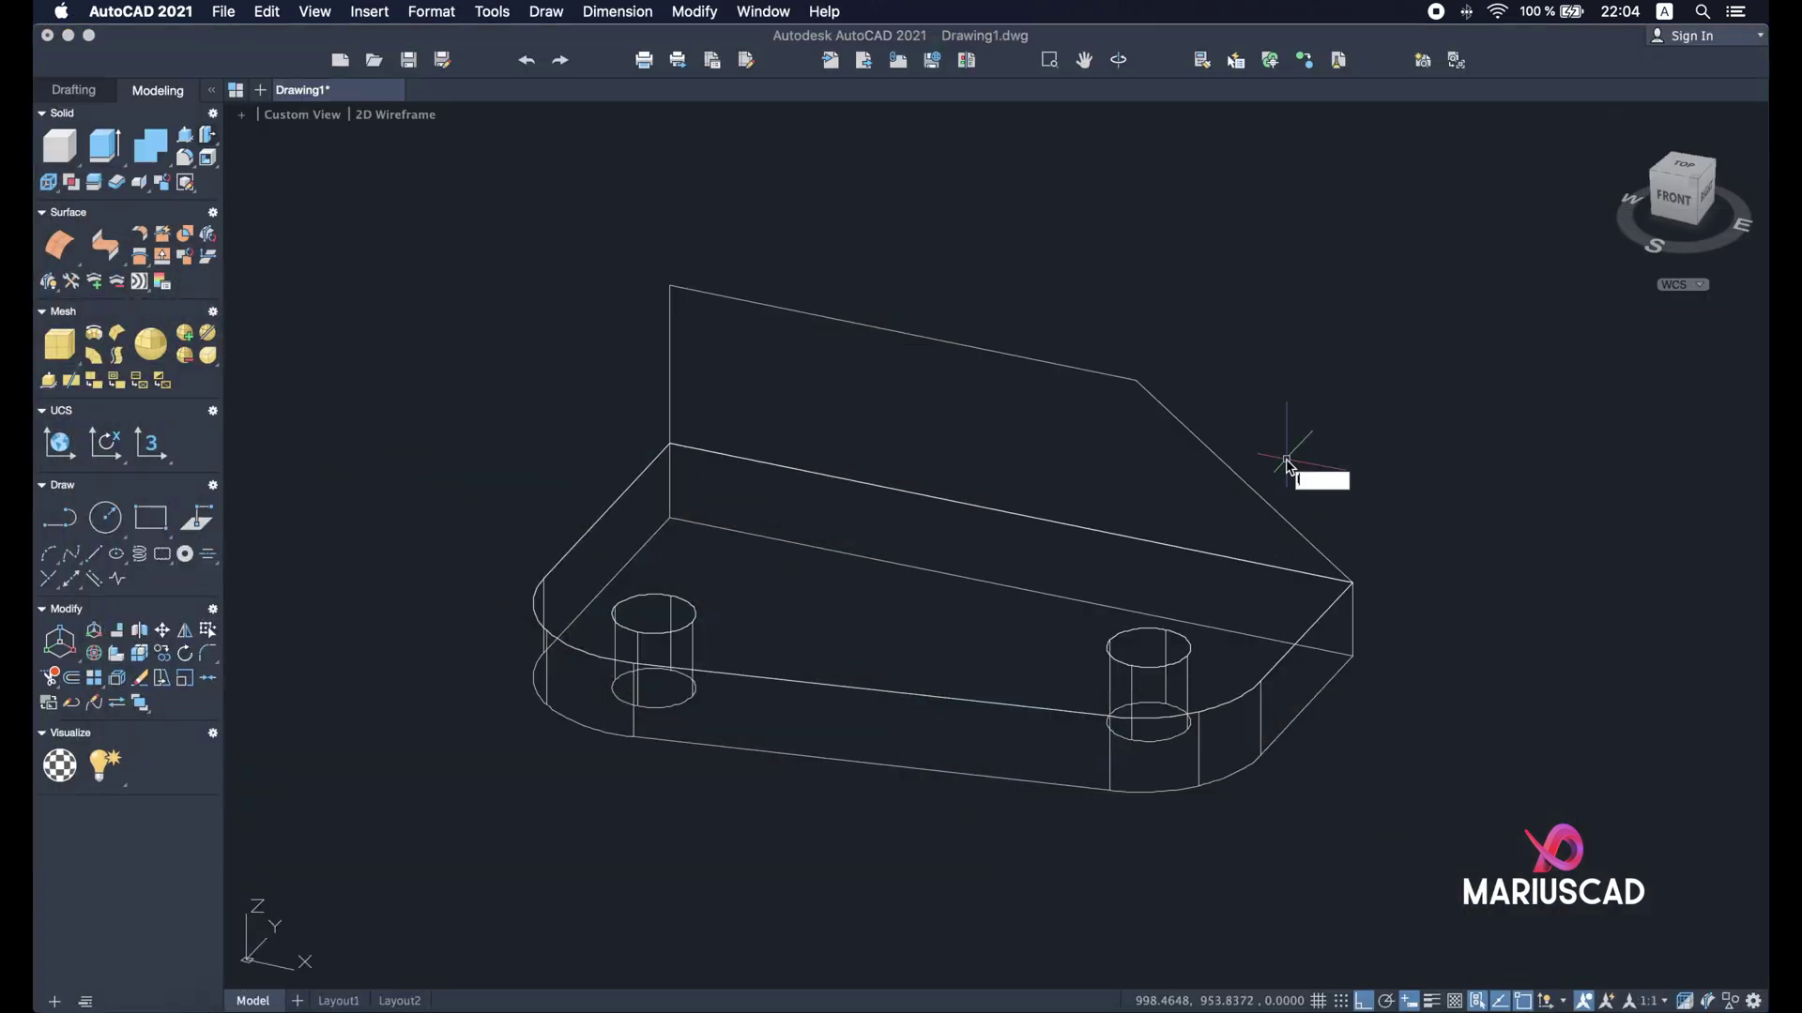
key("Return")
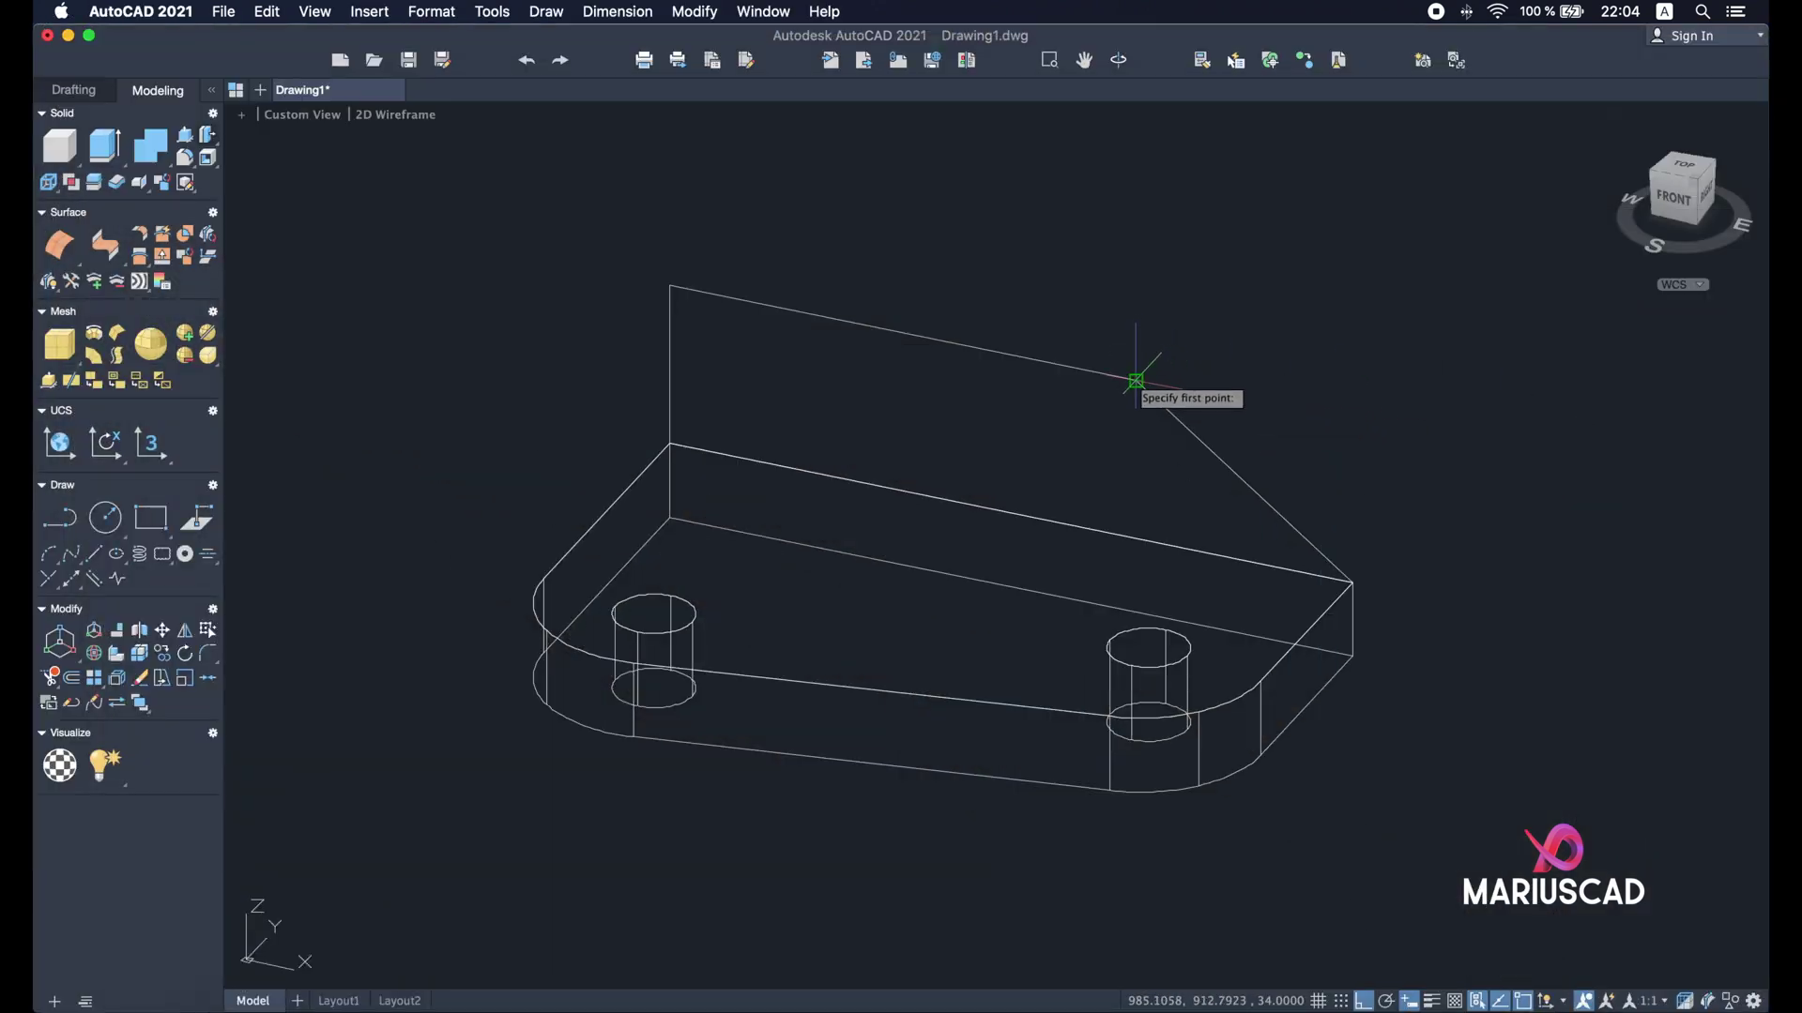
left_click(1138, 380)
type("14")
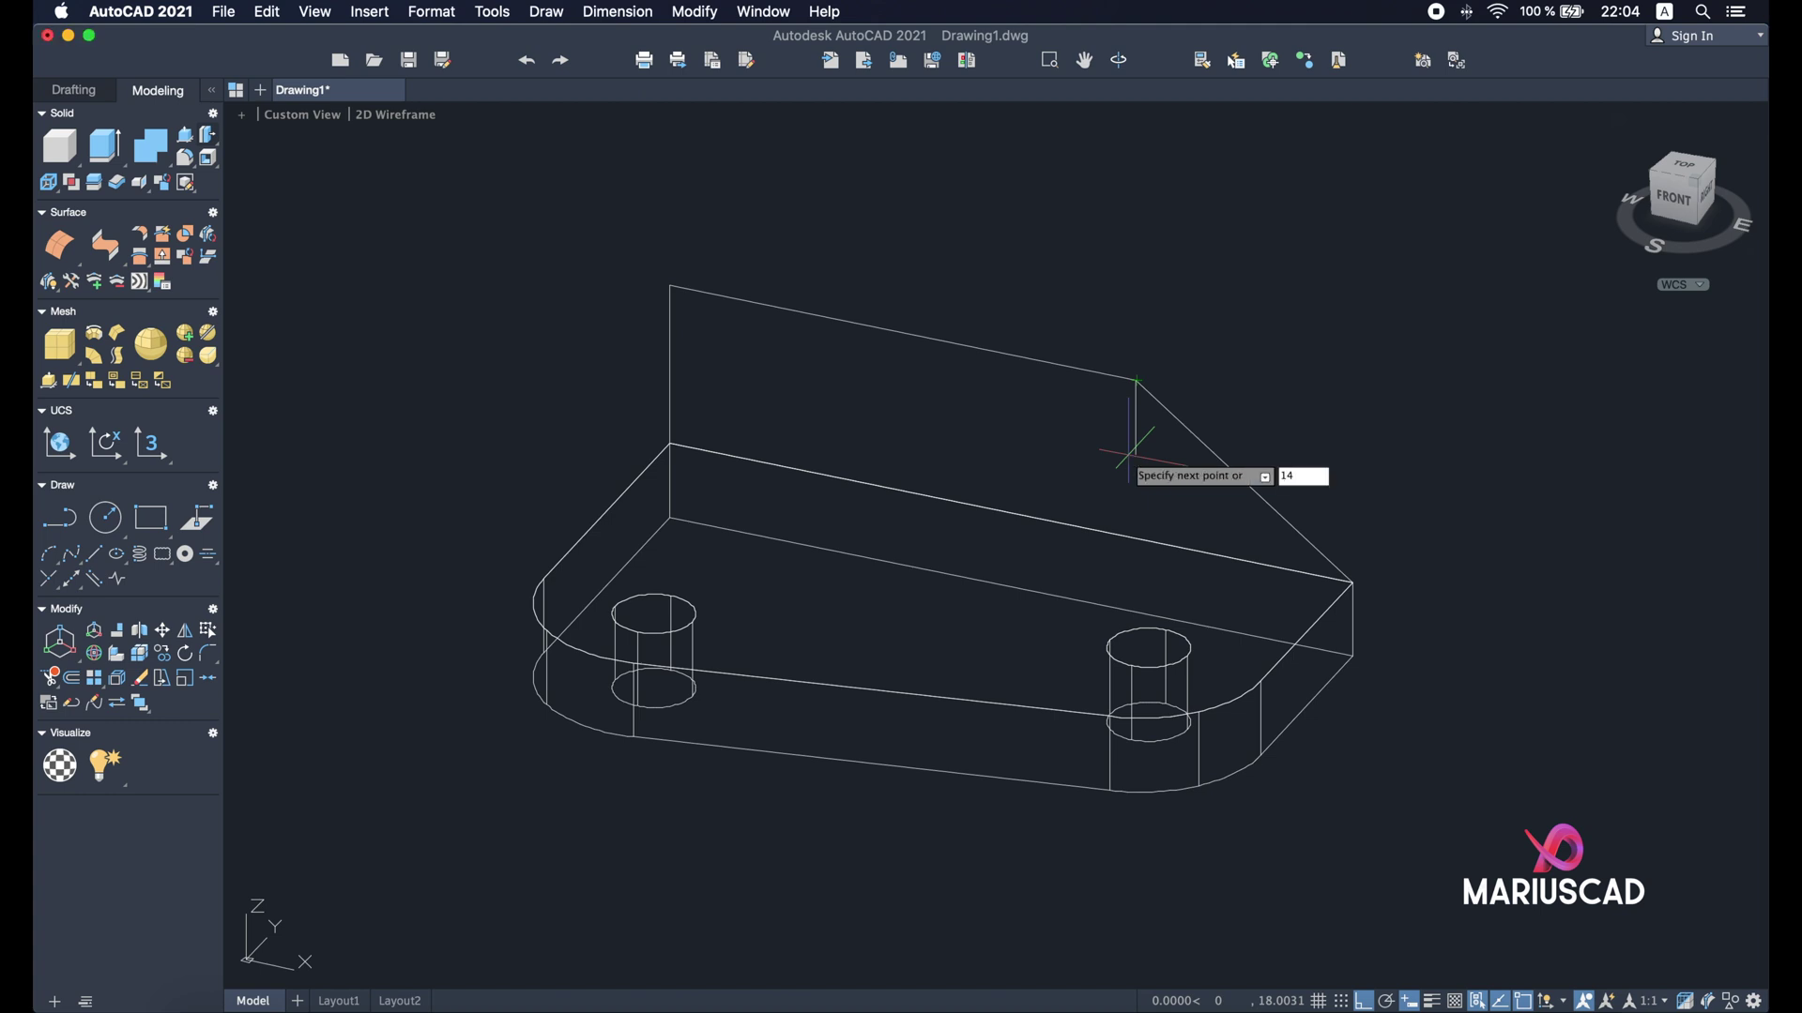
key("Return")
key("Return")
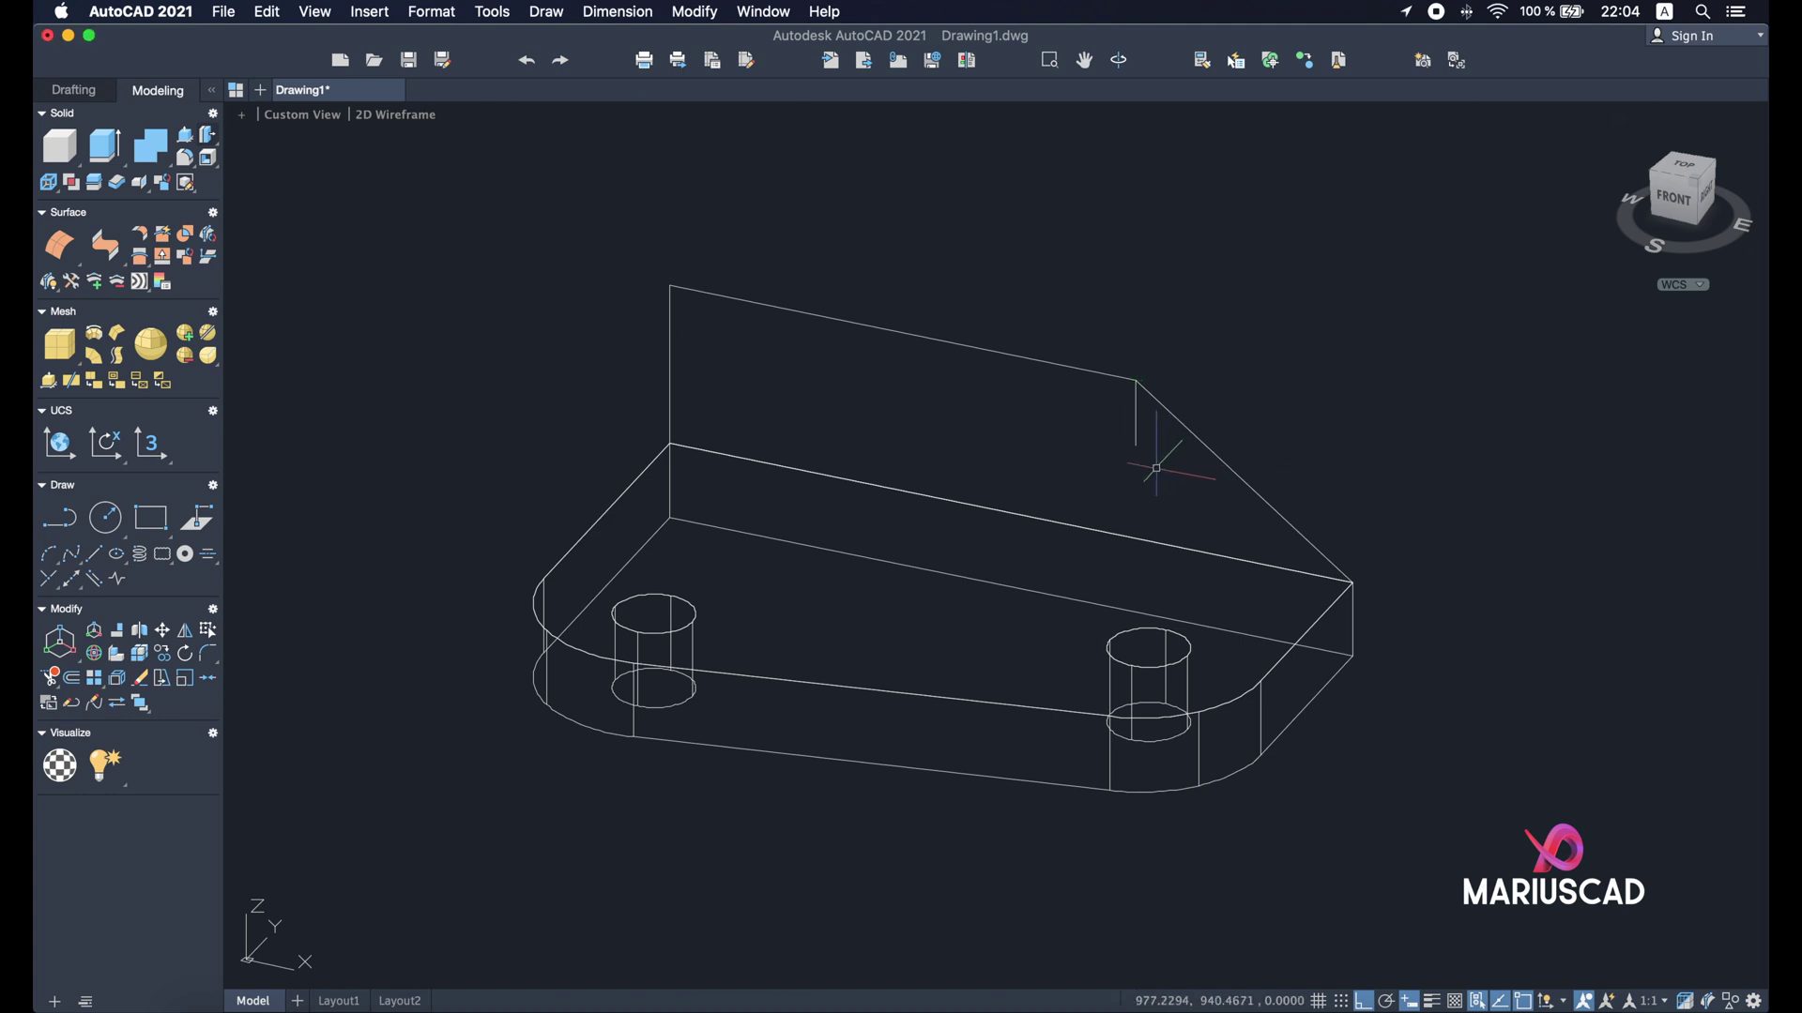
- Switch to the front view and align a new UCS with that view
left_click_drag(1678, 216, 1675, 205)
left_click(1675, 204)
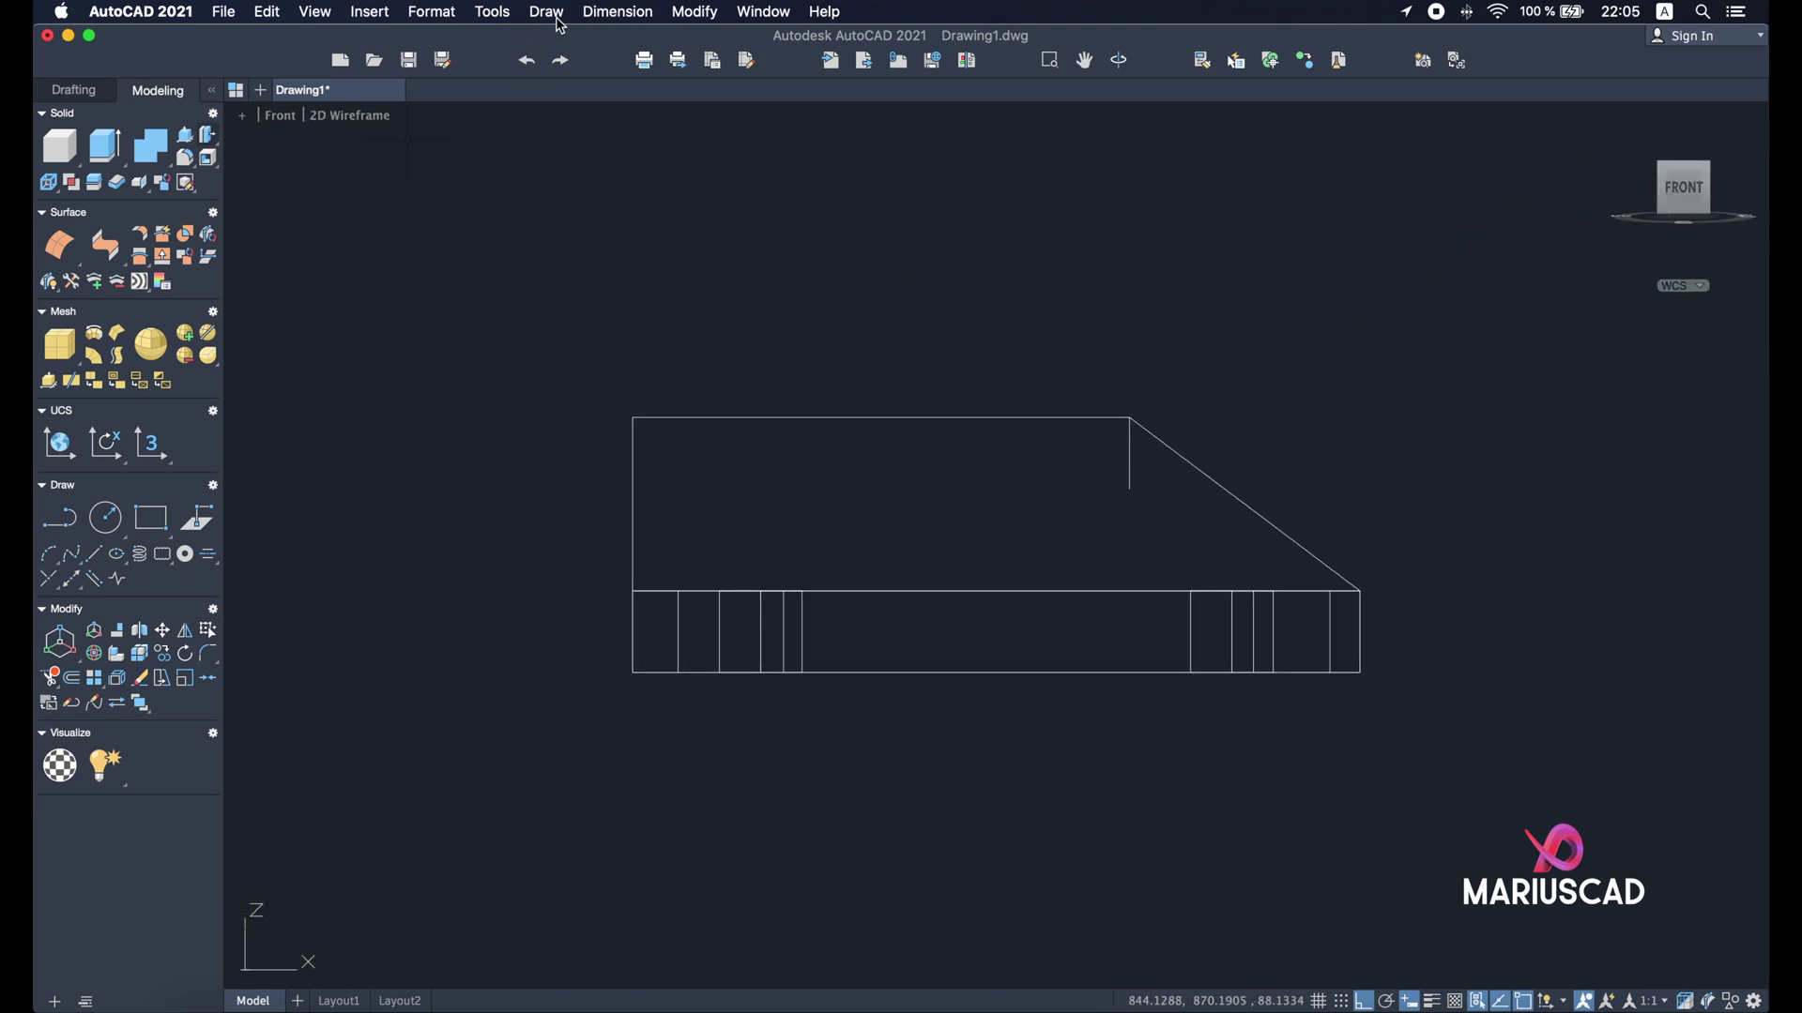
left_click(507, 15)
mouse_move(555, 281)
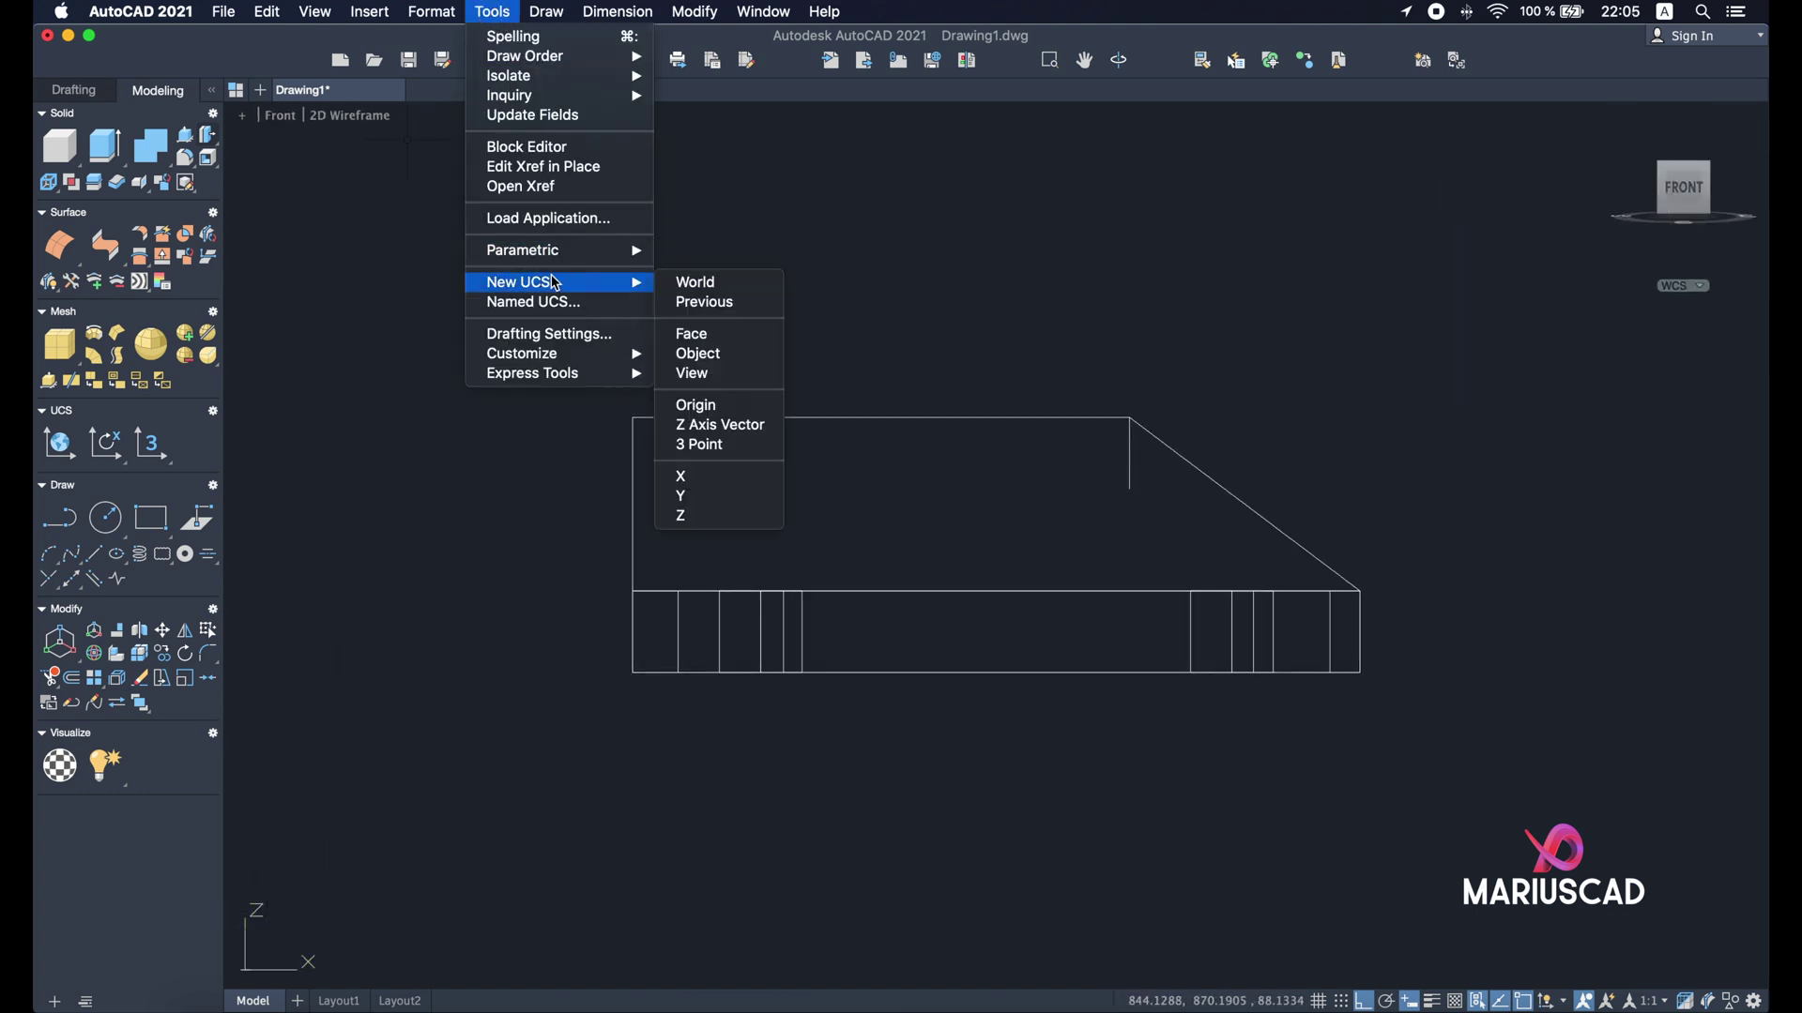
left_click(699, 373)
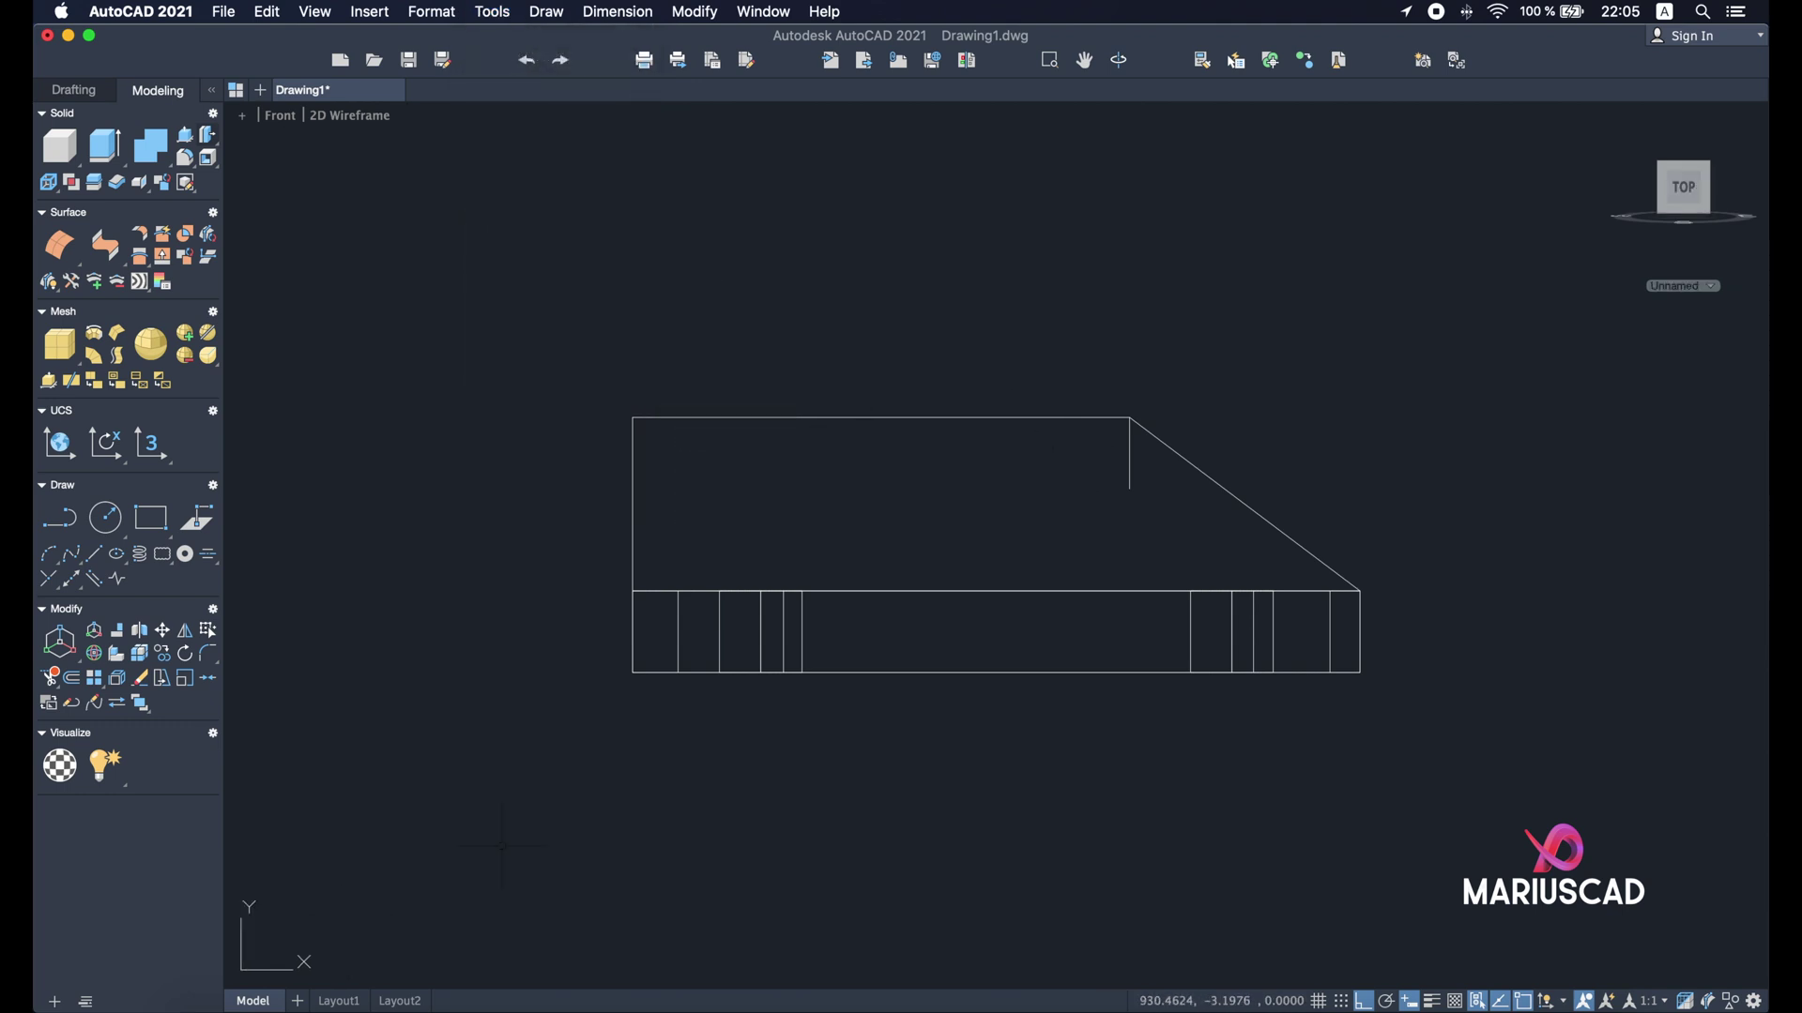
- Draw a circle of radius 8 centred on the helper line's lower end and delete the helper line
middle_click_drag(1193, 375, 1159, 405)
type("cir")
key("Return")
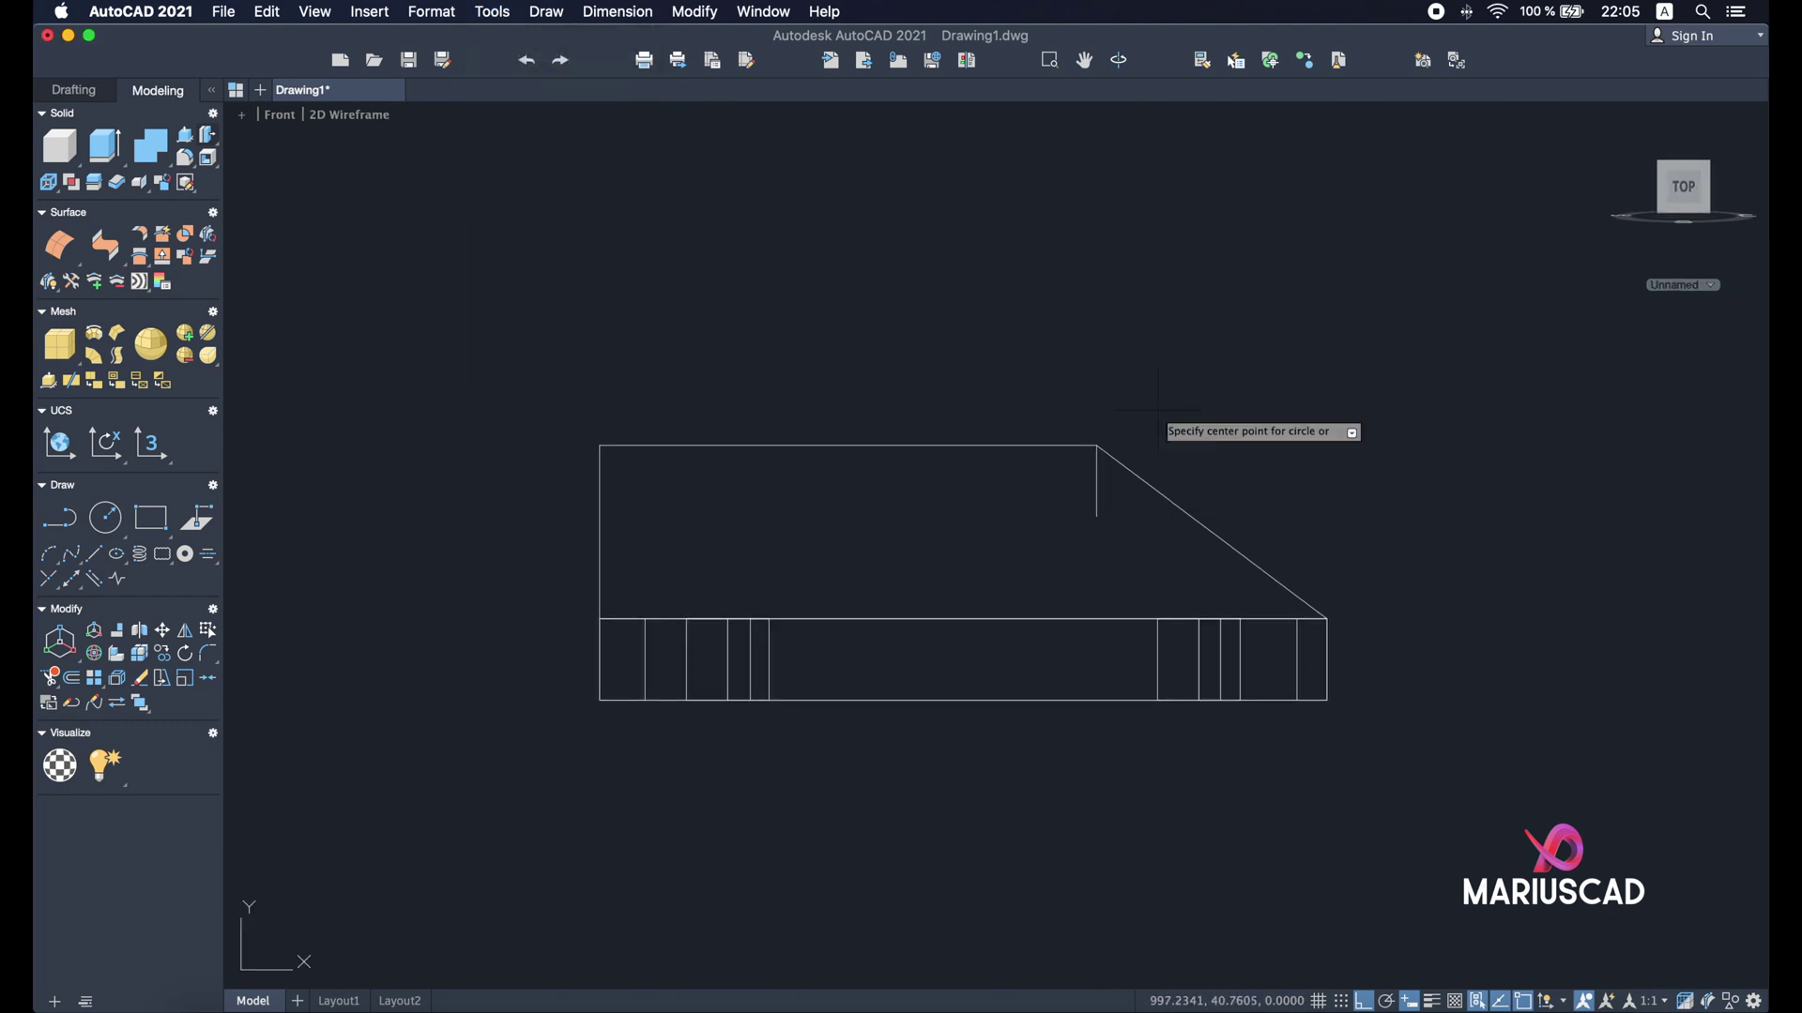
left_click(1095, 517)
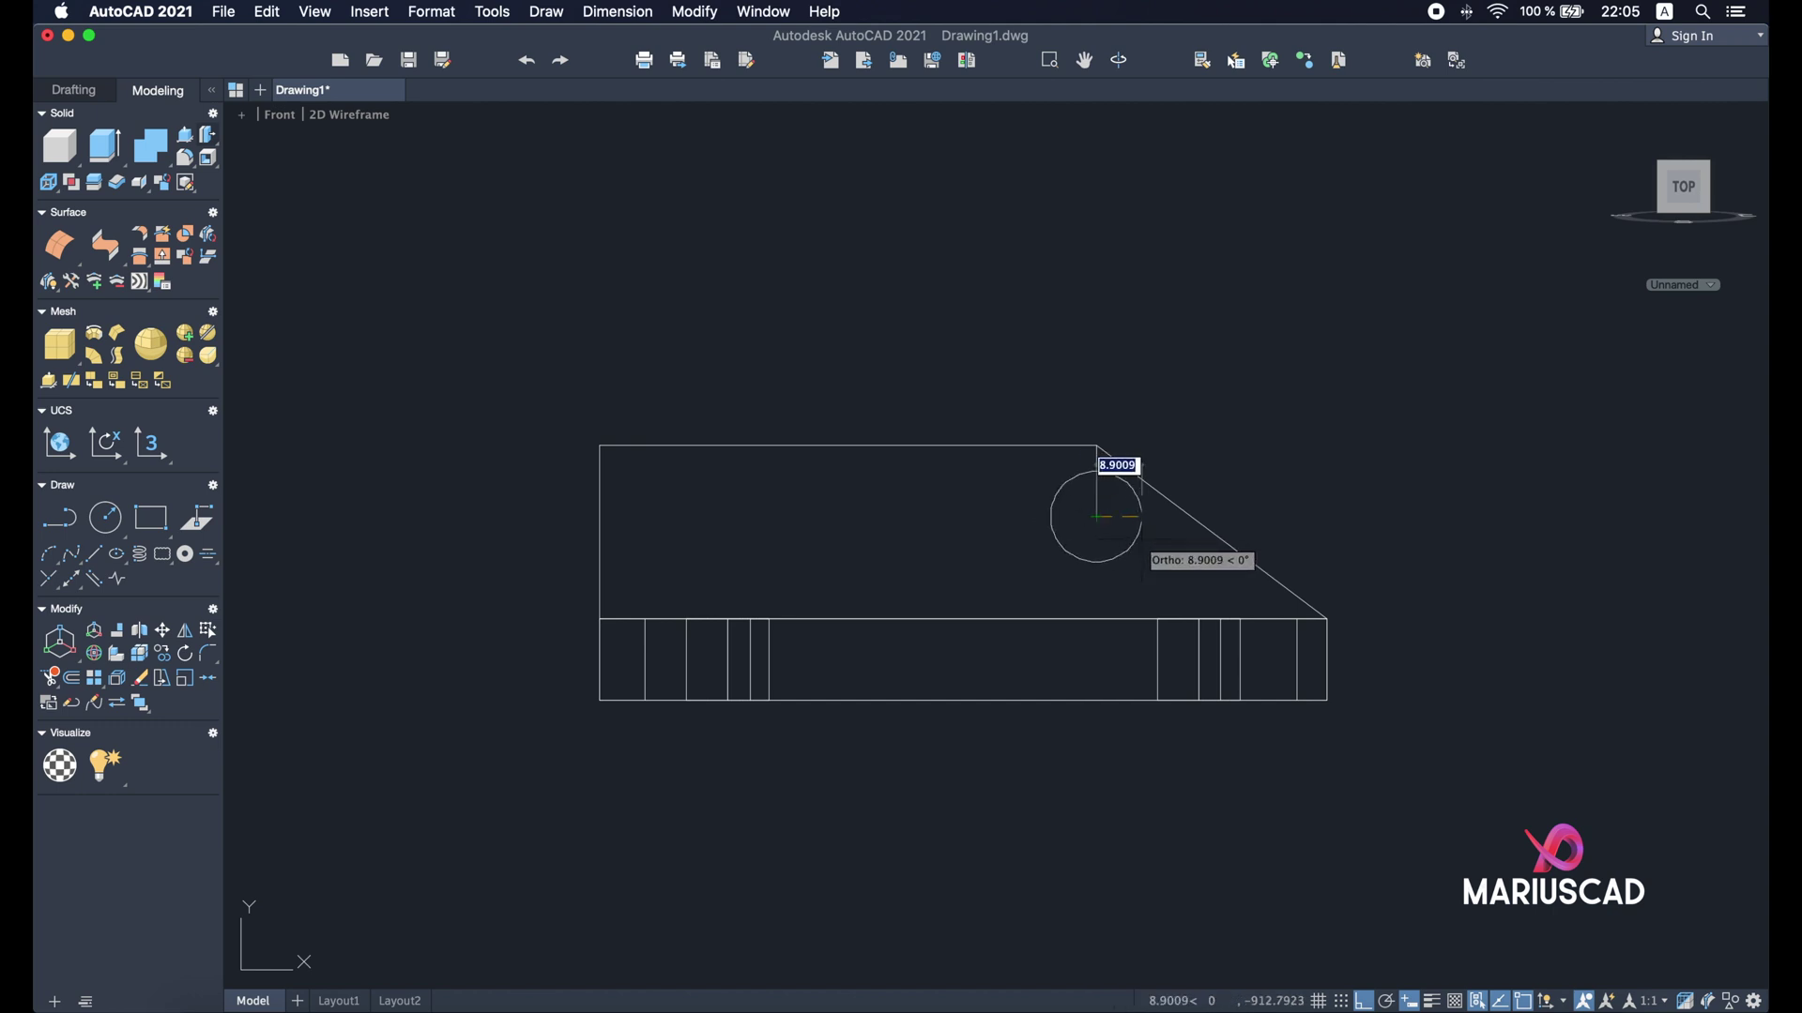
type("8")
key("Return")
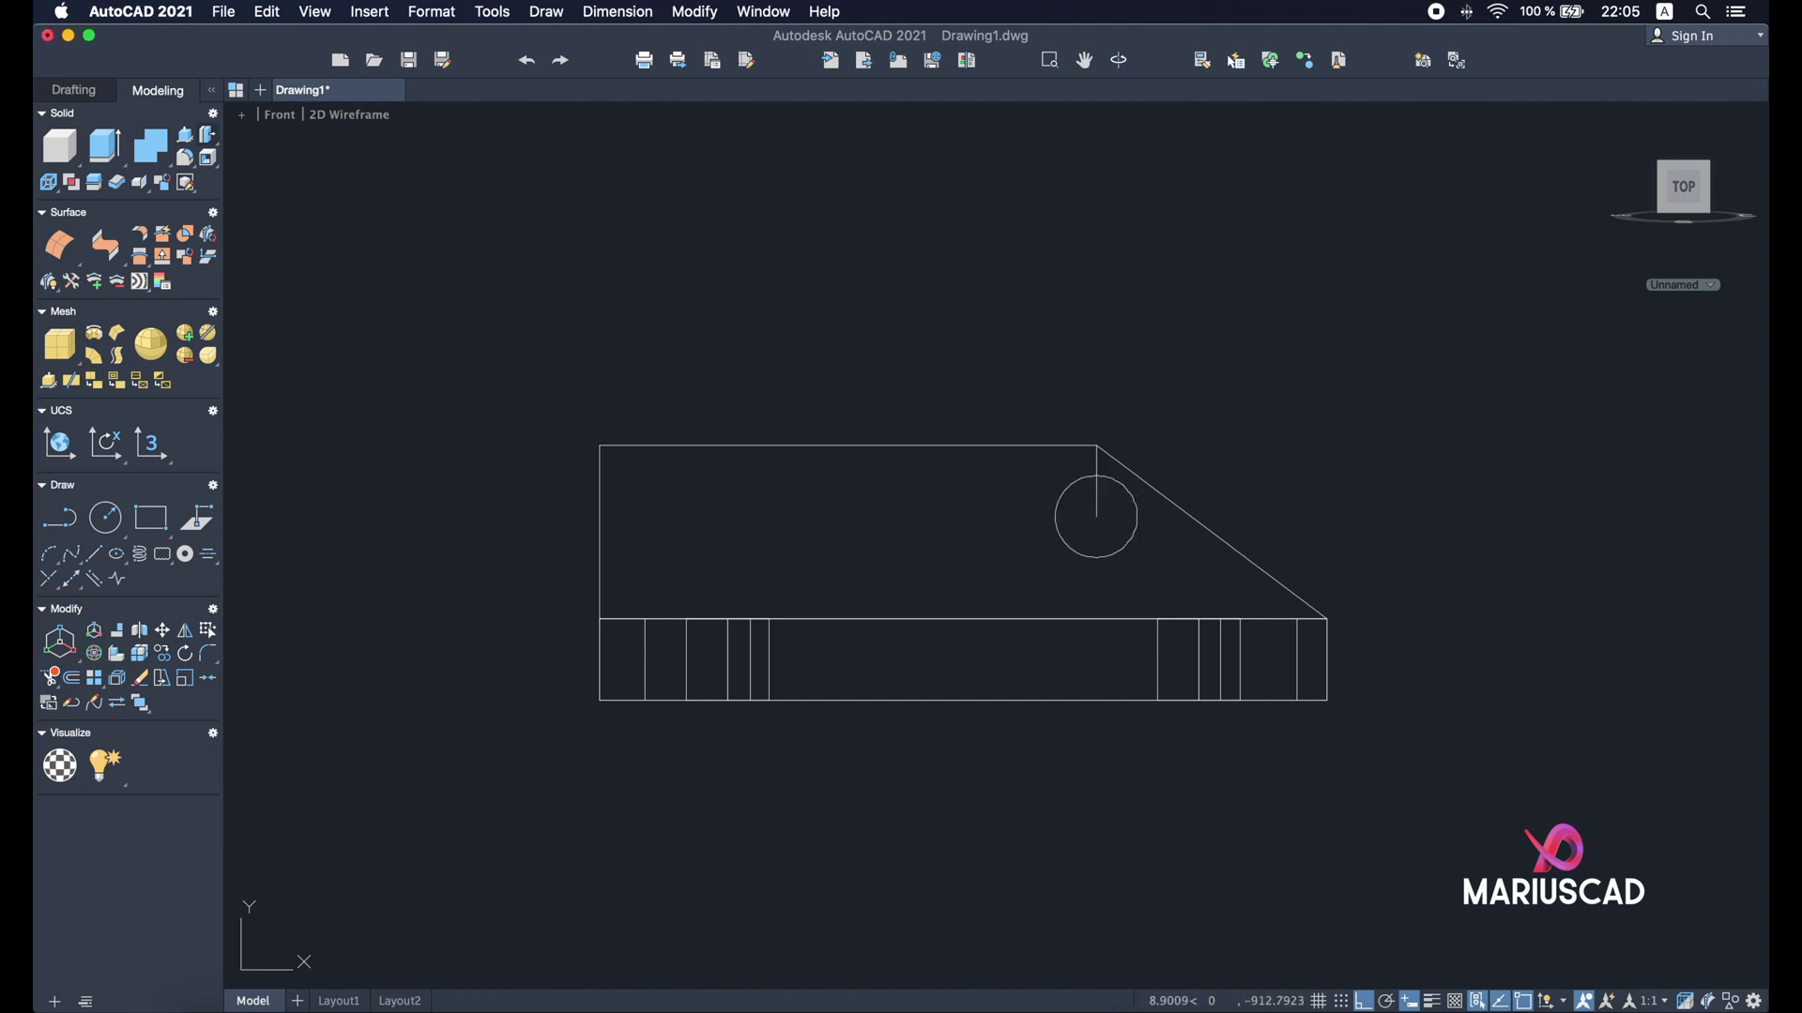
left_click(1097, 471)
key("Escape")
- Fillet the corner between the wall profile's sloped line and its top line
type("f")
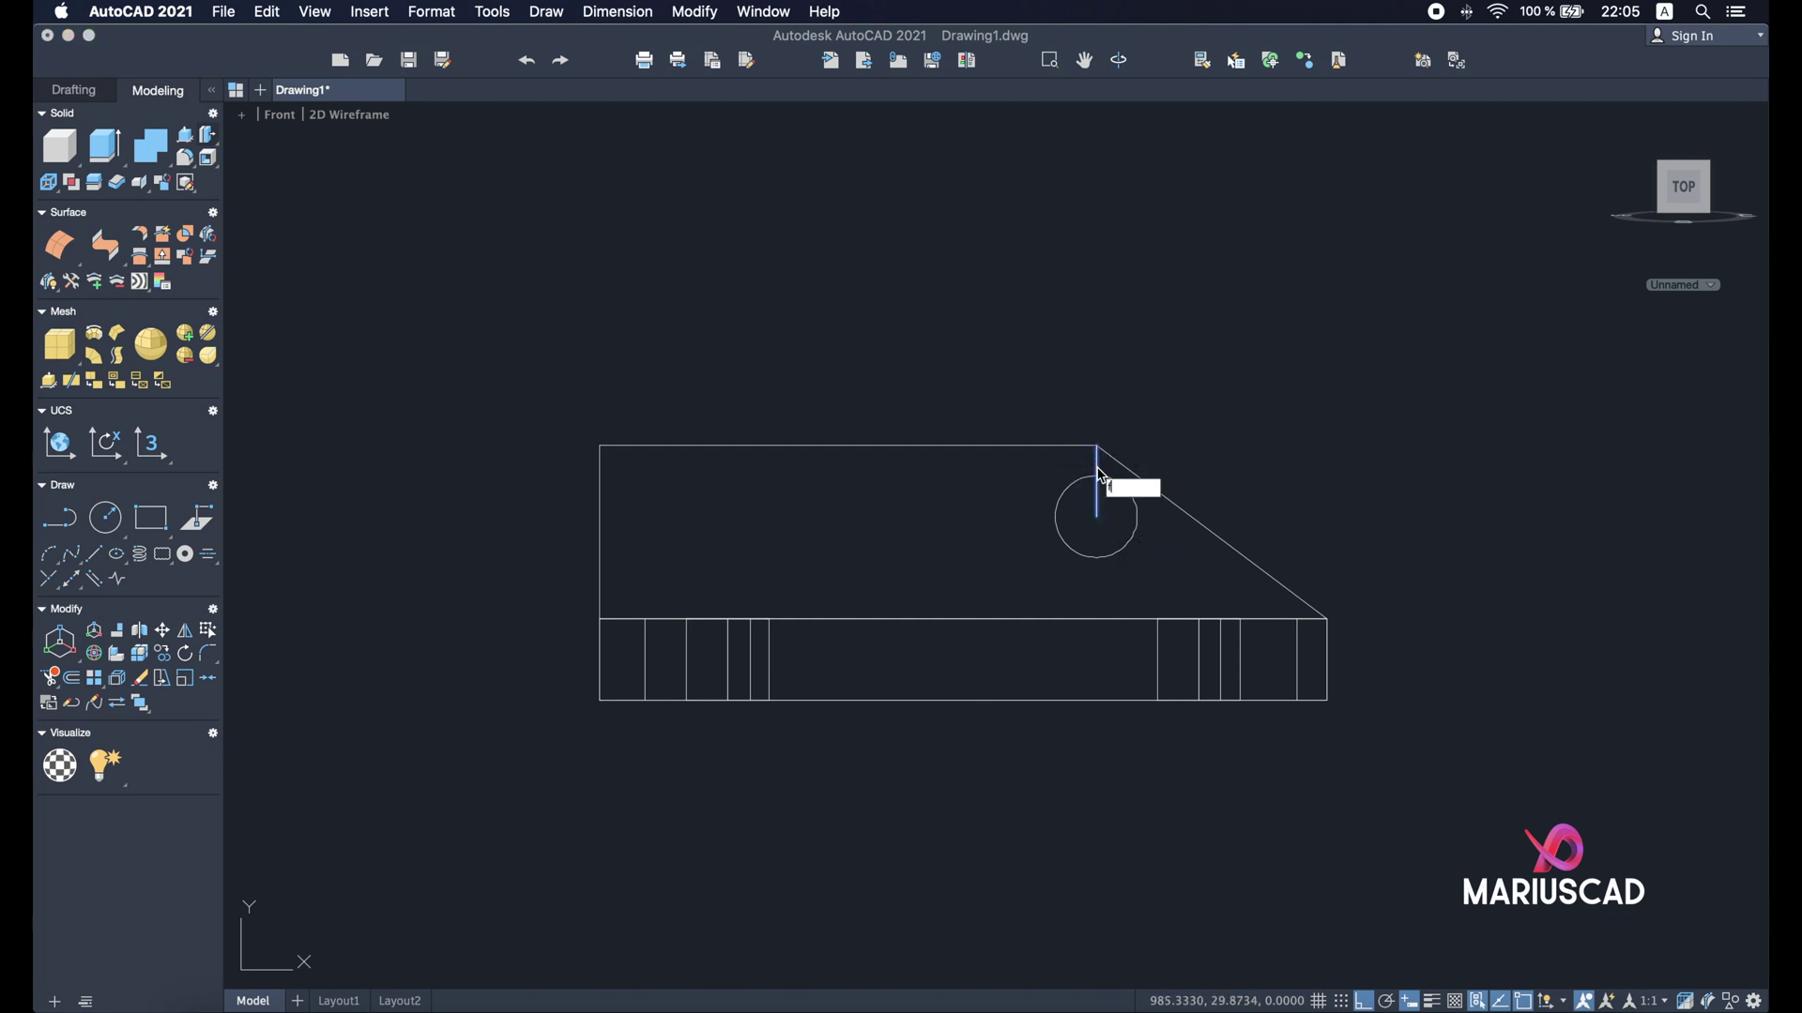
type("ill")
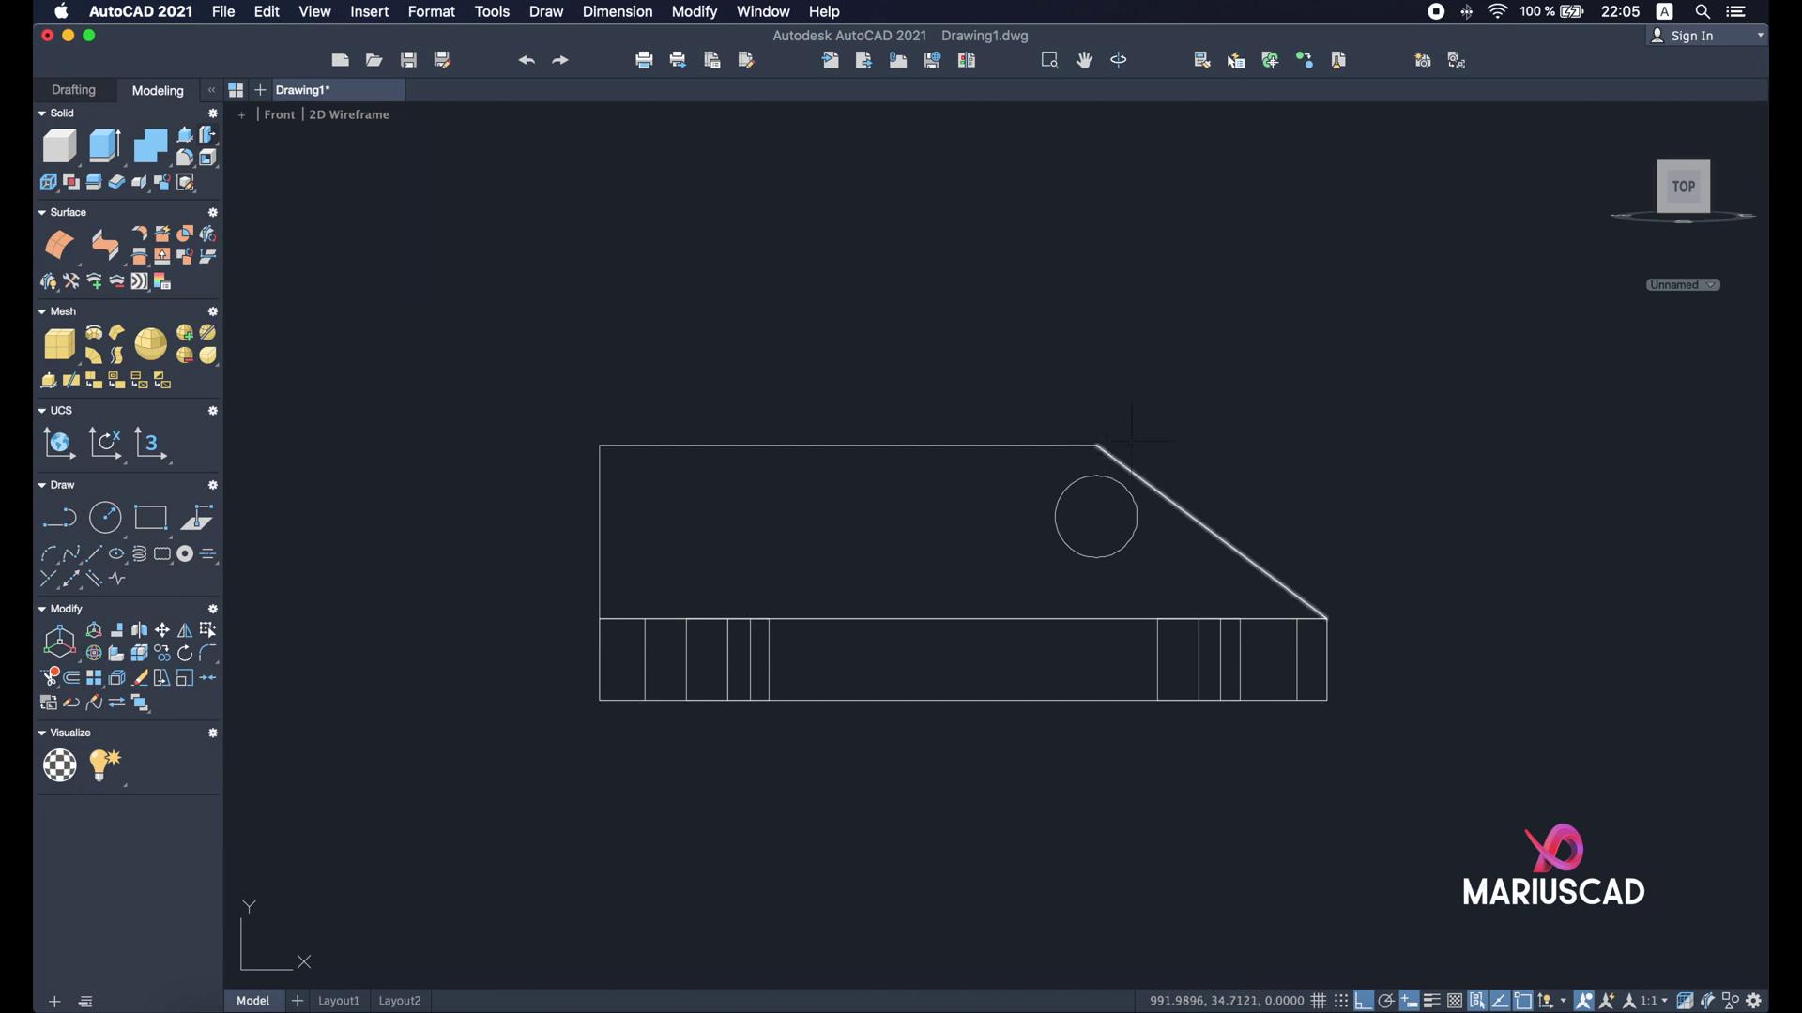
type("e")
key("Return")
type("r")
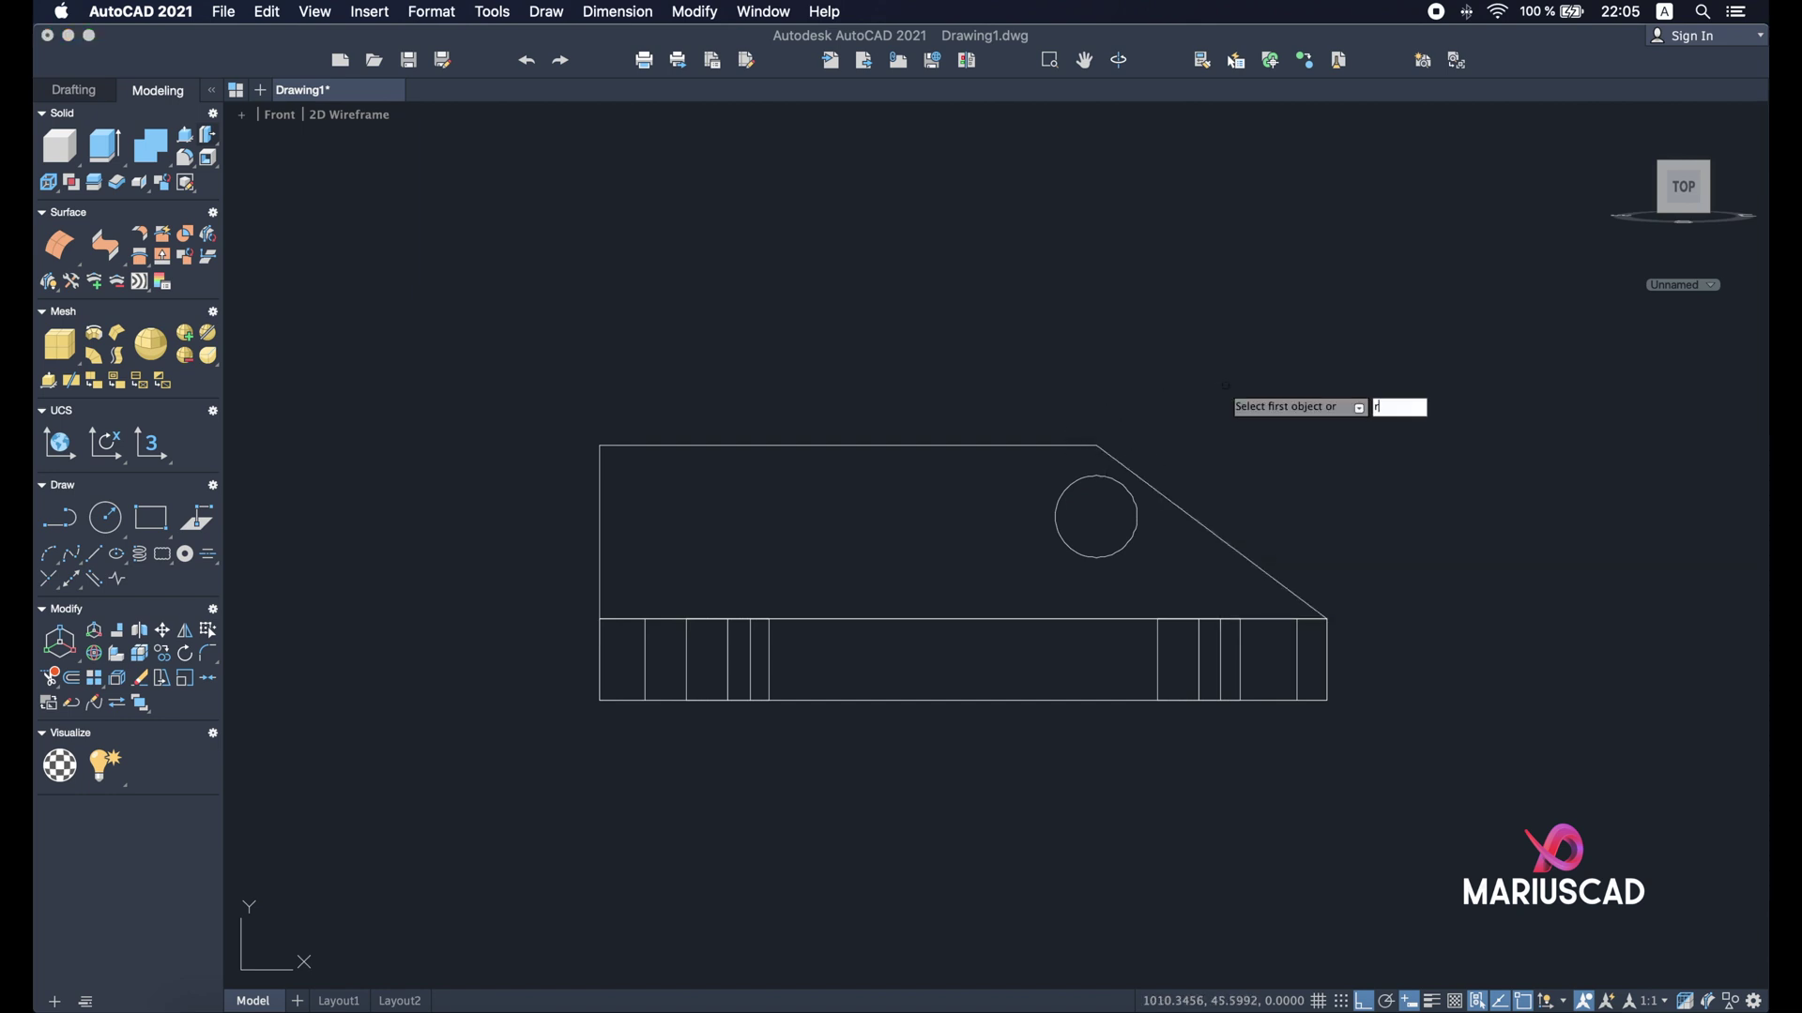
key("Return")
type("44")
key("Return")
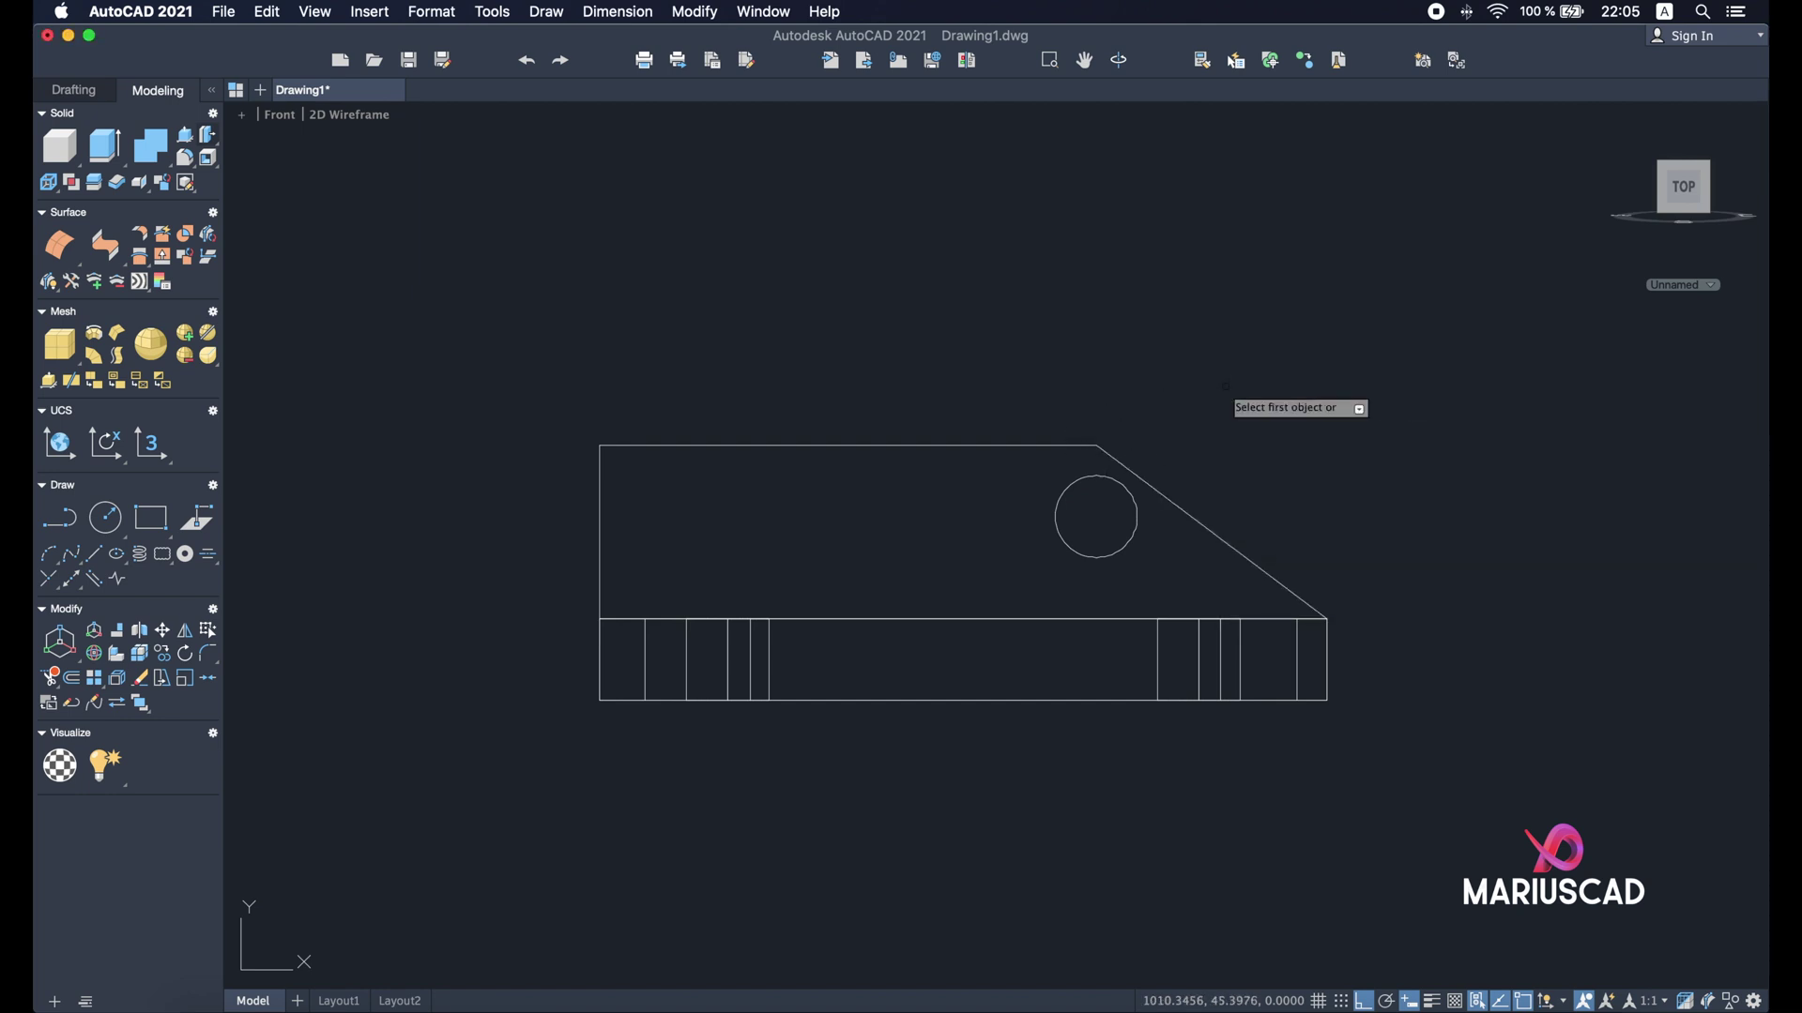
left_click(1117, 460)
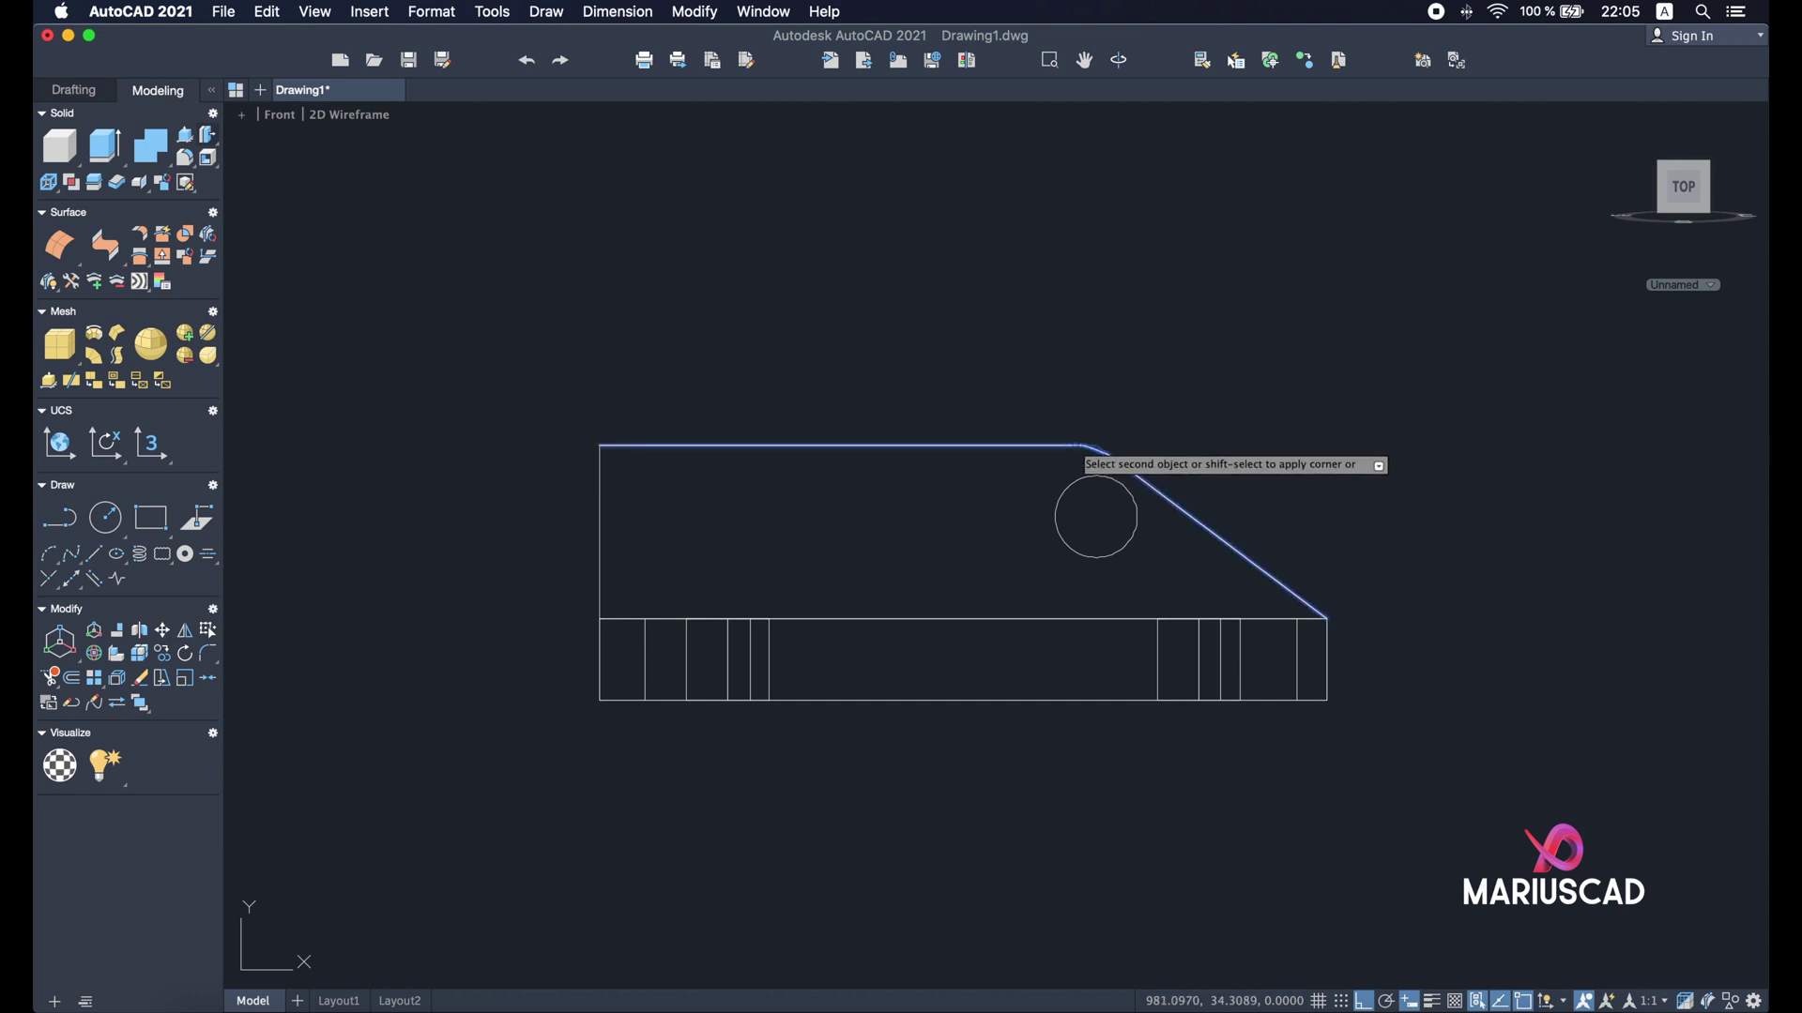
left_click(1075, 446)
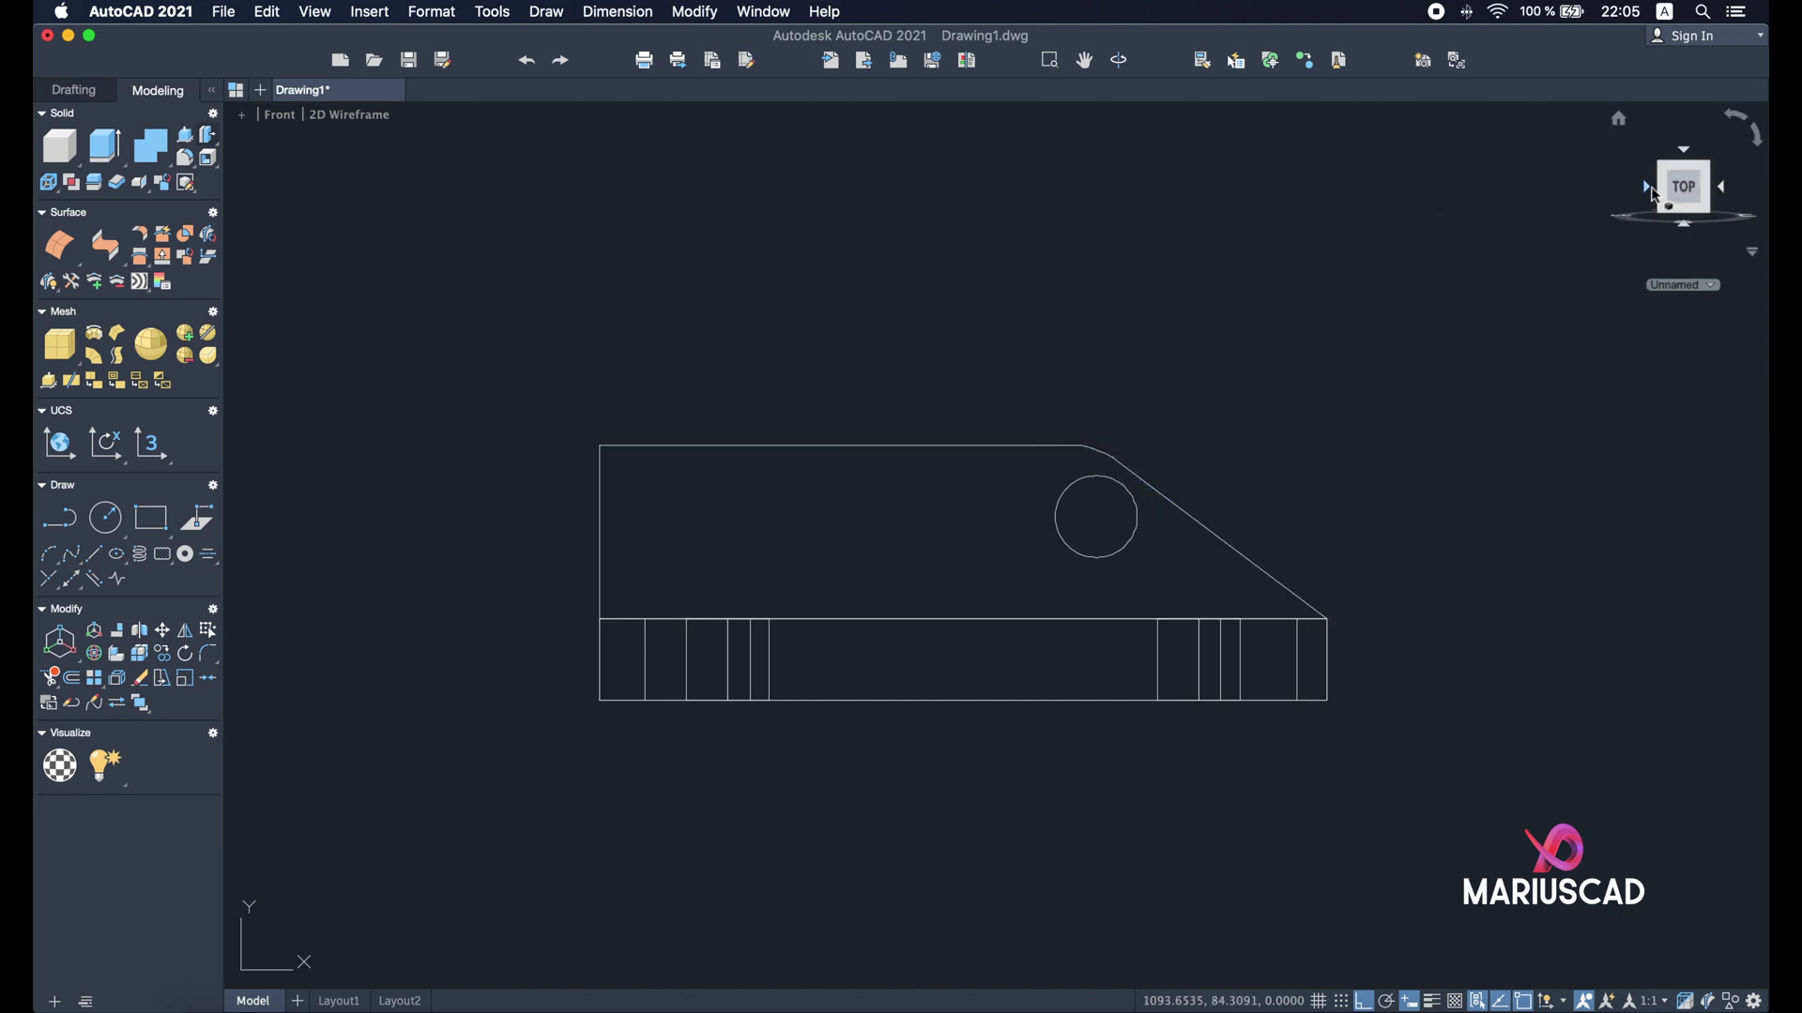
- Draw a circle of radius 14 centred on the upper end of the wall's left vertical line
left_click(1618, 119)
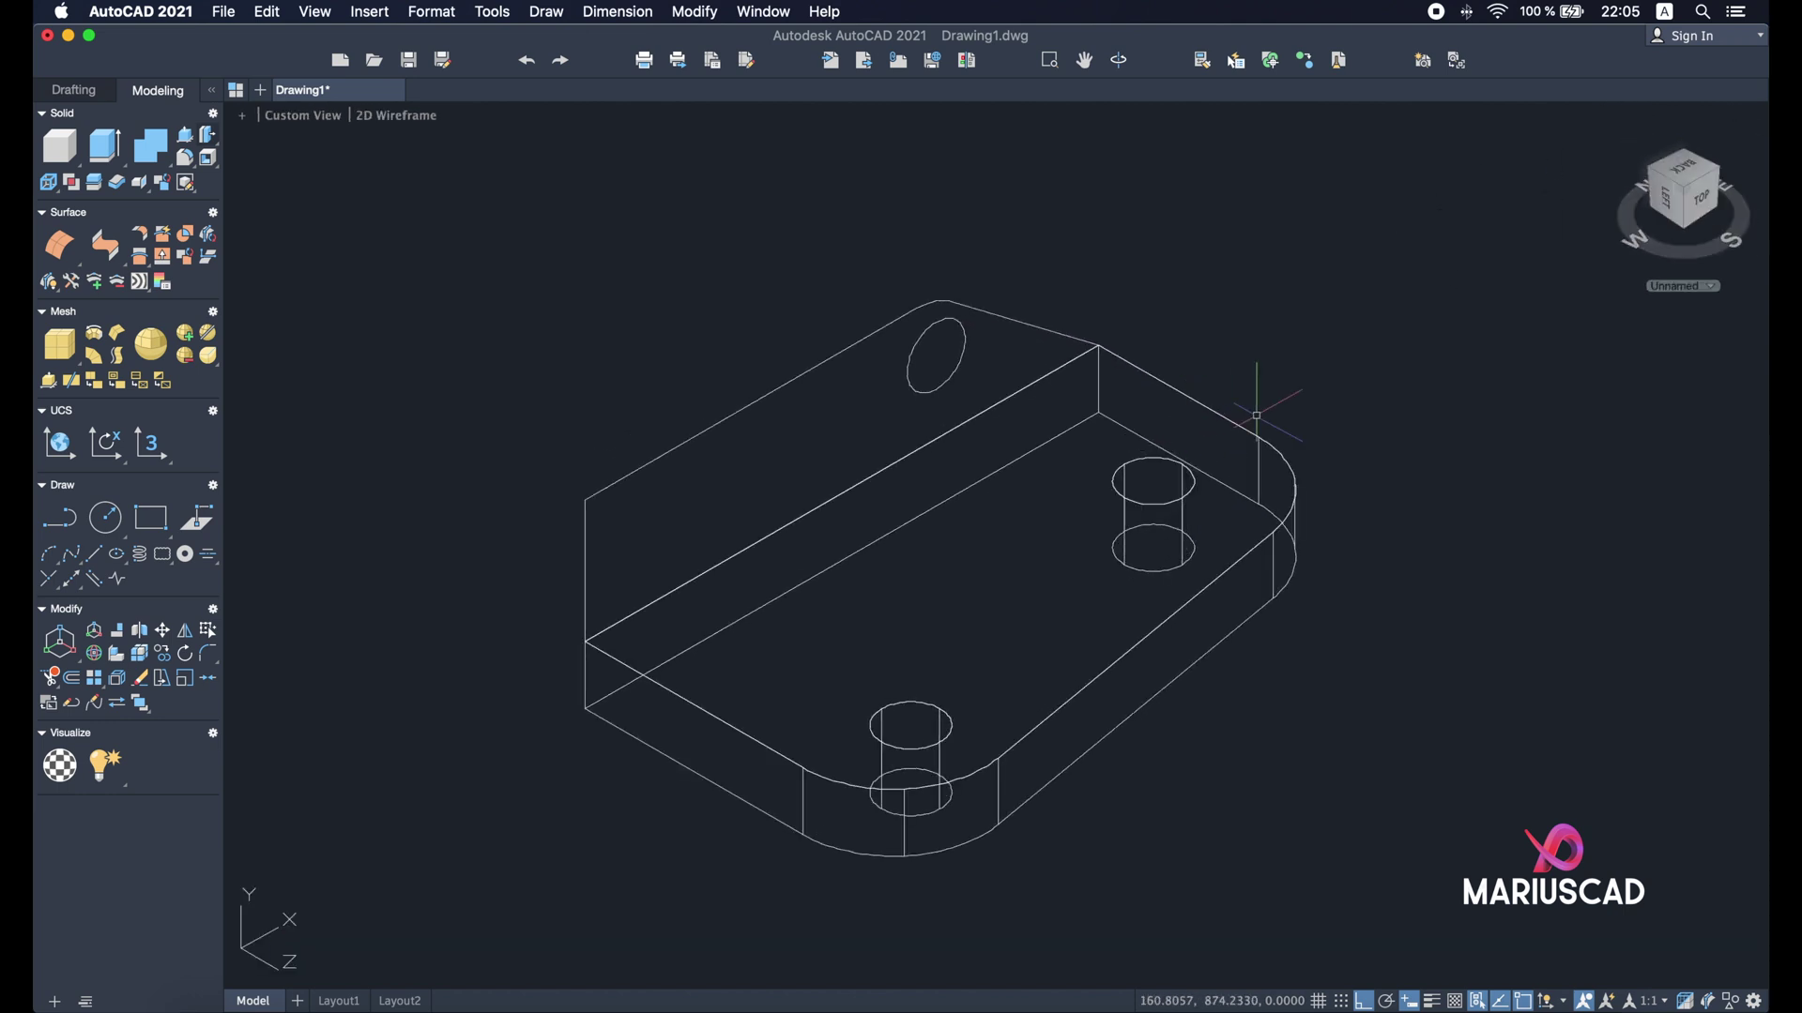
middle_click_drag(1259, 402, 1307, 390, "shift")
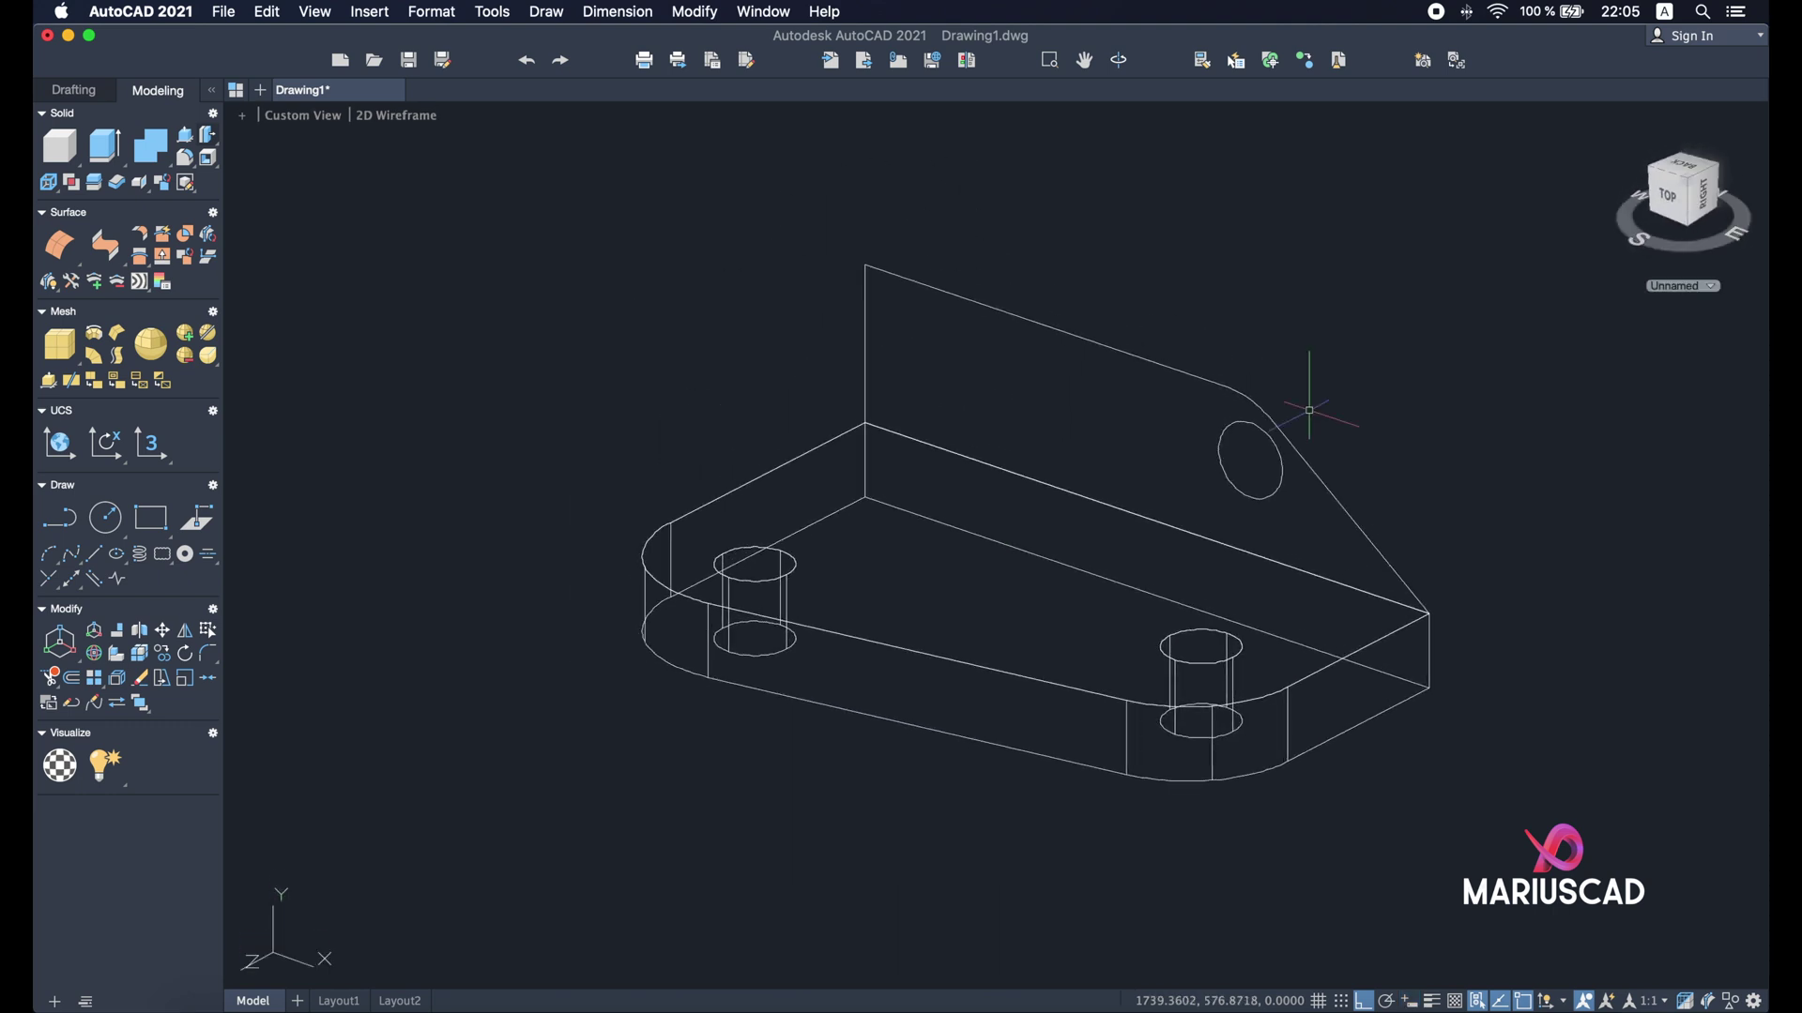
middle_click_drag(901, 349, 898, 484)
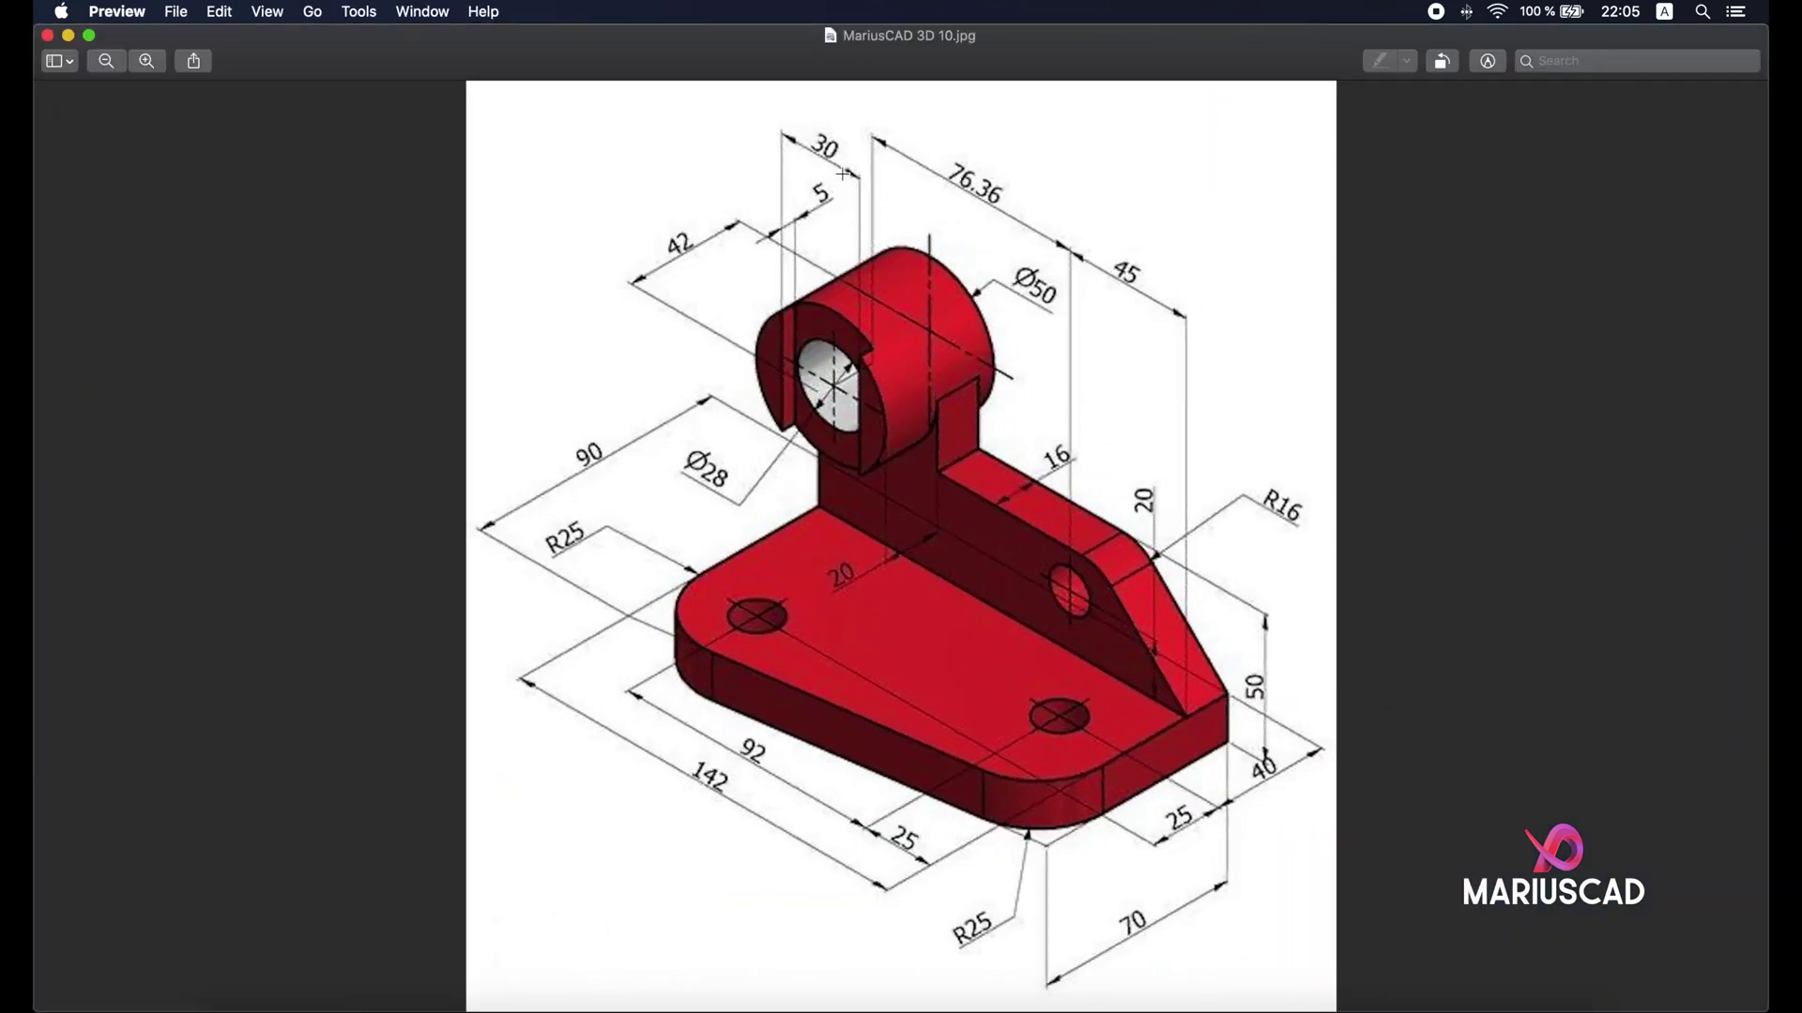
left_click(68, 36)
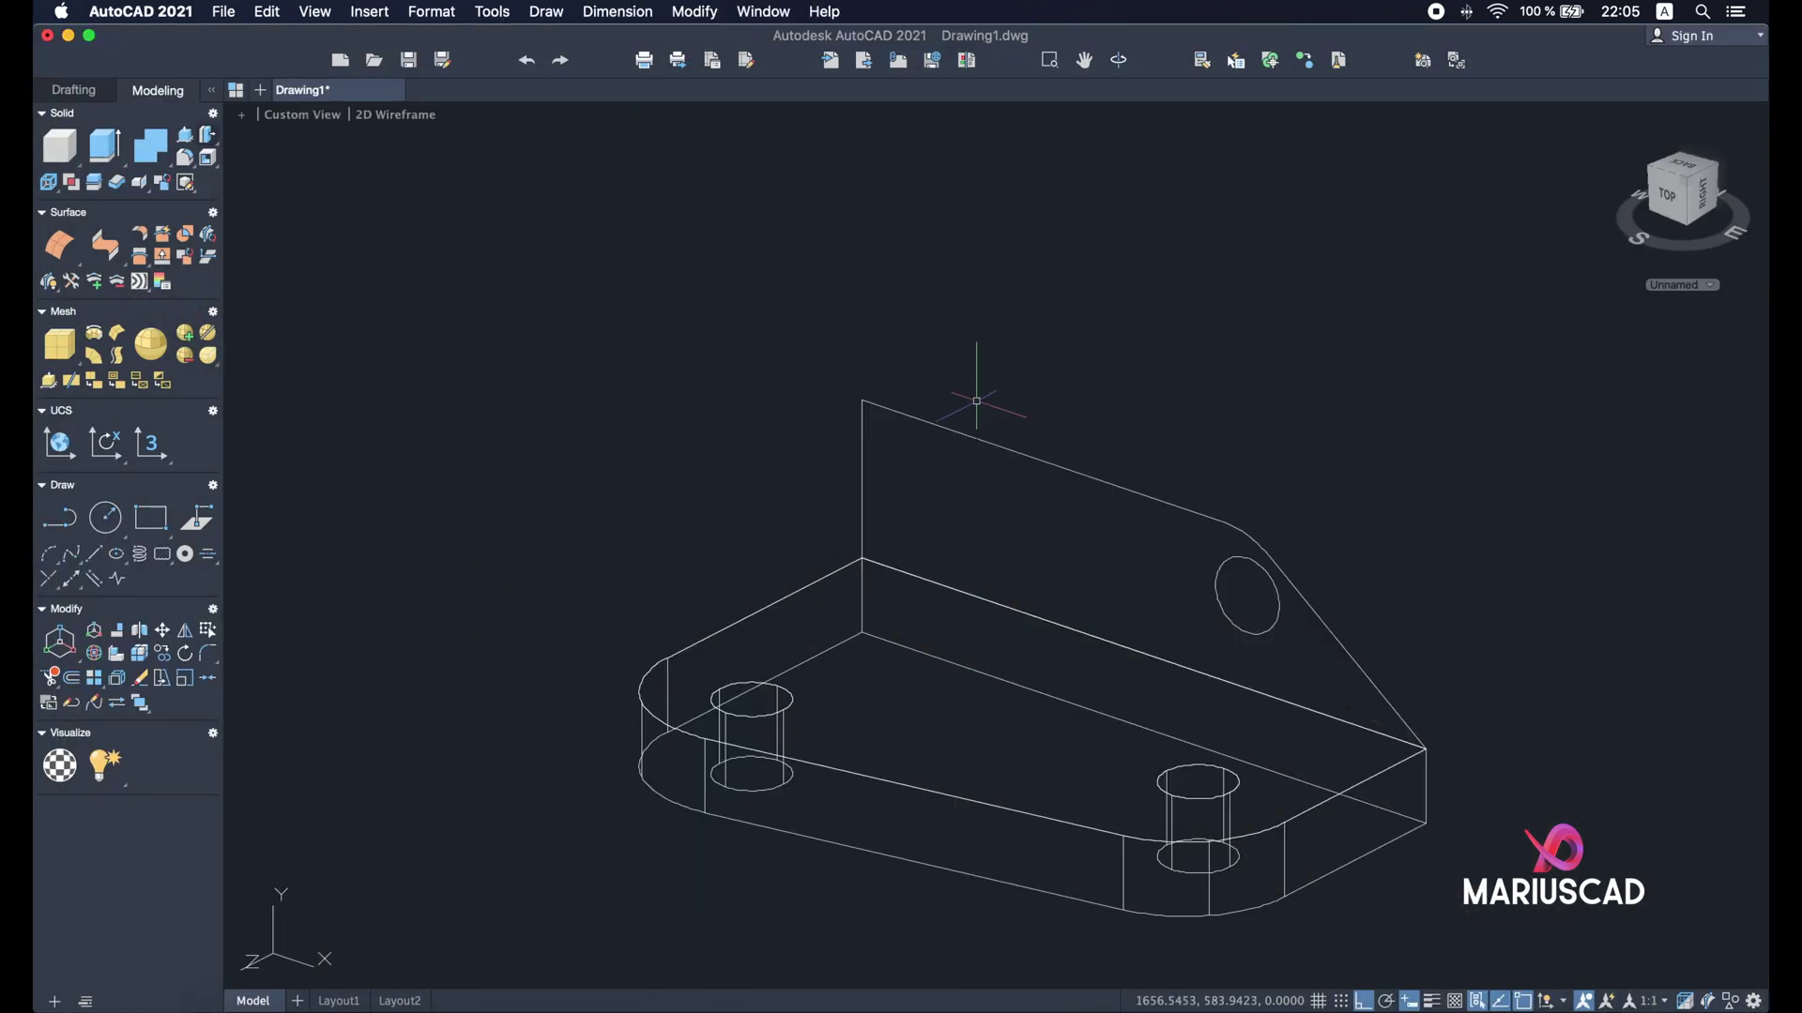
type("cir")
key("Return")
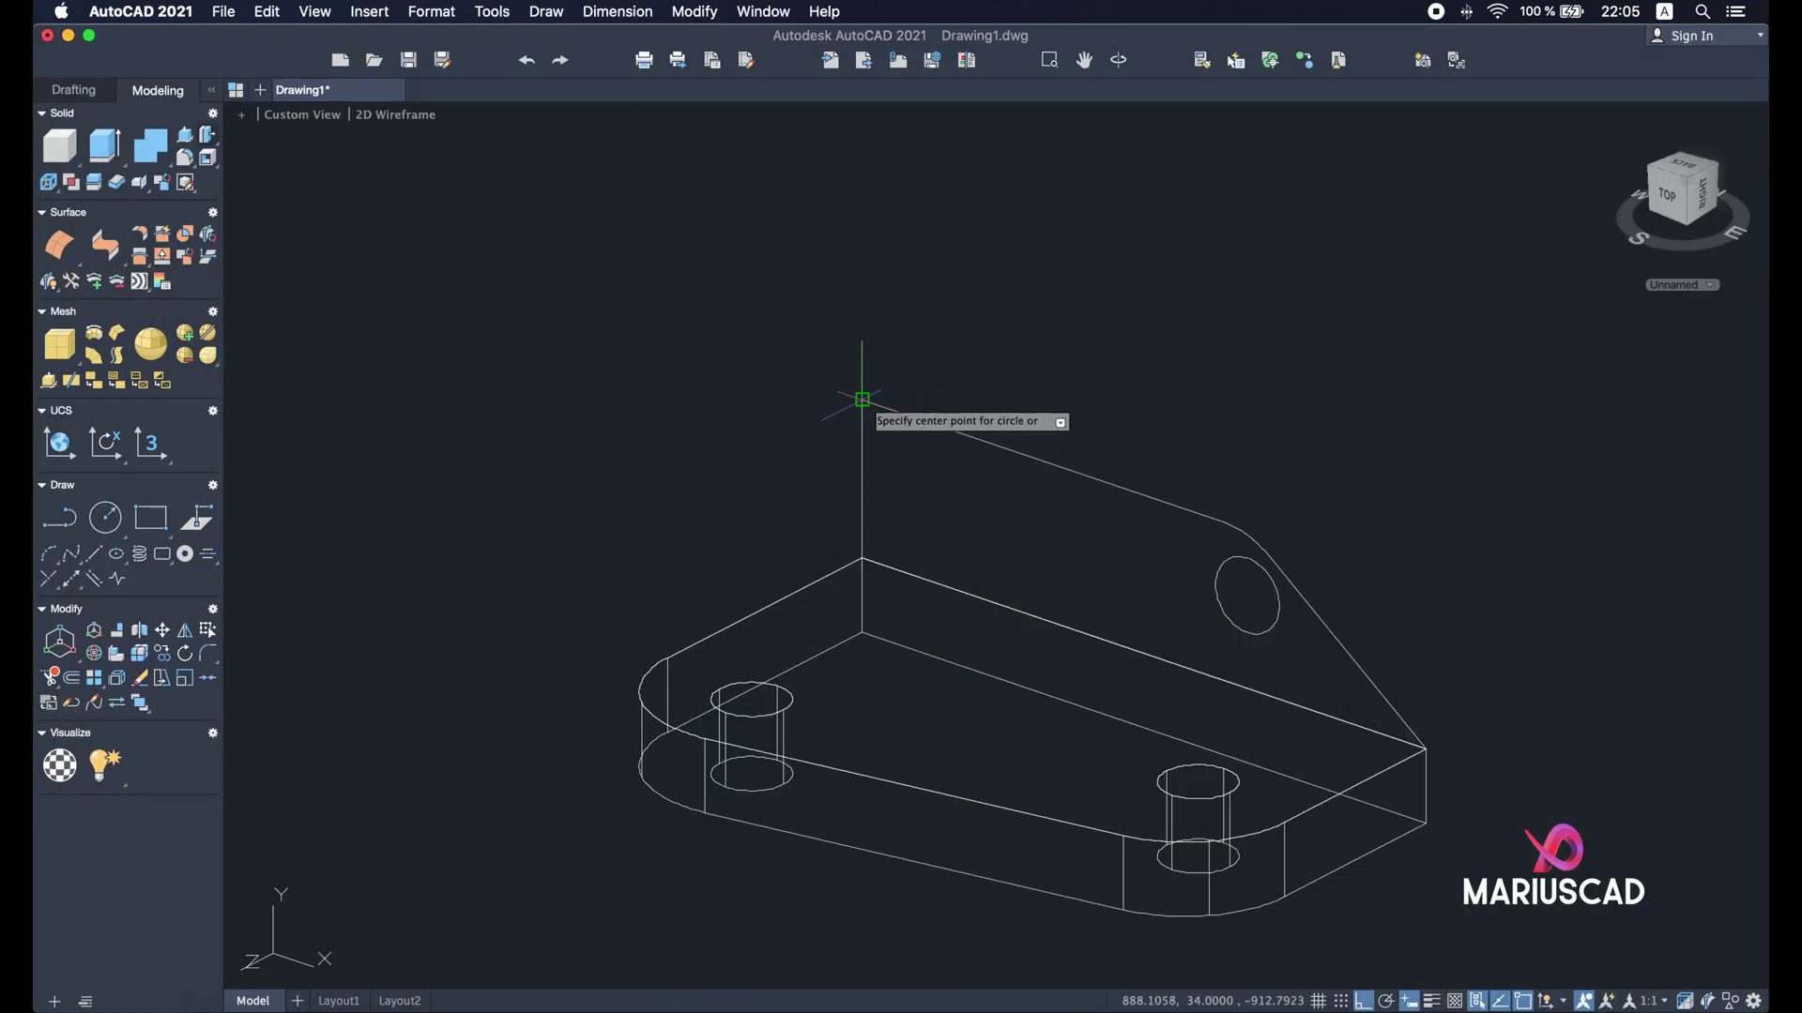
left_click(863, 399)
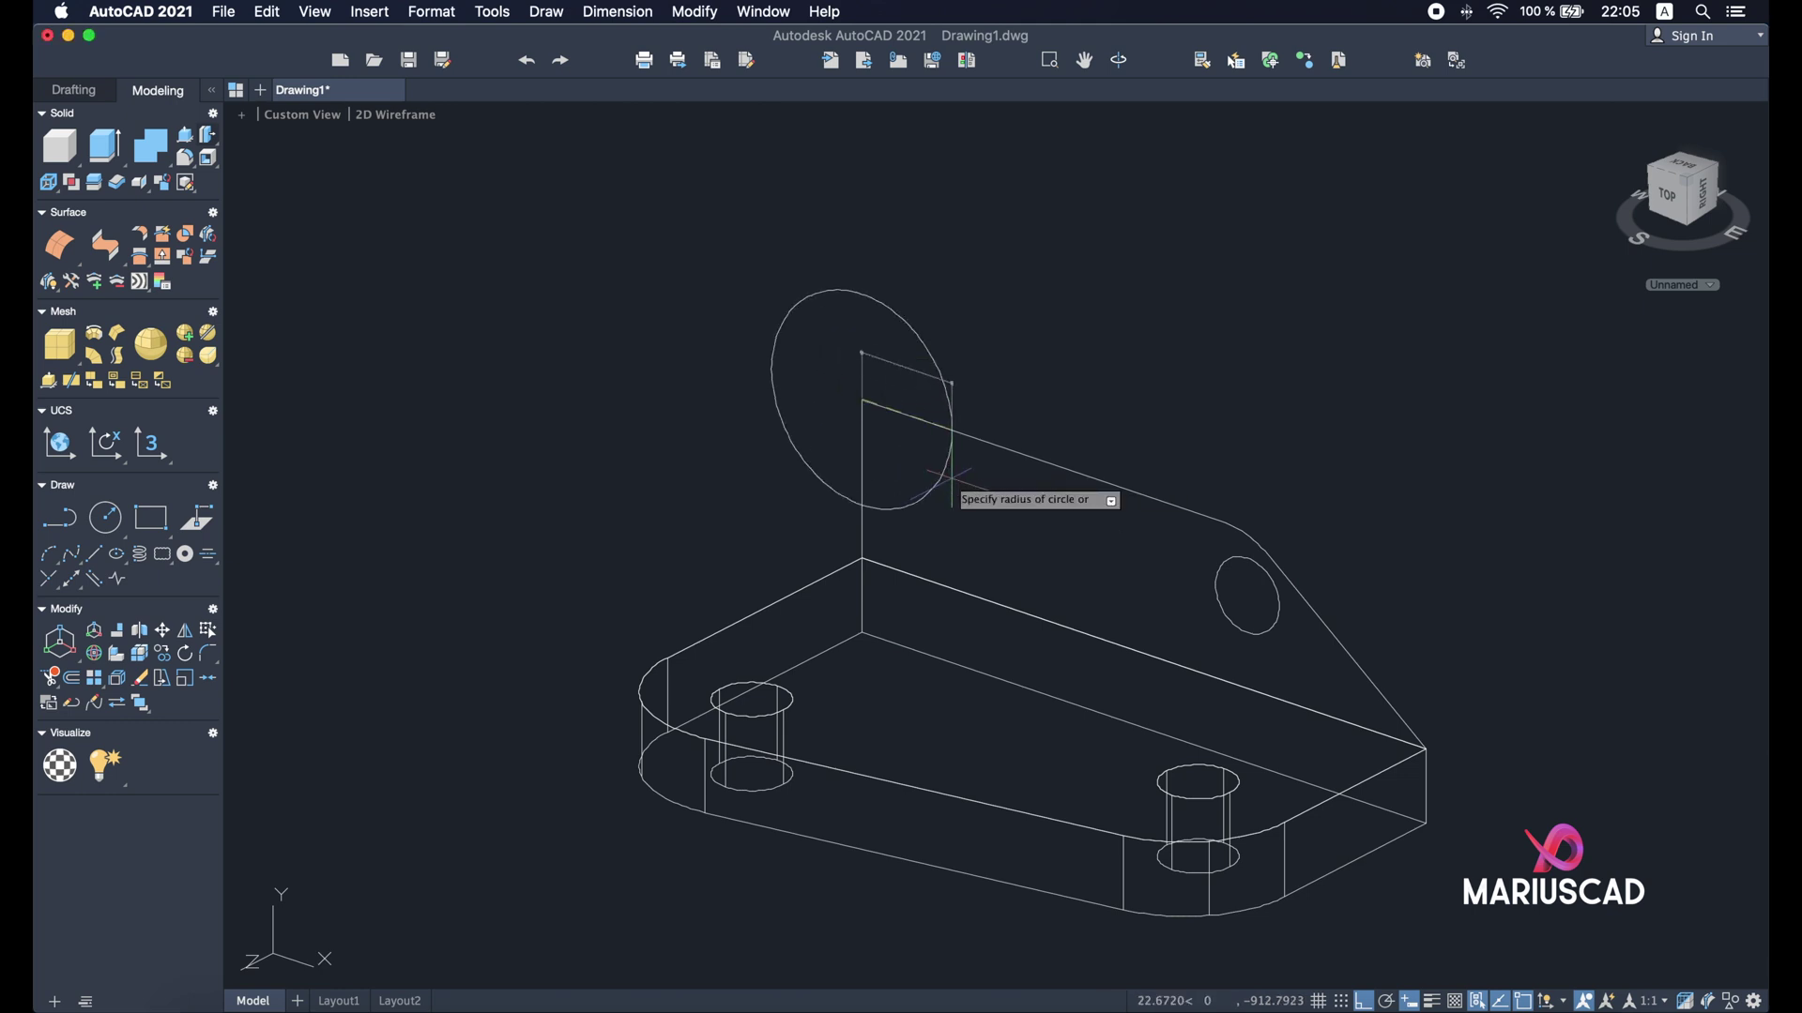
type("14")
key("Return")
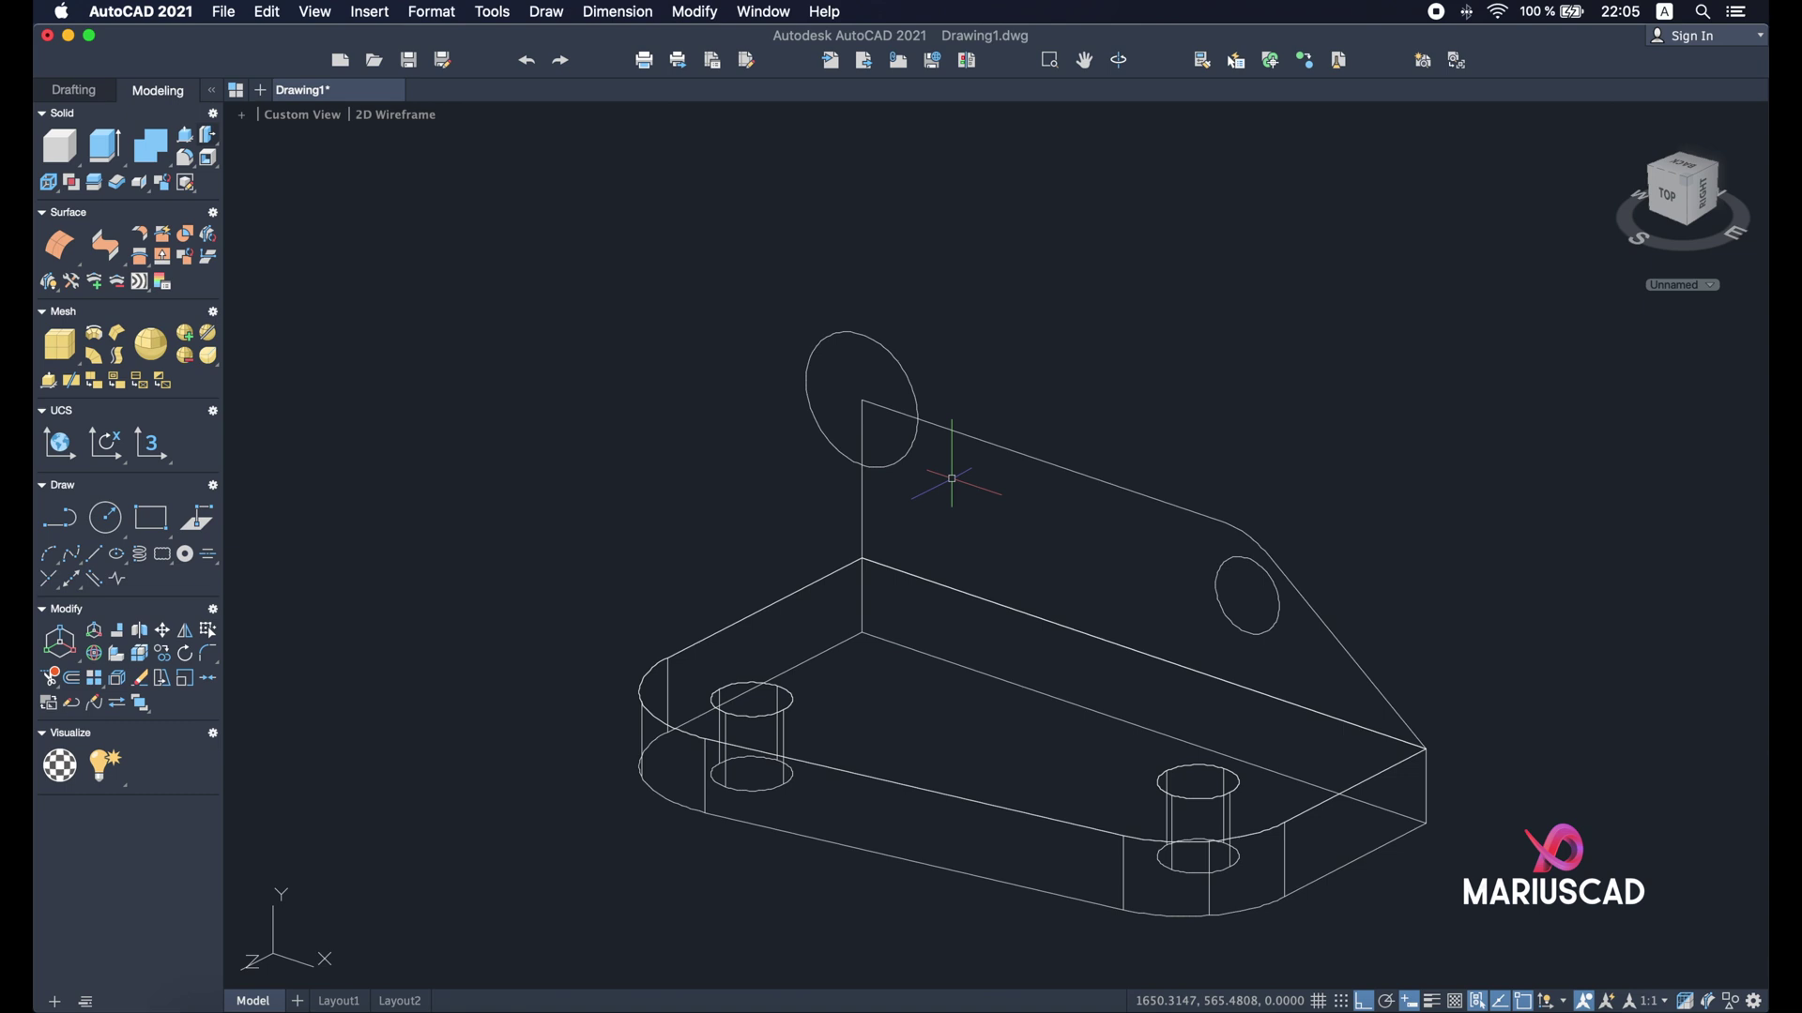
- Draw a concentric circle of diameter 50 around the radius 14 circle
type("cir")
key("Return")
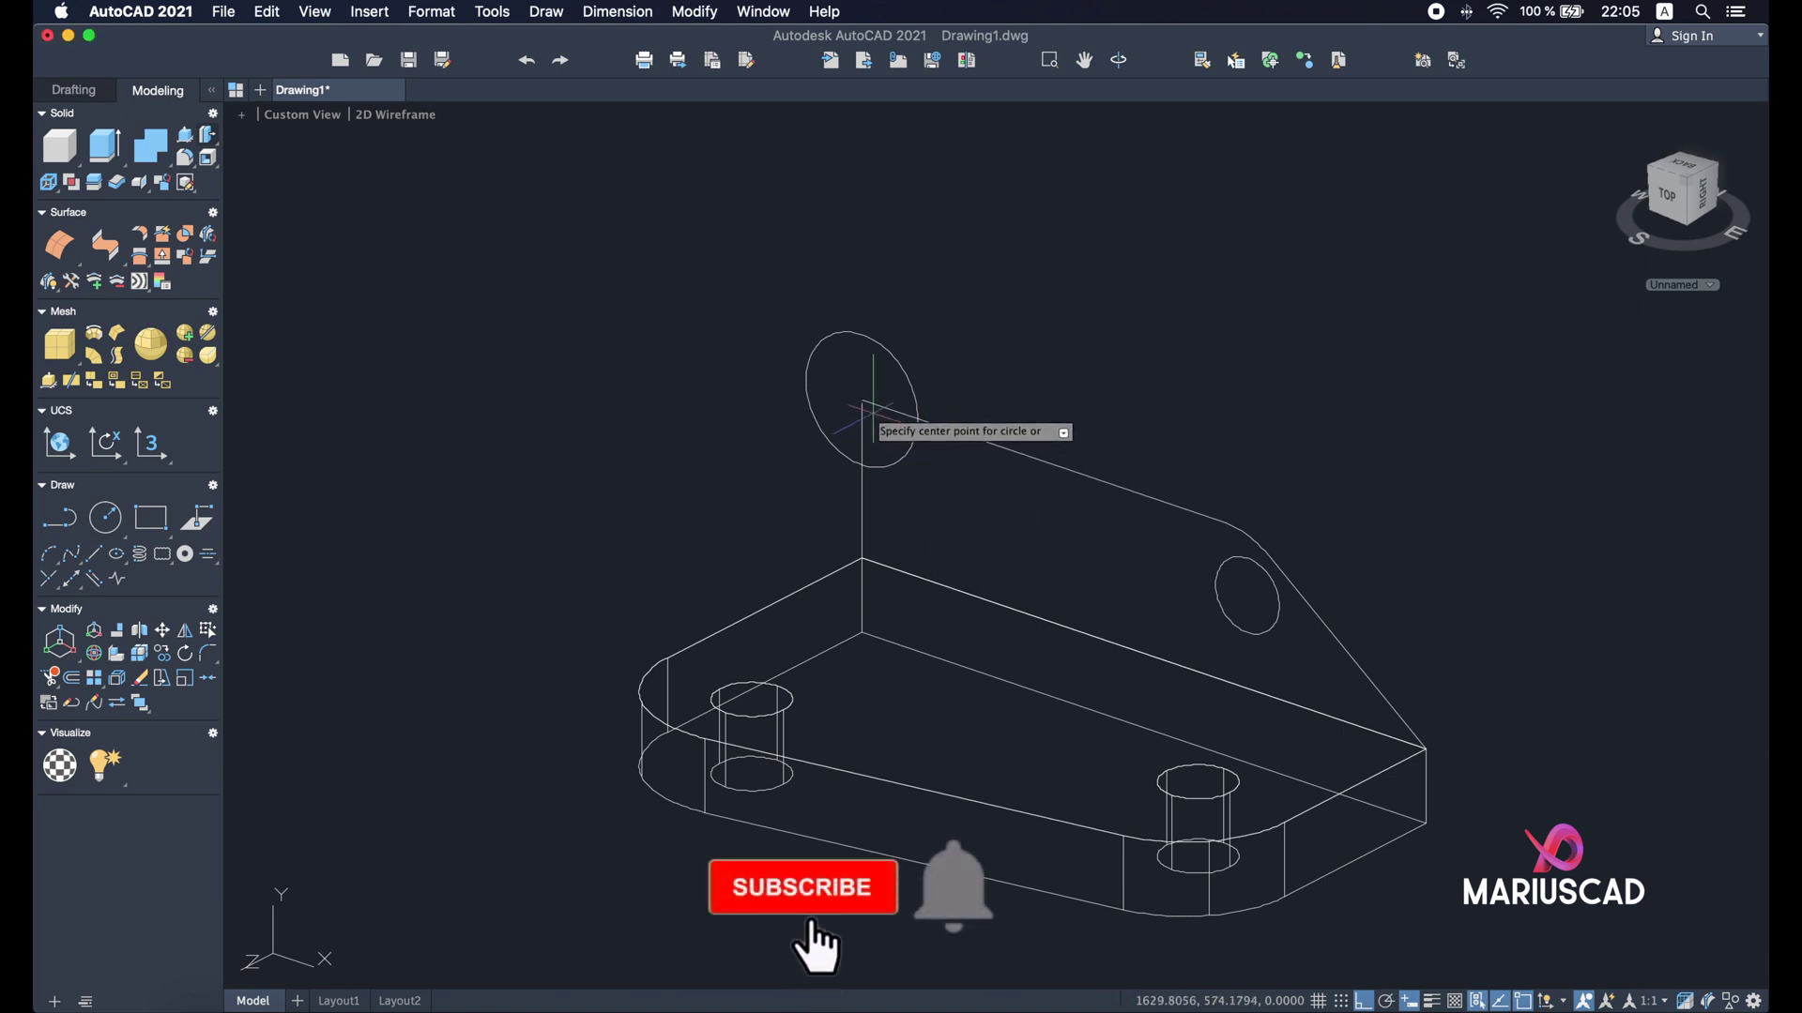
left_click(862, 399)
type("d")
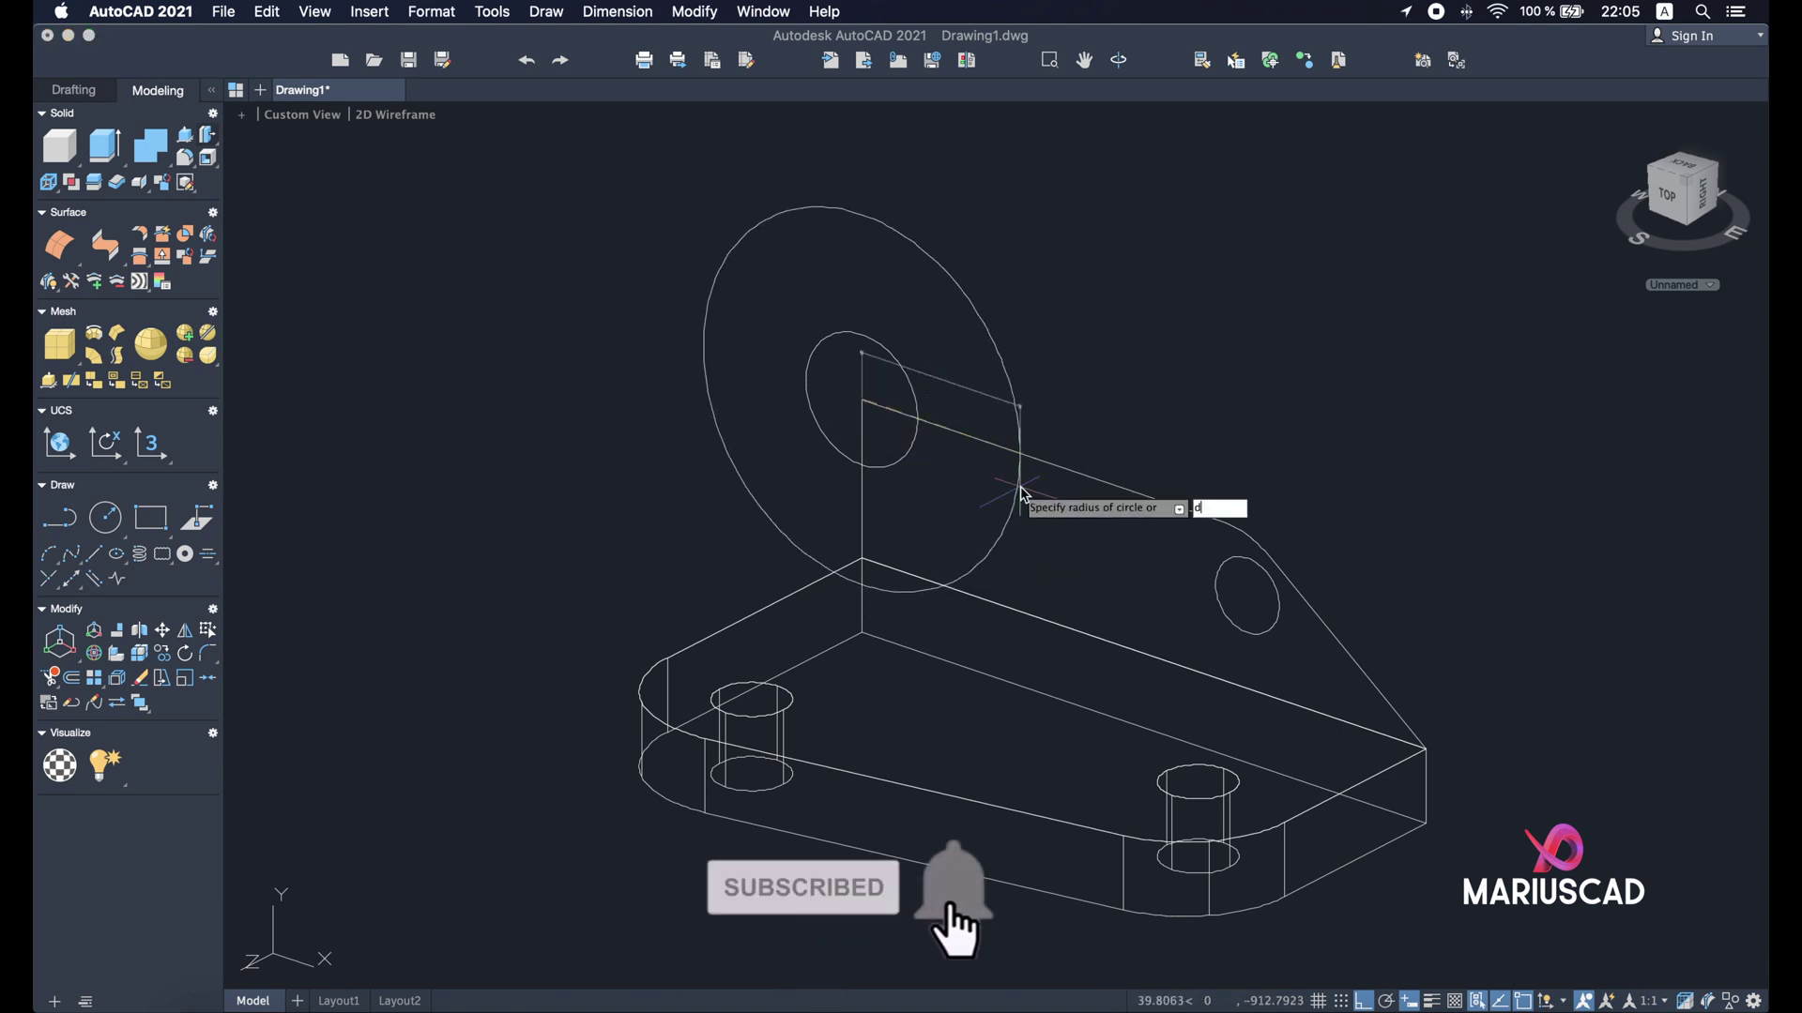
key("Return")
type("50")
key("Return")
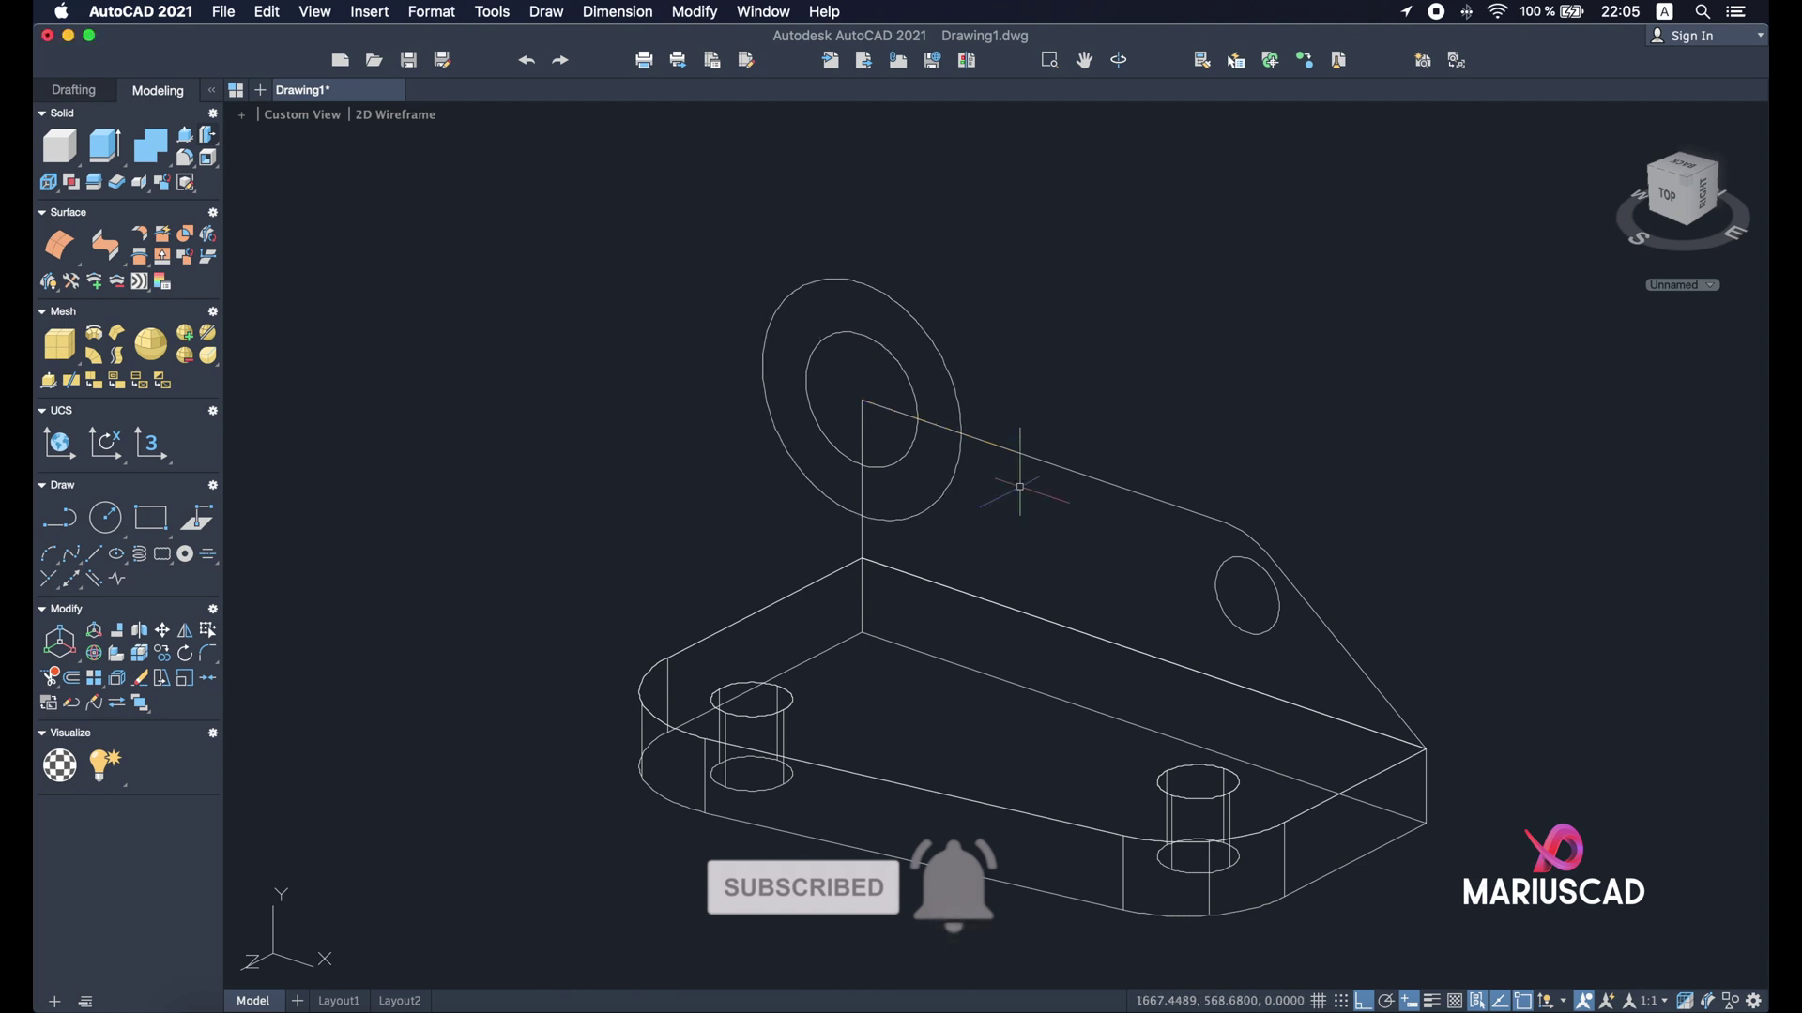
- Move both concentric circles so the outer circle's left quadrant meets the upper end of the wall's left vertical line
left_click(1020, 389)
left_click(830, 314)
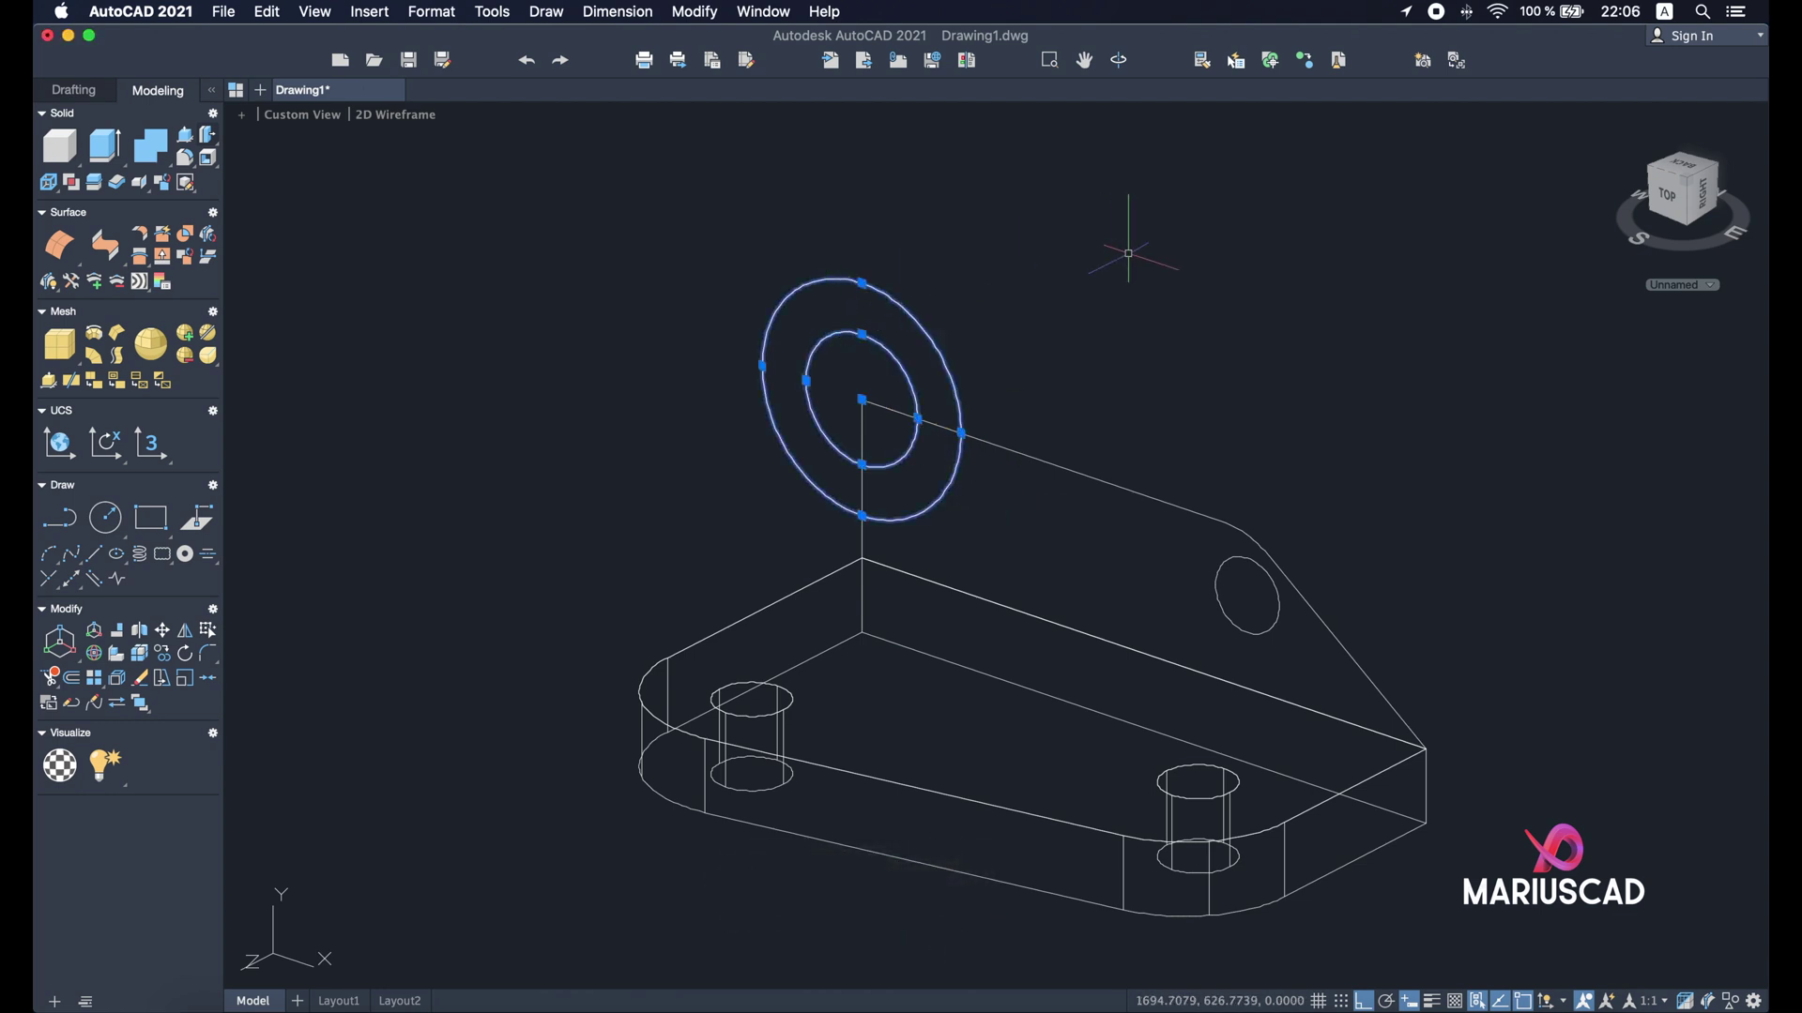
type("m")
key("Return")
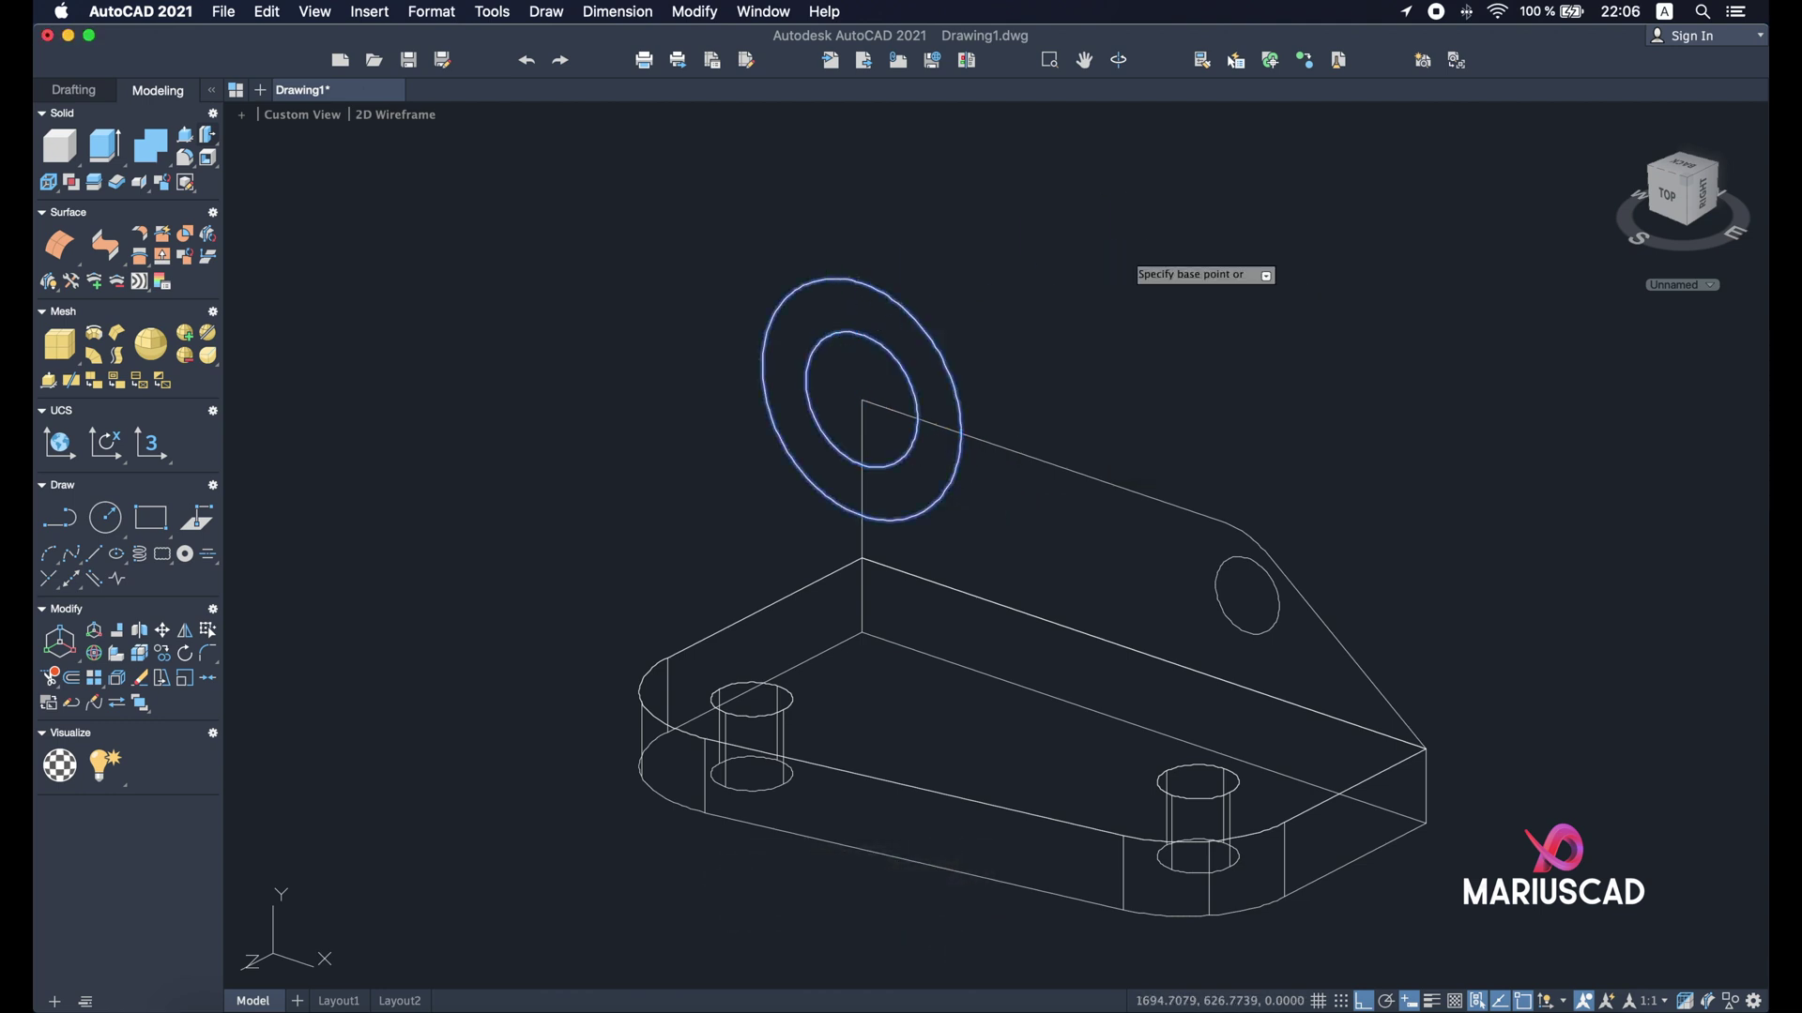
left_click(762, 366)
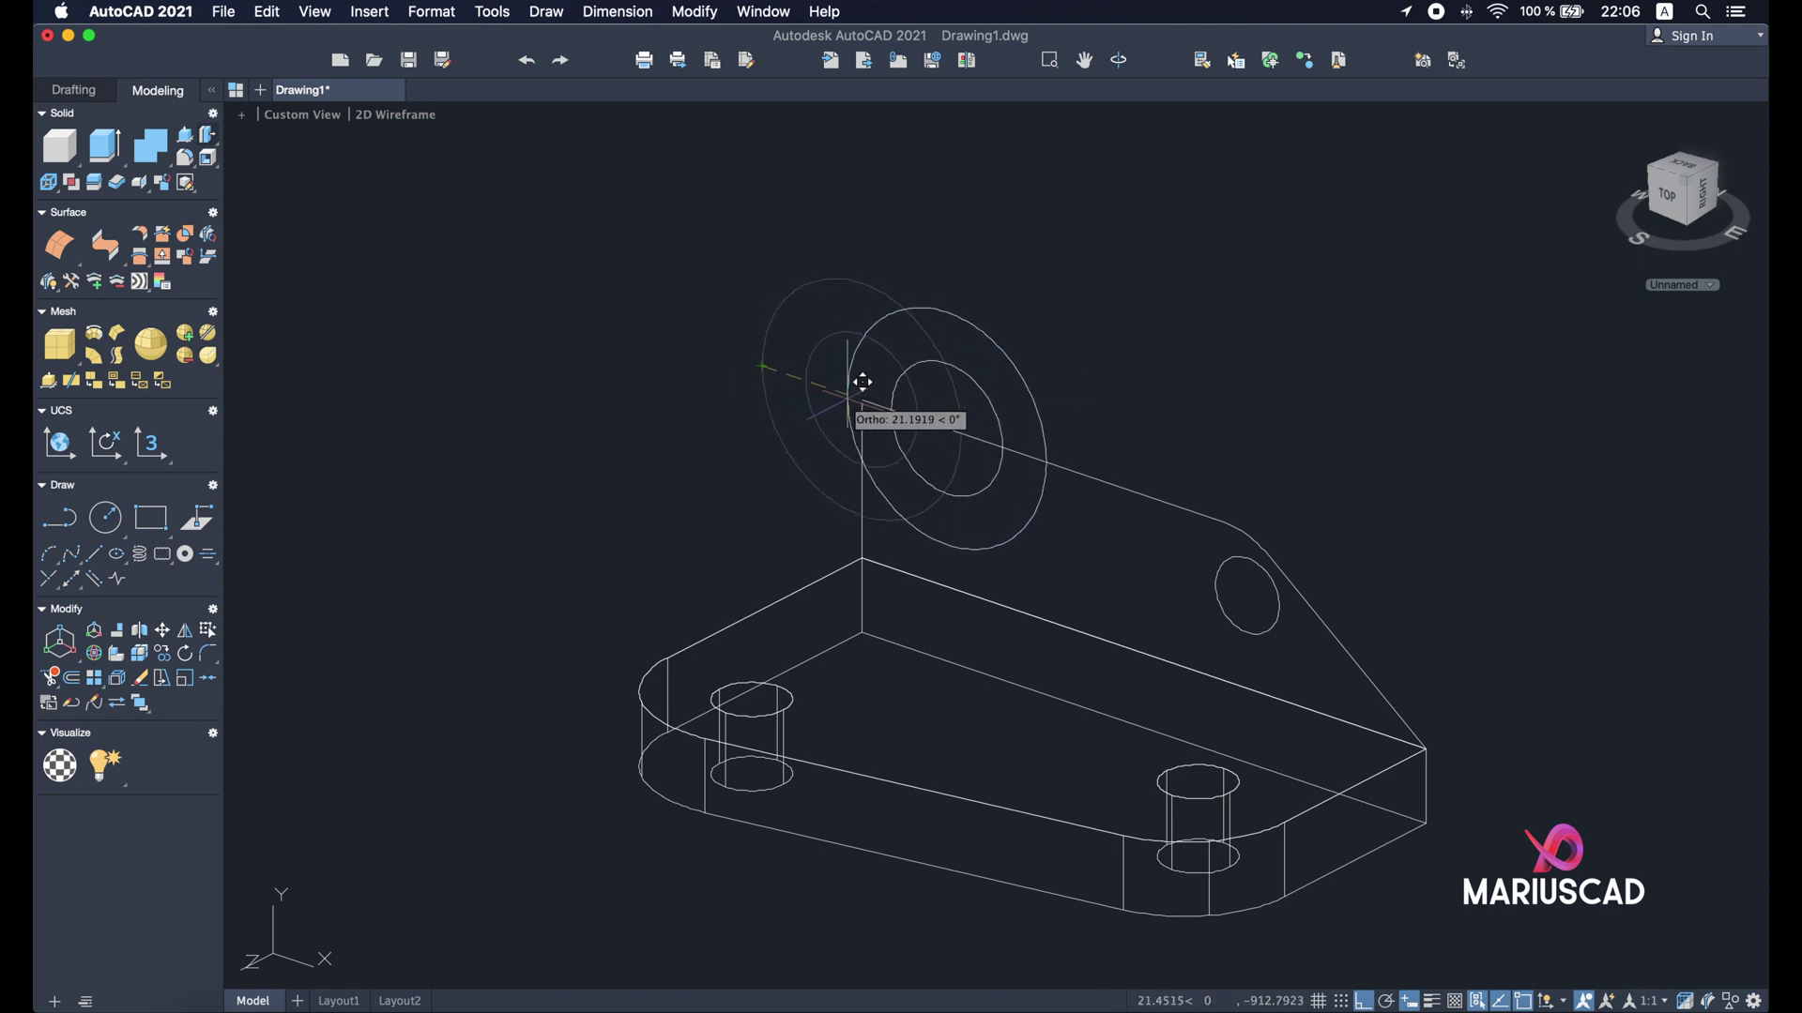
left_click(862, 400)
- Move both concentric circles straight up so the outer circle's bottom quadrant lies on the wall's top line
left_click(863, 400)
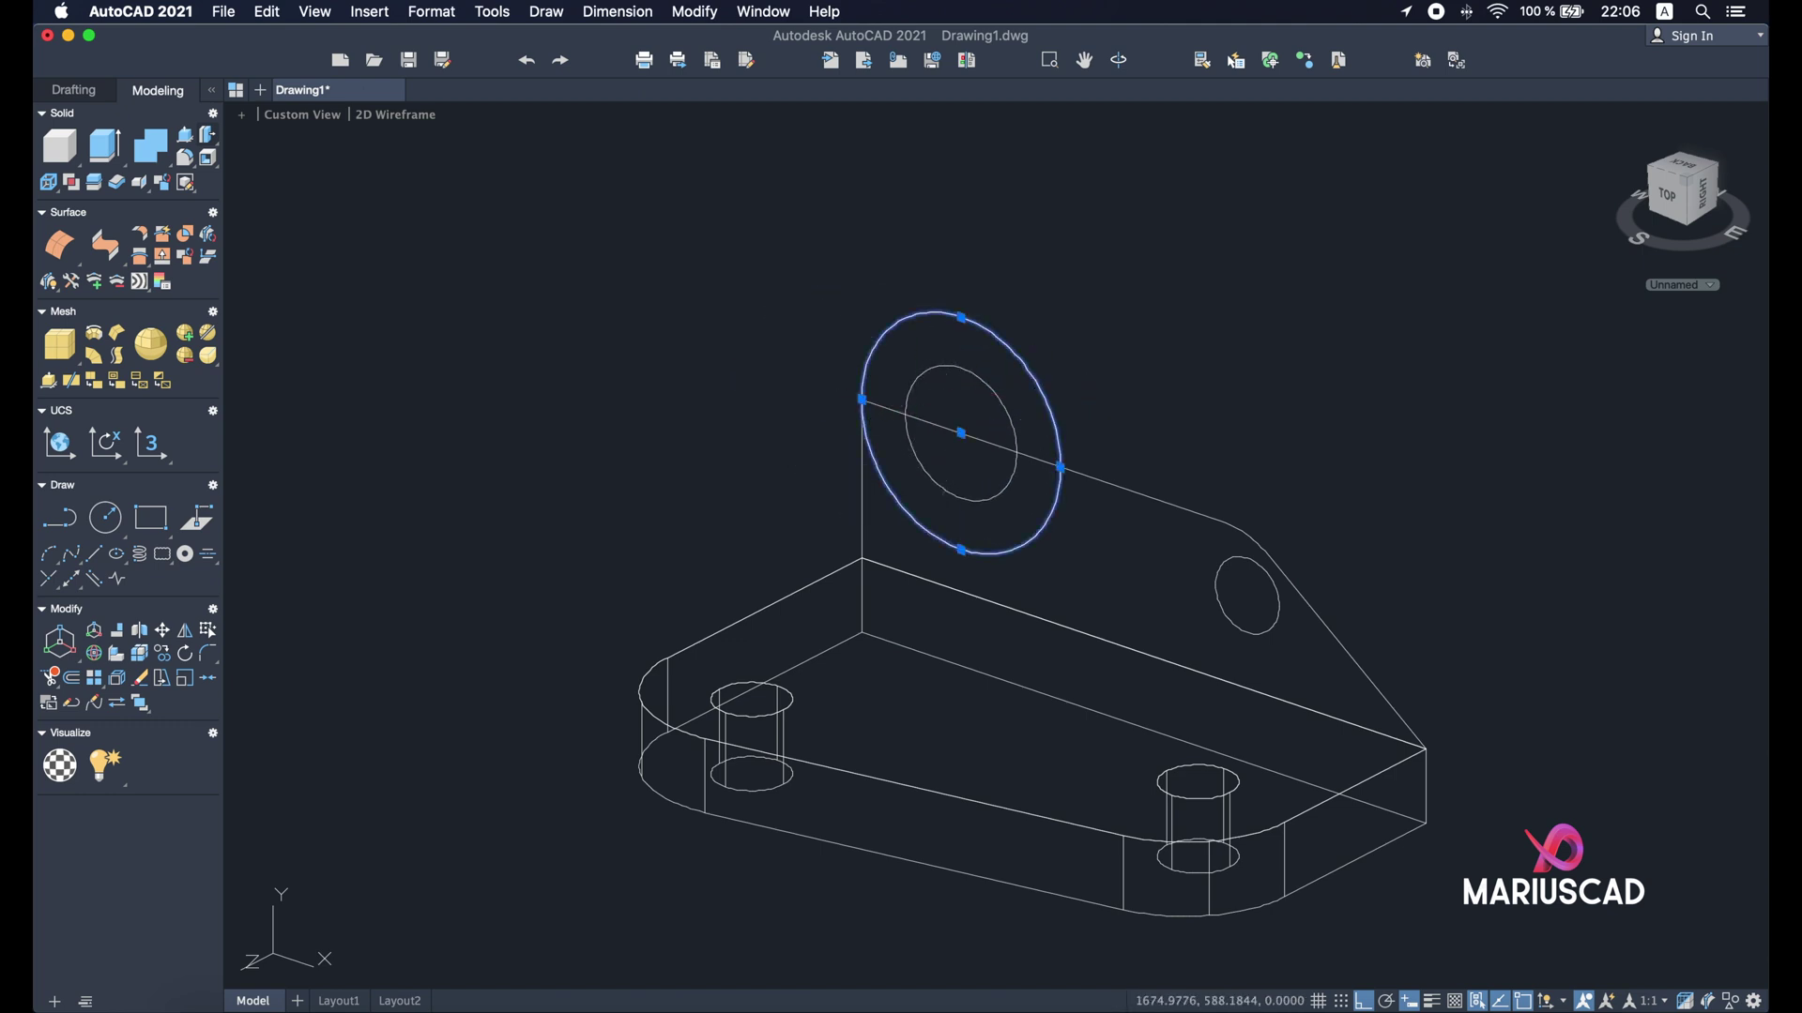
left_click(954, 362)
type("m")
key("Return")
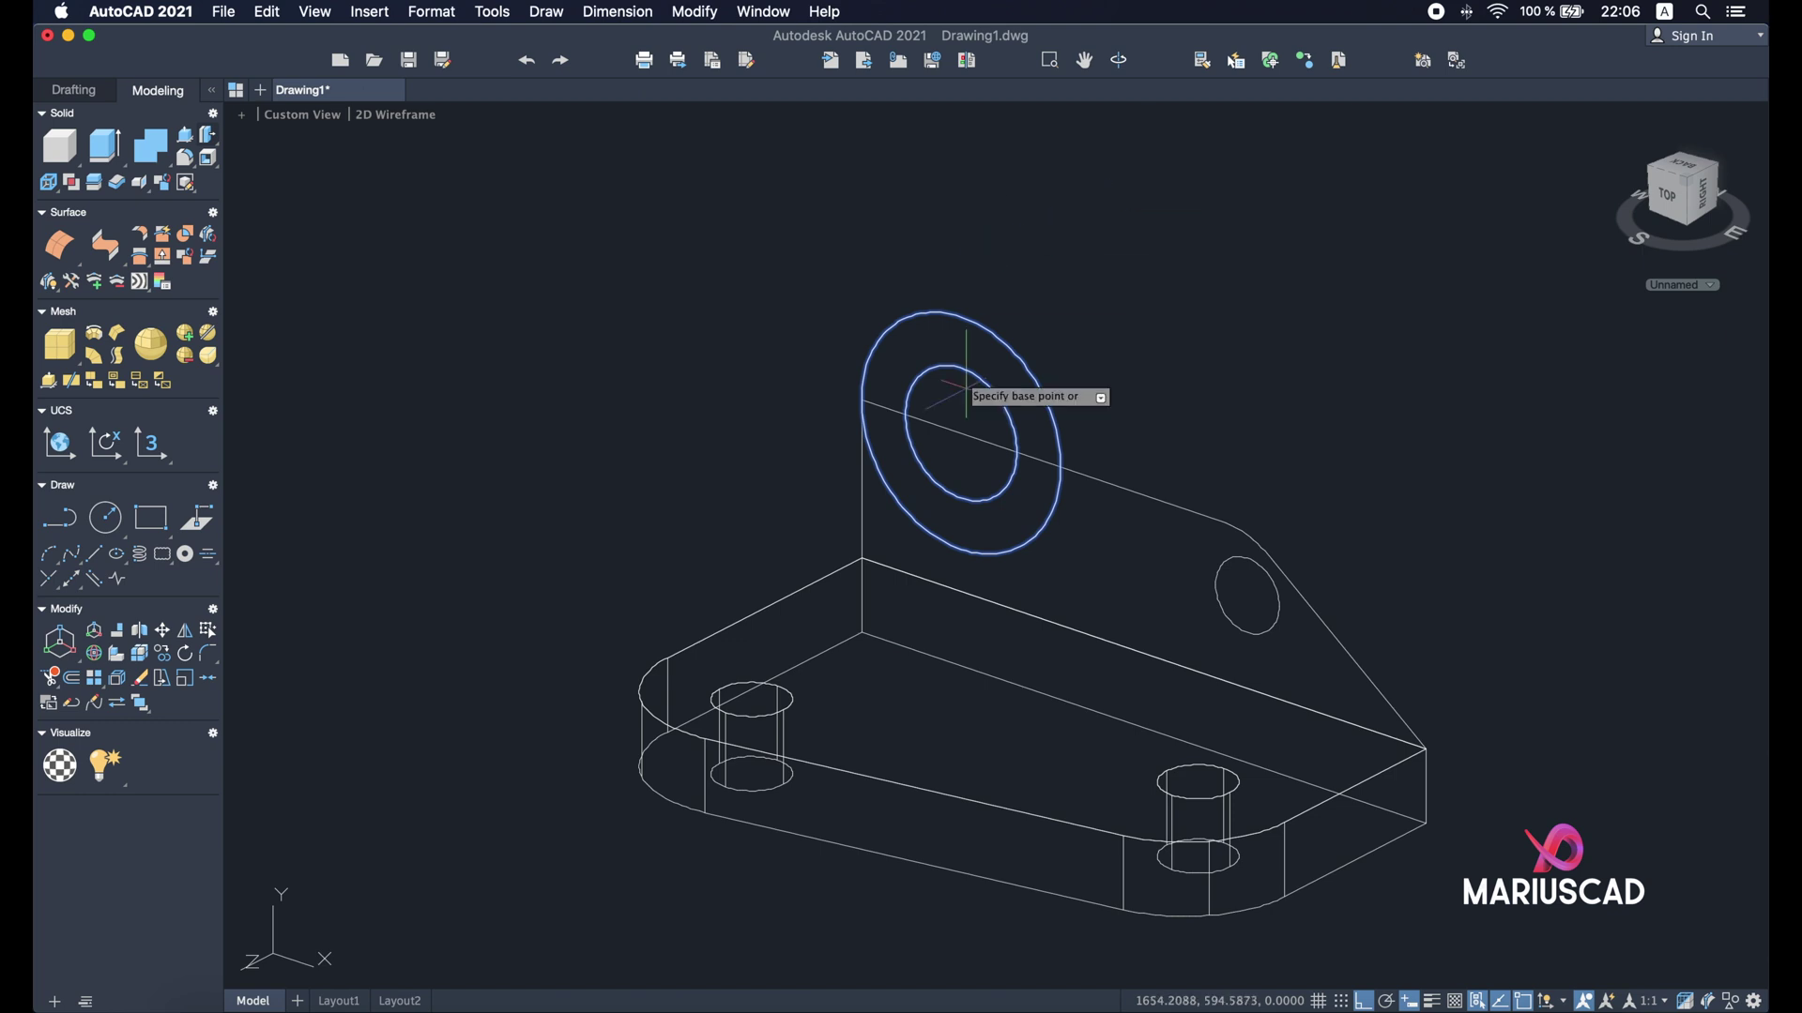
left_click(958, 539)
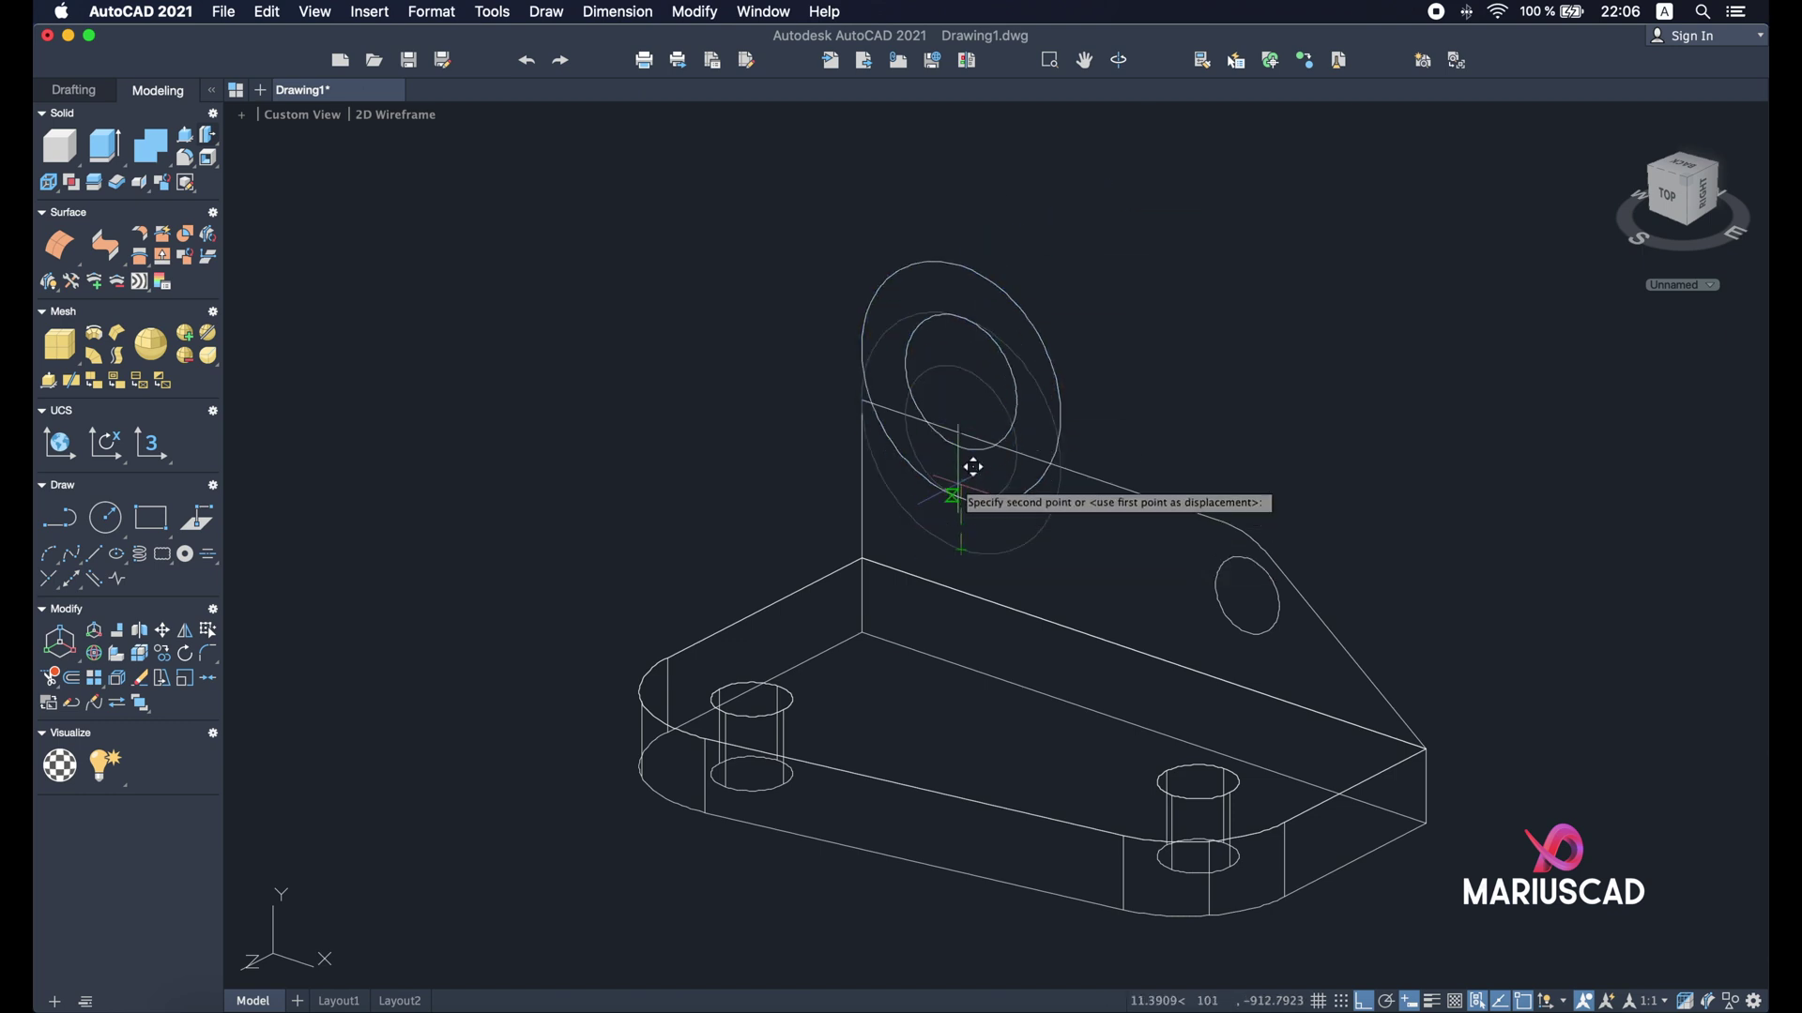
left_click(981, 409)
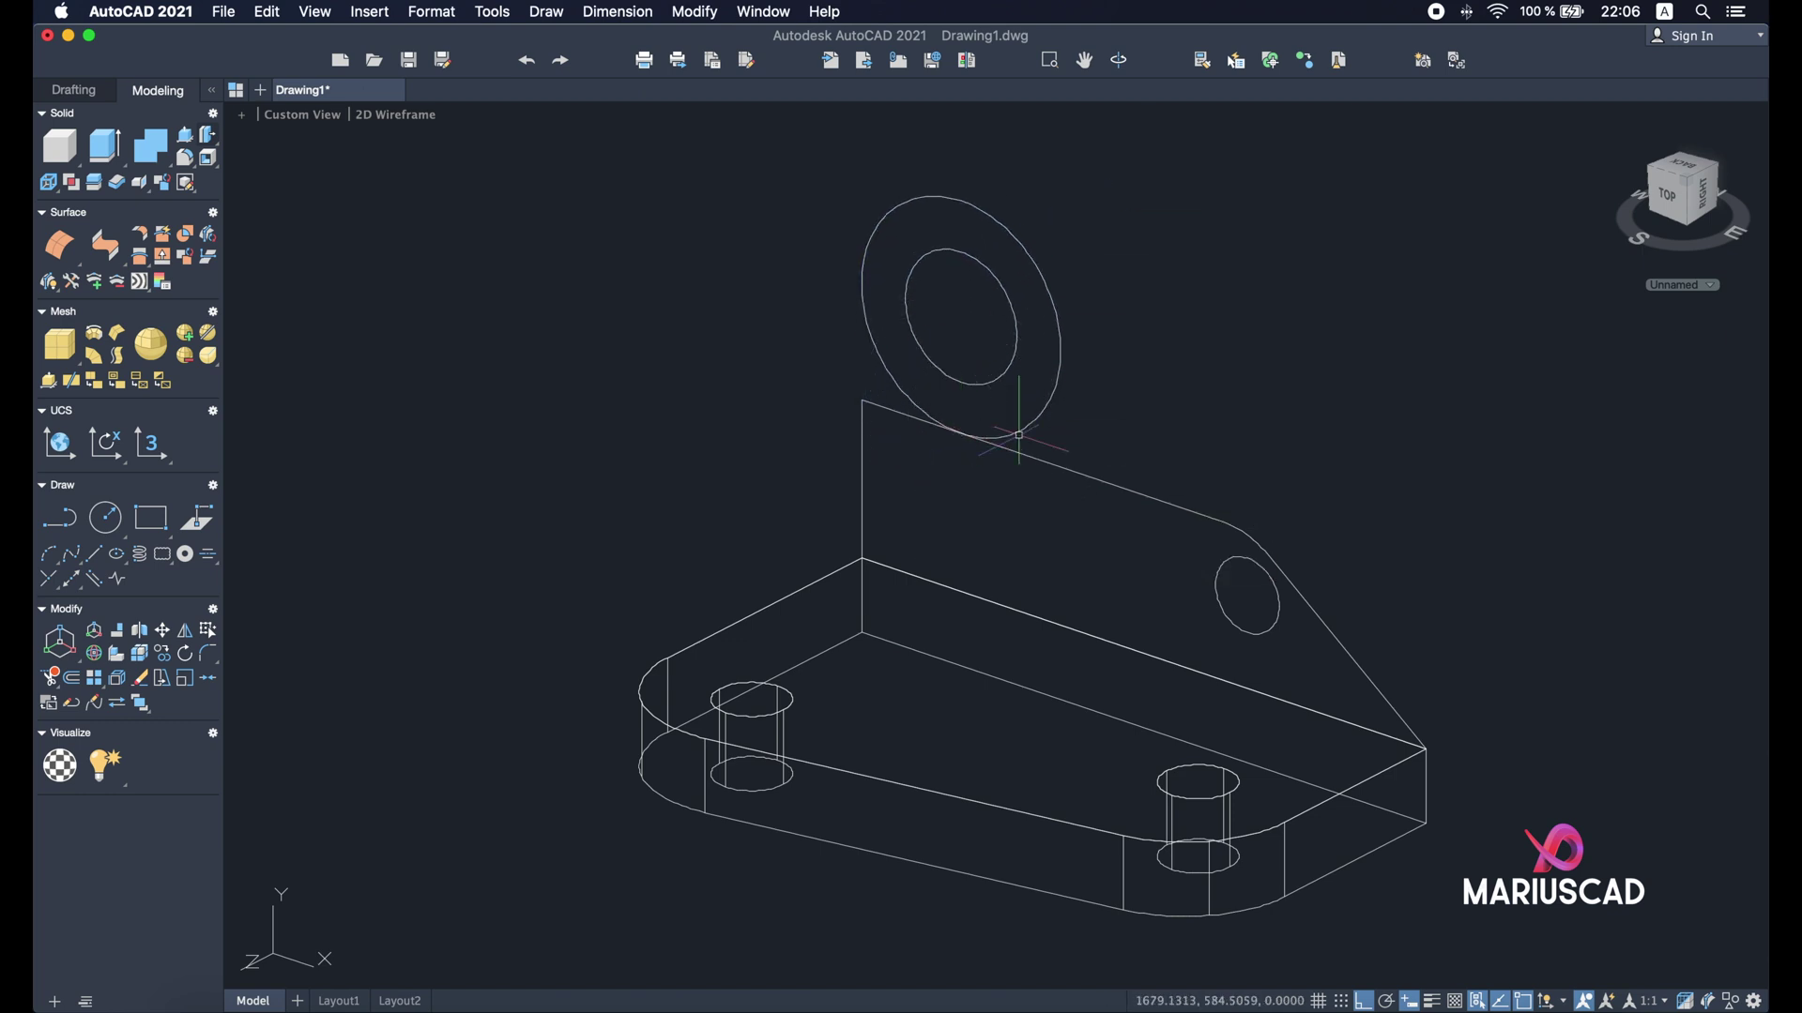
- Draw a vertical line from the outer circle's left quadrant down to the upper end of the wall's left vertical line
mouse_move(1095, 449)
middle_mouse_down("shift")
mouse_move(1271, 370)
mouse_move(1155, 427)
mouse_move(1140, 414)
middle_mouse_up("shift")
type("l")
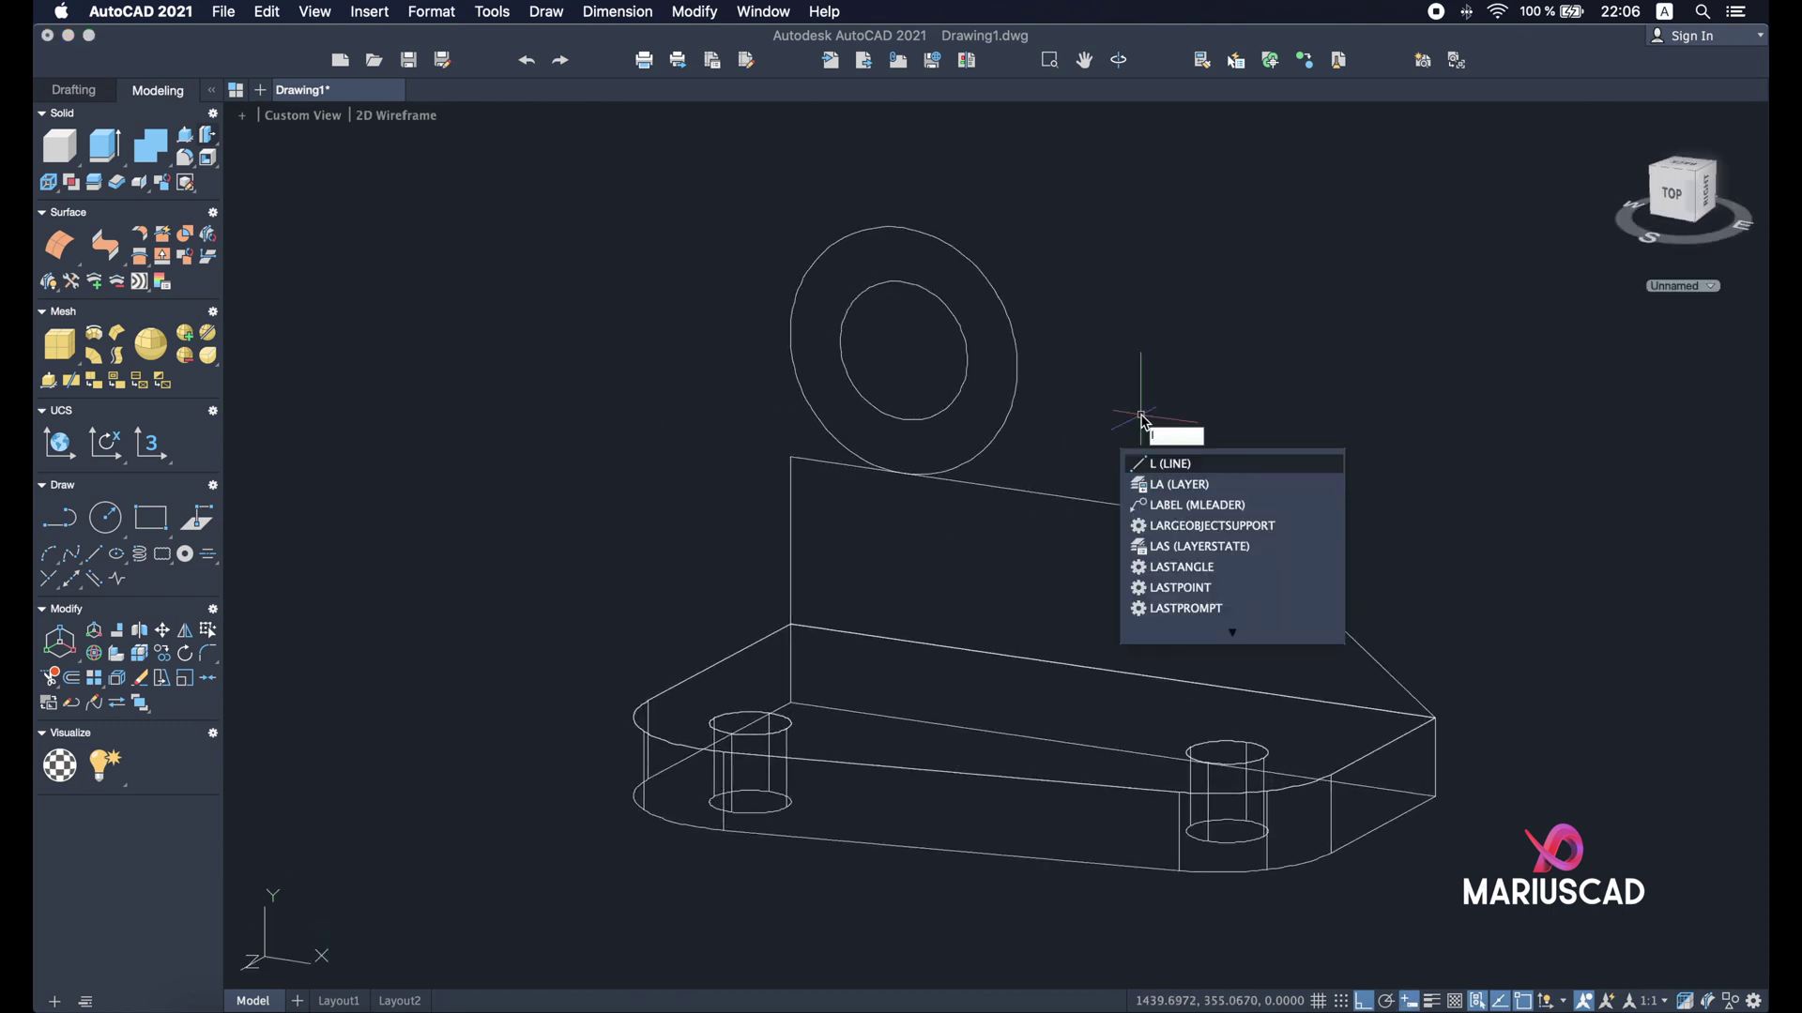
key("Return")
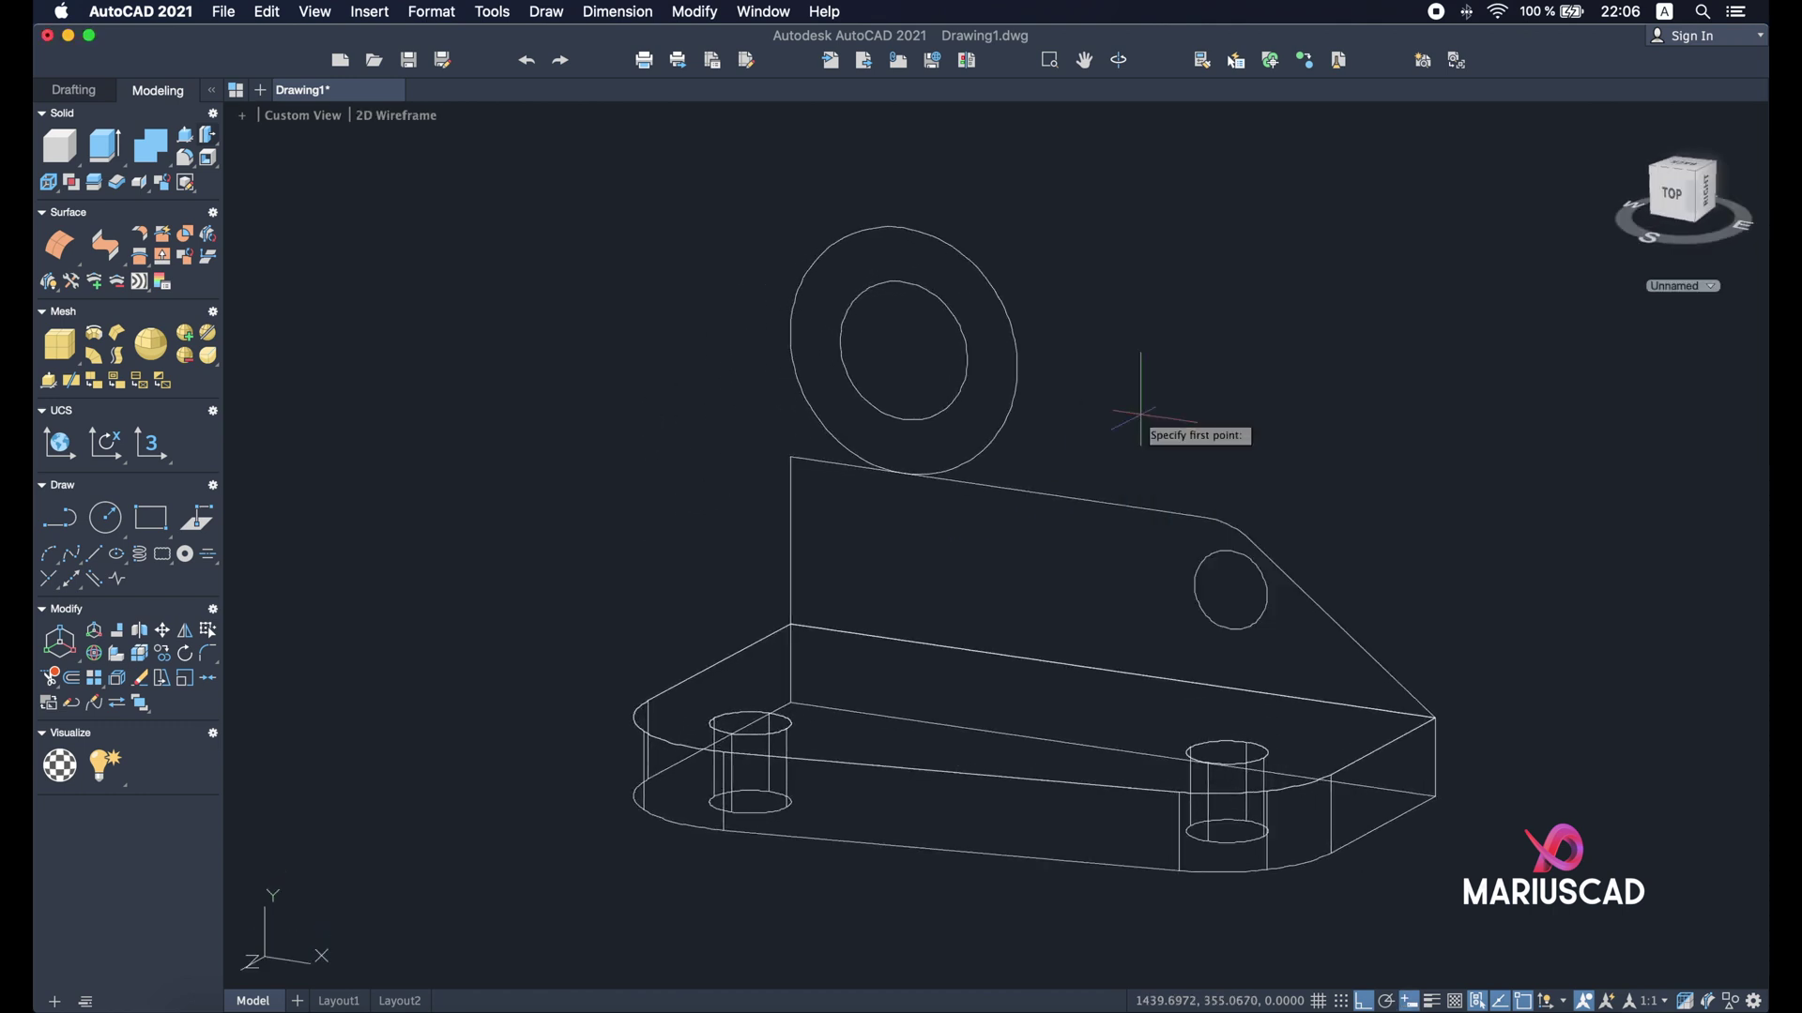
left_click(790, 334)
left_click(790, 457)
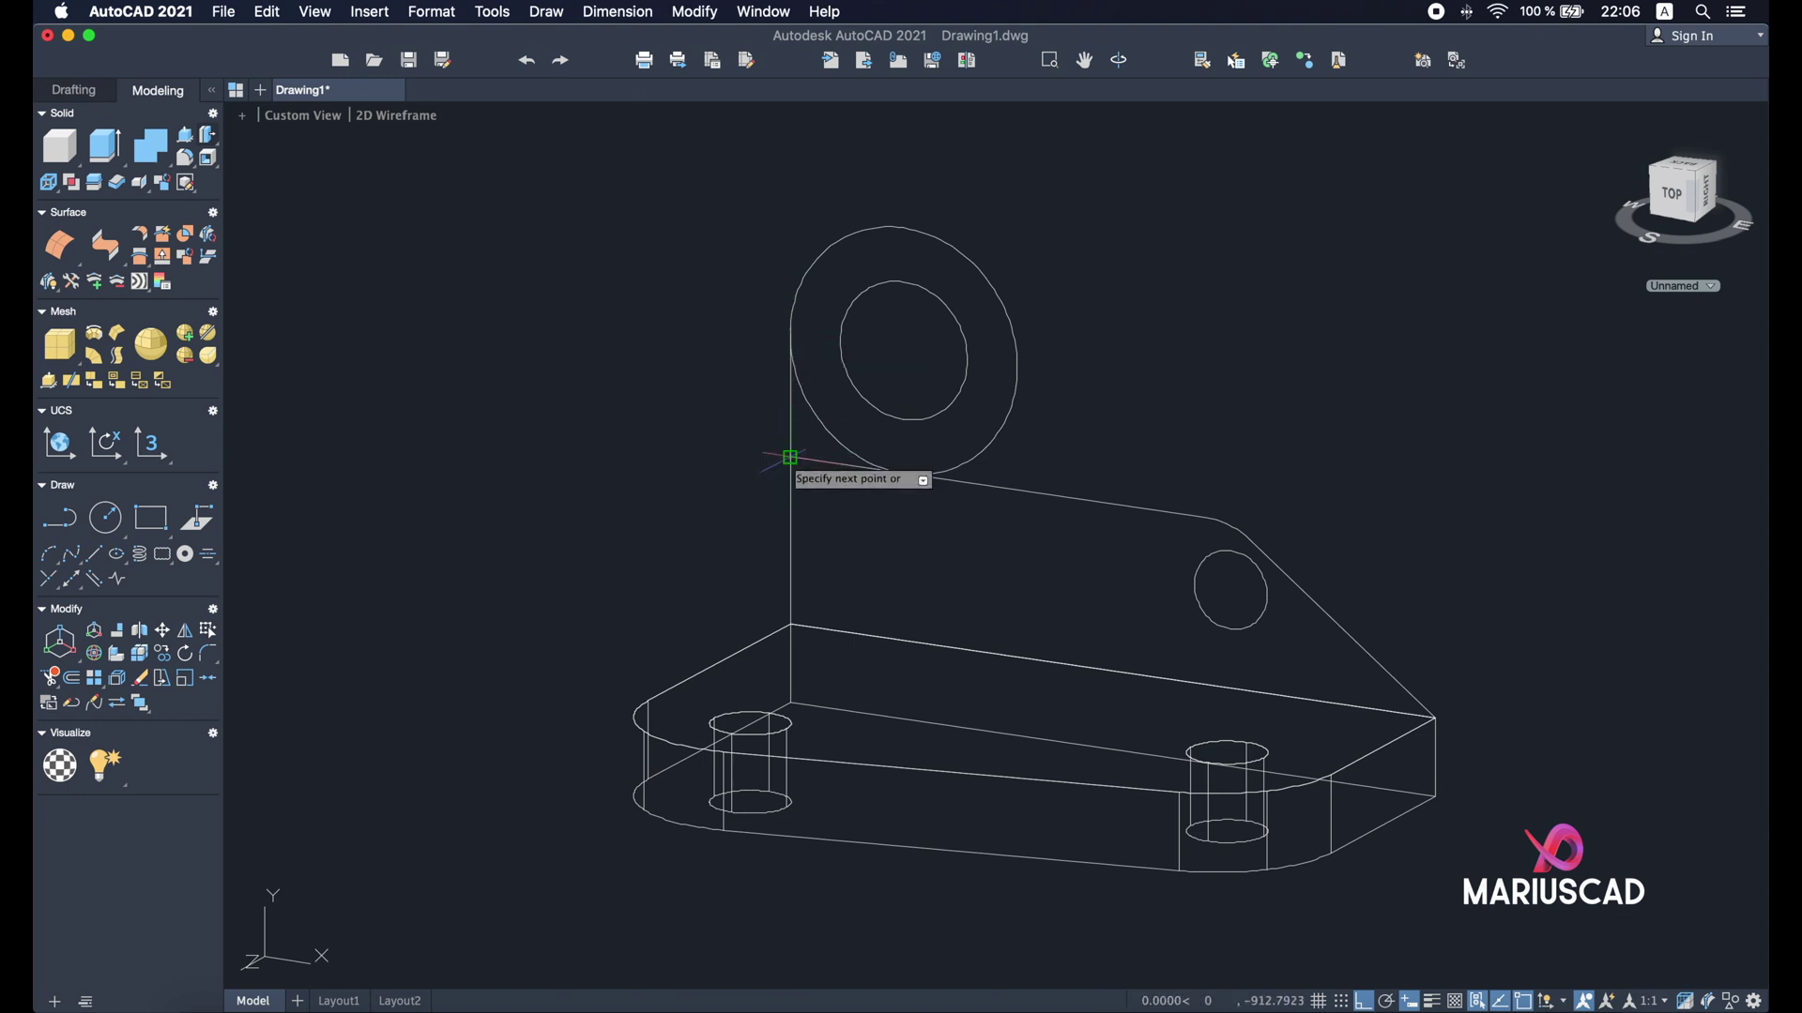
key("Return")
key("Return")
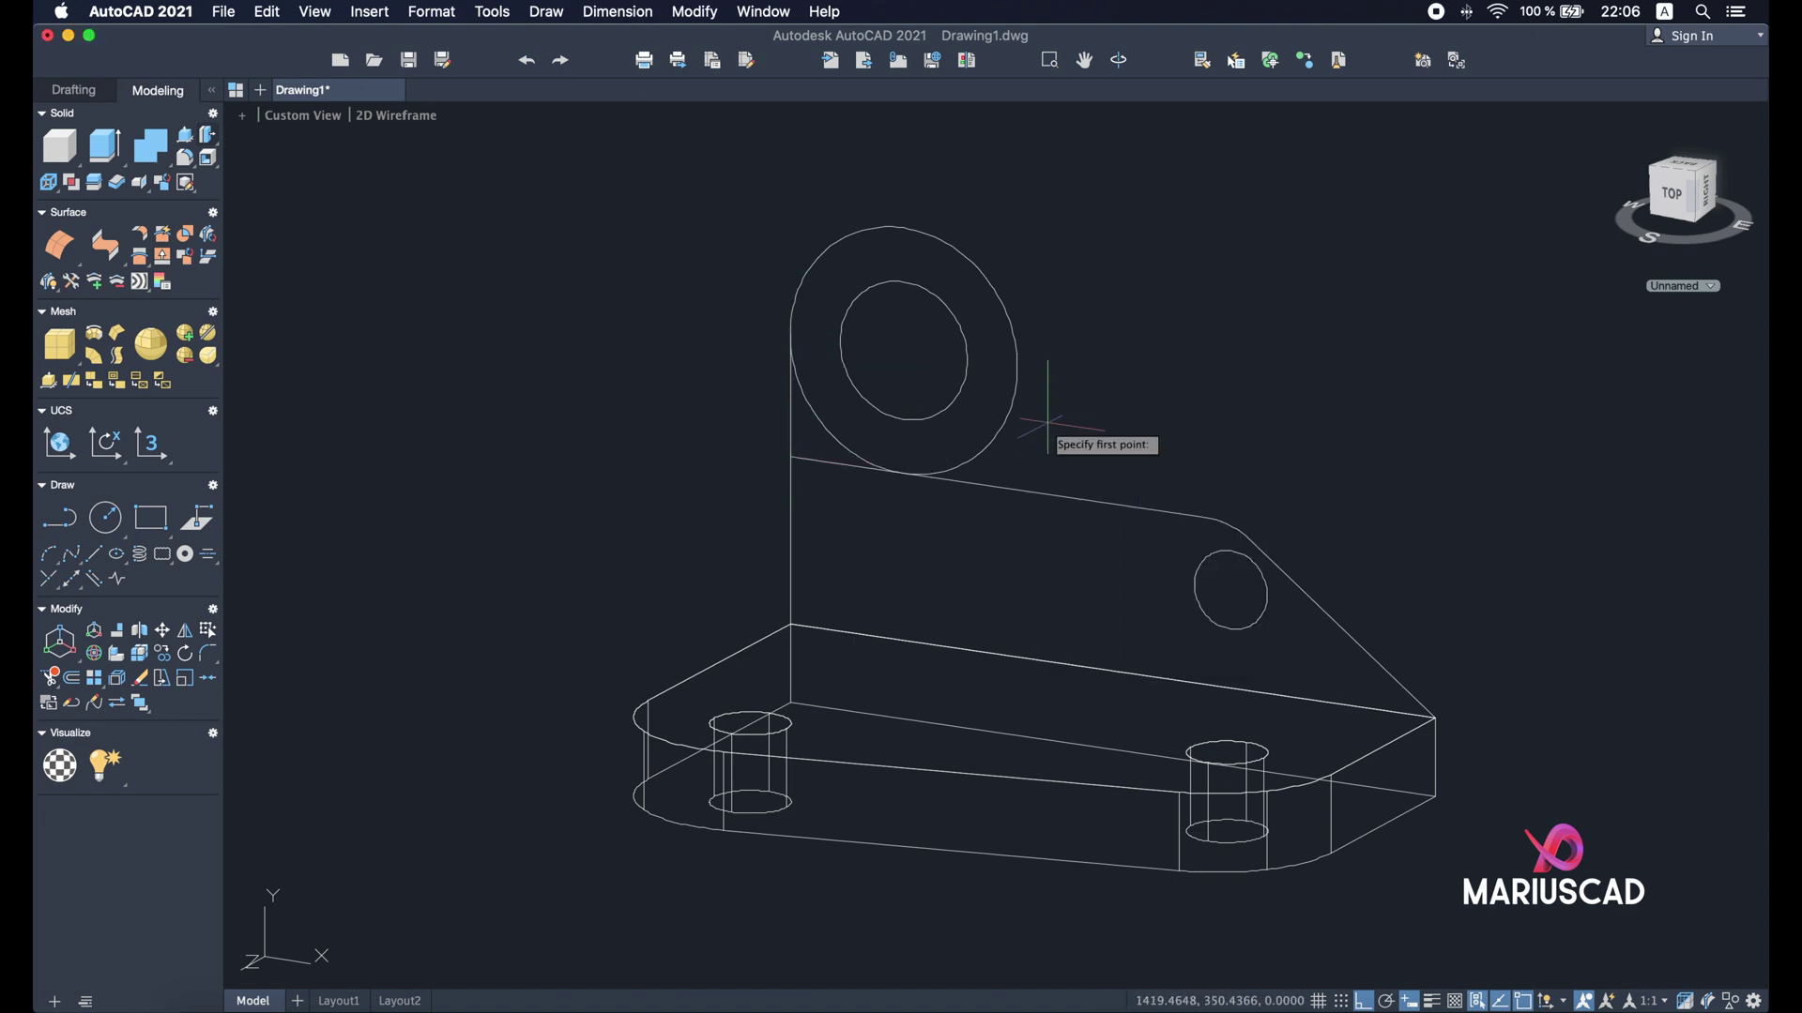
- Draw a vertical line from the outer circle's right quadrant straight down to the wall's top line
left_click(1016, 367)
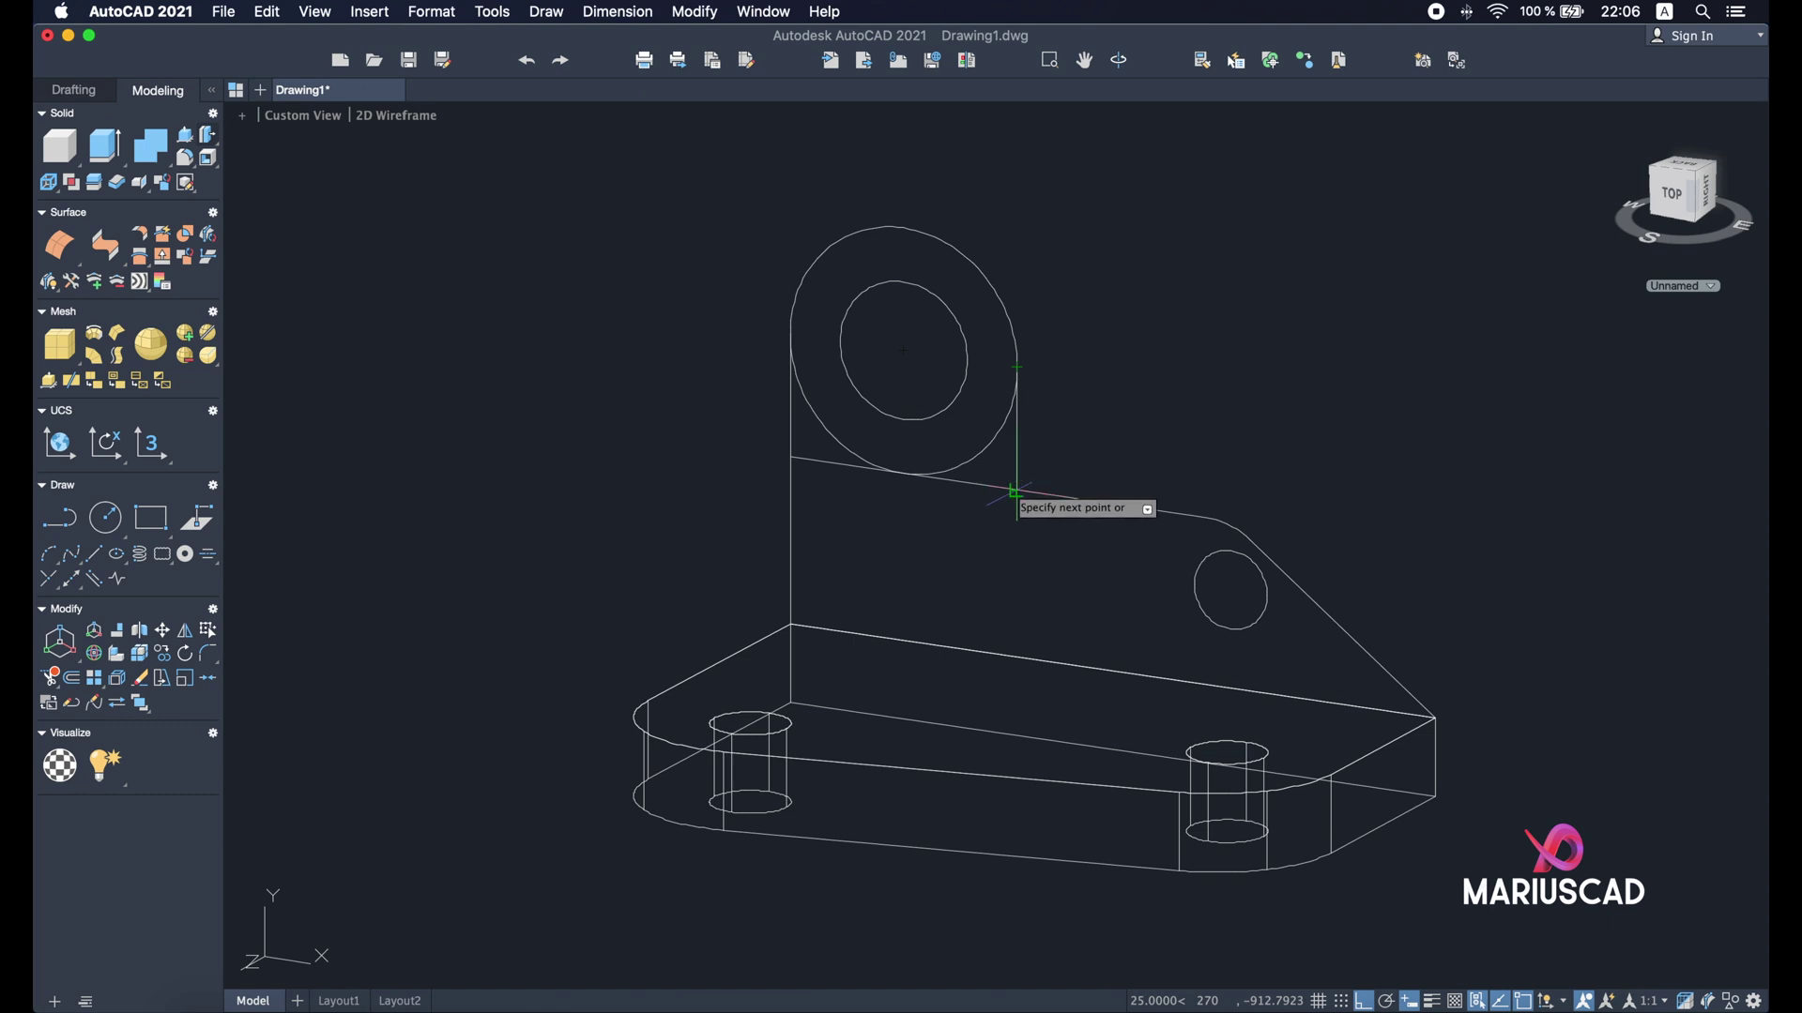
left_click(1015, 492)
key("Return")
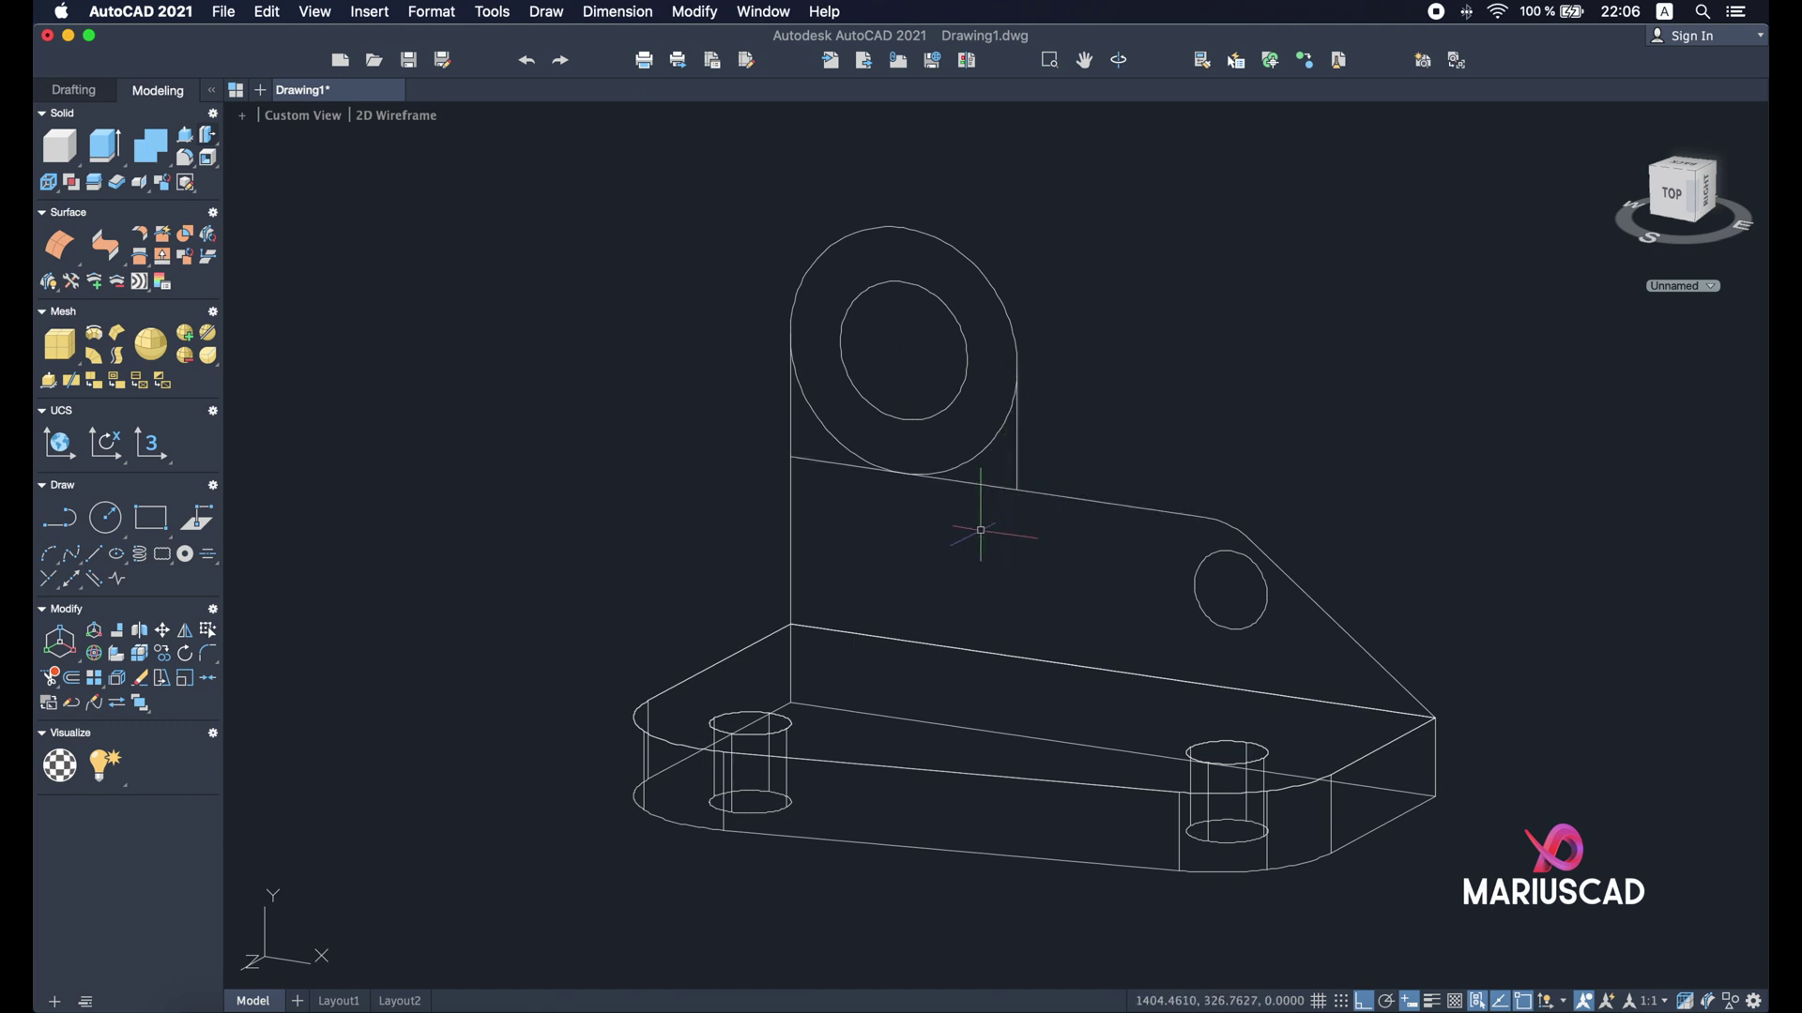
- Join the two collinear vertical lines on the wall's left side into a single line
left_click(790, 507)
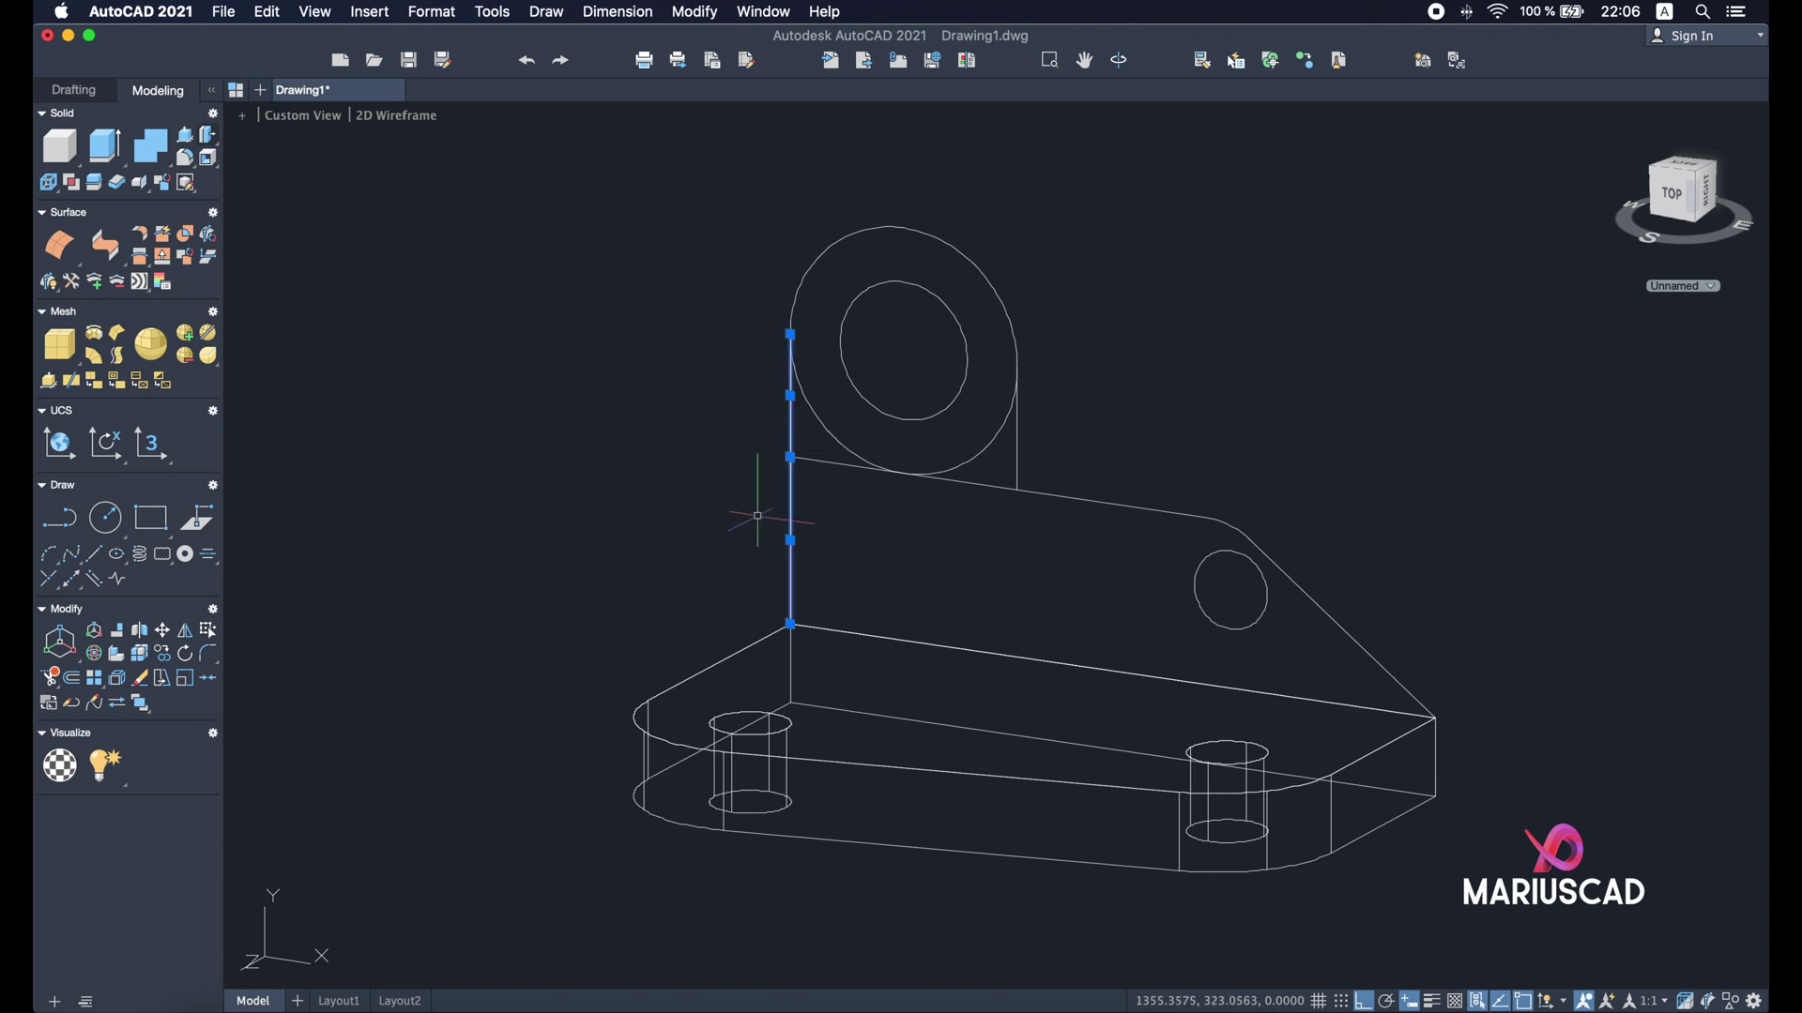
type("join")
key("Return")
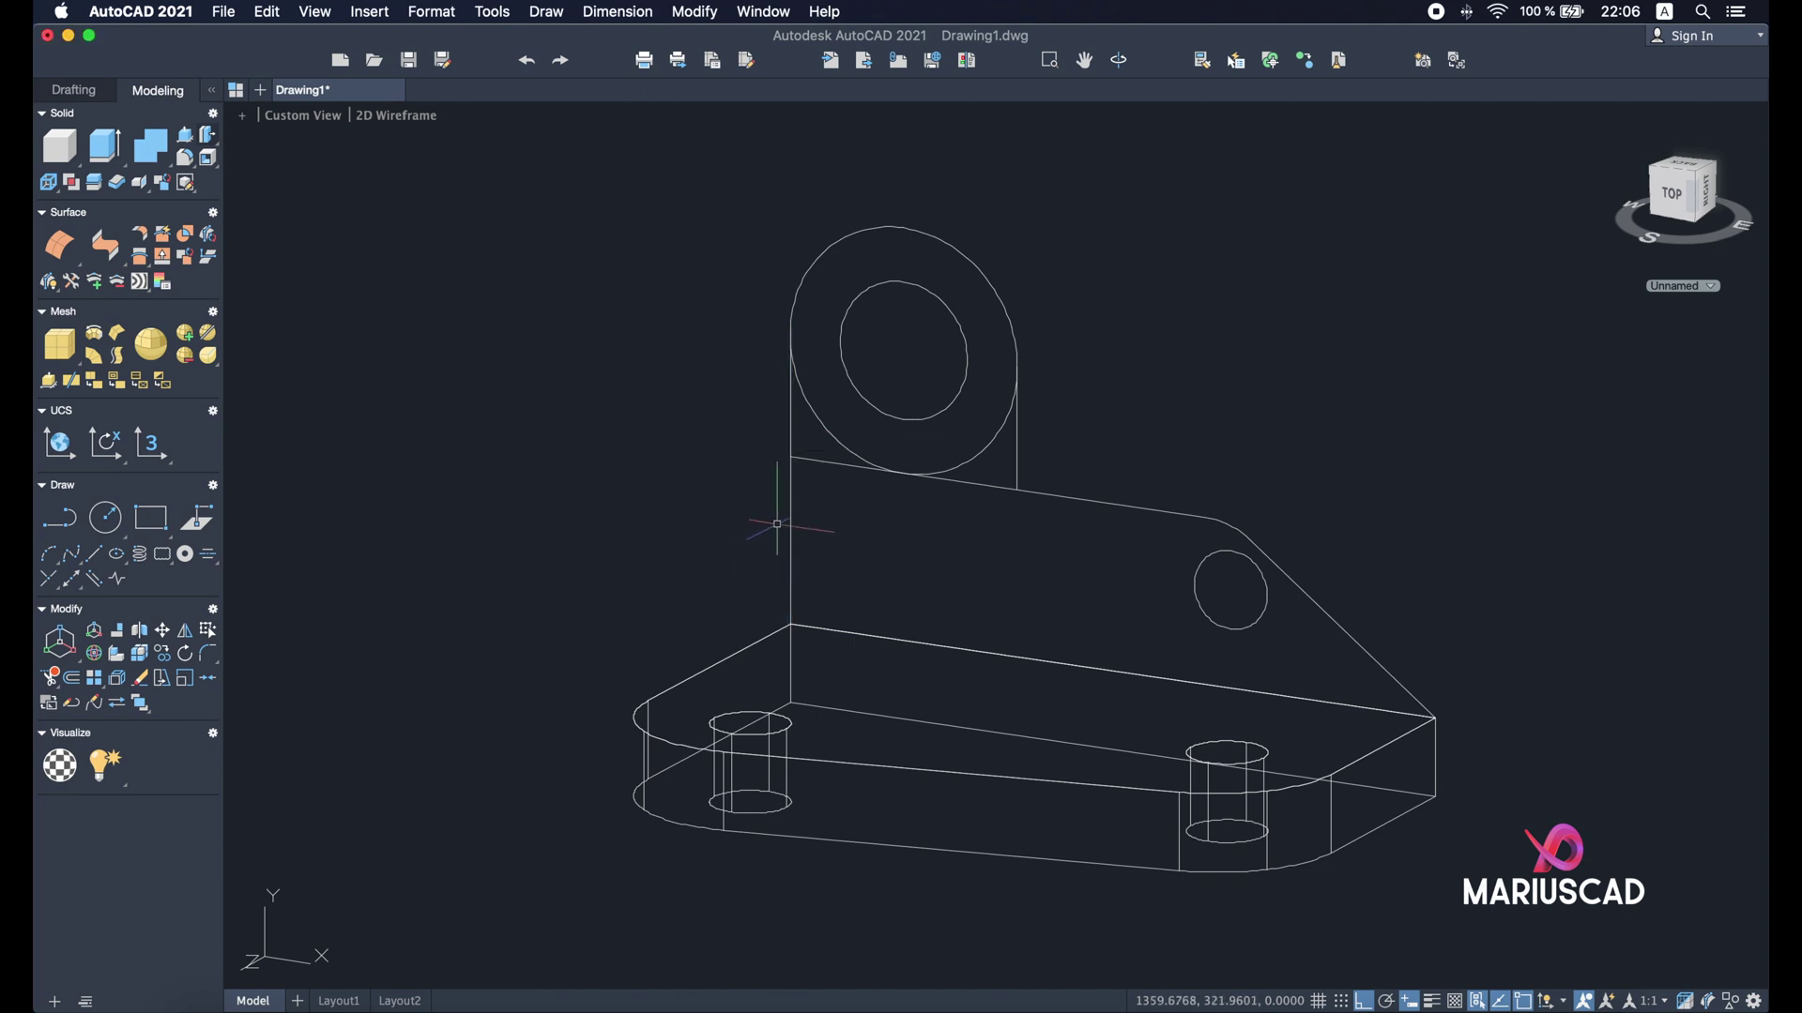
left_click(790, 518)
key("Escape")
- Trim away the part of the wall's top line that runs beneath the outer circle between the two vertical lines
left_click(1048, 554)
left_click(687, 243)
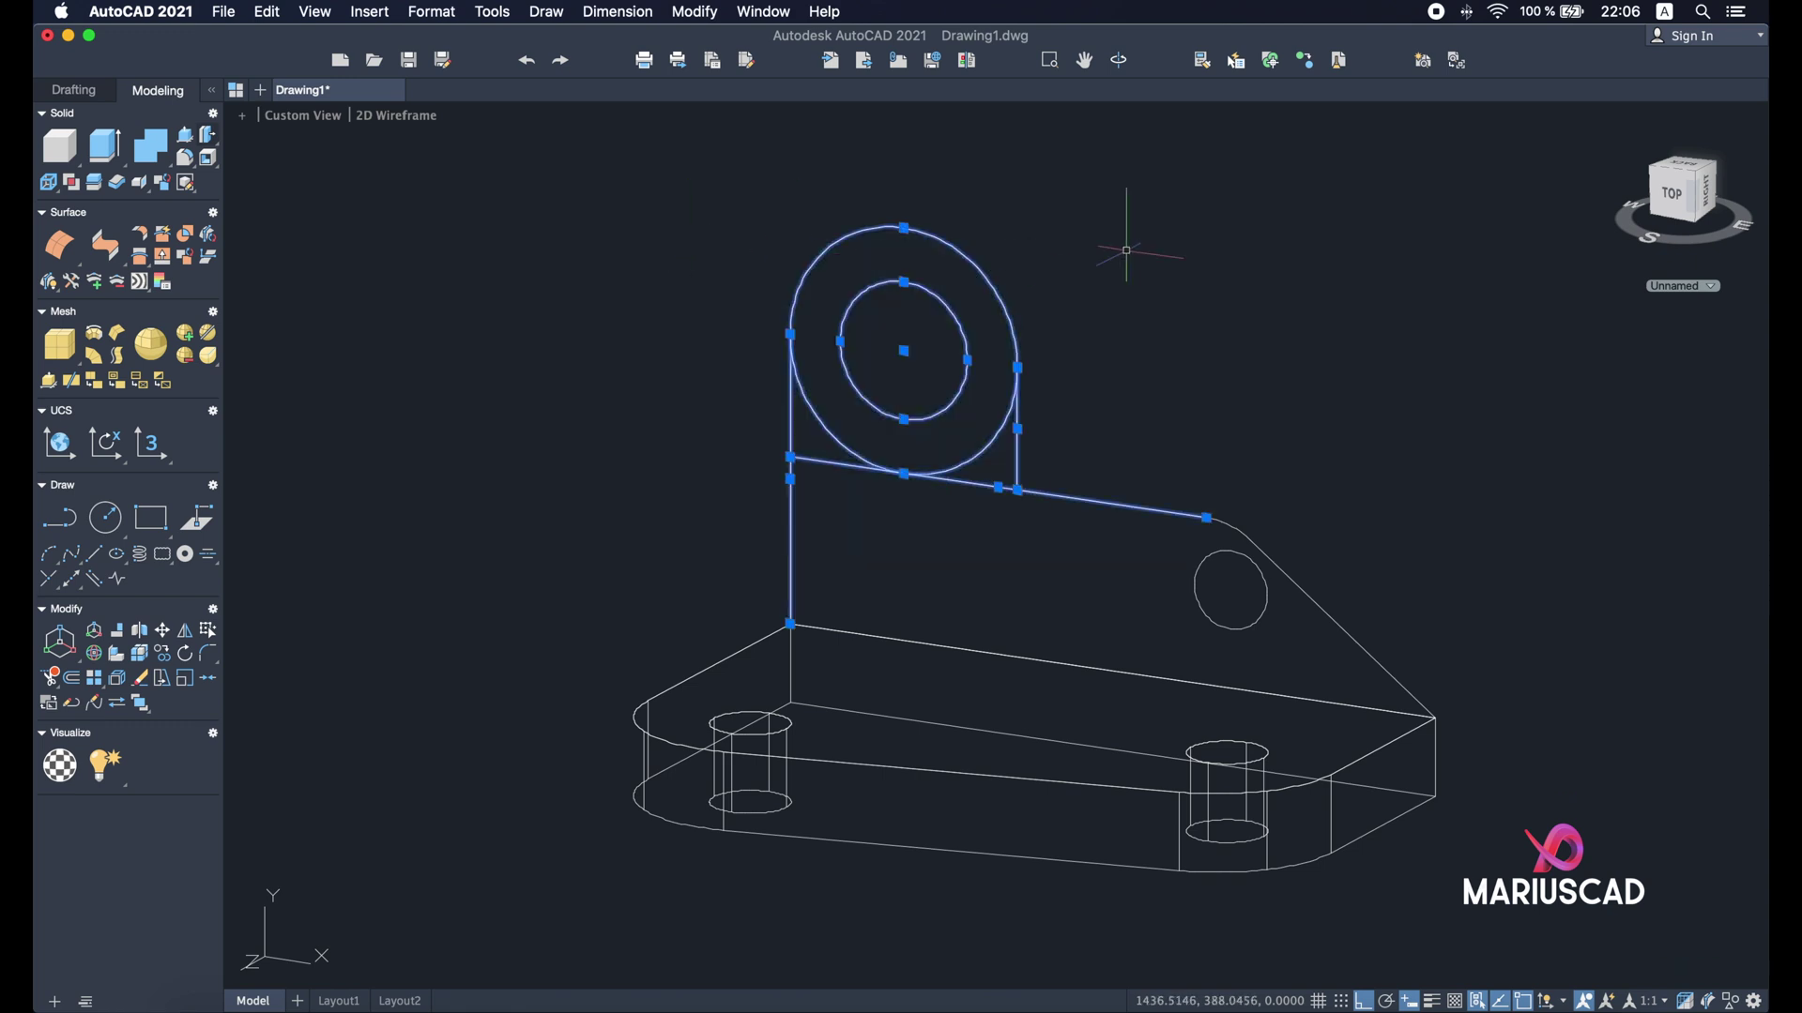
type("t")
key("Return")
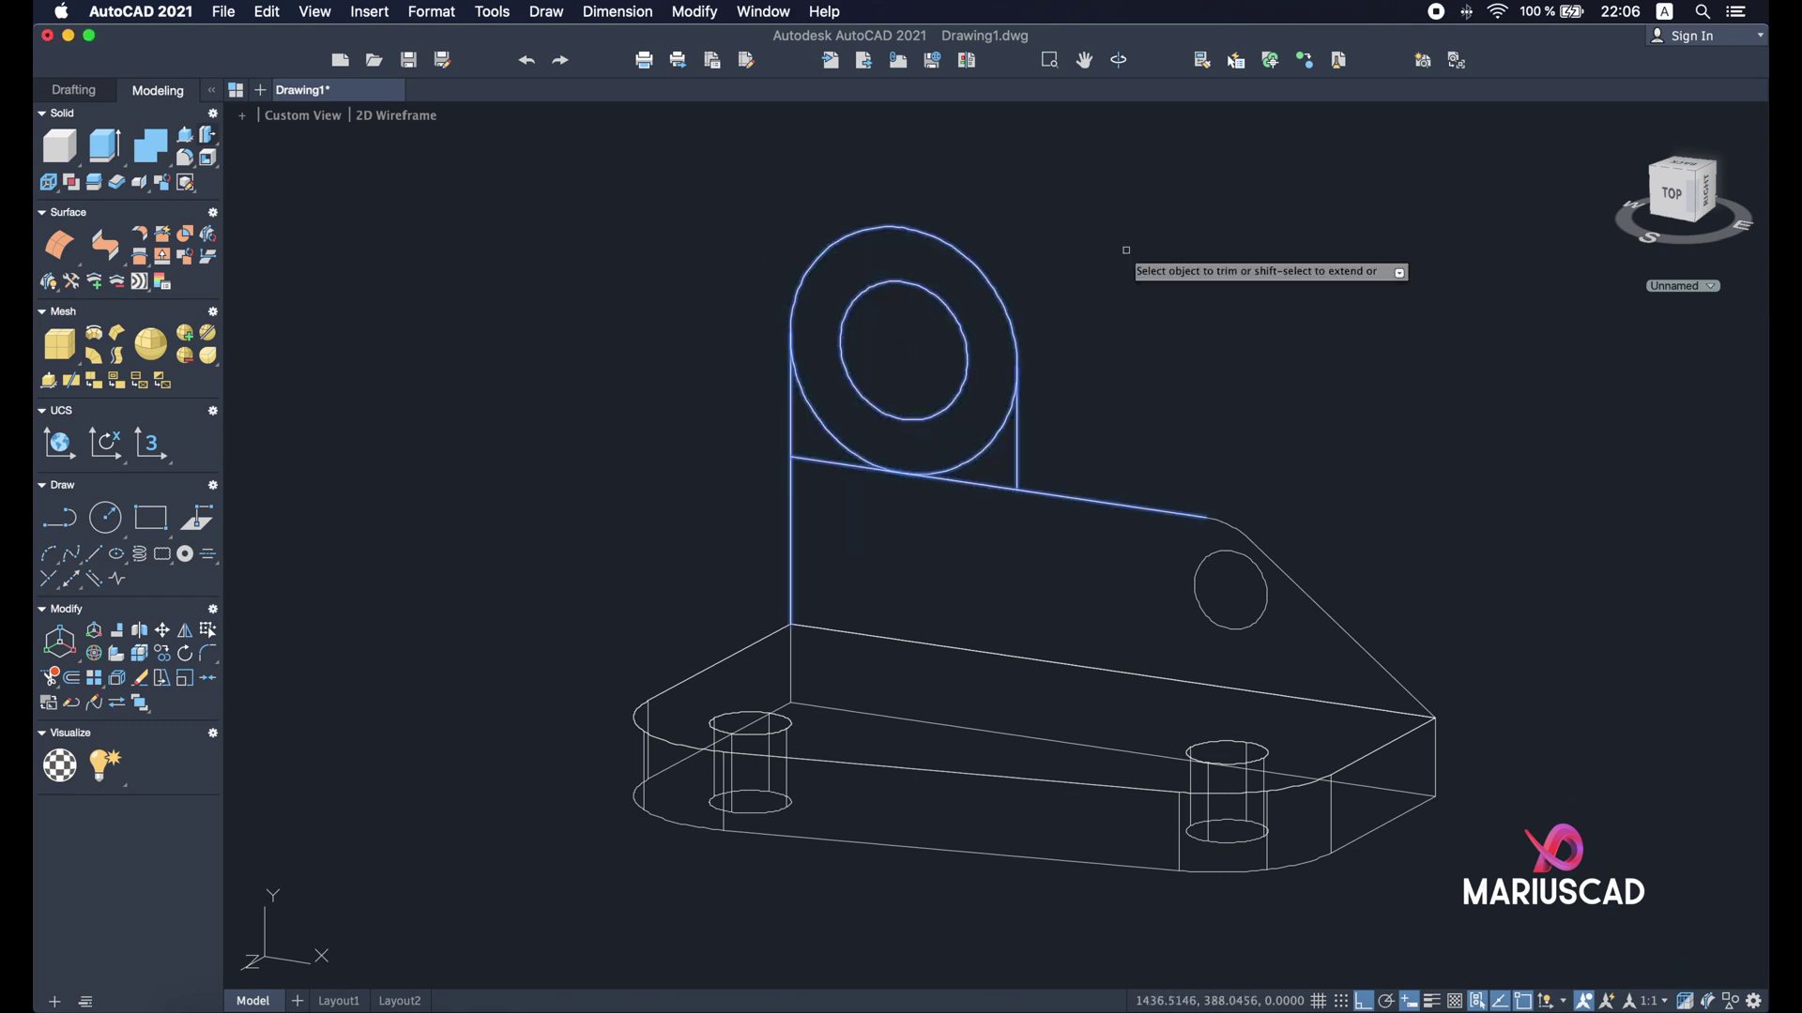
left_click(923, 480)
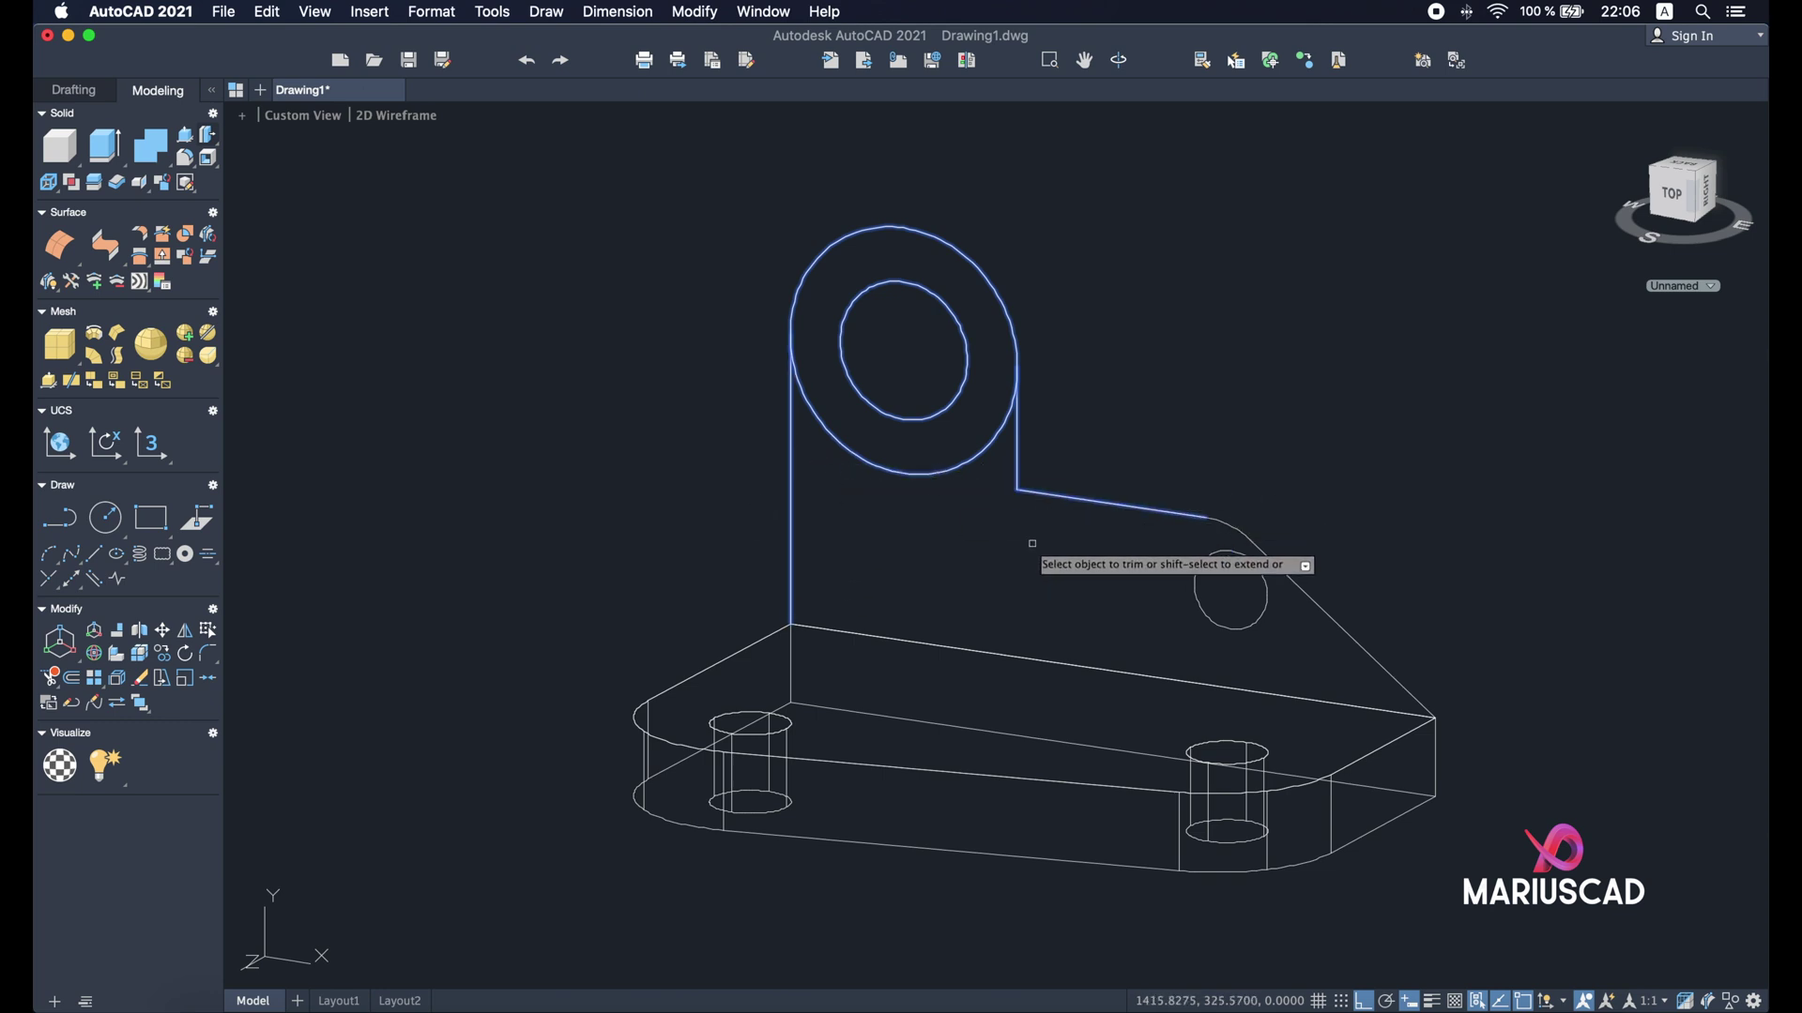
key("Escape")
- Copy the outer boss circle 100 units along +Z, clear of the wall profile
left_click(986, 447)
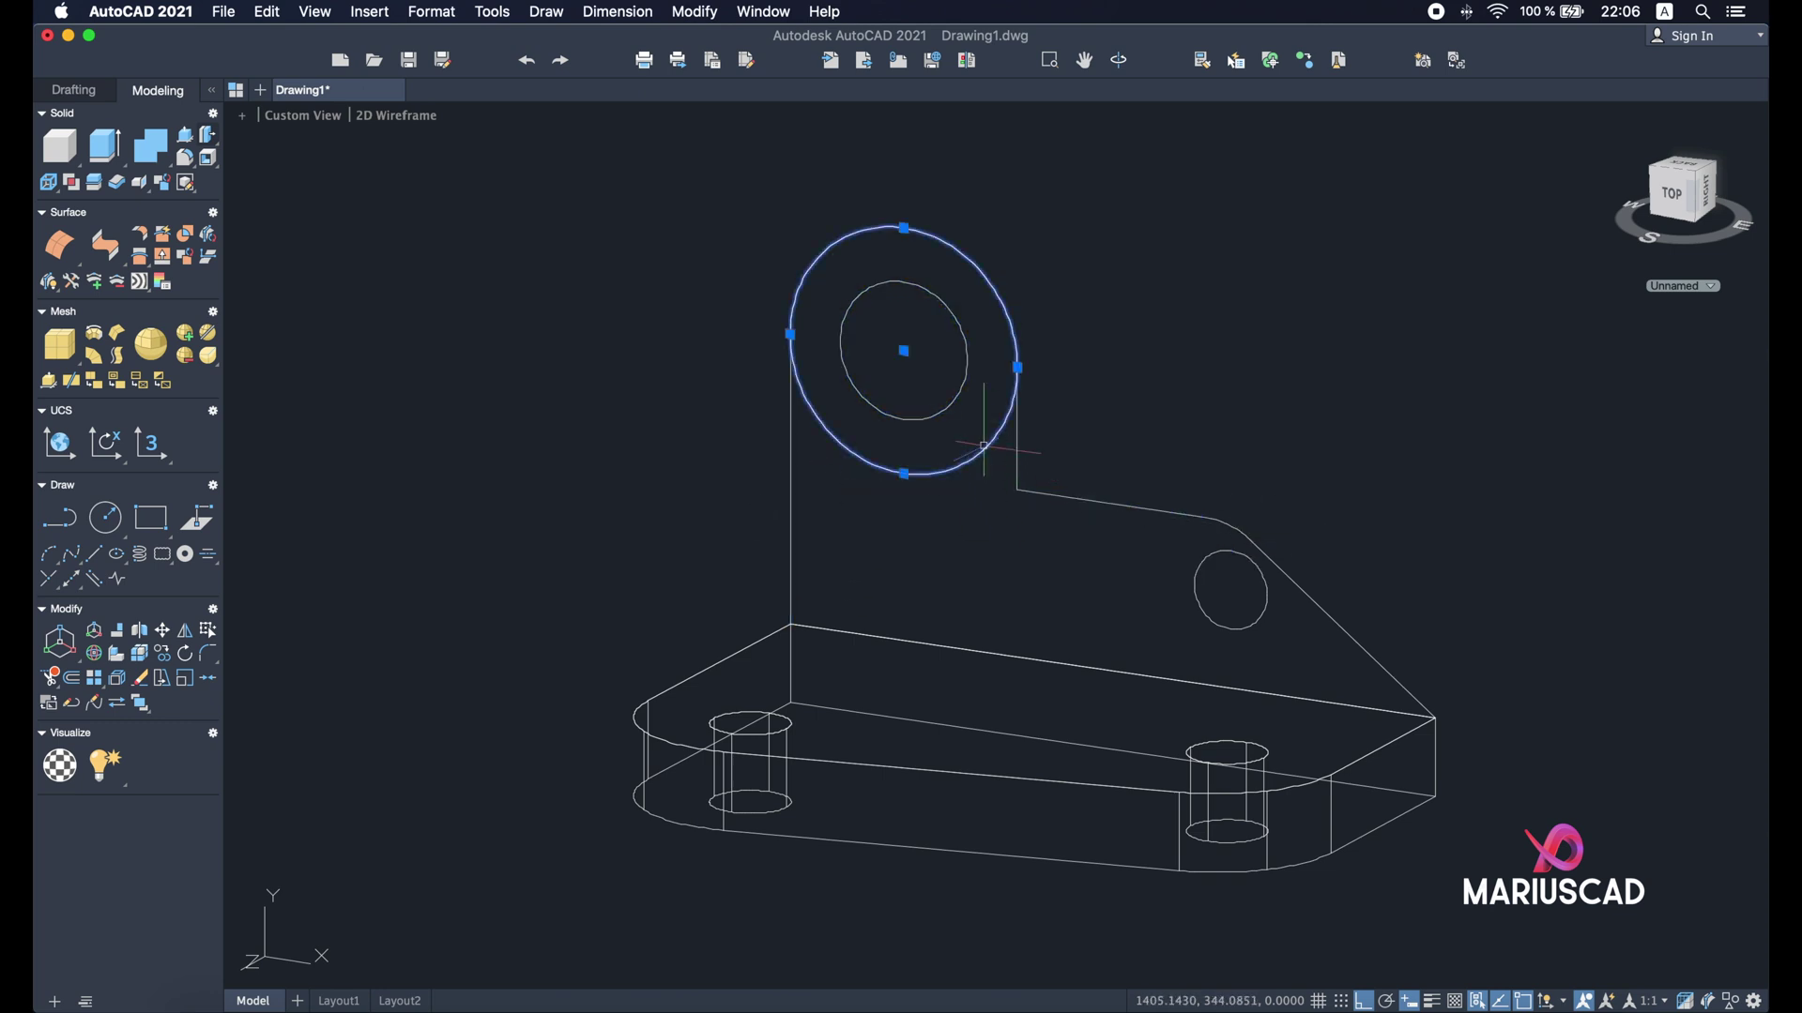
type("ext")
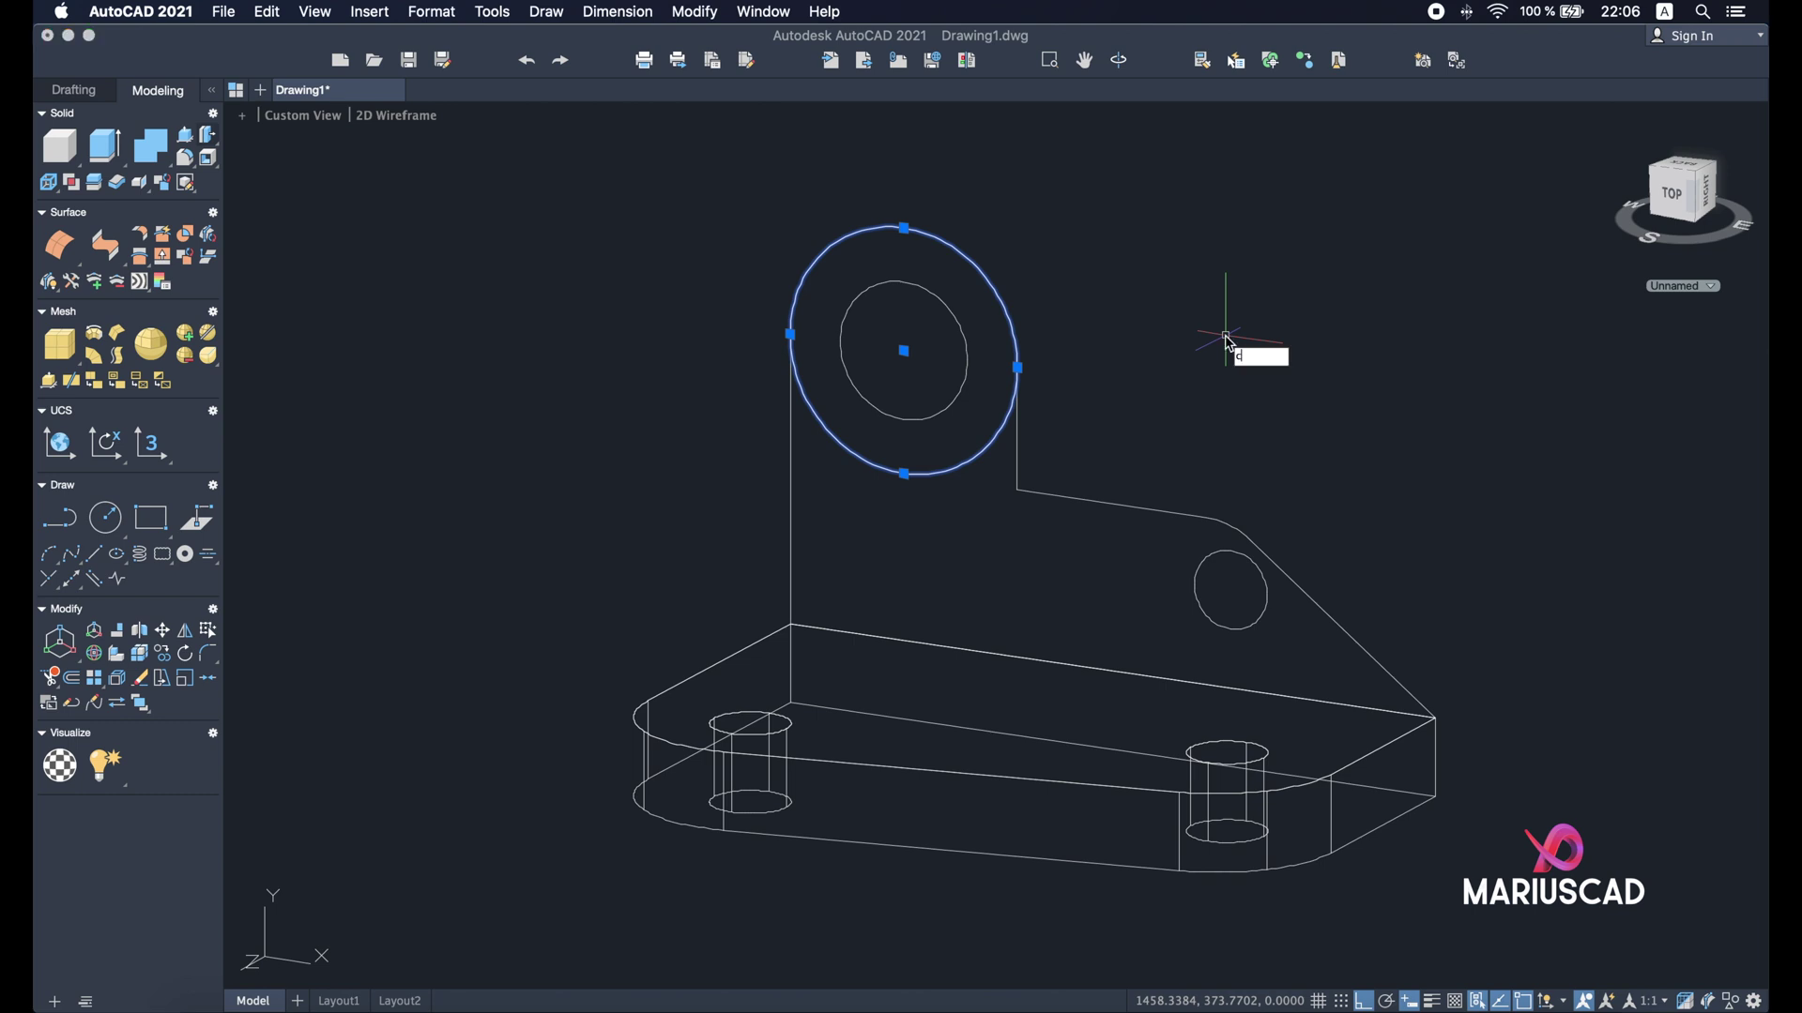
key("Return")
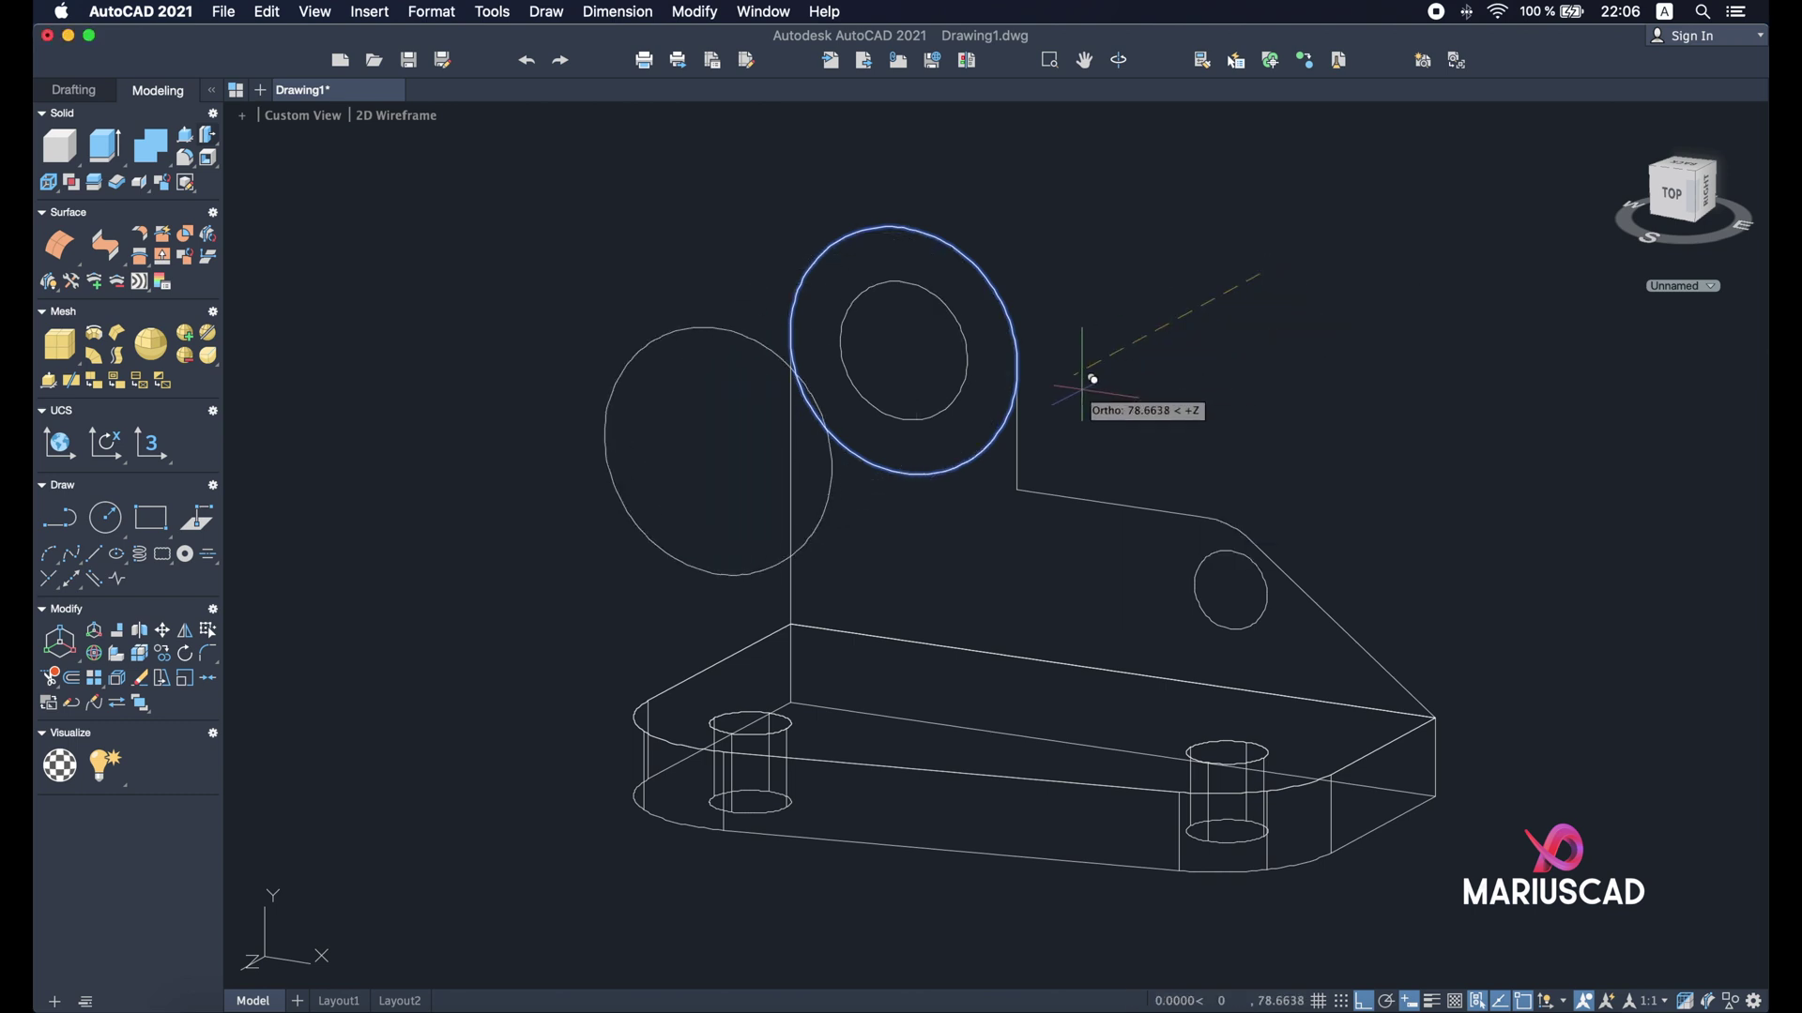
type("100")
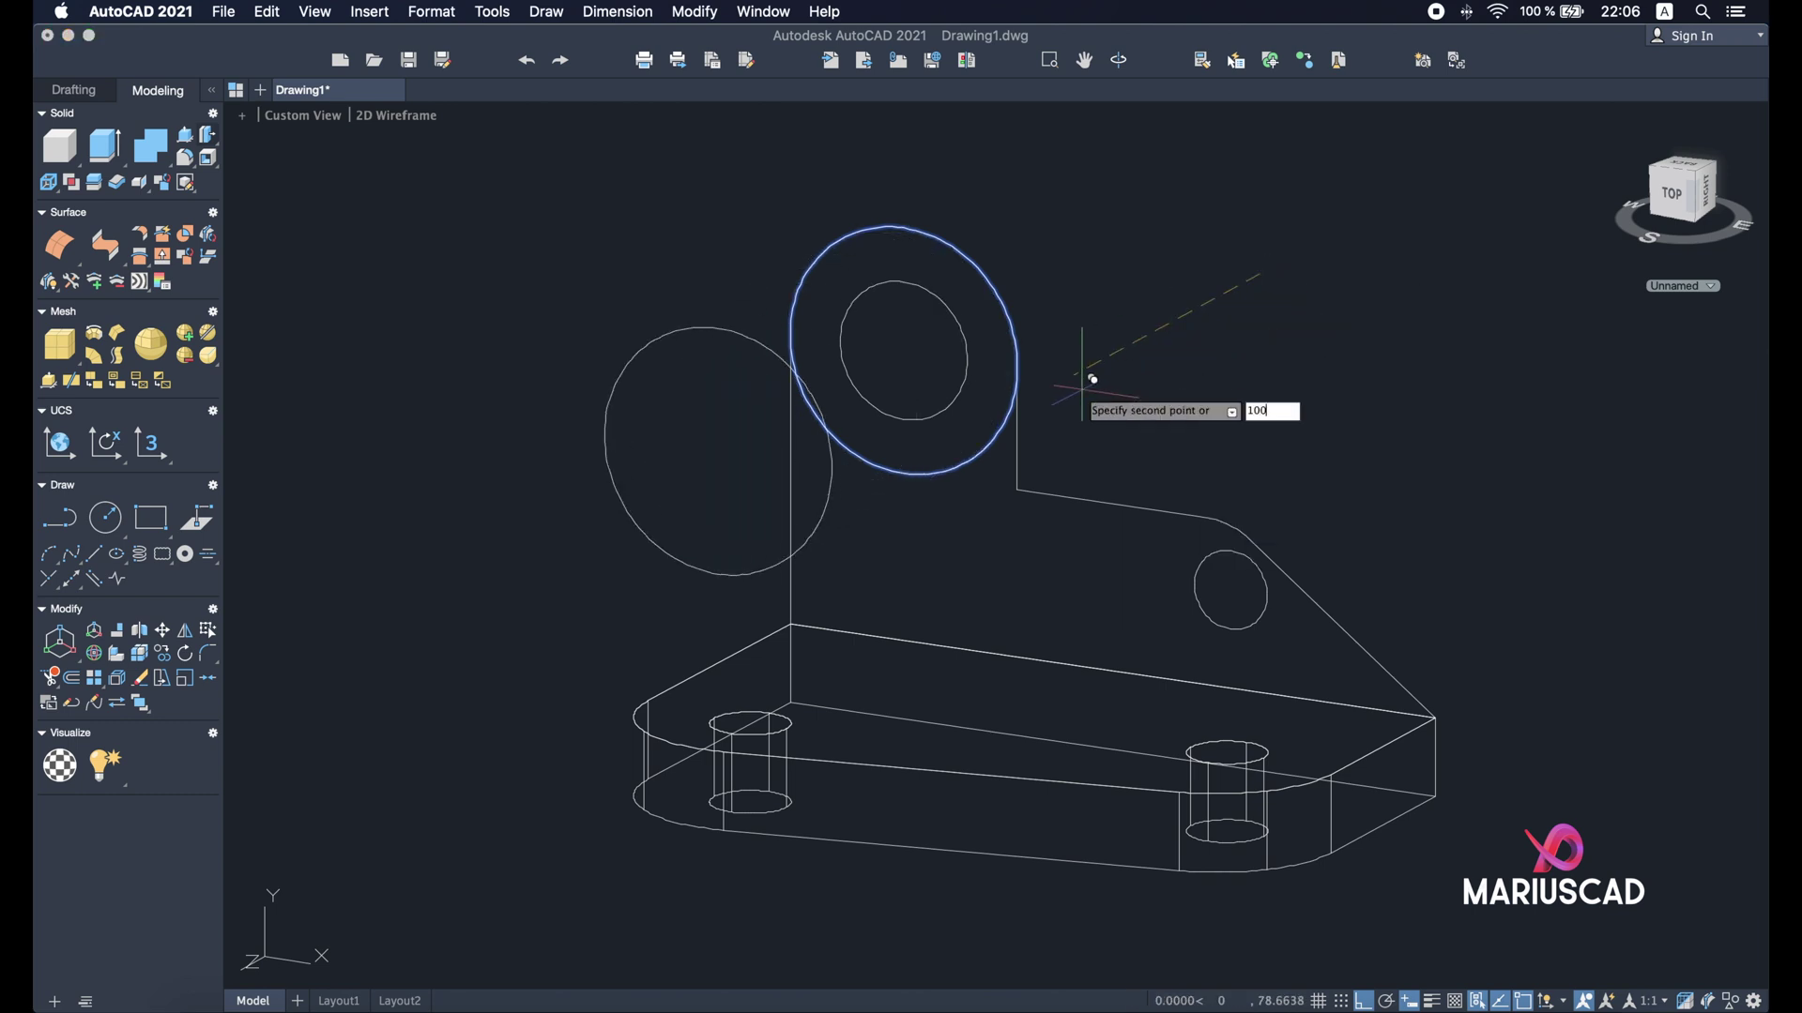
key("Return")
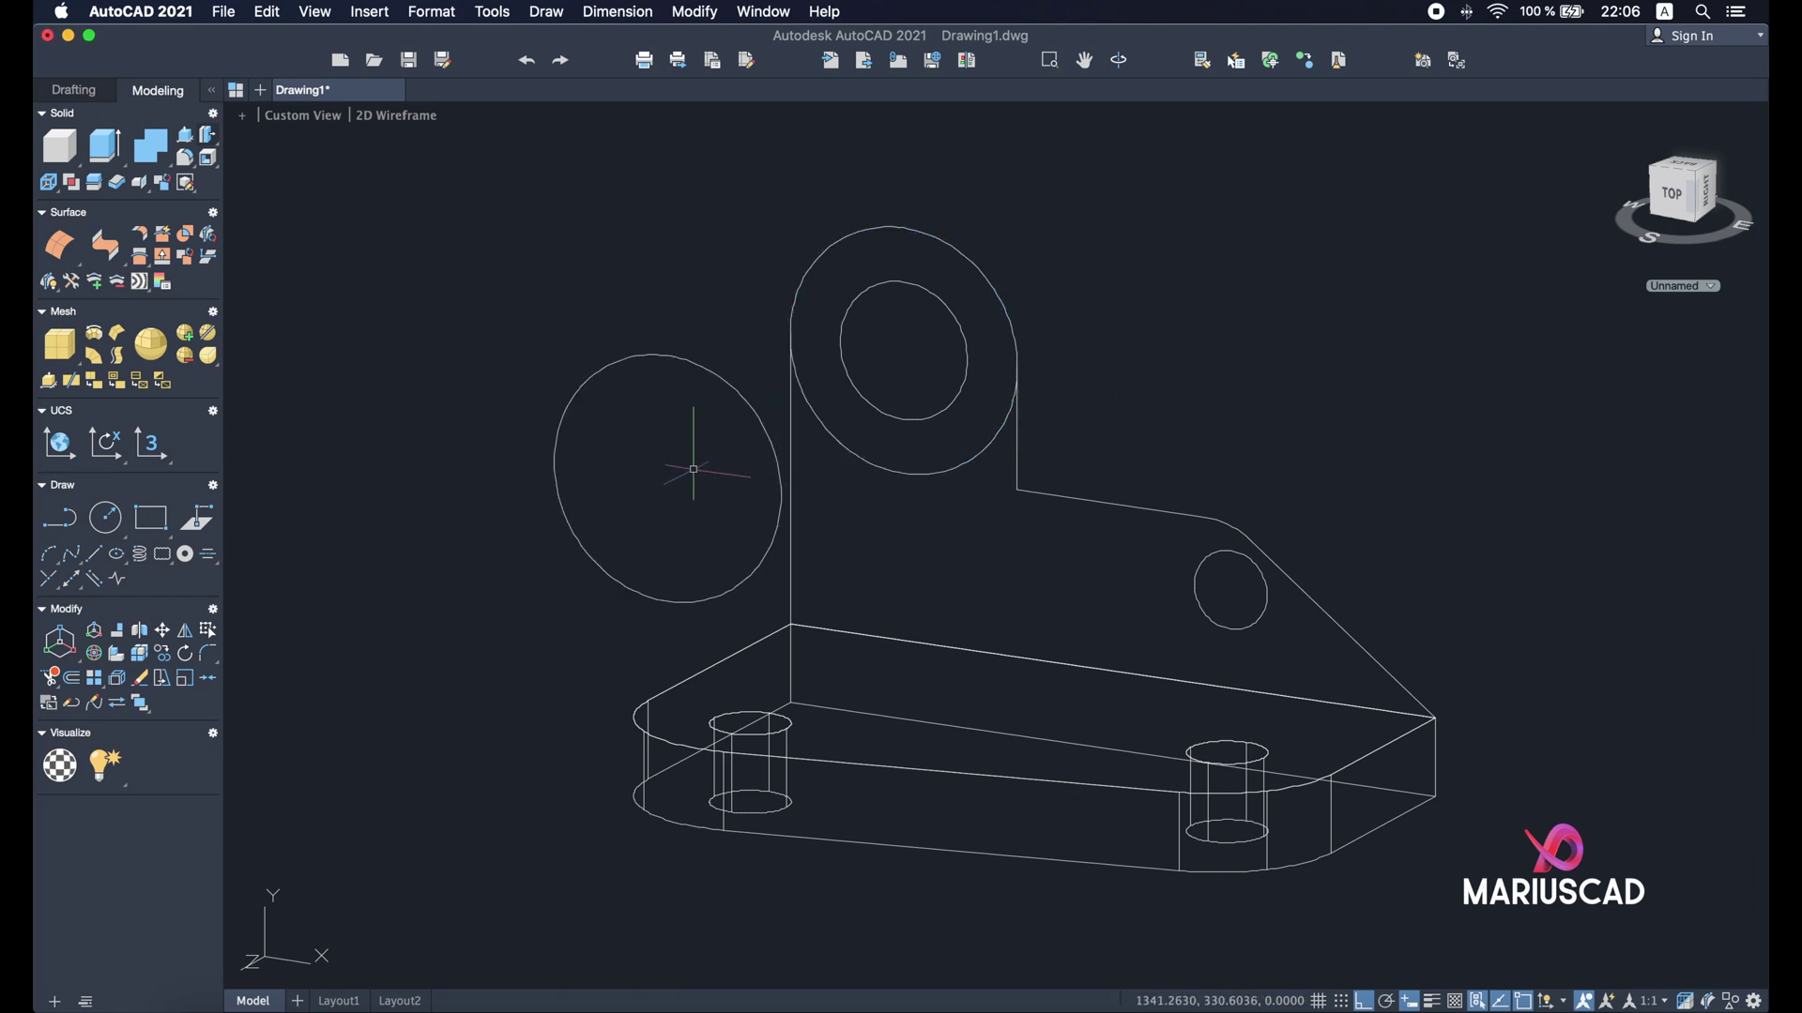
- Draw a diameter line across the copied circle from its left quadrant to its right quadrant
type("l")
key("Return")
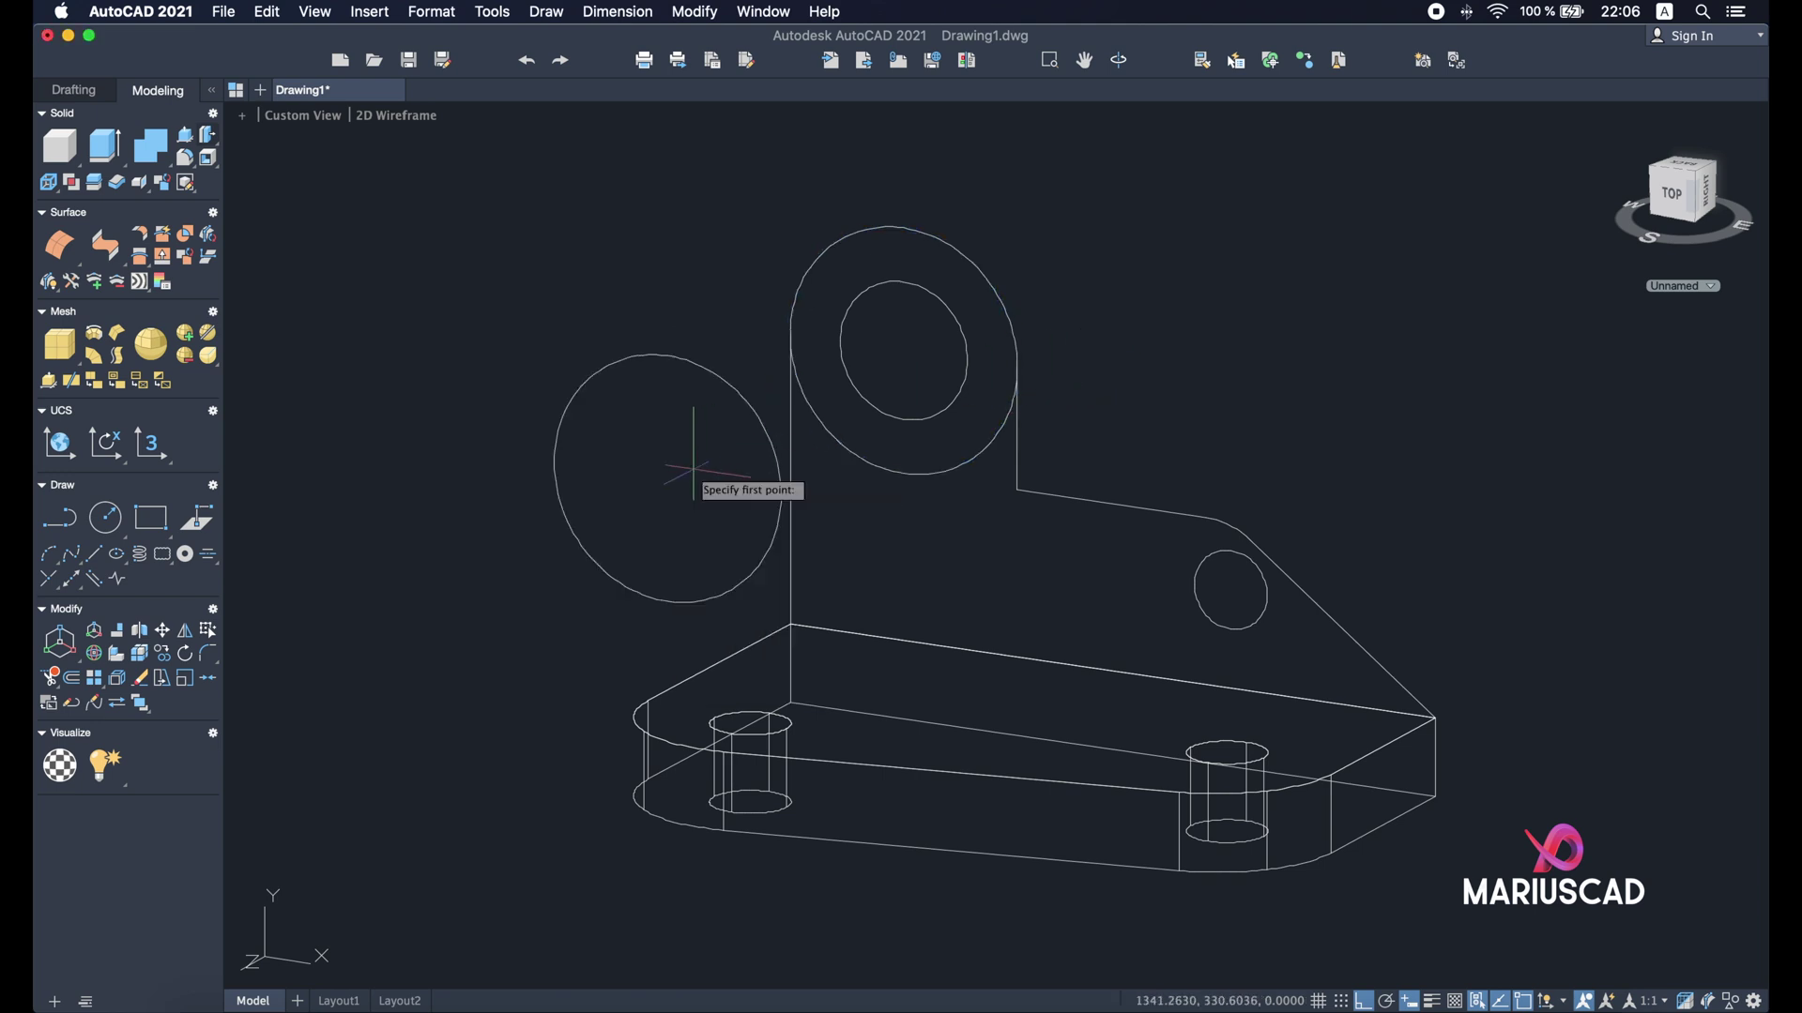
left_click(555, 462)
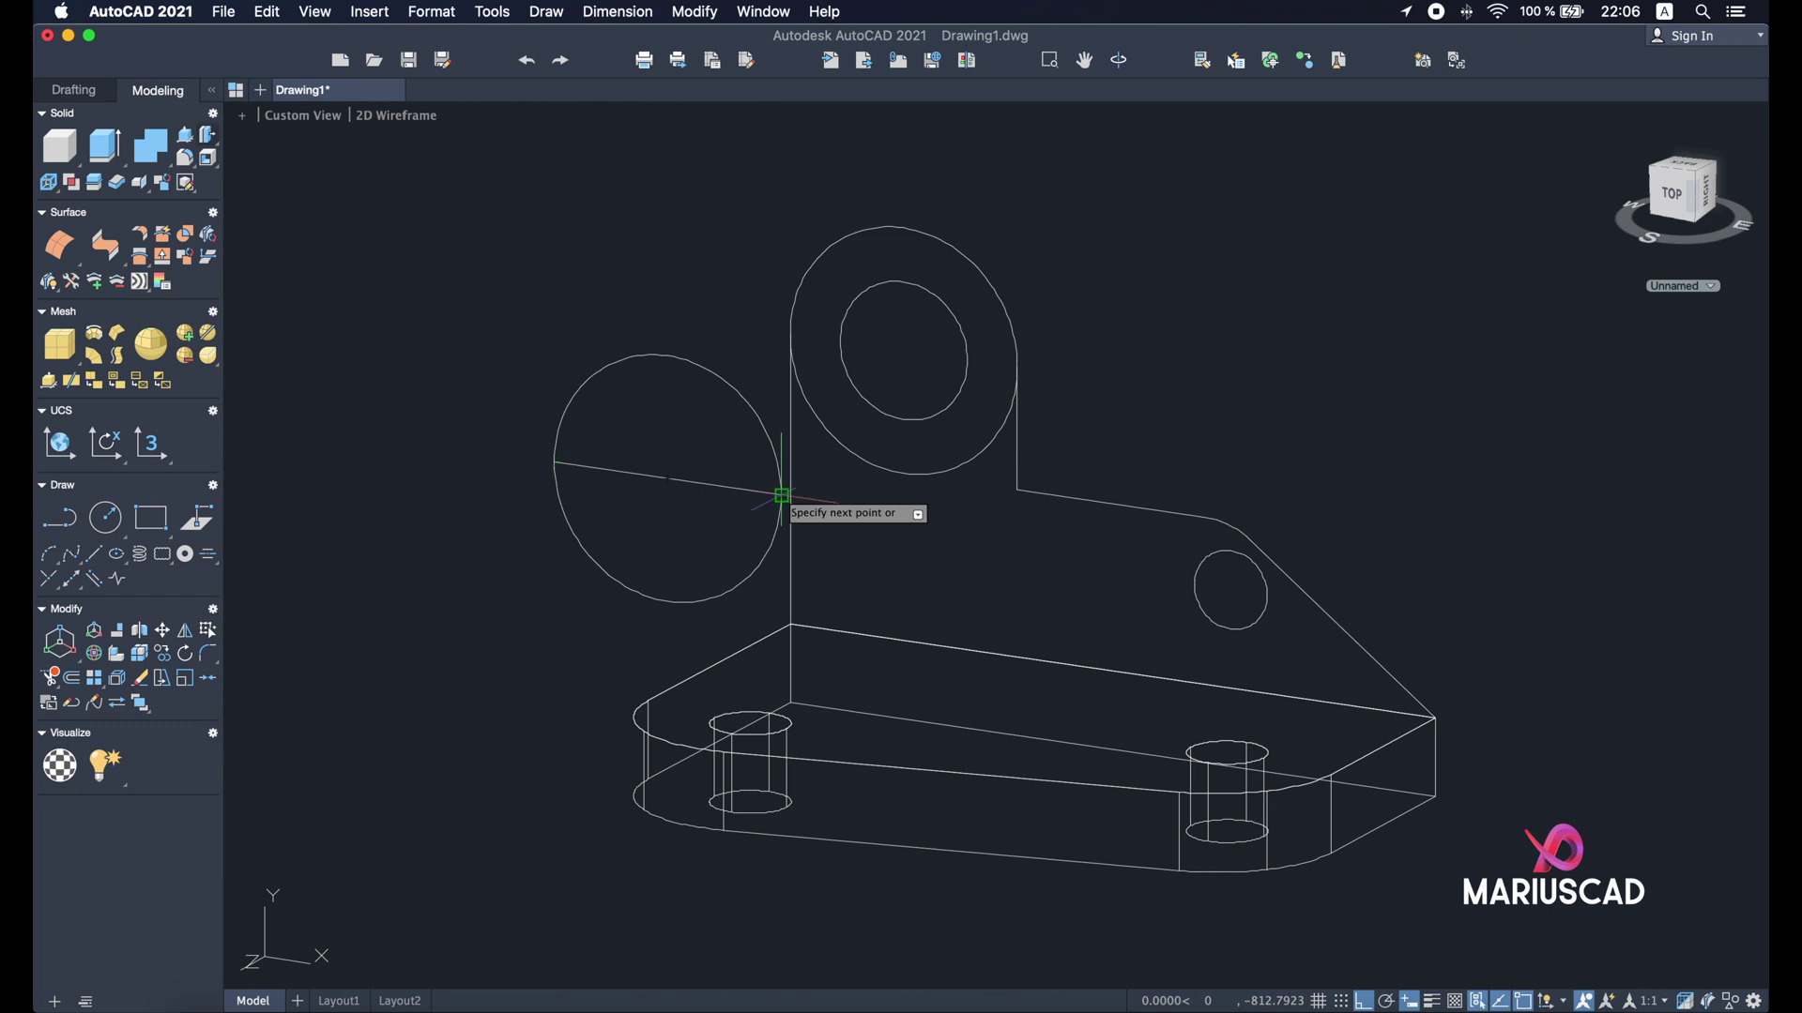
left_click(782, 495)
key("Return")
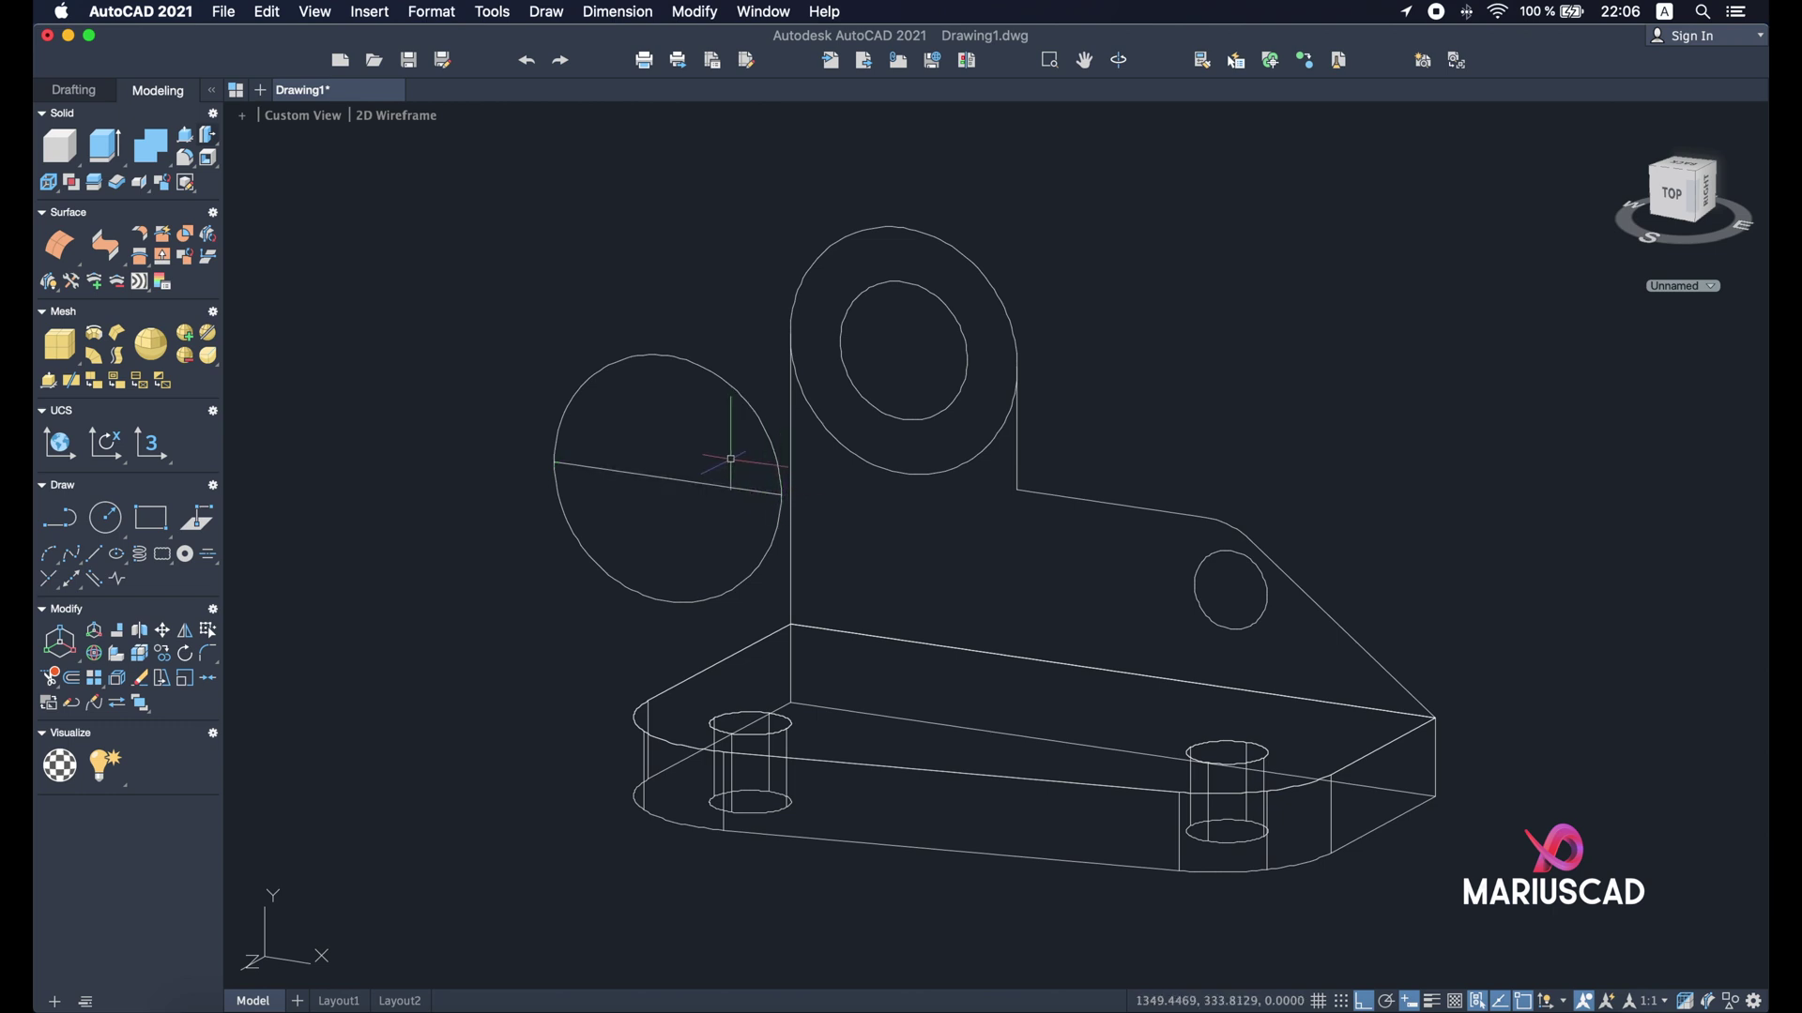
- Trim away the copied circle's upper half and delete the diameter line, leaving only the lower arc
left_click(776, 598)
left_click(581, 294)
type("t")
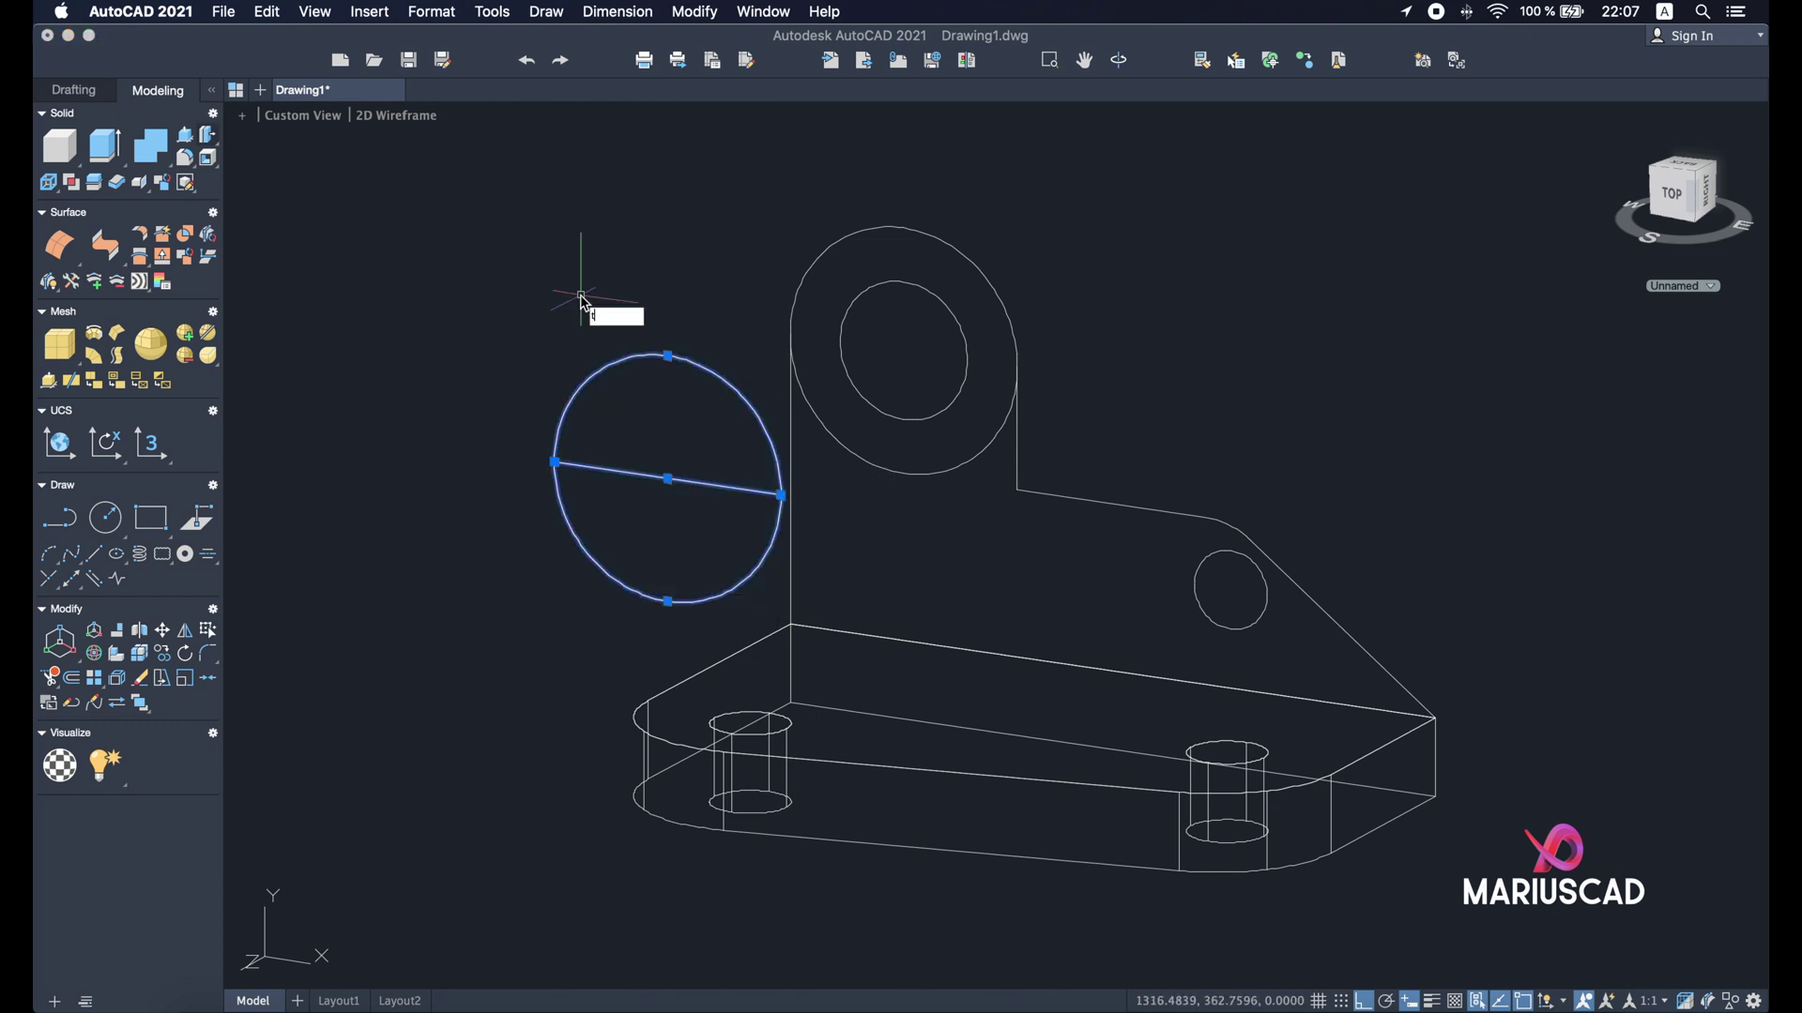
key("Return")
left_click(612, 397)
left_click(527, 203)
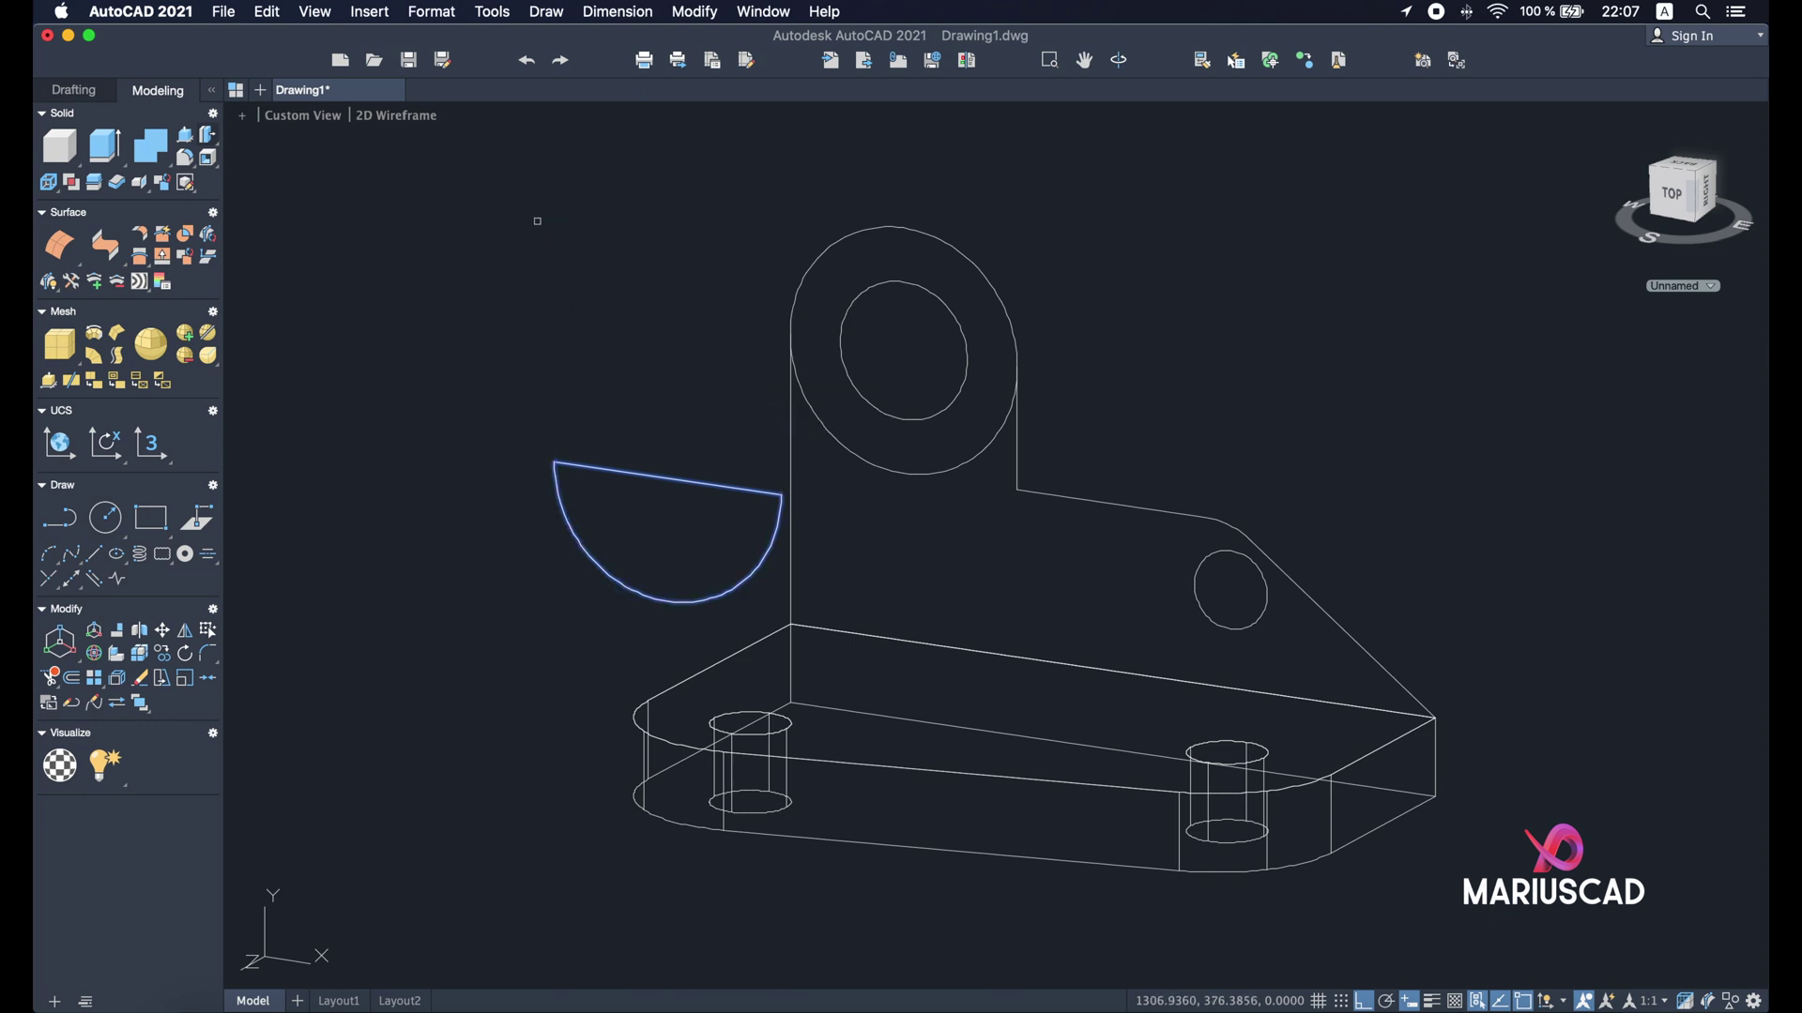
key("Escape")
left_click(661, 486)
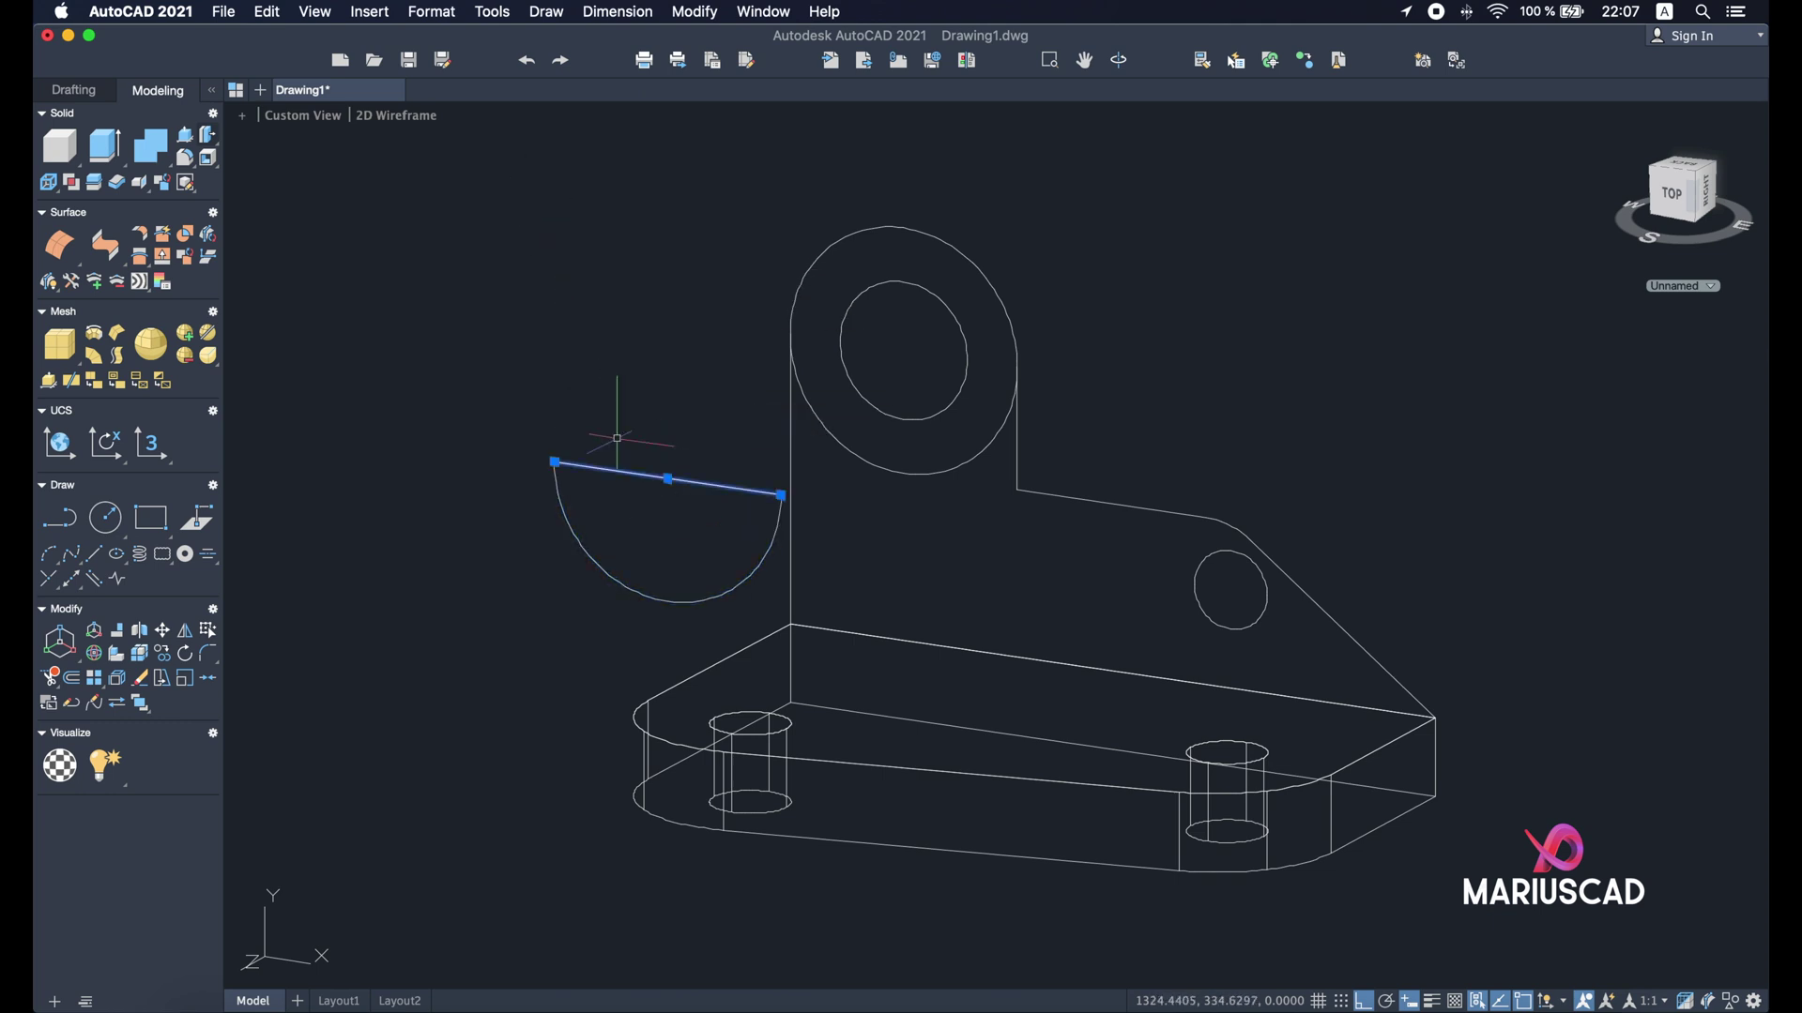
key("Delete")
- Move the lower arc 100 units along -Z back onto the lower half of the outer boss circle
left_click(568, 527)
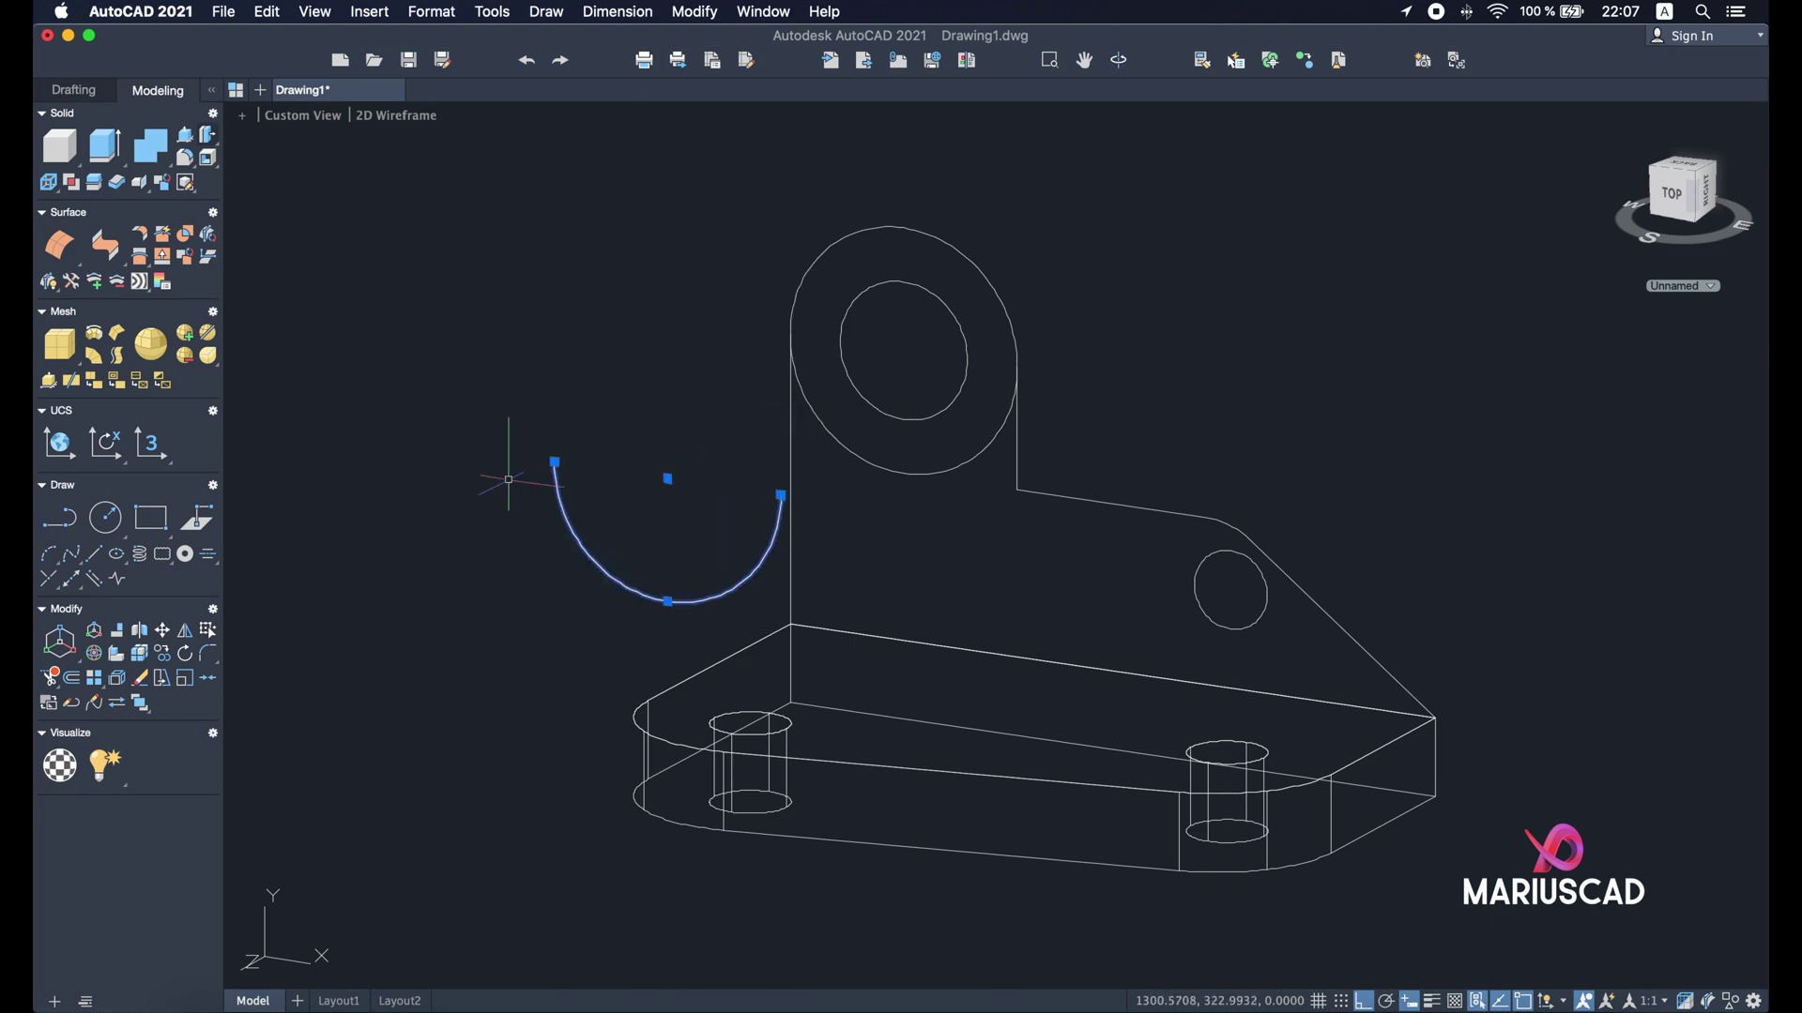
type("m")
key("Return")
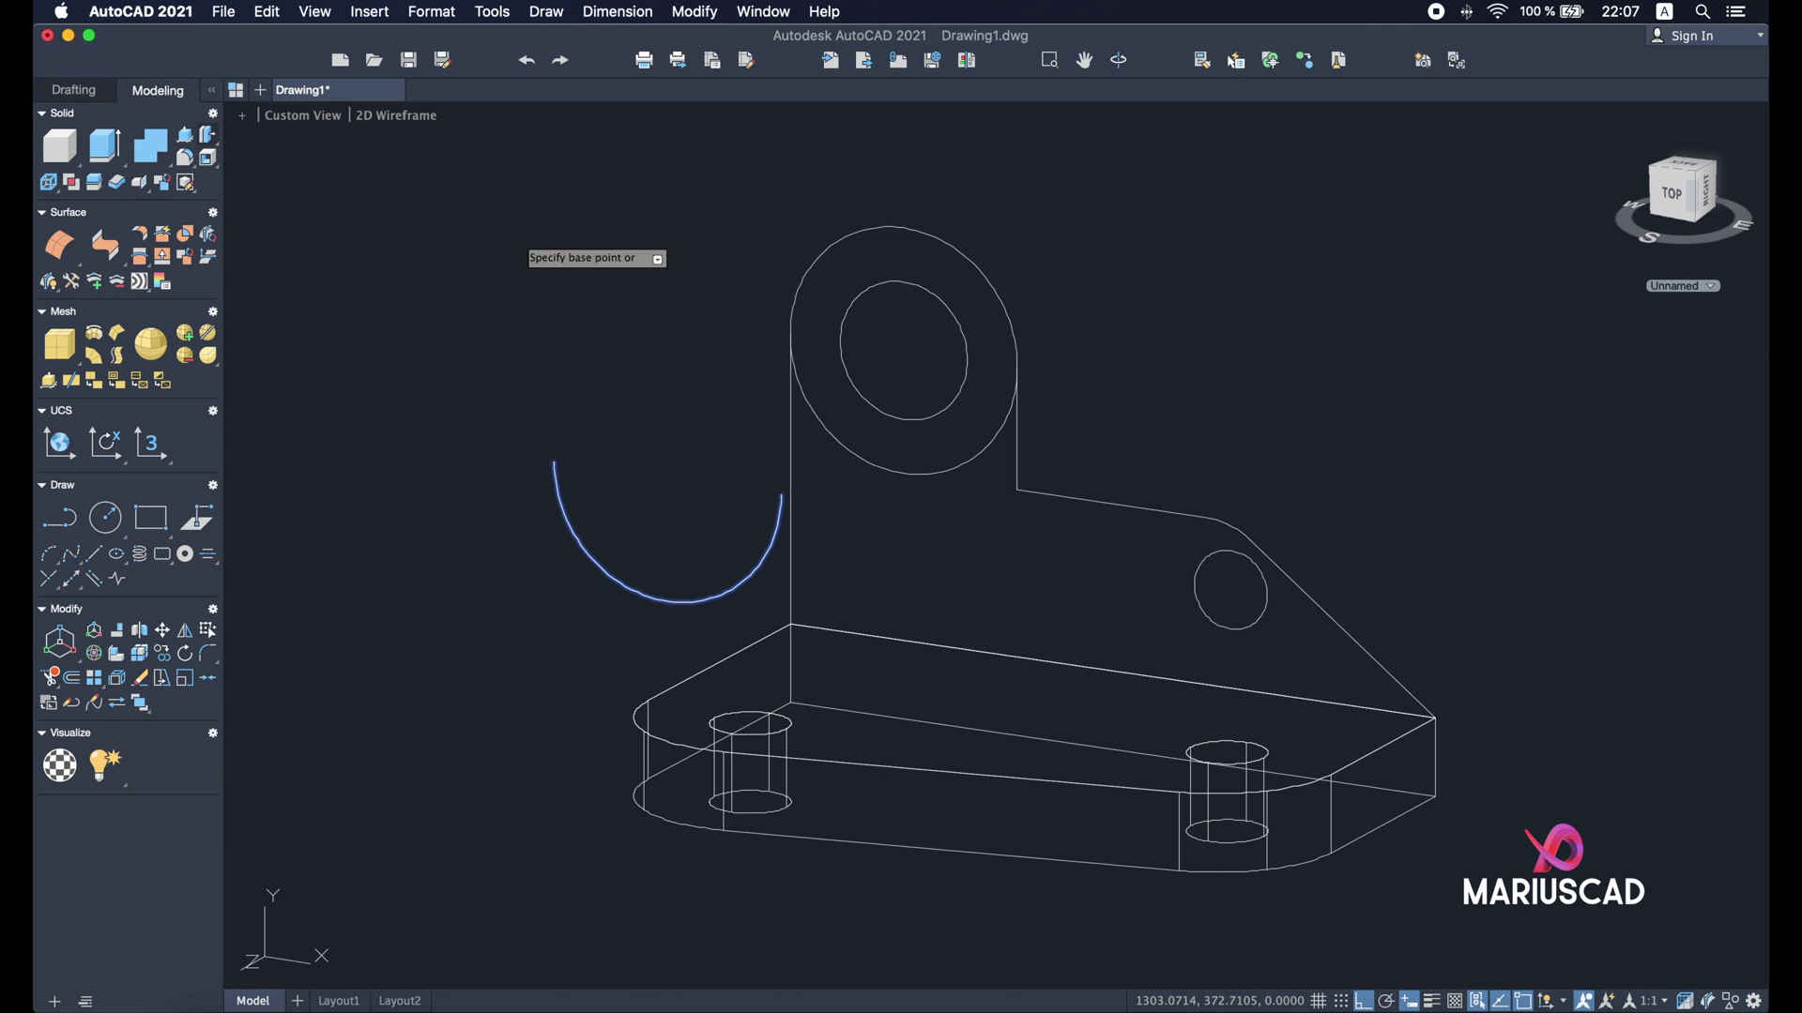
left_click(379, 351)
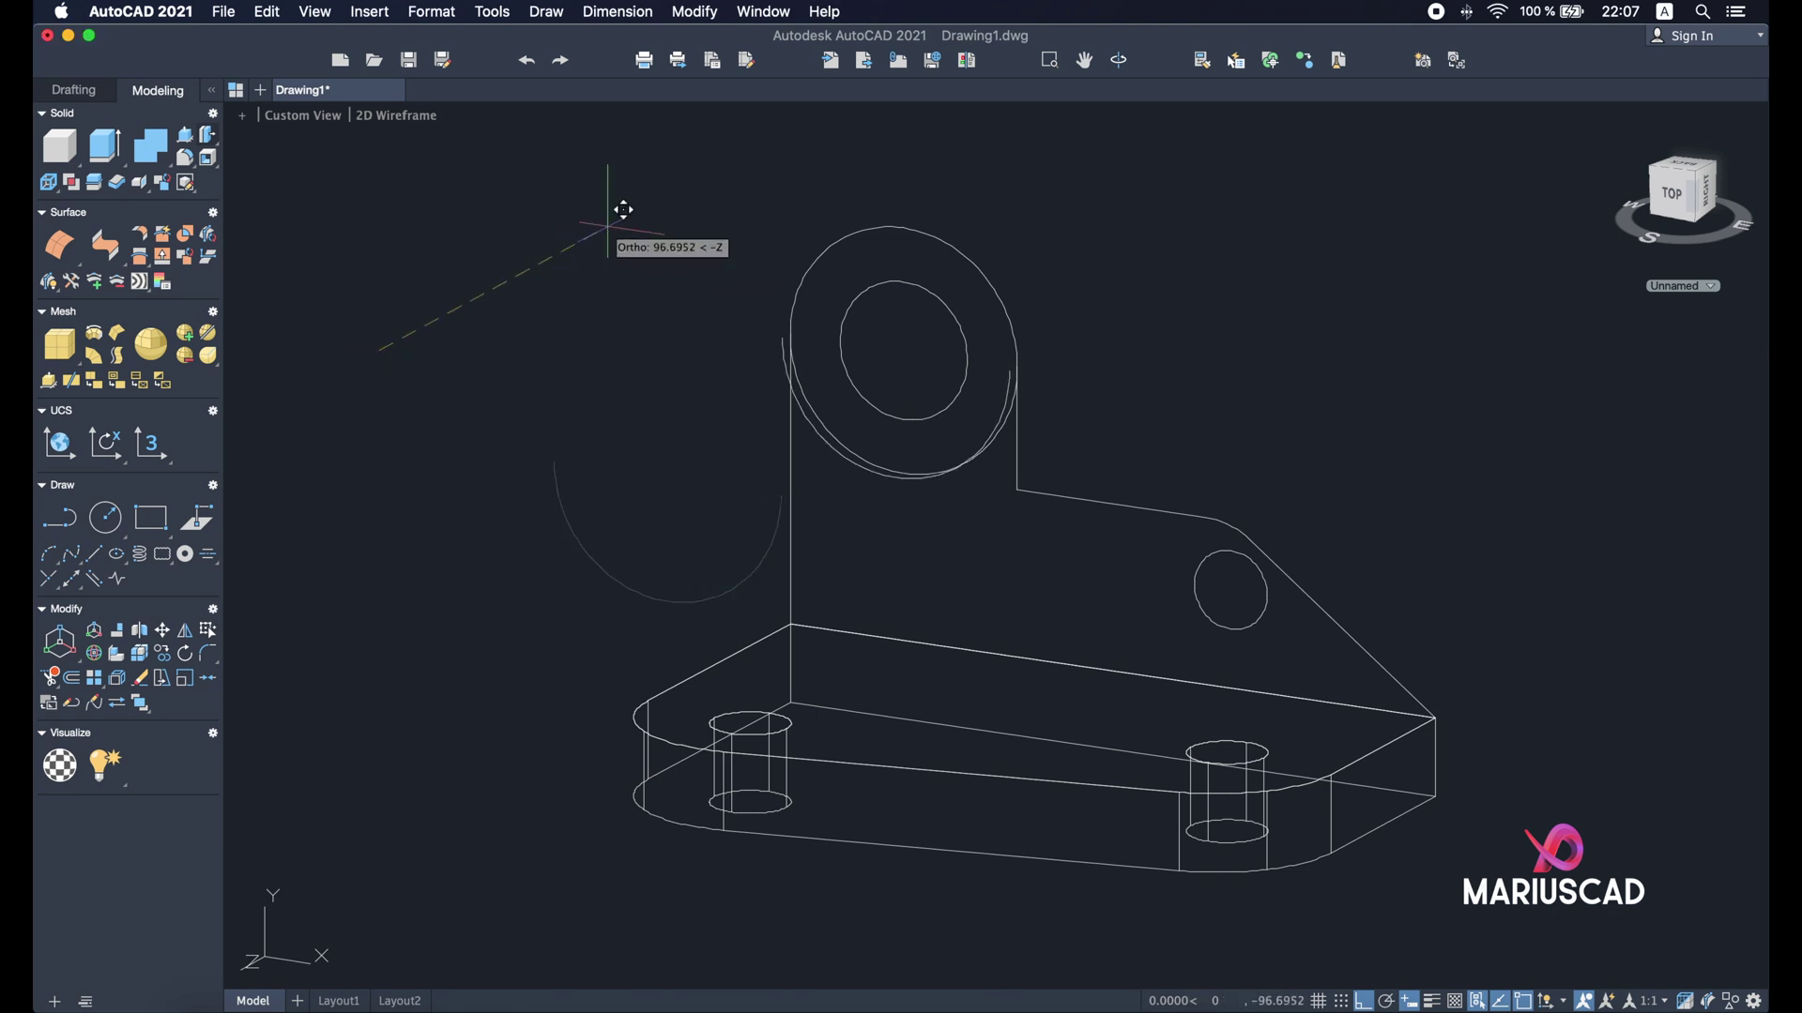
type("100")
key("Return")
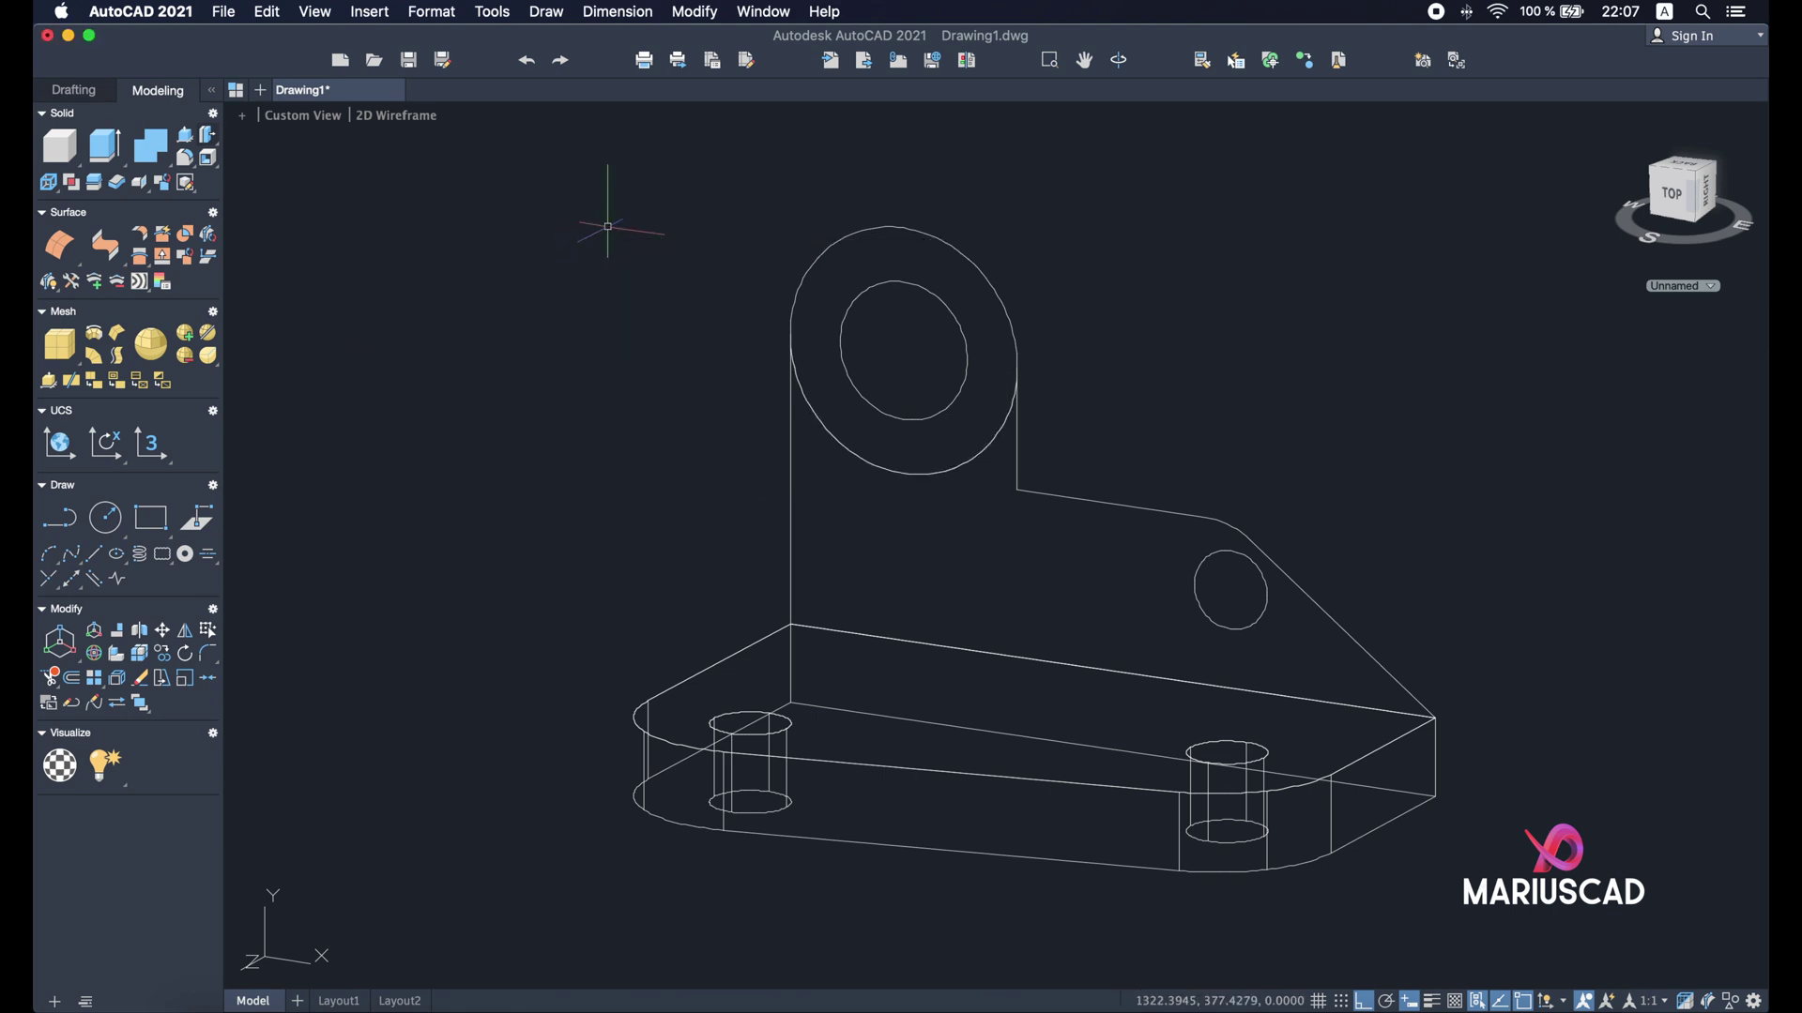
- Join the lower arc, both vertical lines, top line, rounded corner, sloped line and bottom line into one closed wall outline
left_click(954, 469)
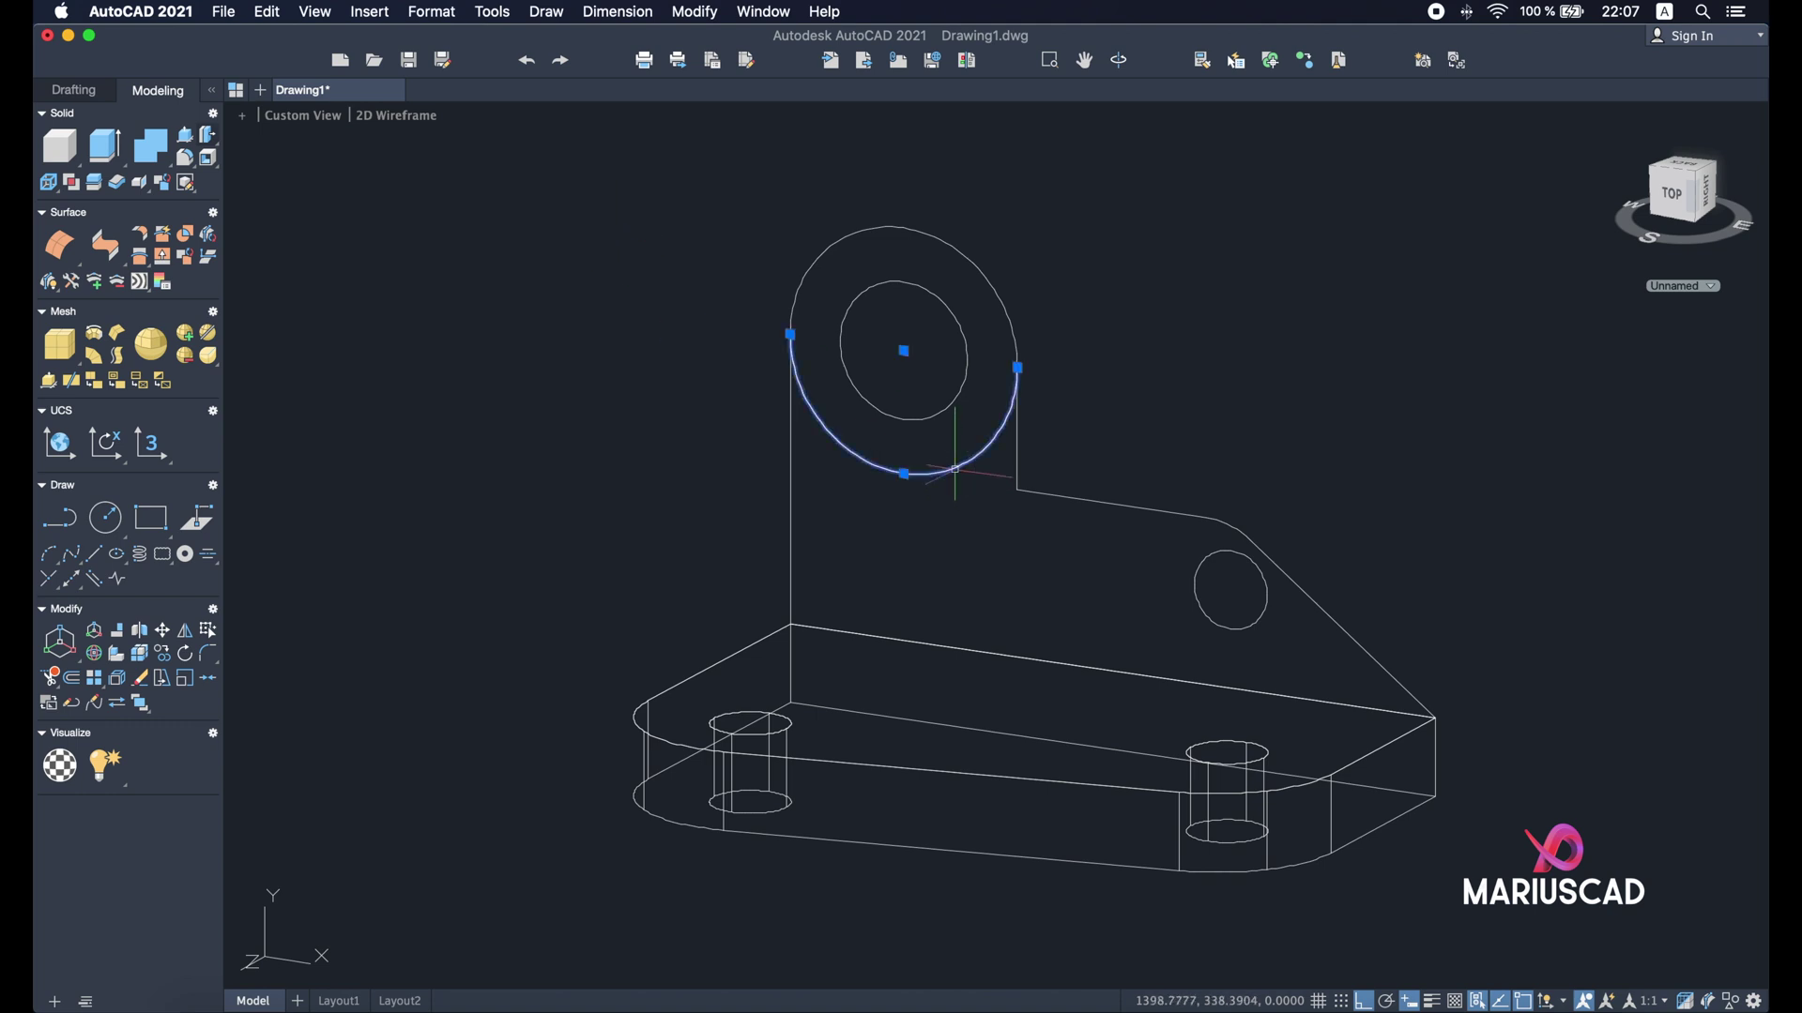
left_click(1026, 491)
left_click(1305, 593)
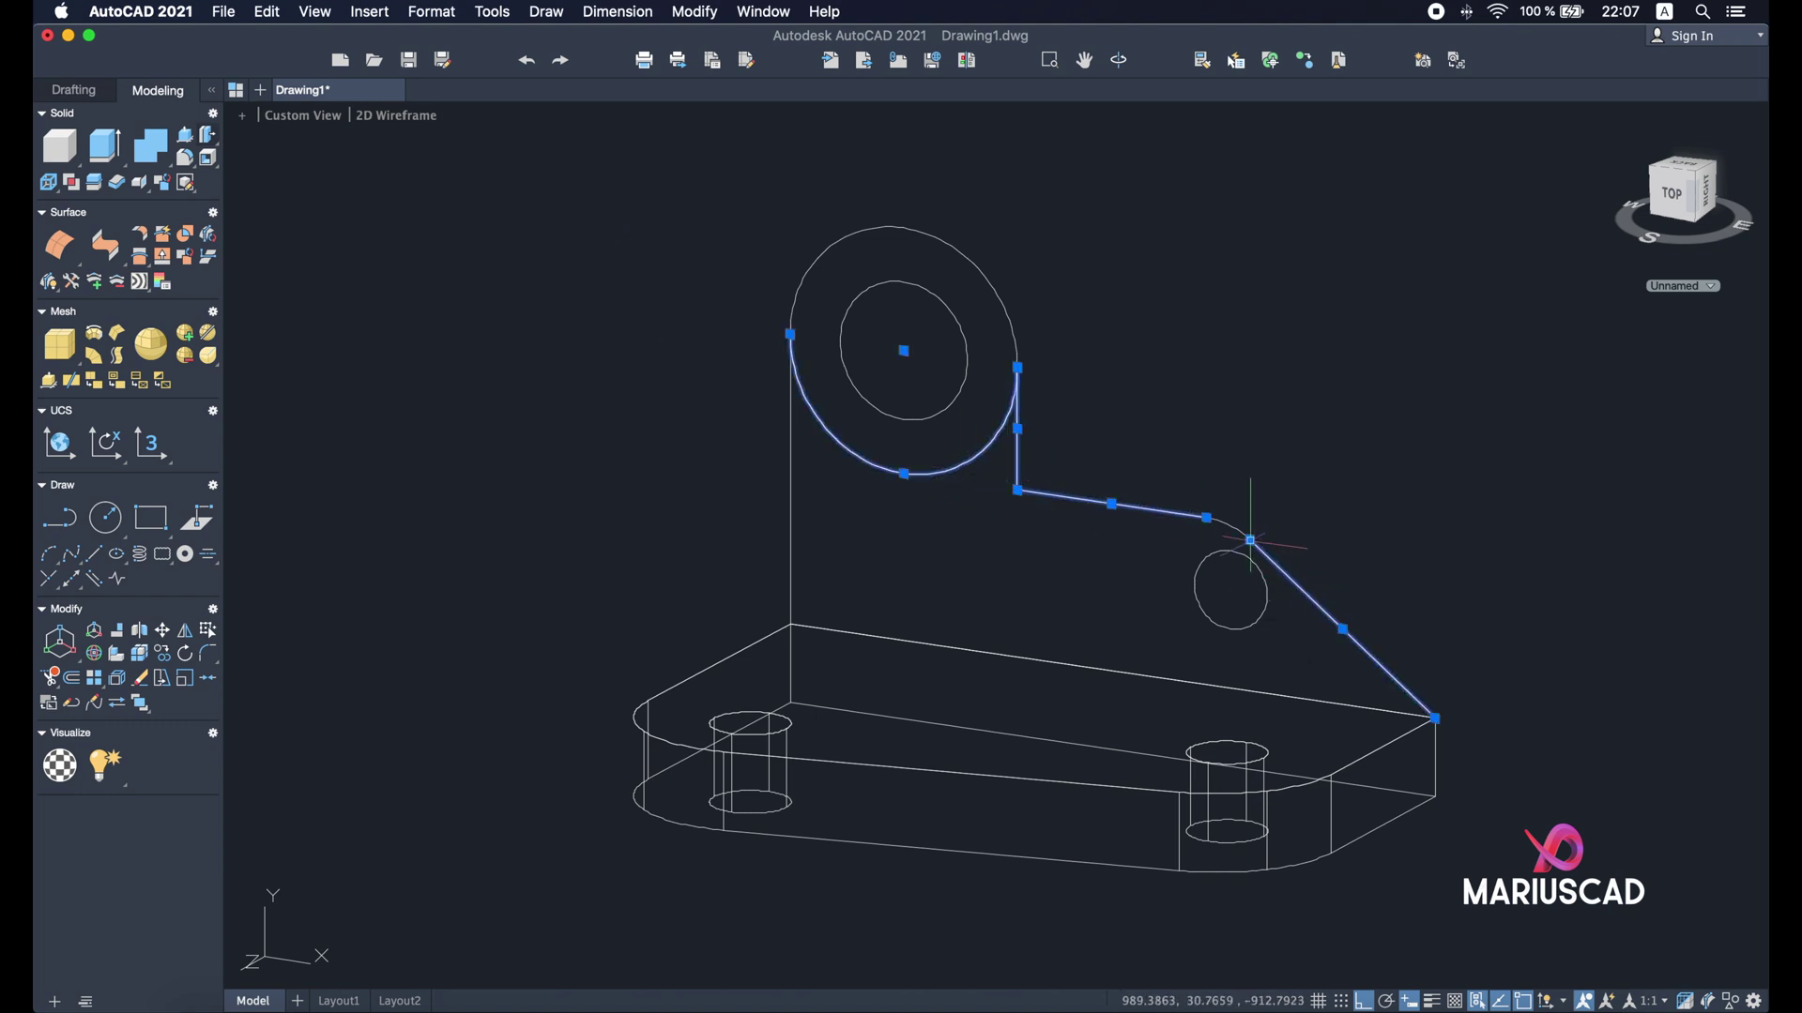
left_click(1226, 528)
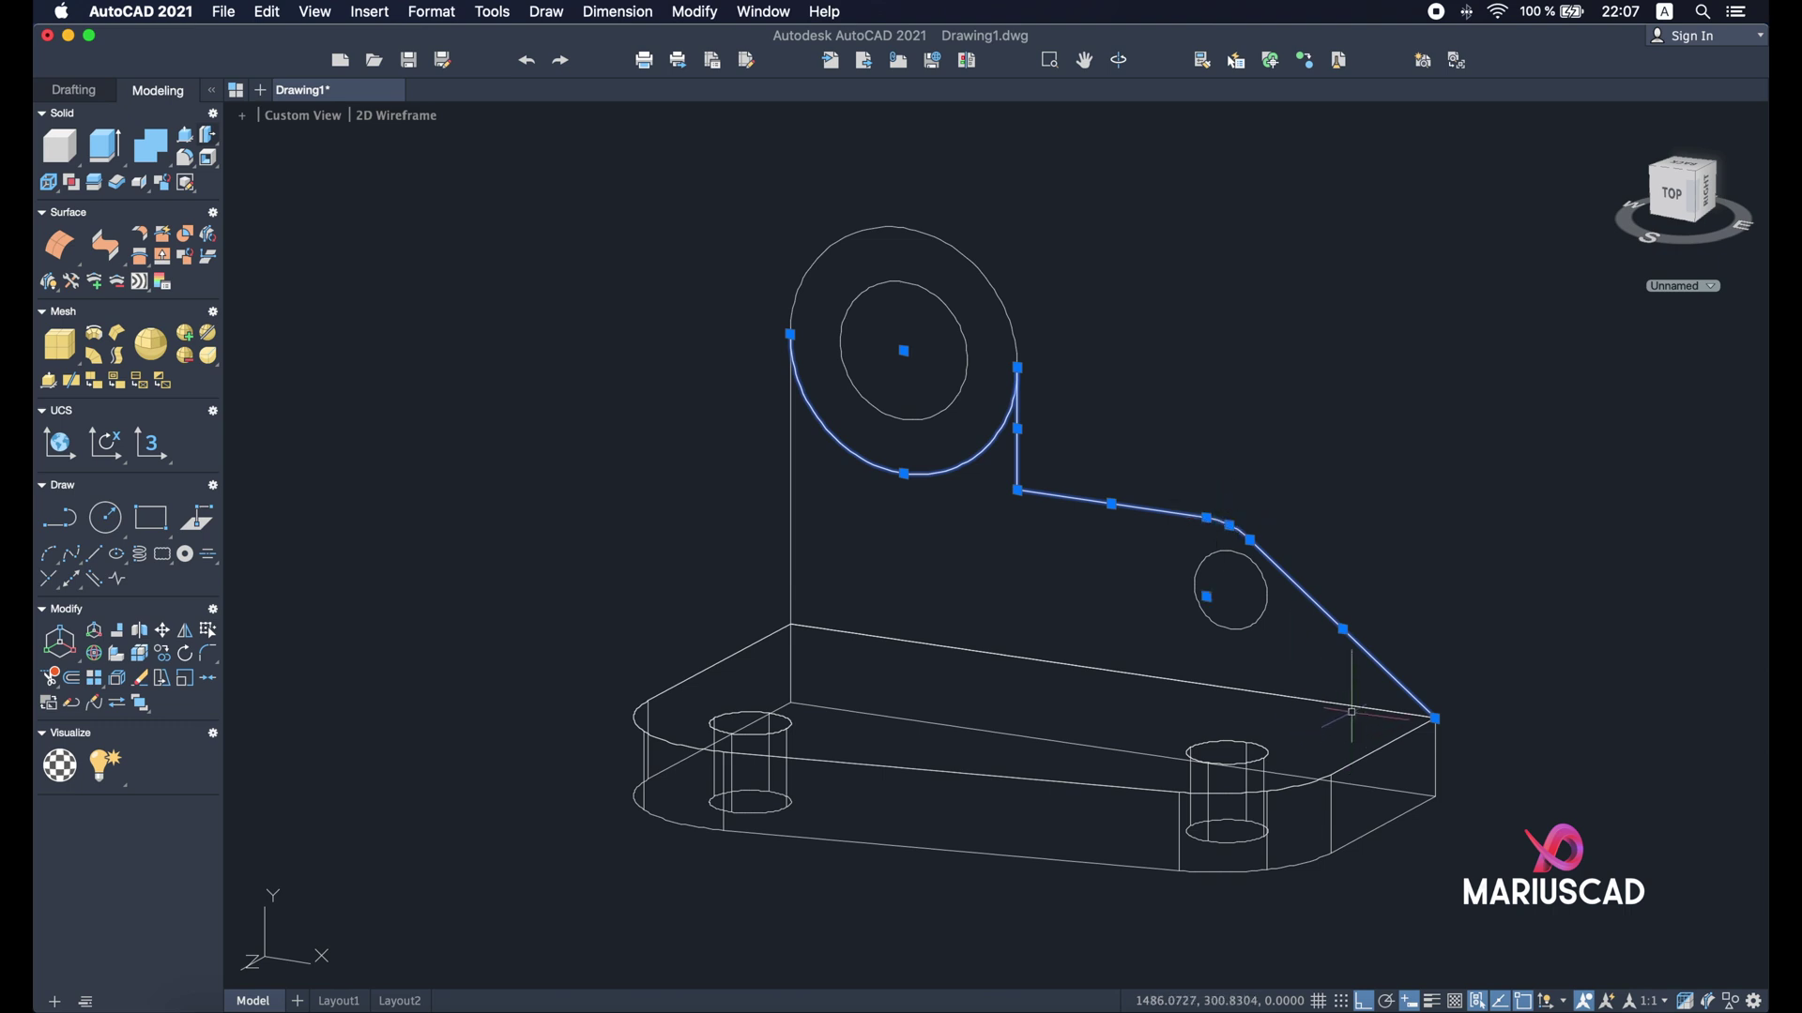
left_click(1352, 709)
left_click(791, 540)
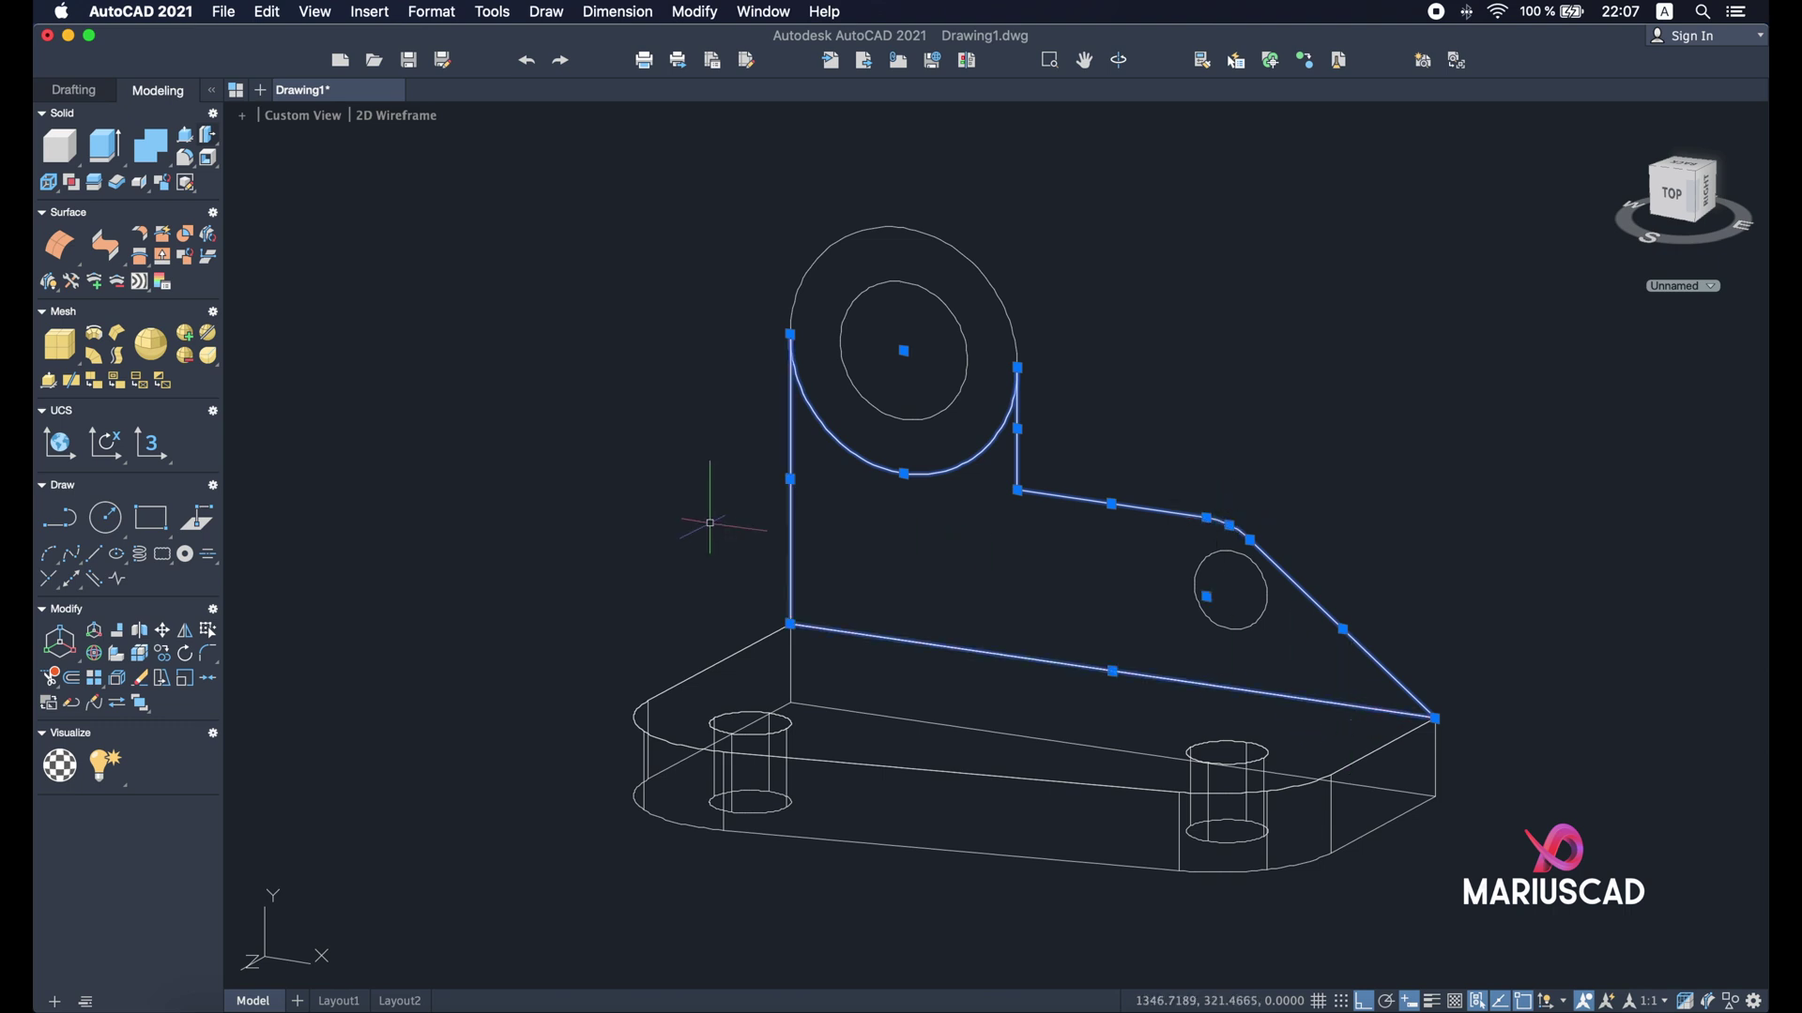
type("join")
key("Return")
left_click(1071, 501)
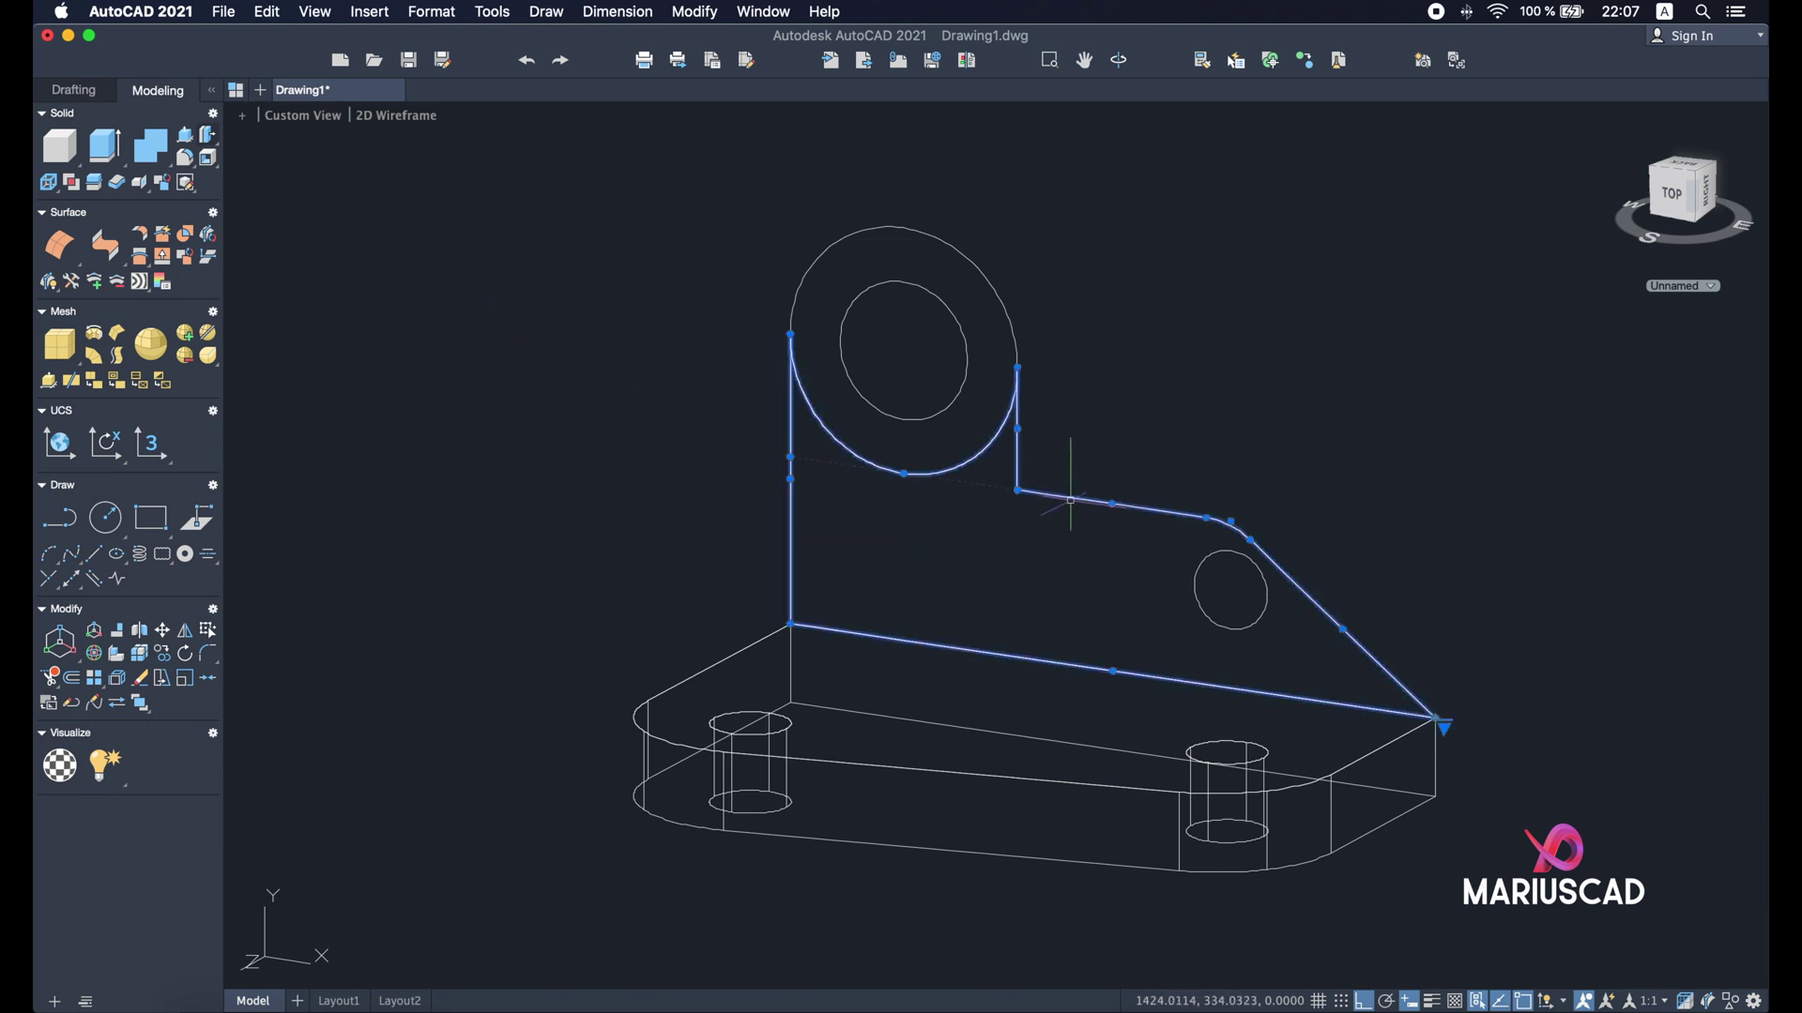
key("Escape")
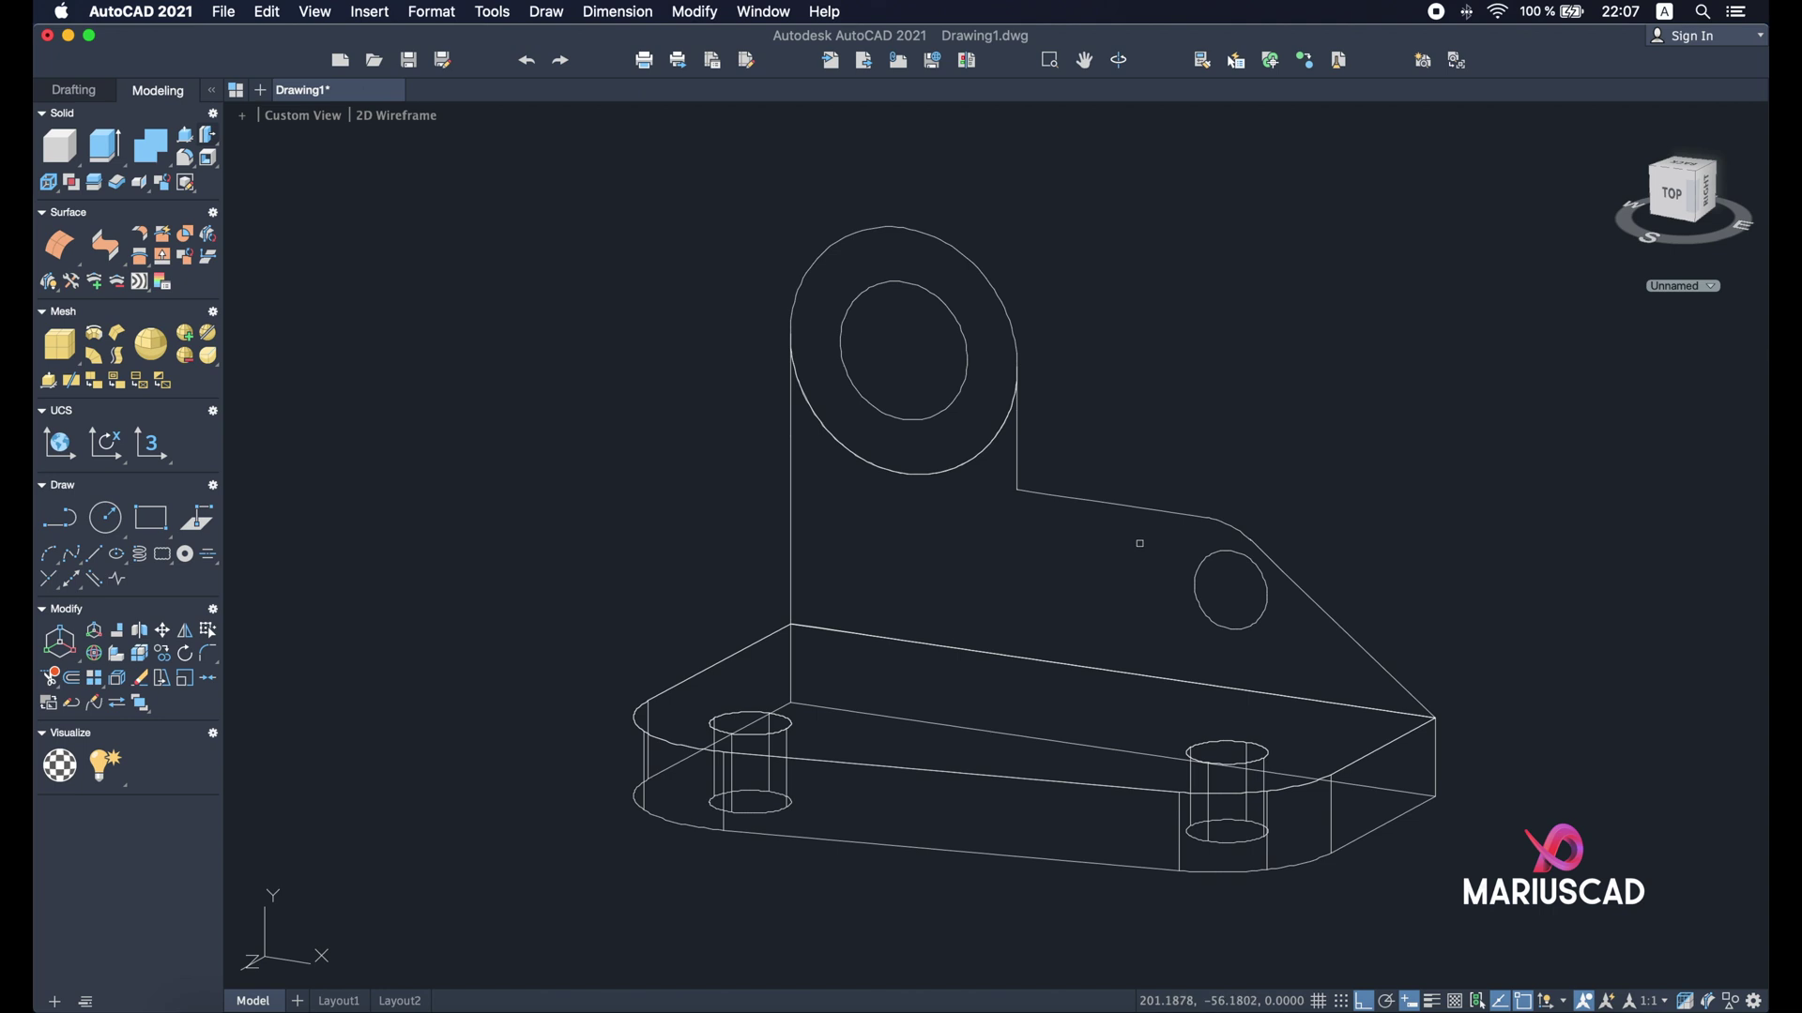
- Extrude the closed wall outline 16 units over the base plate
type("ext")
key("Return")
left_click(1140, 506)
key("Return")
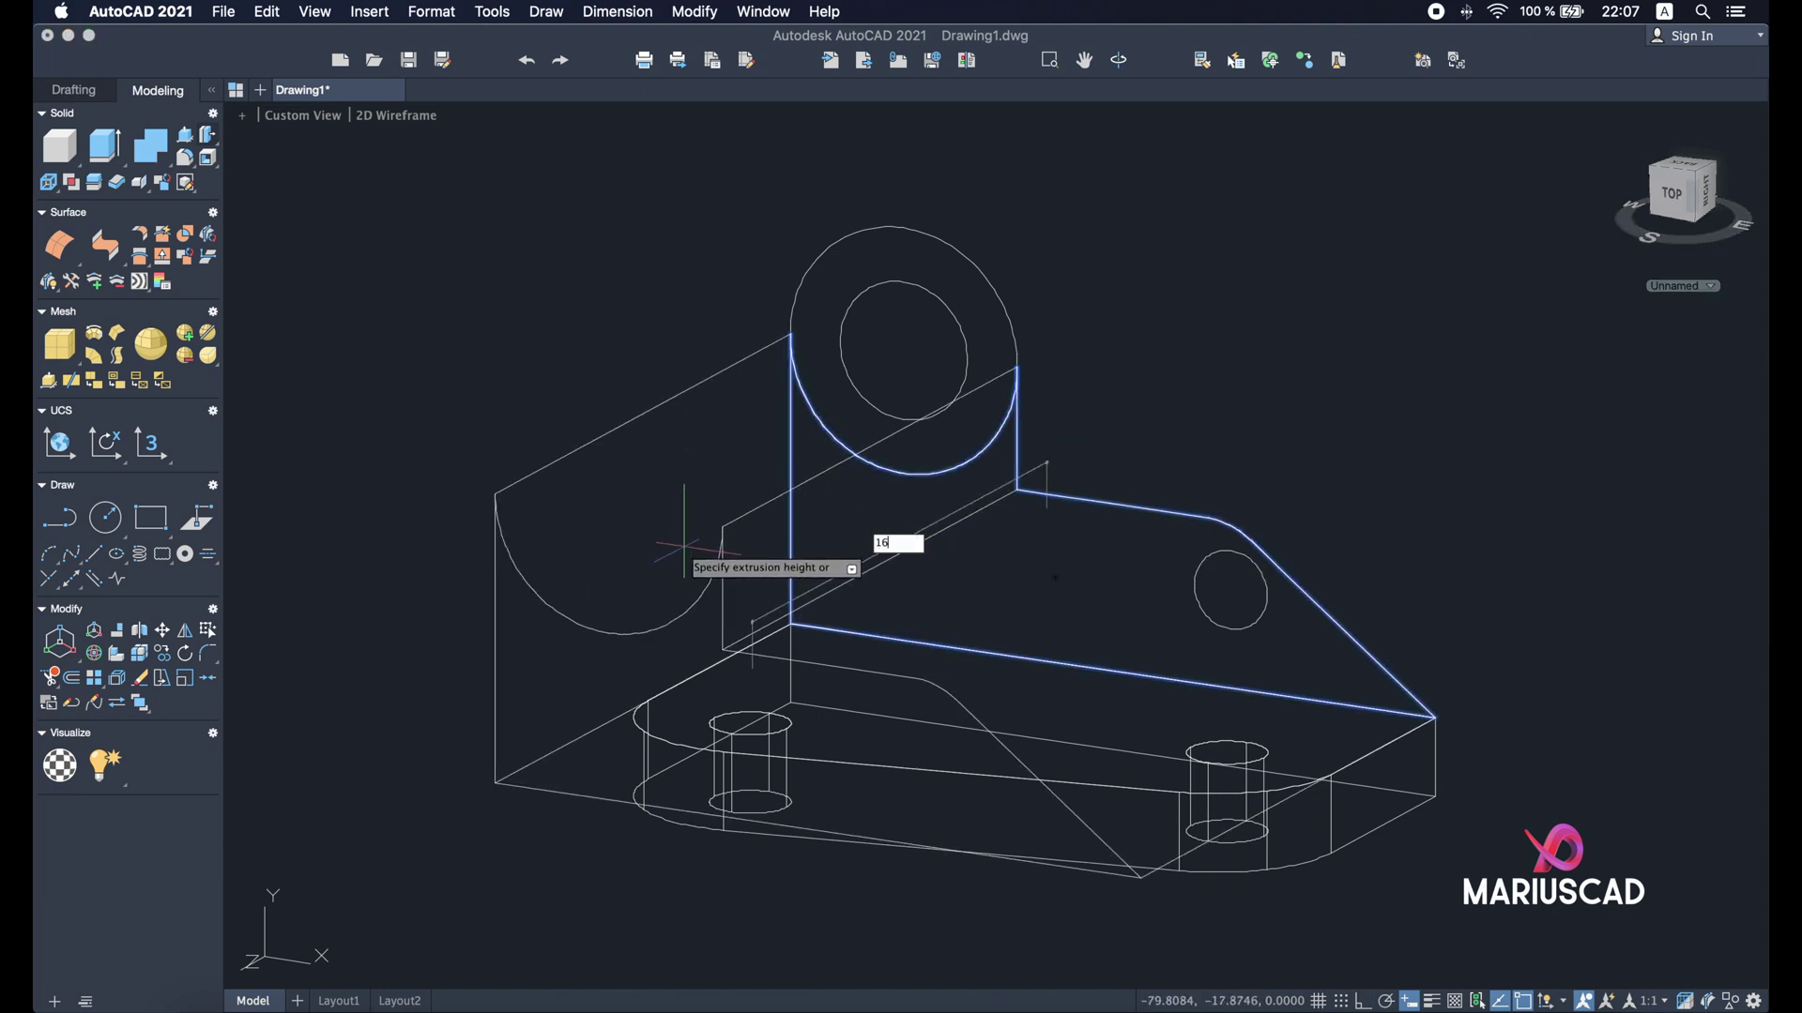
key("Return")
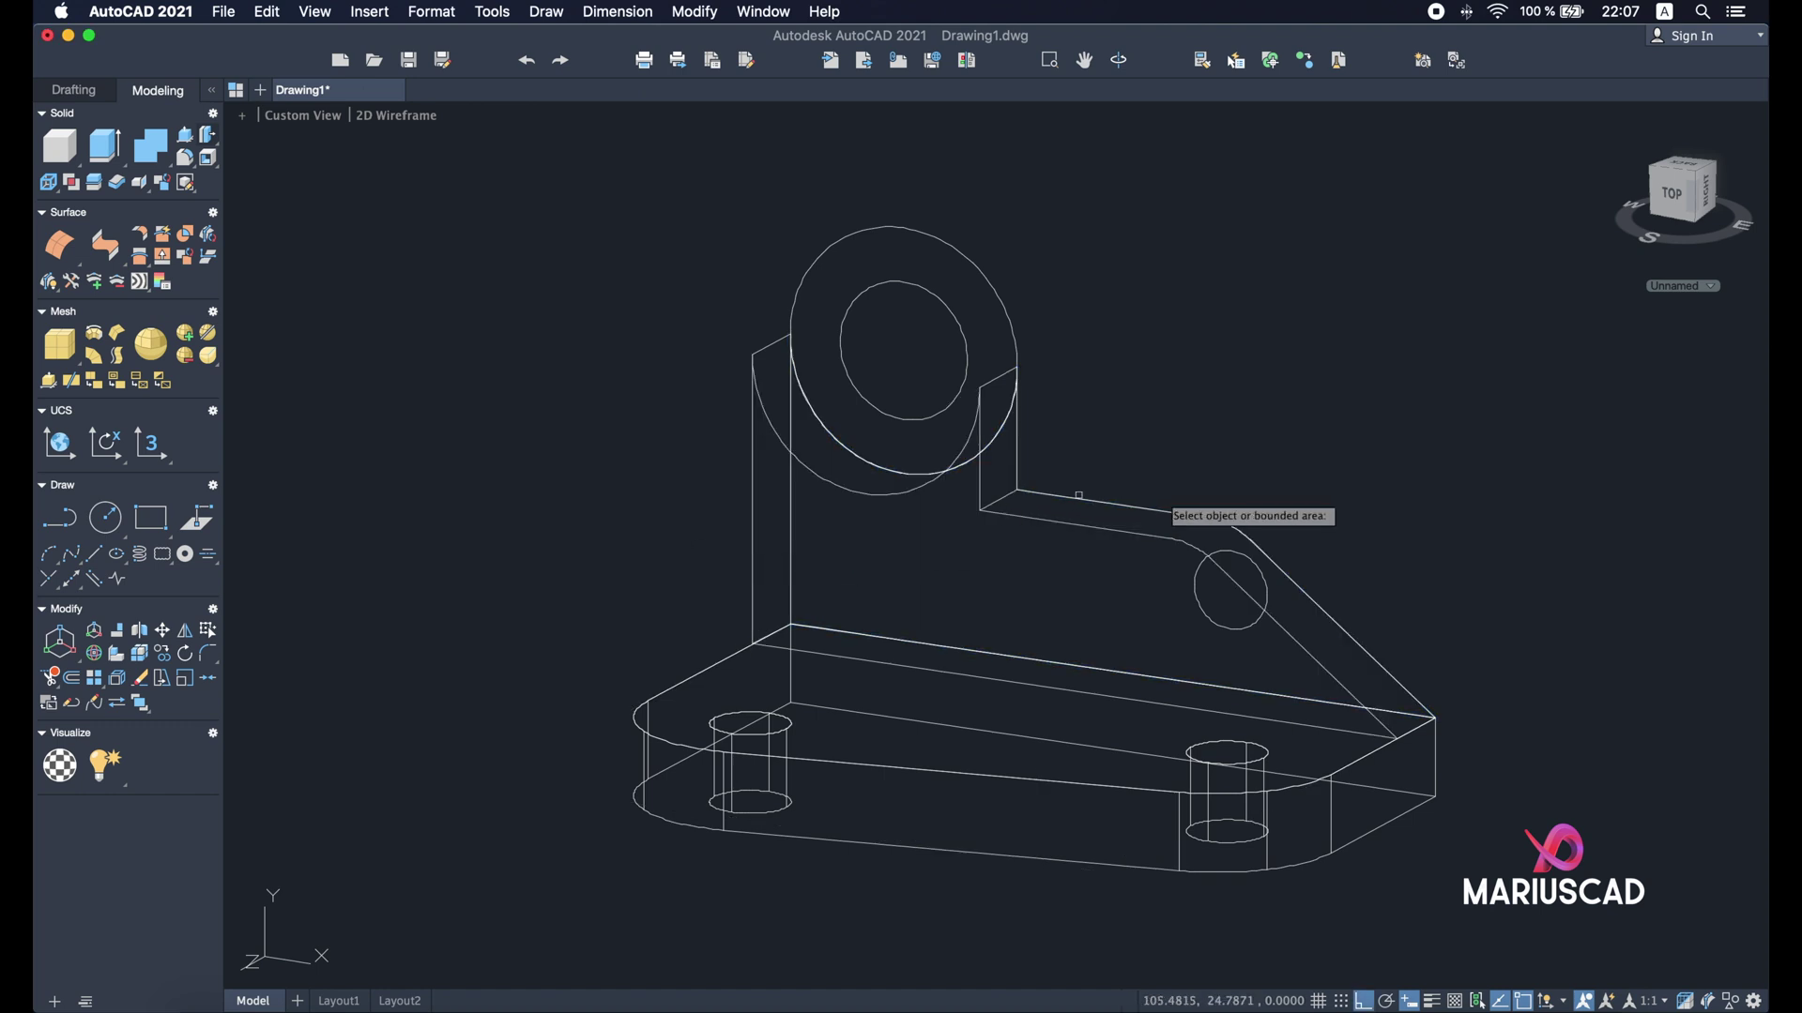
- Extrude the small circle on the upright wall 16 units through the wall's full thickness
middle_click_drag(1254, 507, 1042, 535, "shift")
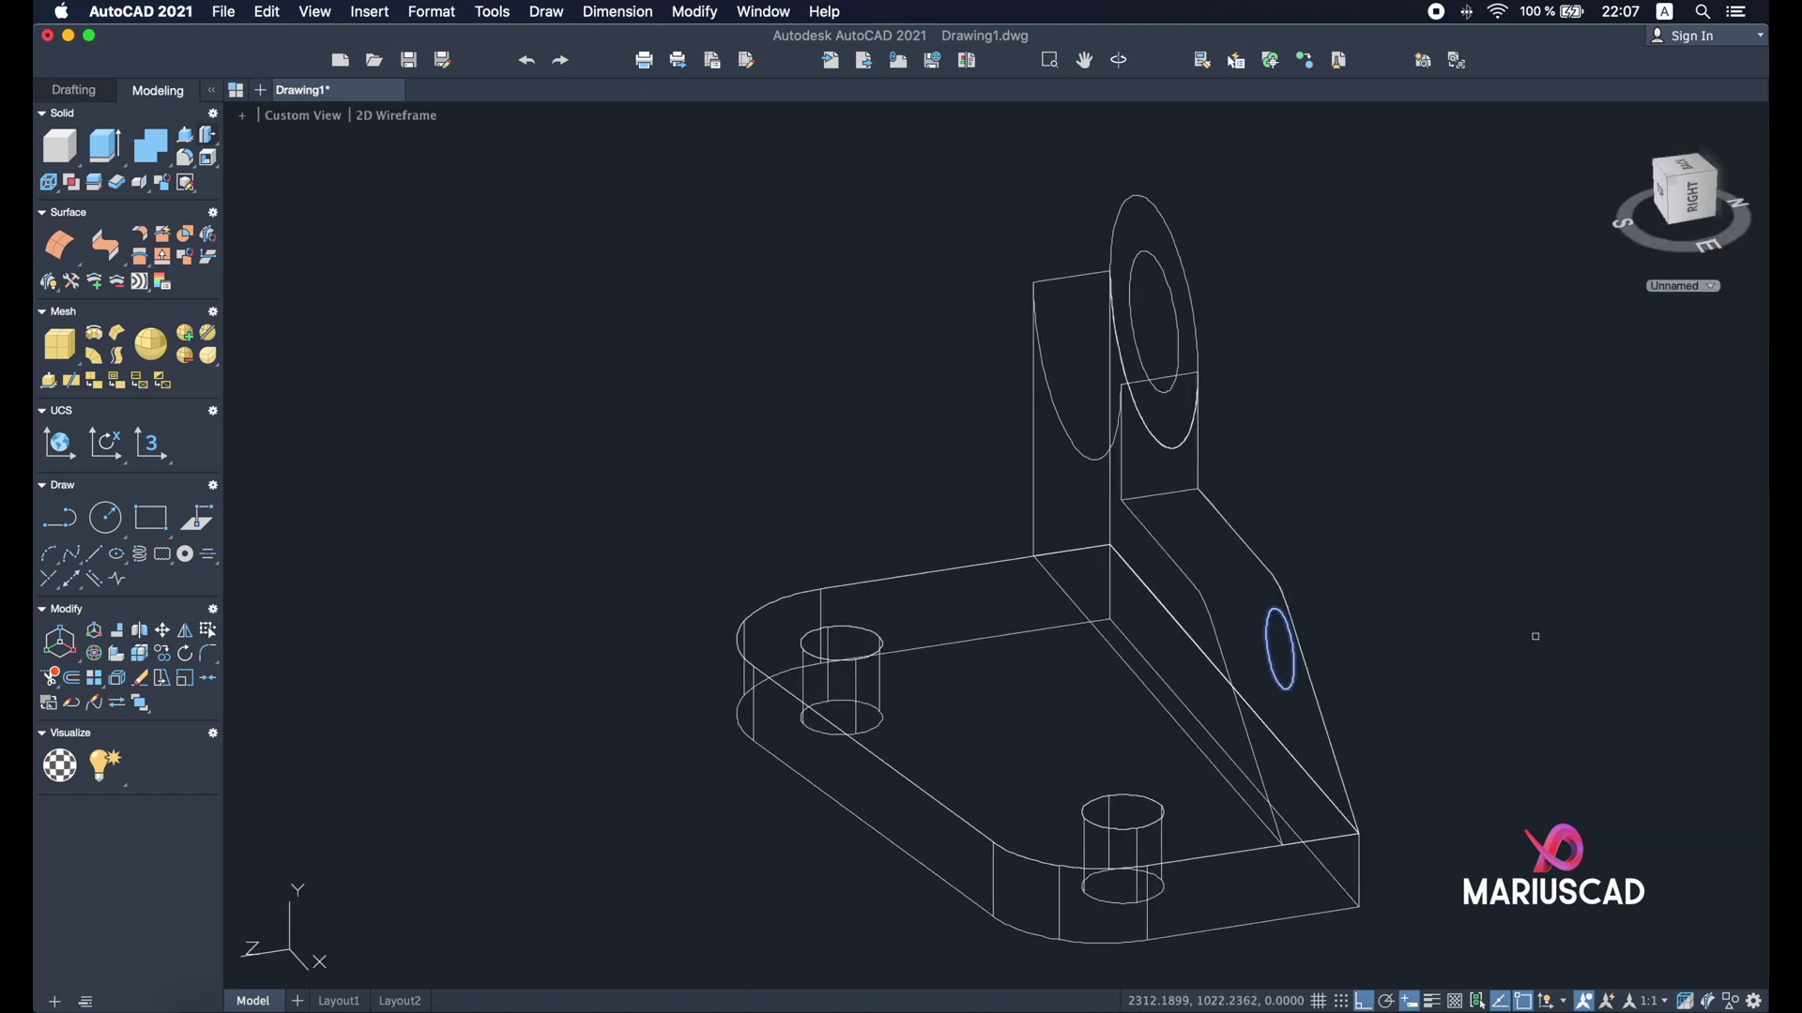
middle_click_drag(1534, 636, 1248, 634, "shift")
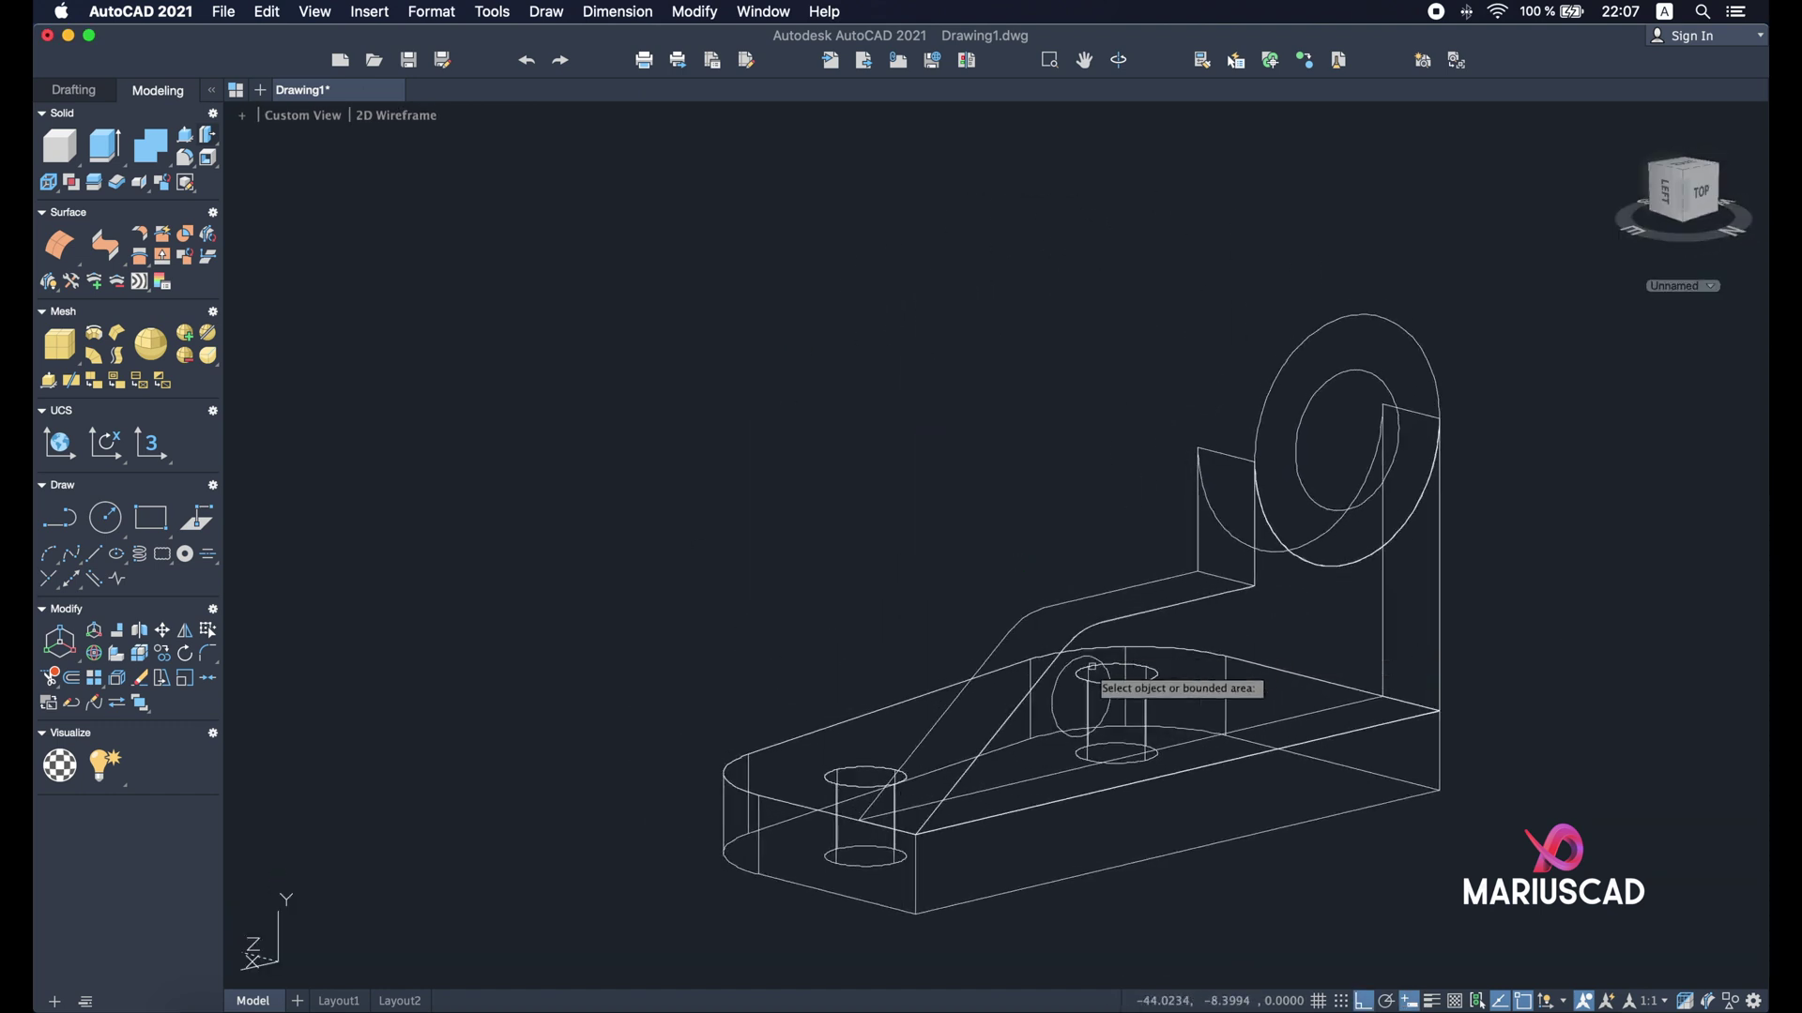
middle_click_drag(1086, 688, 892, 728, "shift")
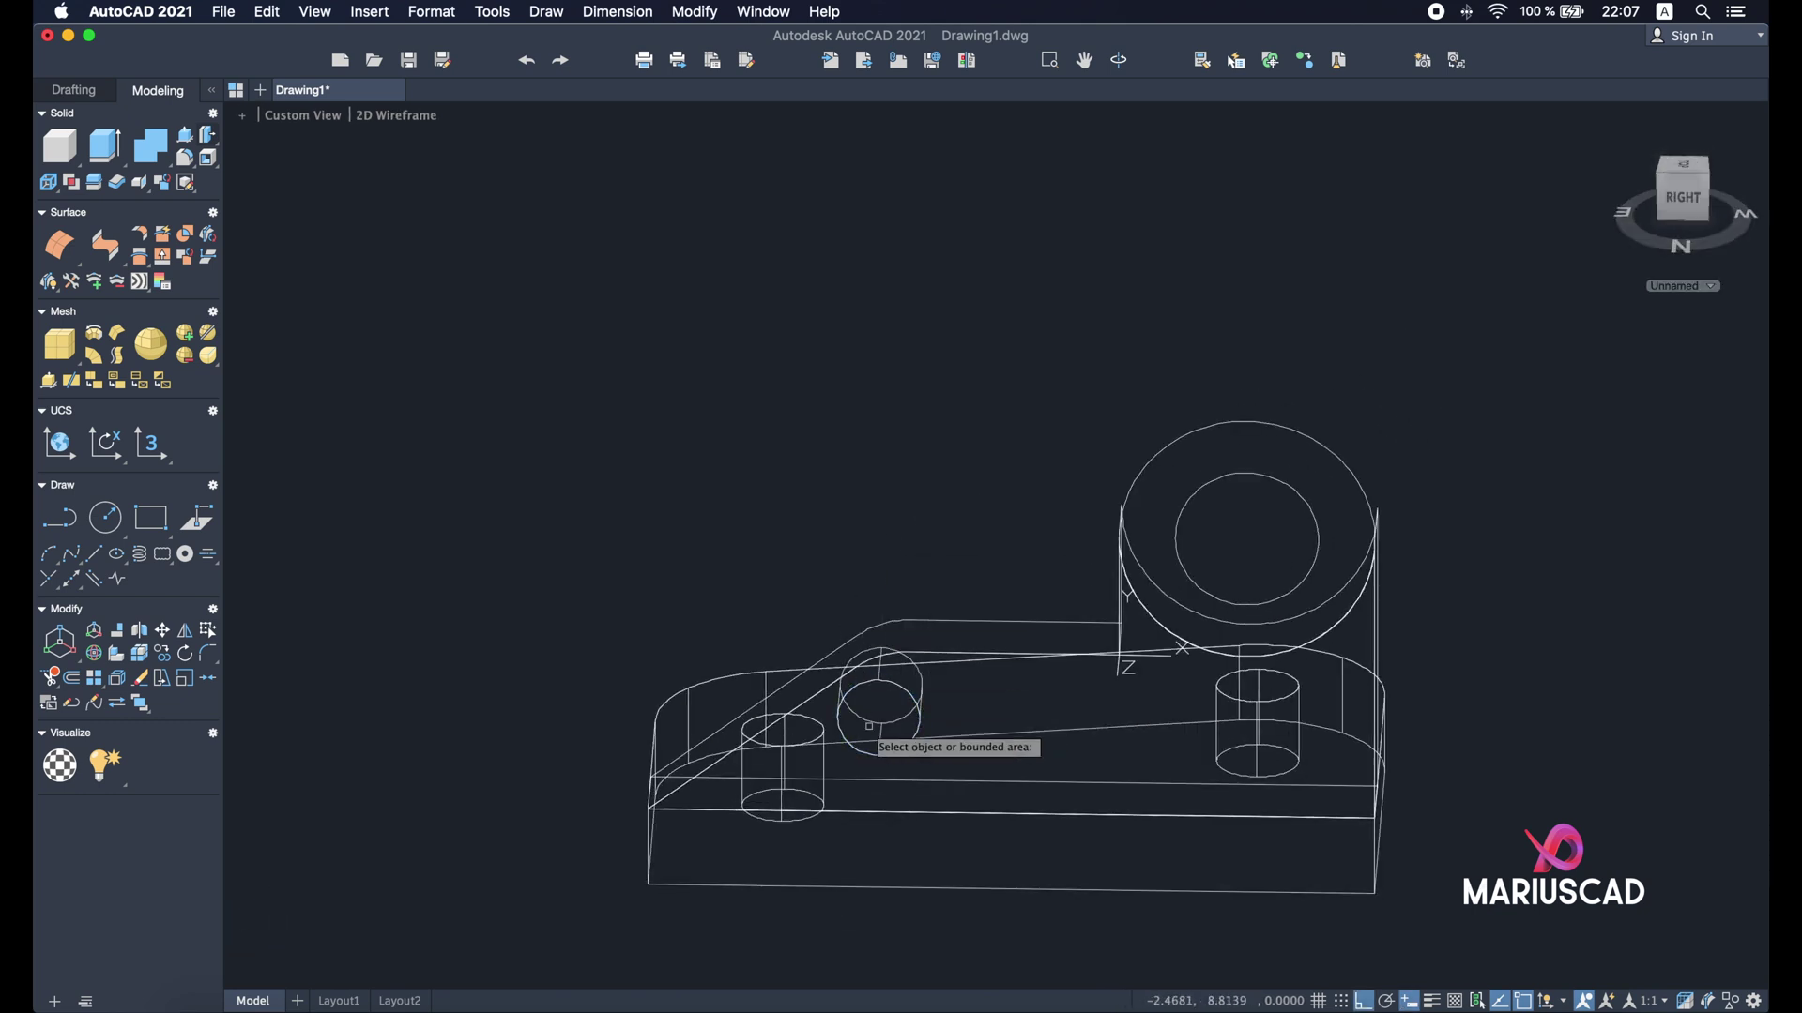
middle_click_drag(868, 741, 1204, 571, "shift")
middle_click_drag(1185, 486, 1207, 611, "shift")
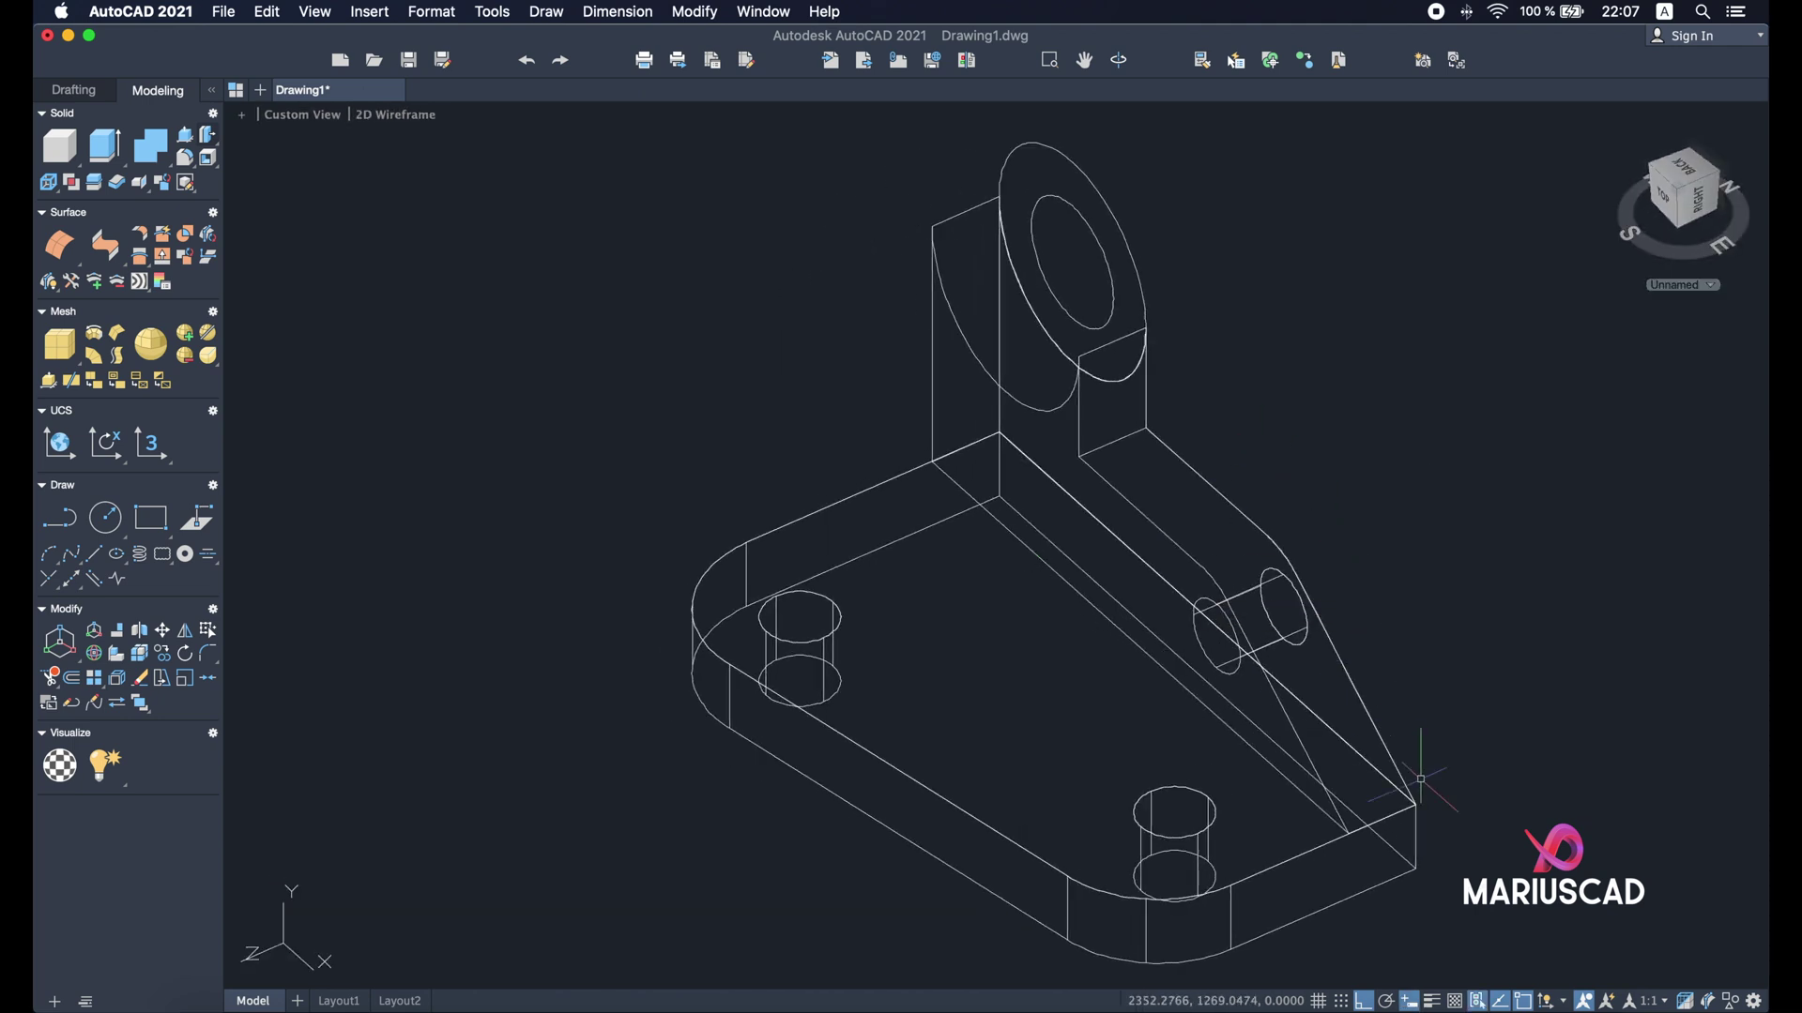
- Check the boss in MariusCAD 3D 10.jpg, and move both boss circles from the wall's rear upper corner to the matching front corner
left_click(1487, 1000)
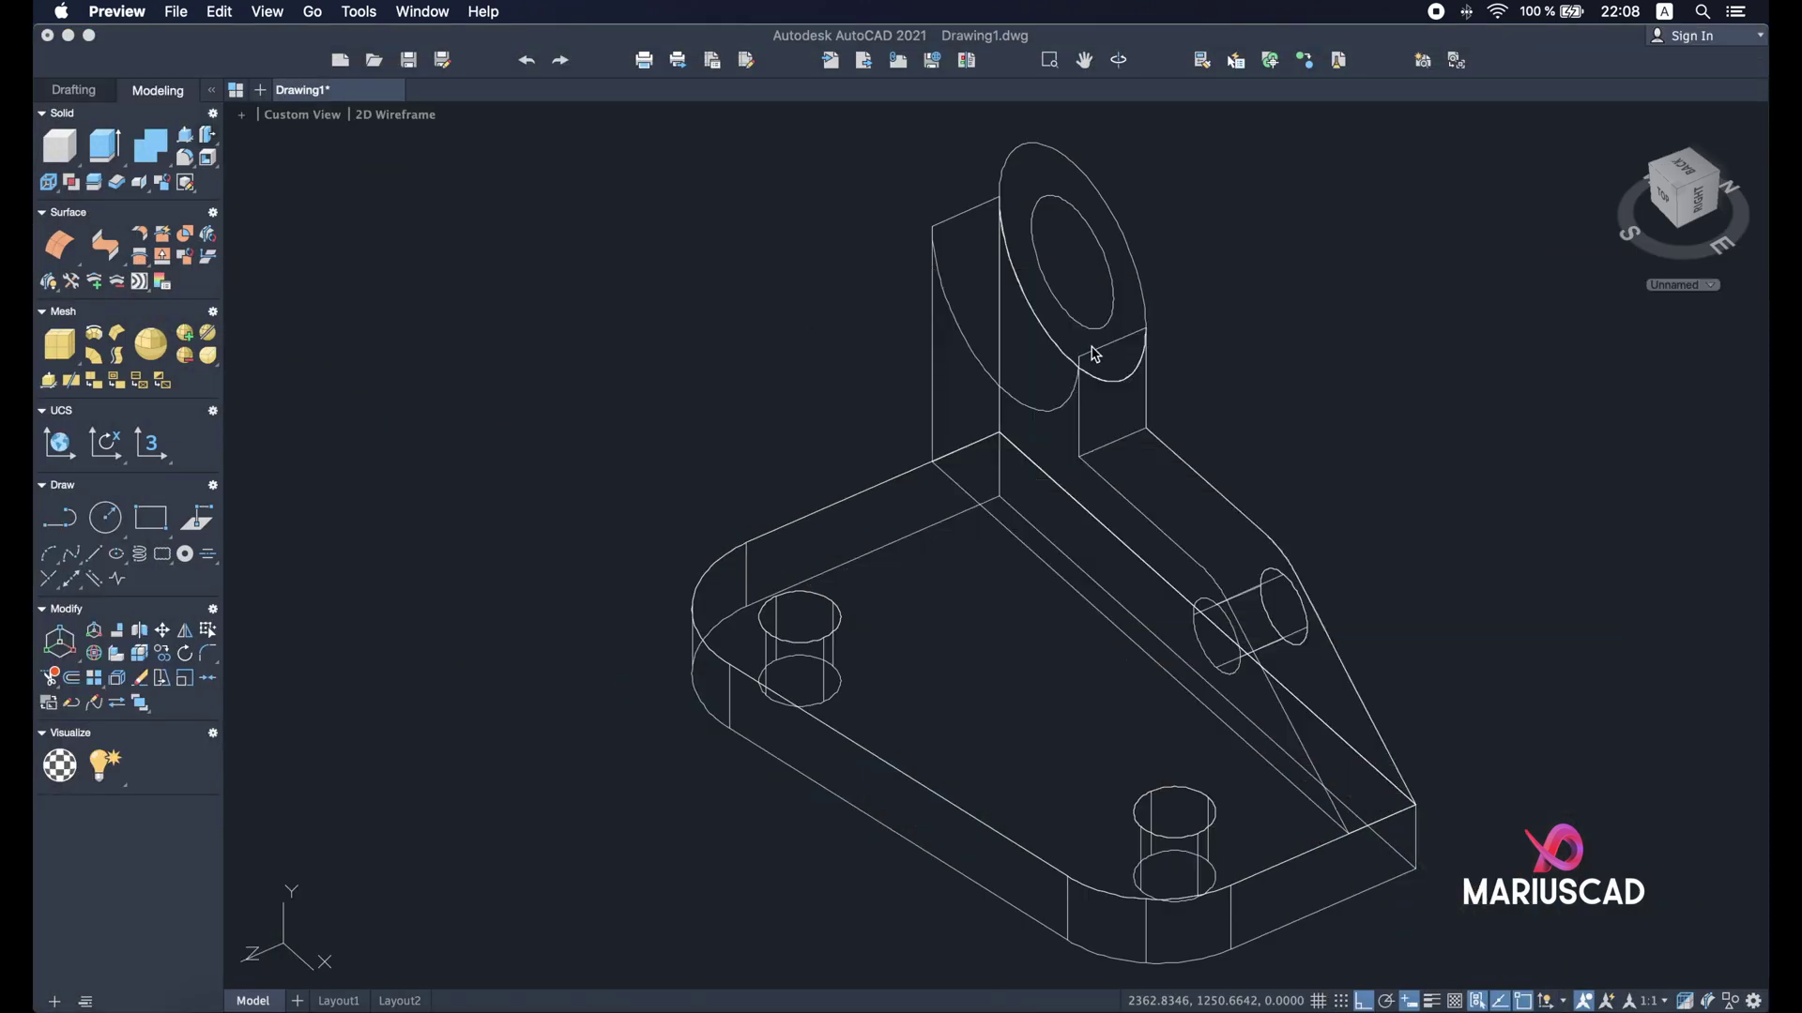
left_click(1154, 329)
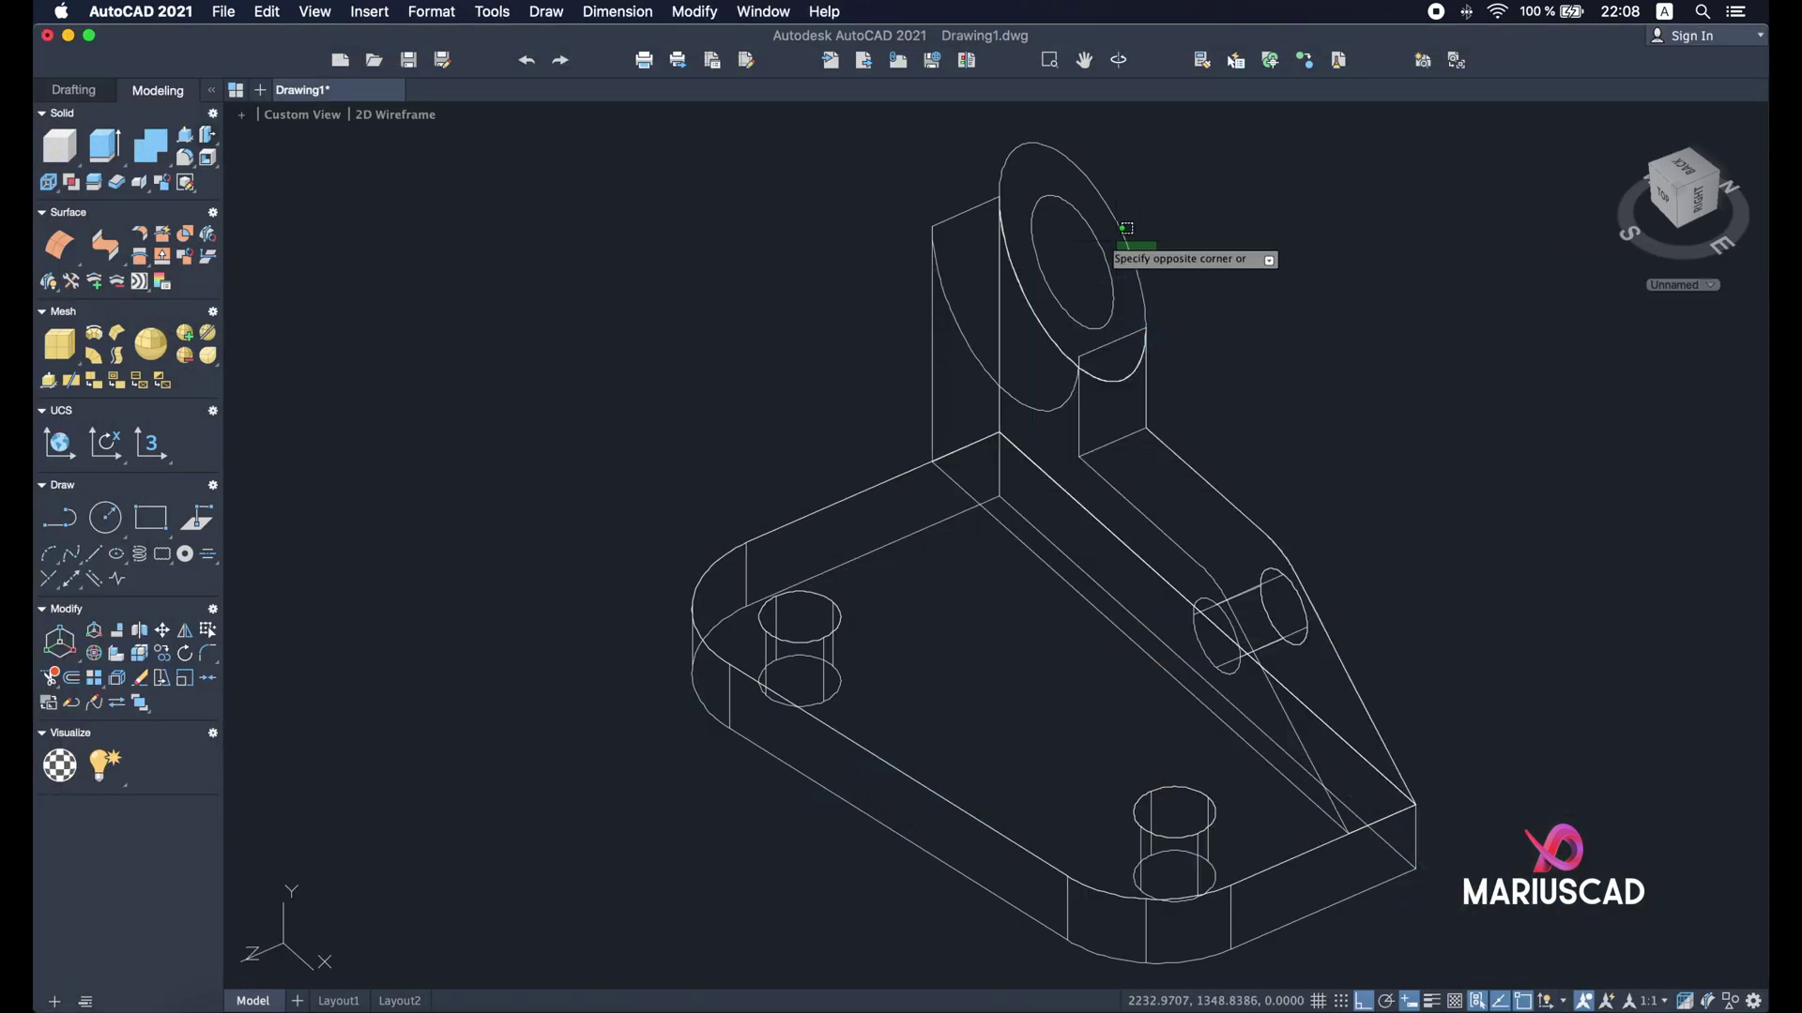
left_click(1094, 246)
type("m")
key("Return")
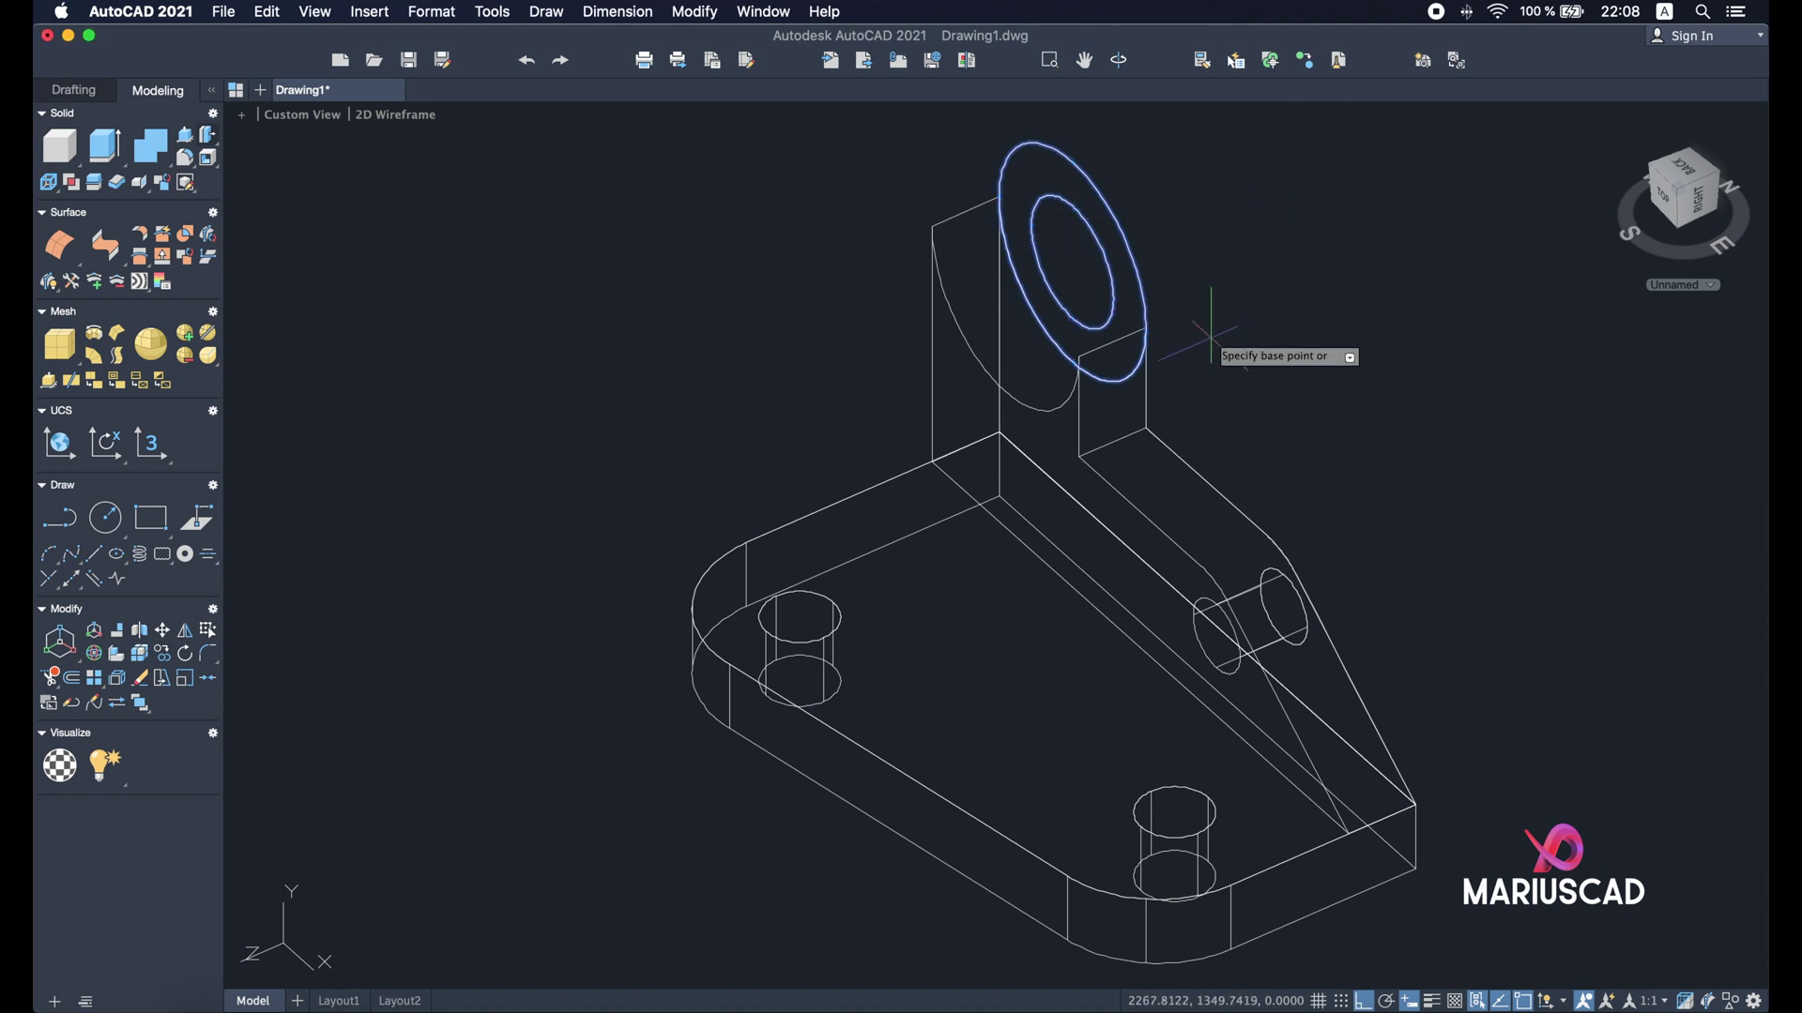
key("Escape")
middle_click_drag(1220, 319, 1173, 413, "shift")
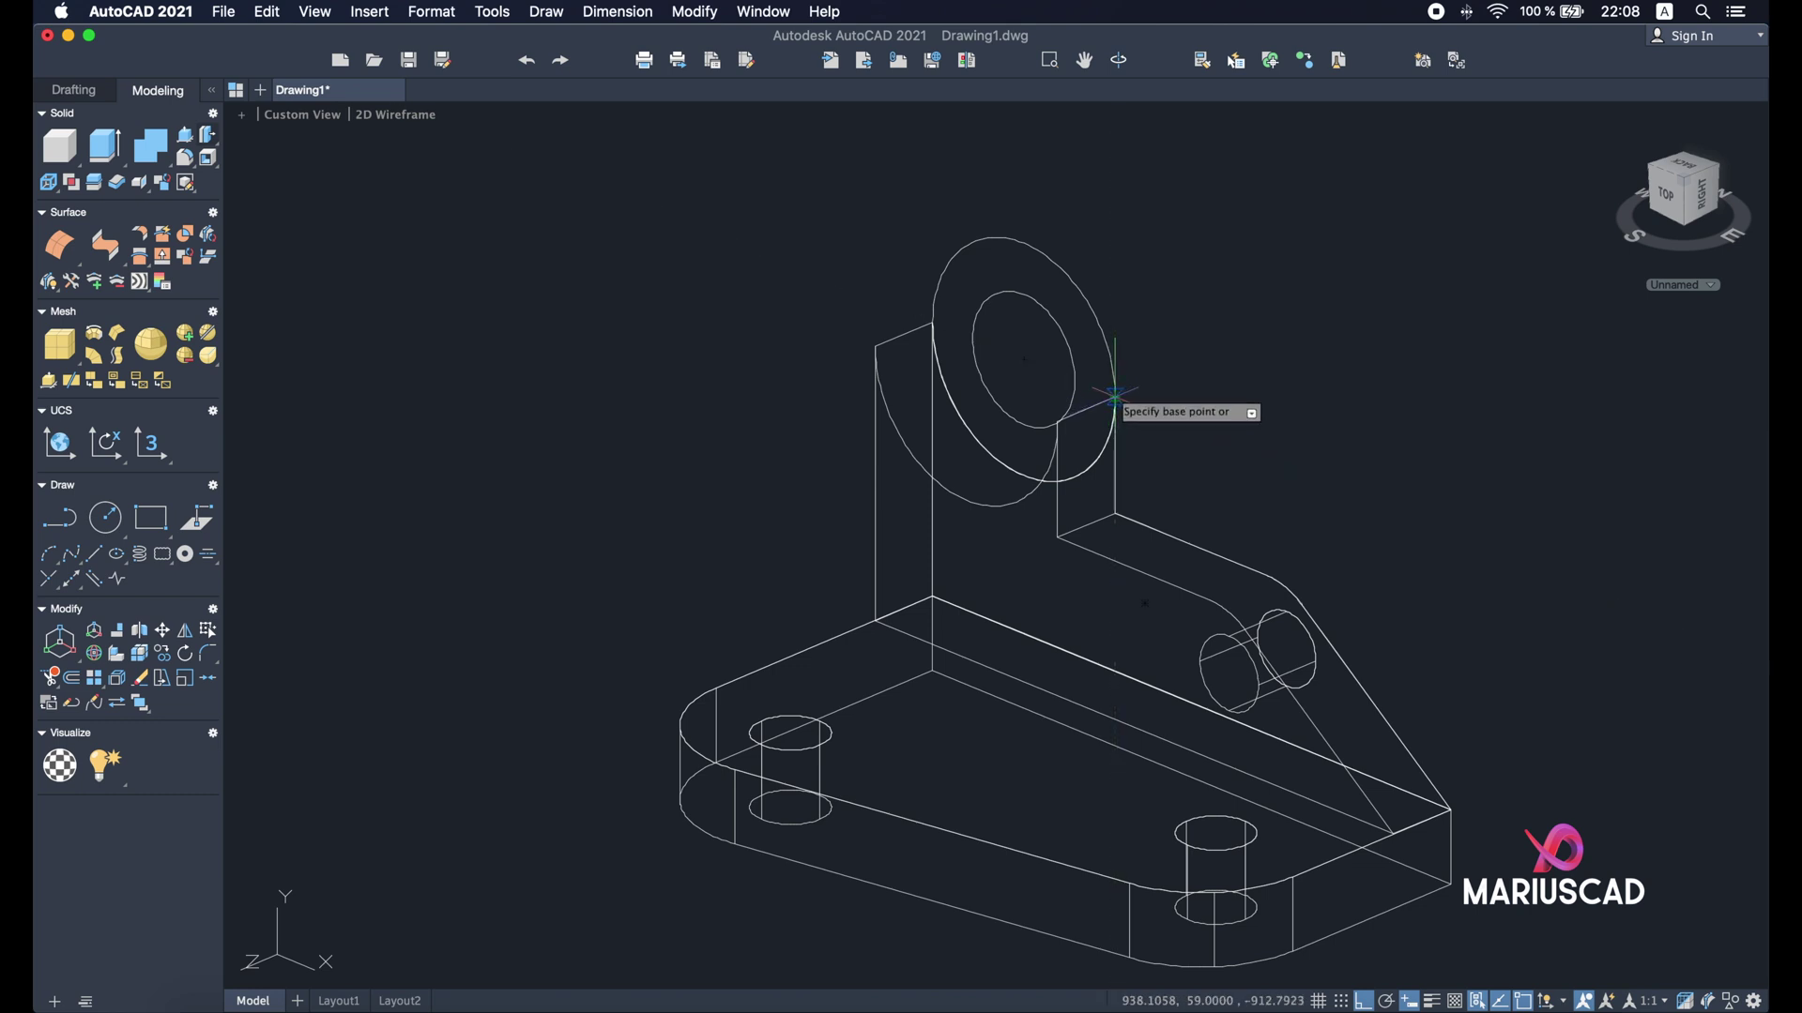
scroll(1115, 394, "up", 5)
left_click(1118, 435)
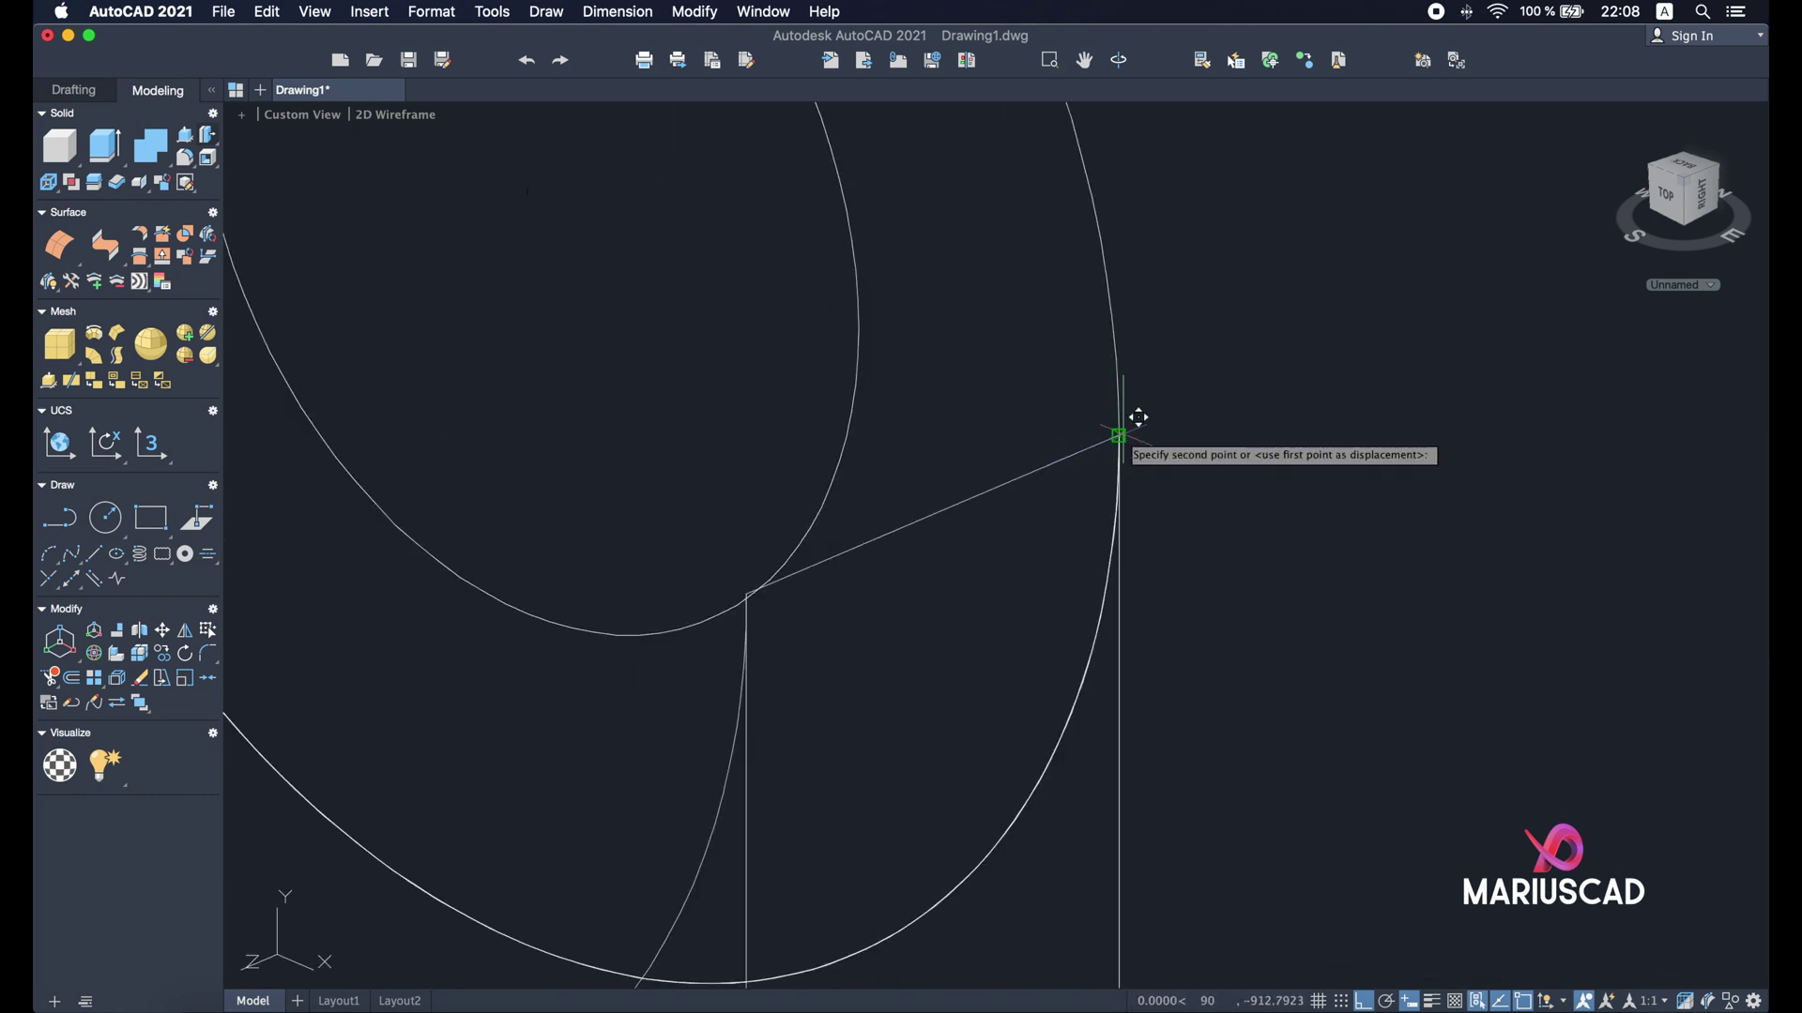
left_click(746, 593)
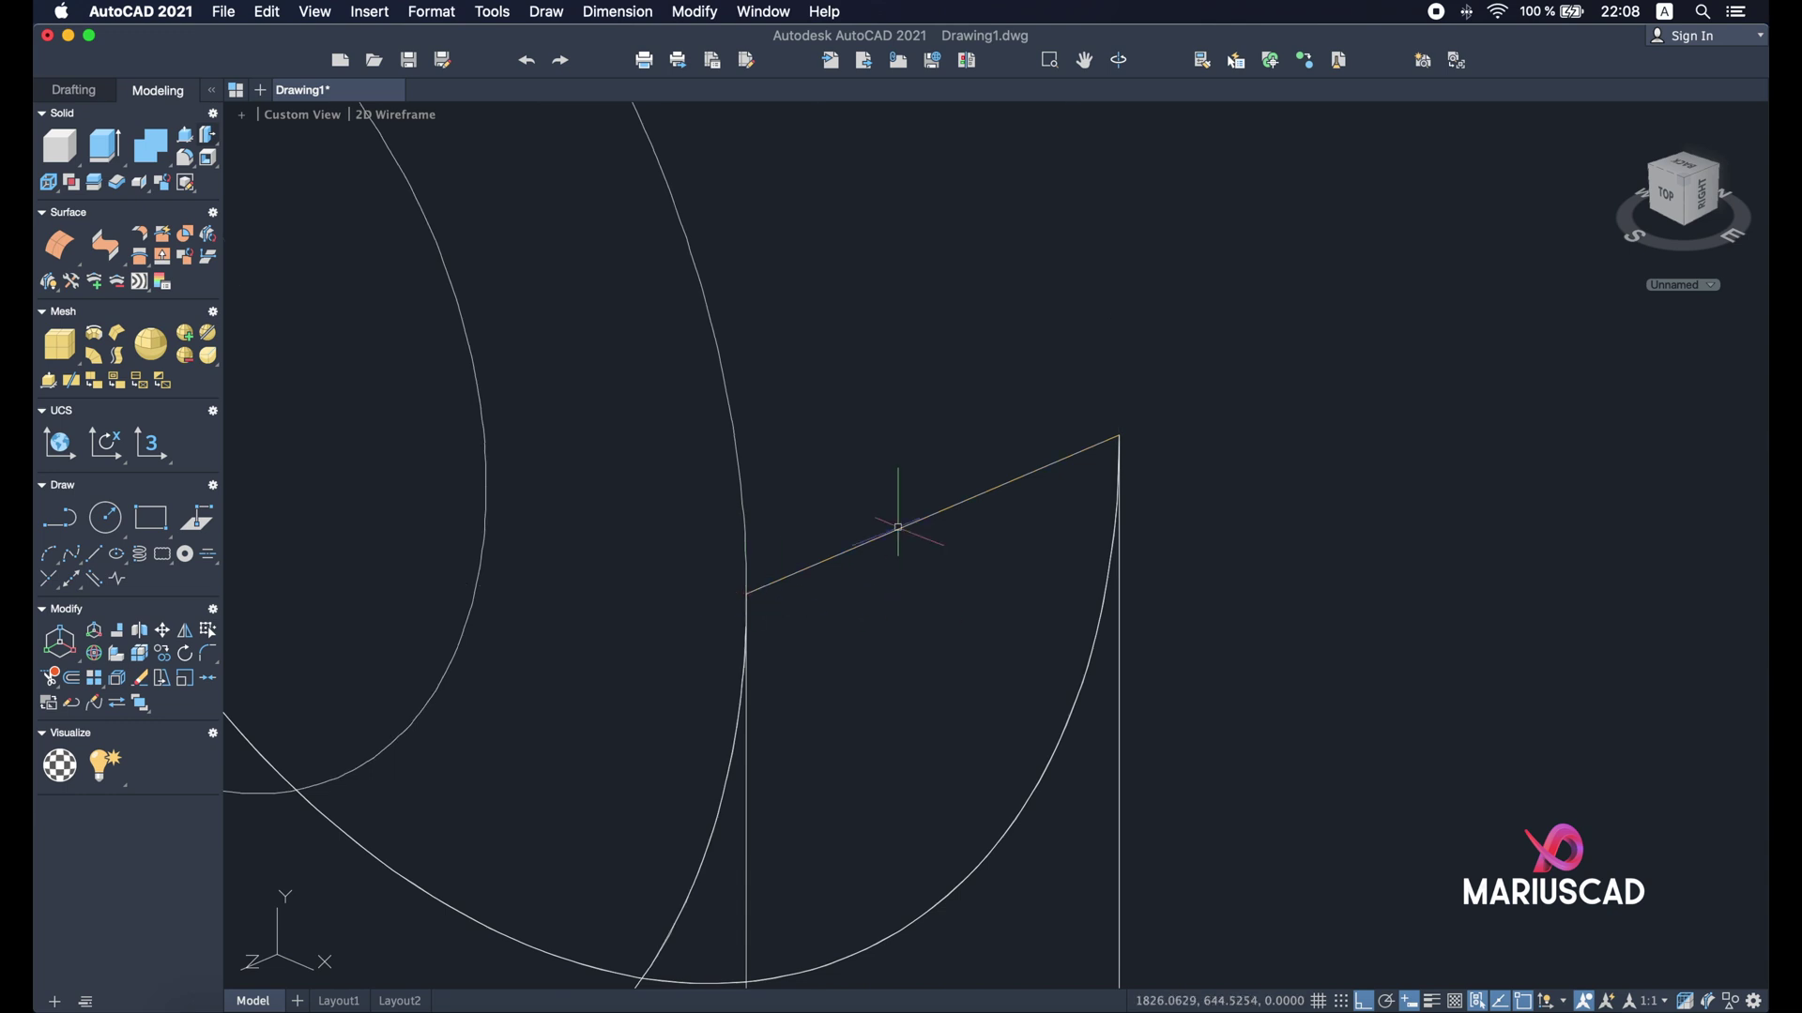
- Move both boss circles 20 units along +Z, out in front of the wall
scroll(881, 474, "down", 5)
left_click(872, 435)
left_click(673, 357)
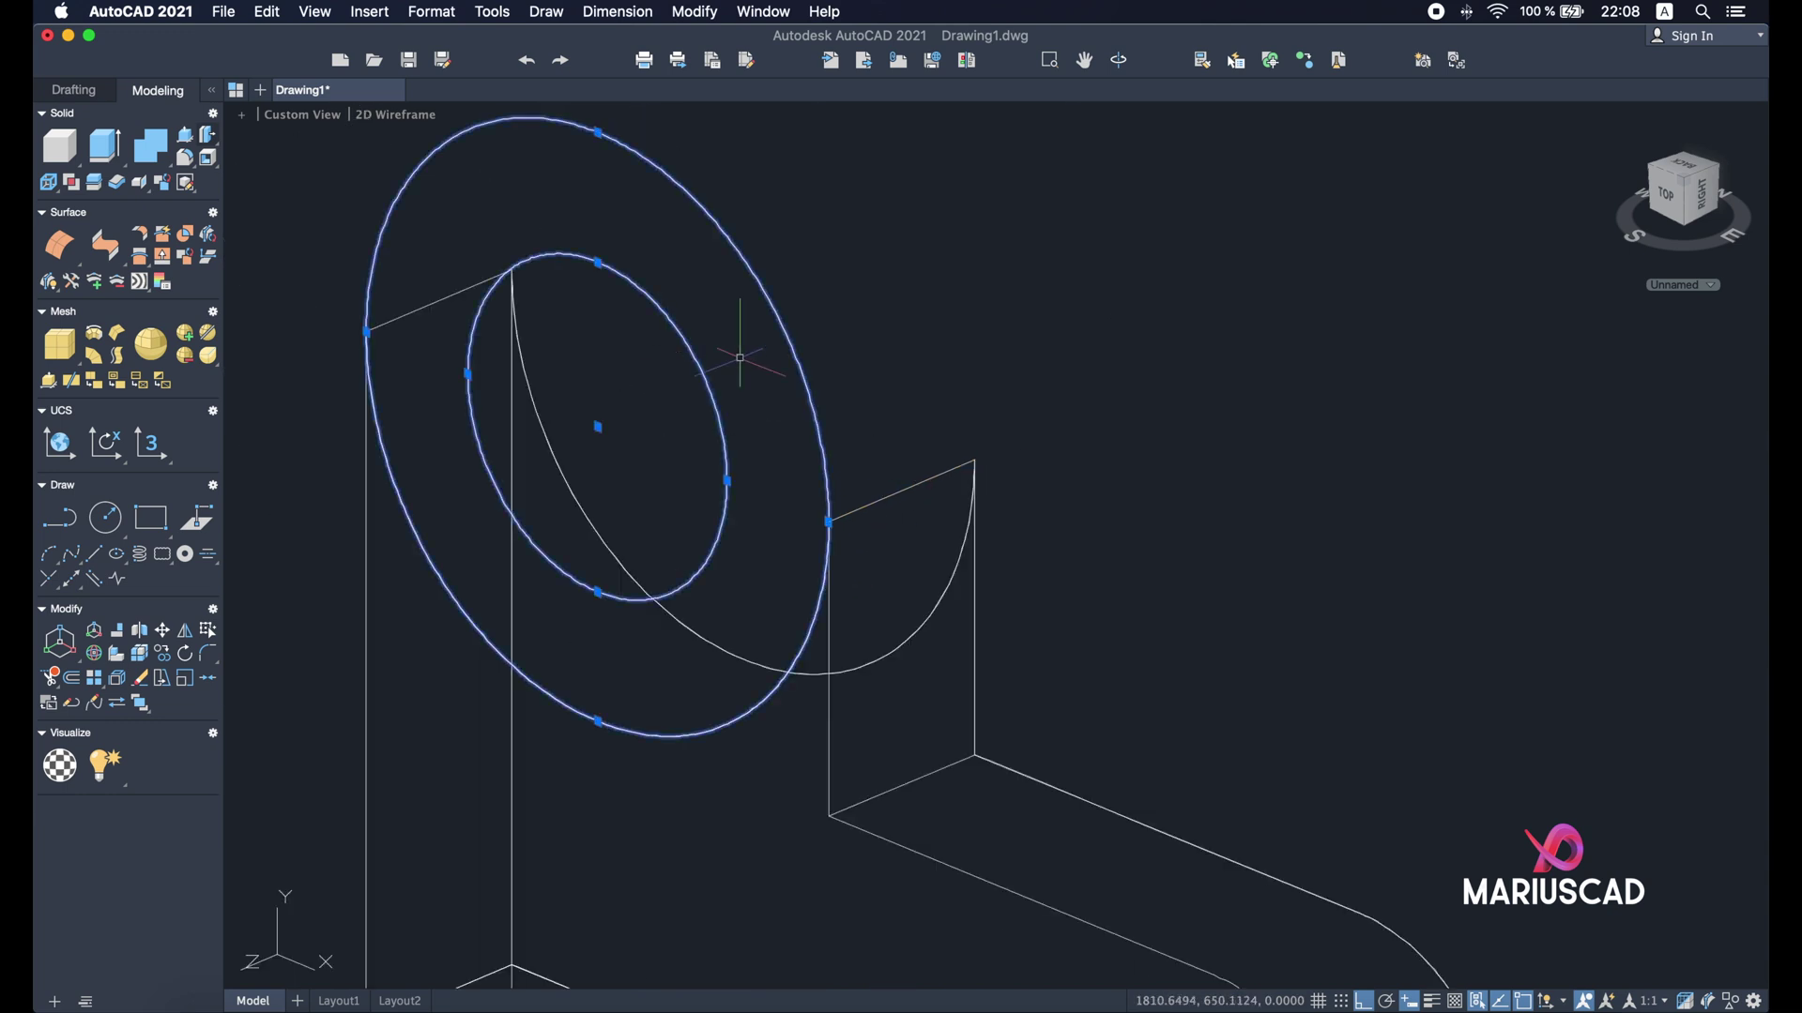
right_click(985, 319)
left_click(1013, 369)
scroll(982, 311, "down", 3)
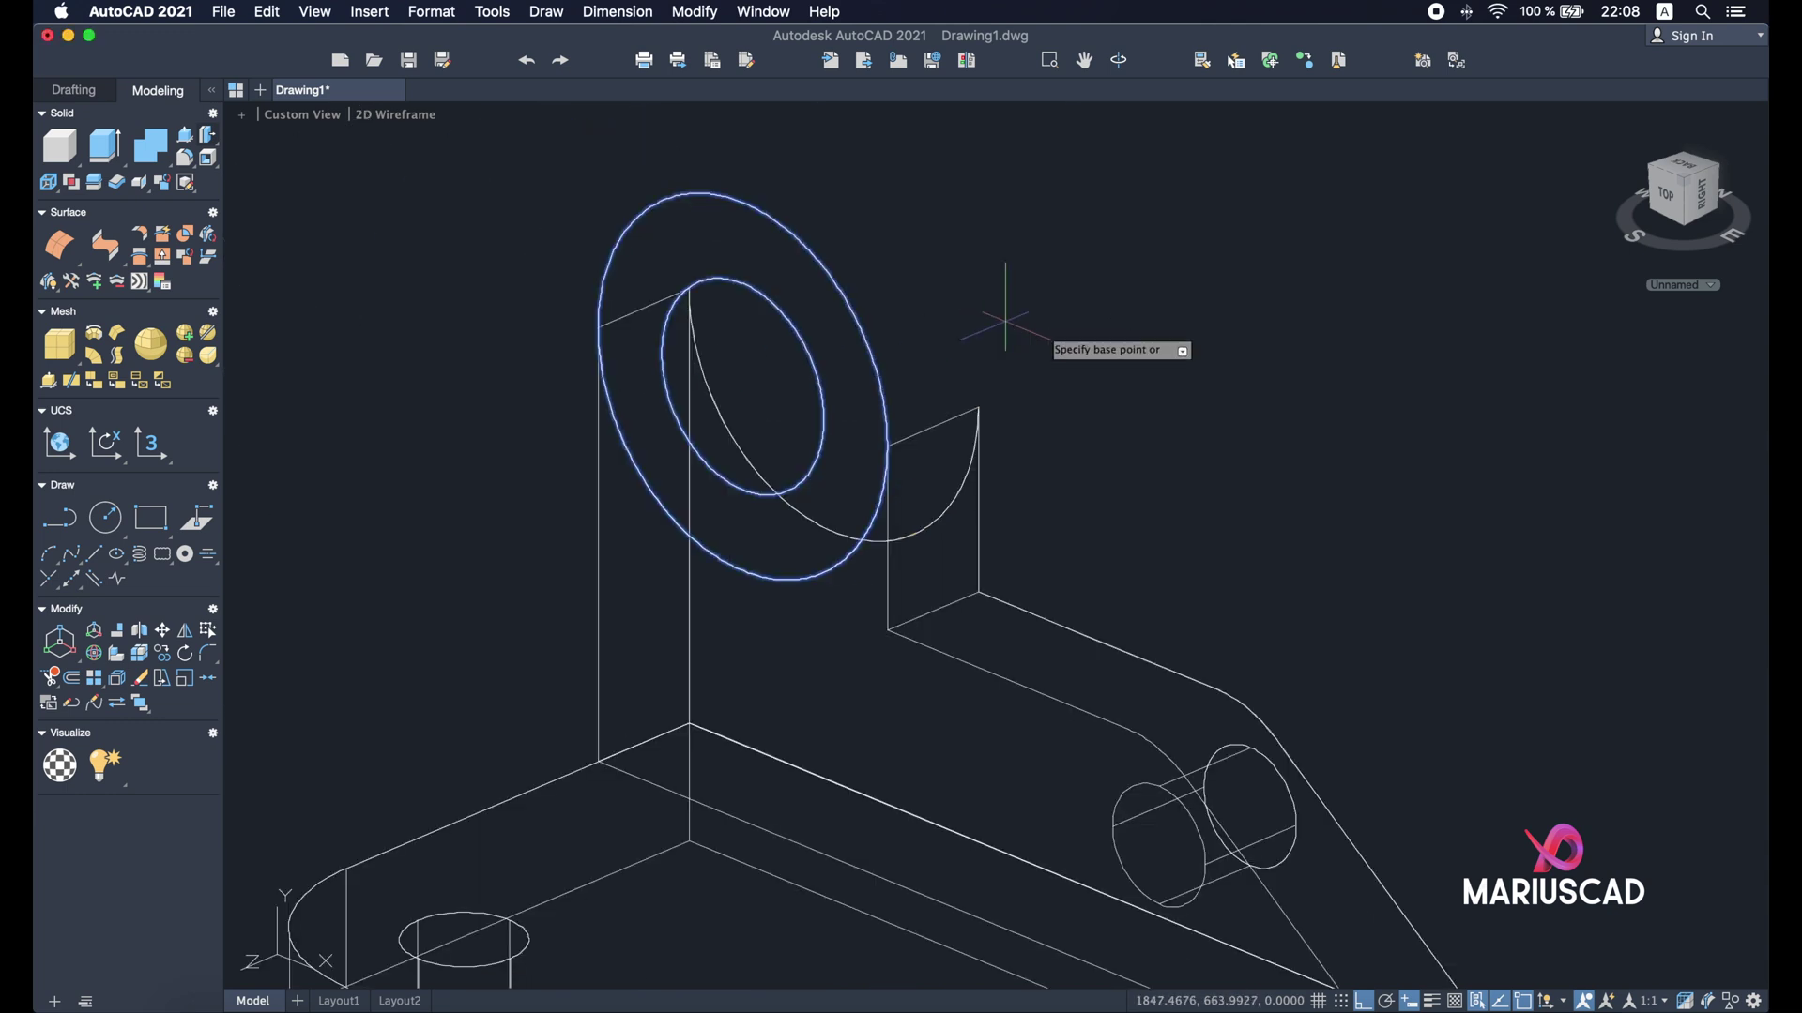
left_click(1319, 336)
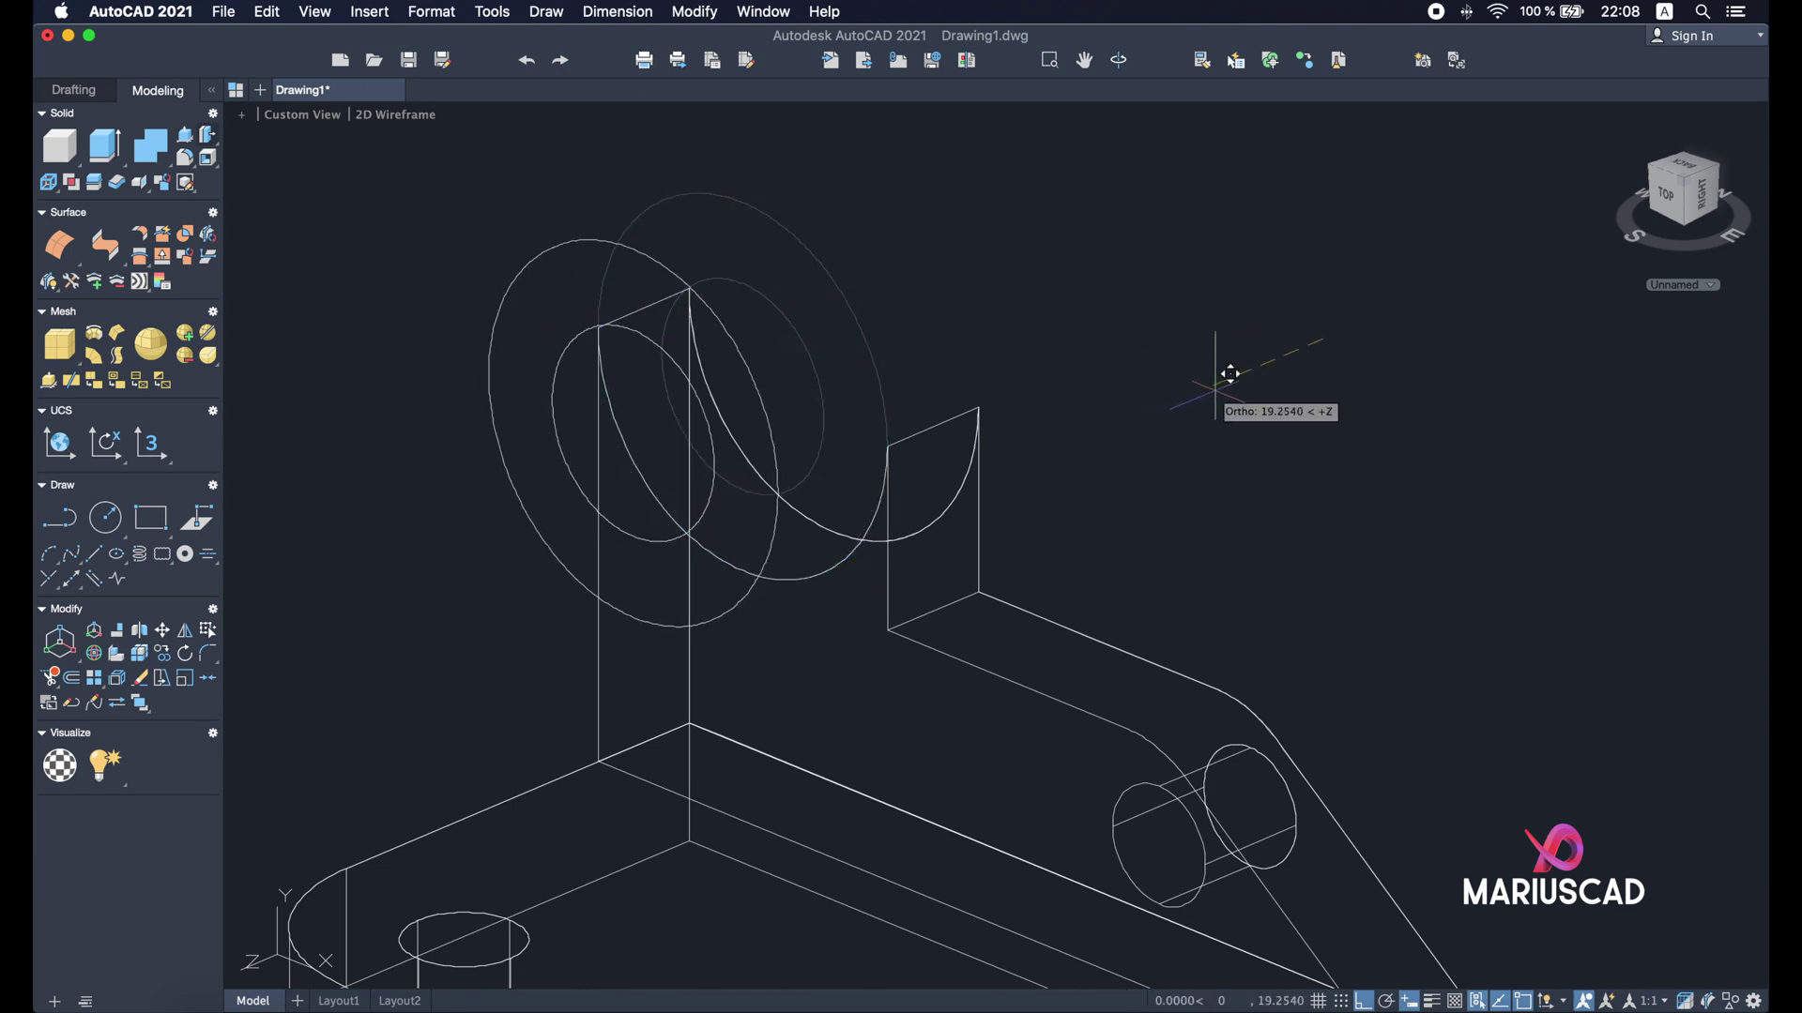
type("20")
key("Return")
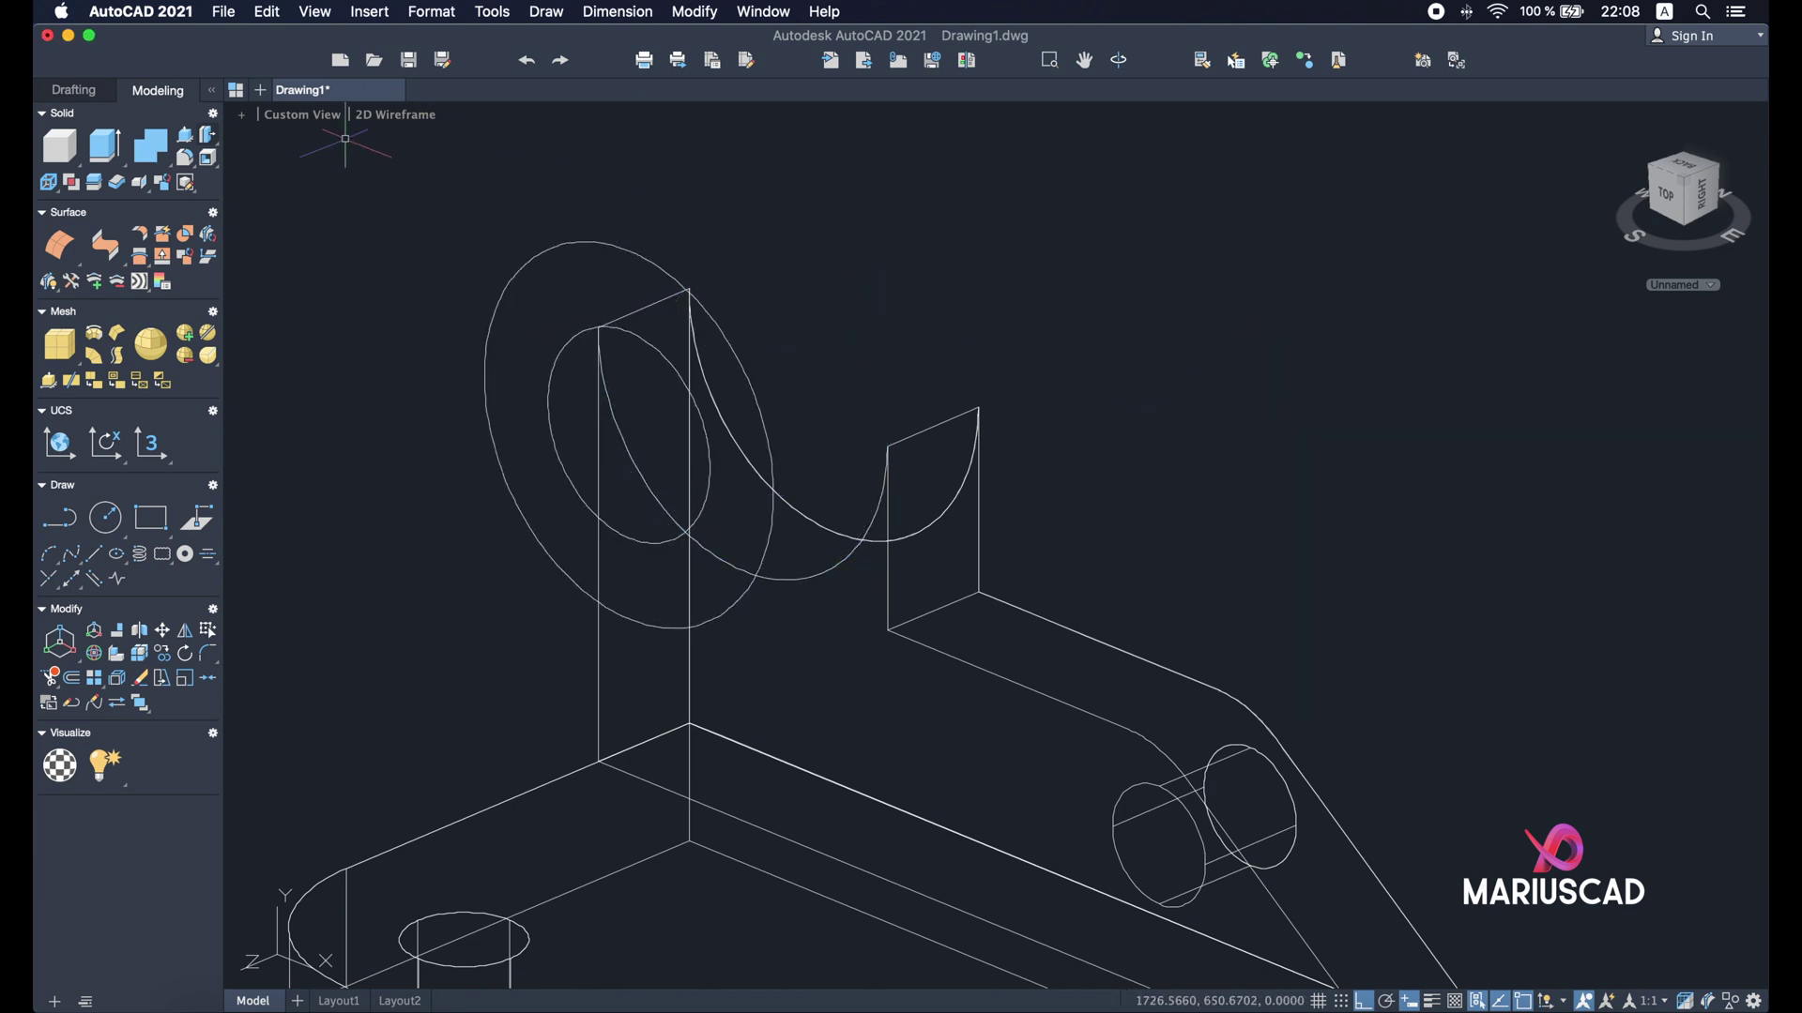
- Extrude the outer and inner boss circles 42 units back toward the wall
left_click(190, 140)
left_click(772, 450)
key("Return")
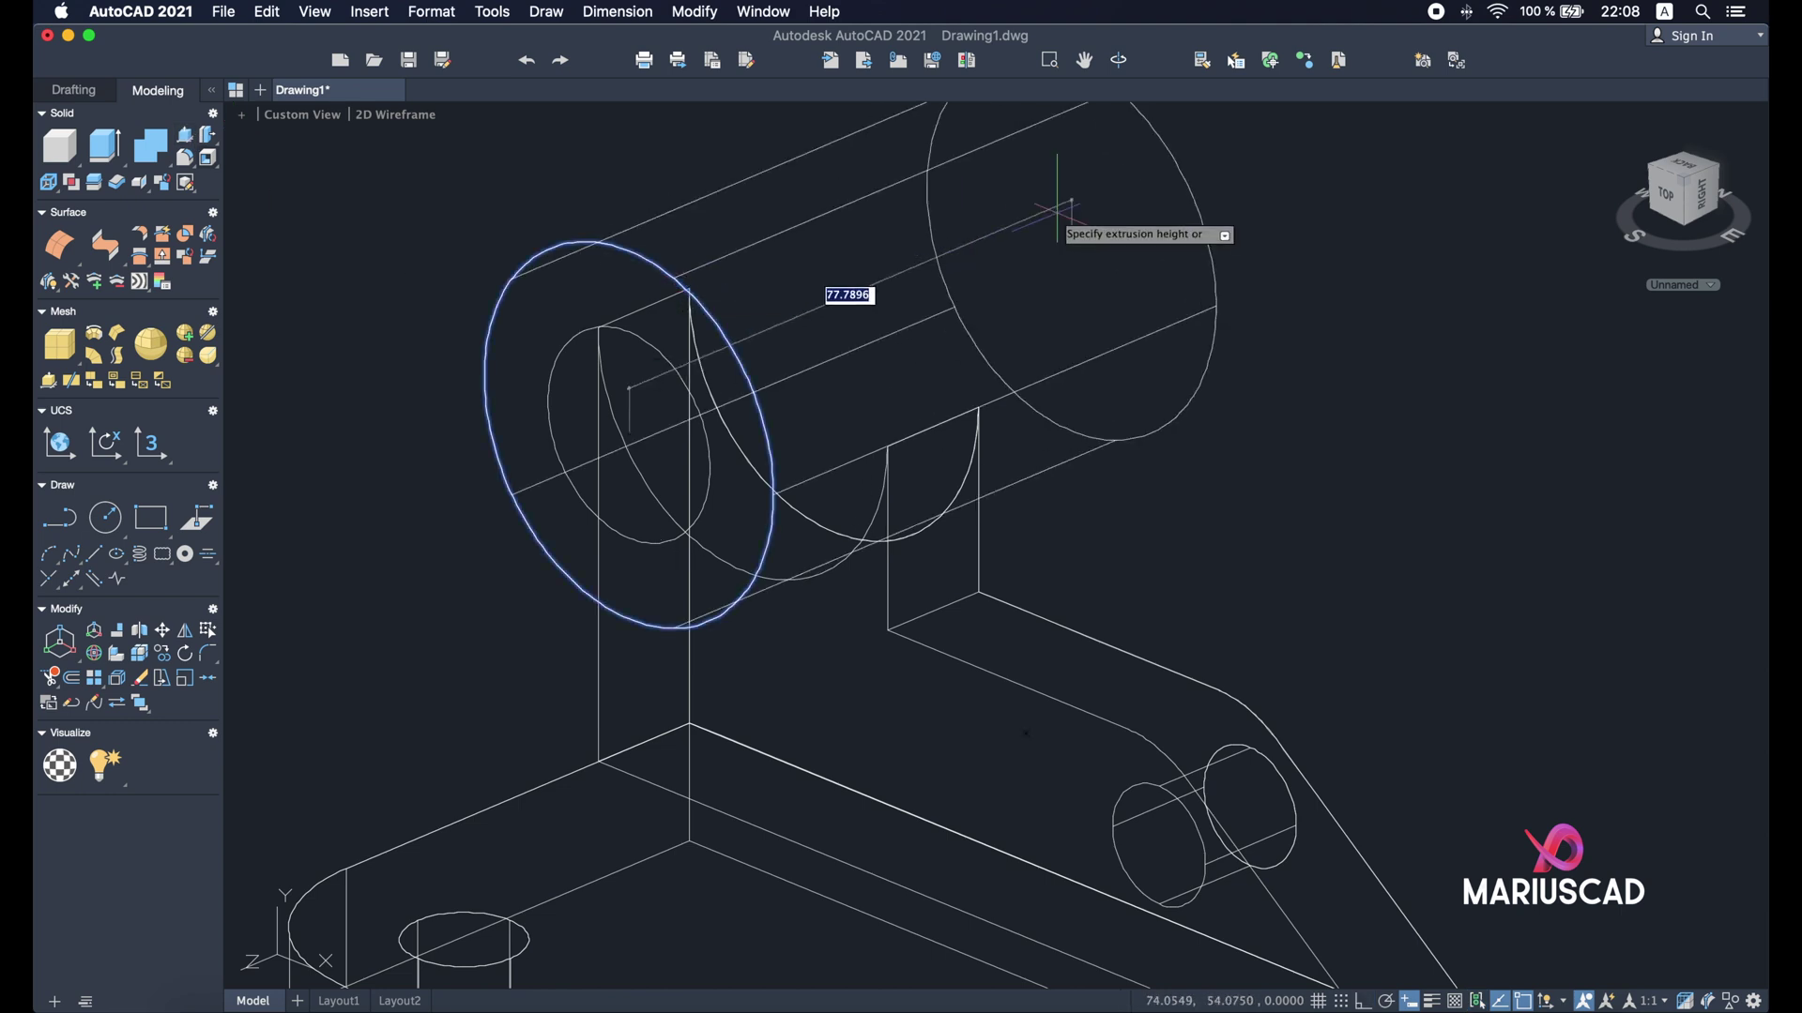
key("Return")
key("ctrl+shift+e")
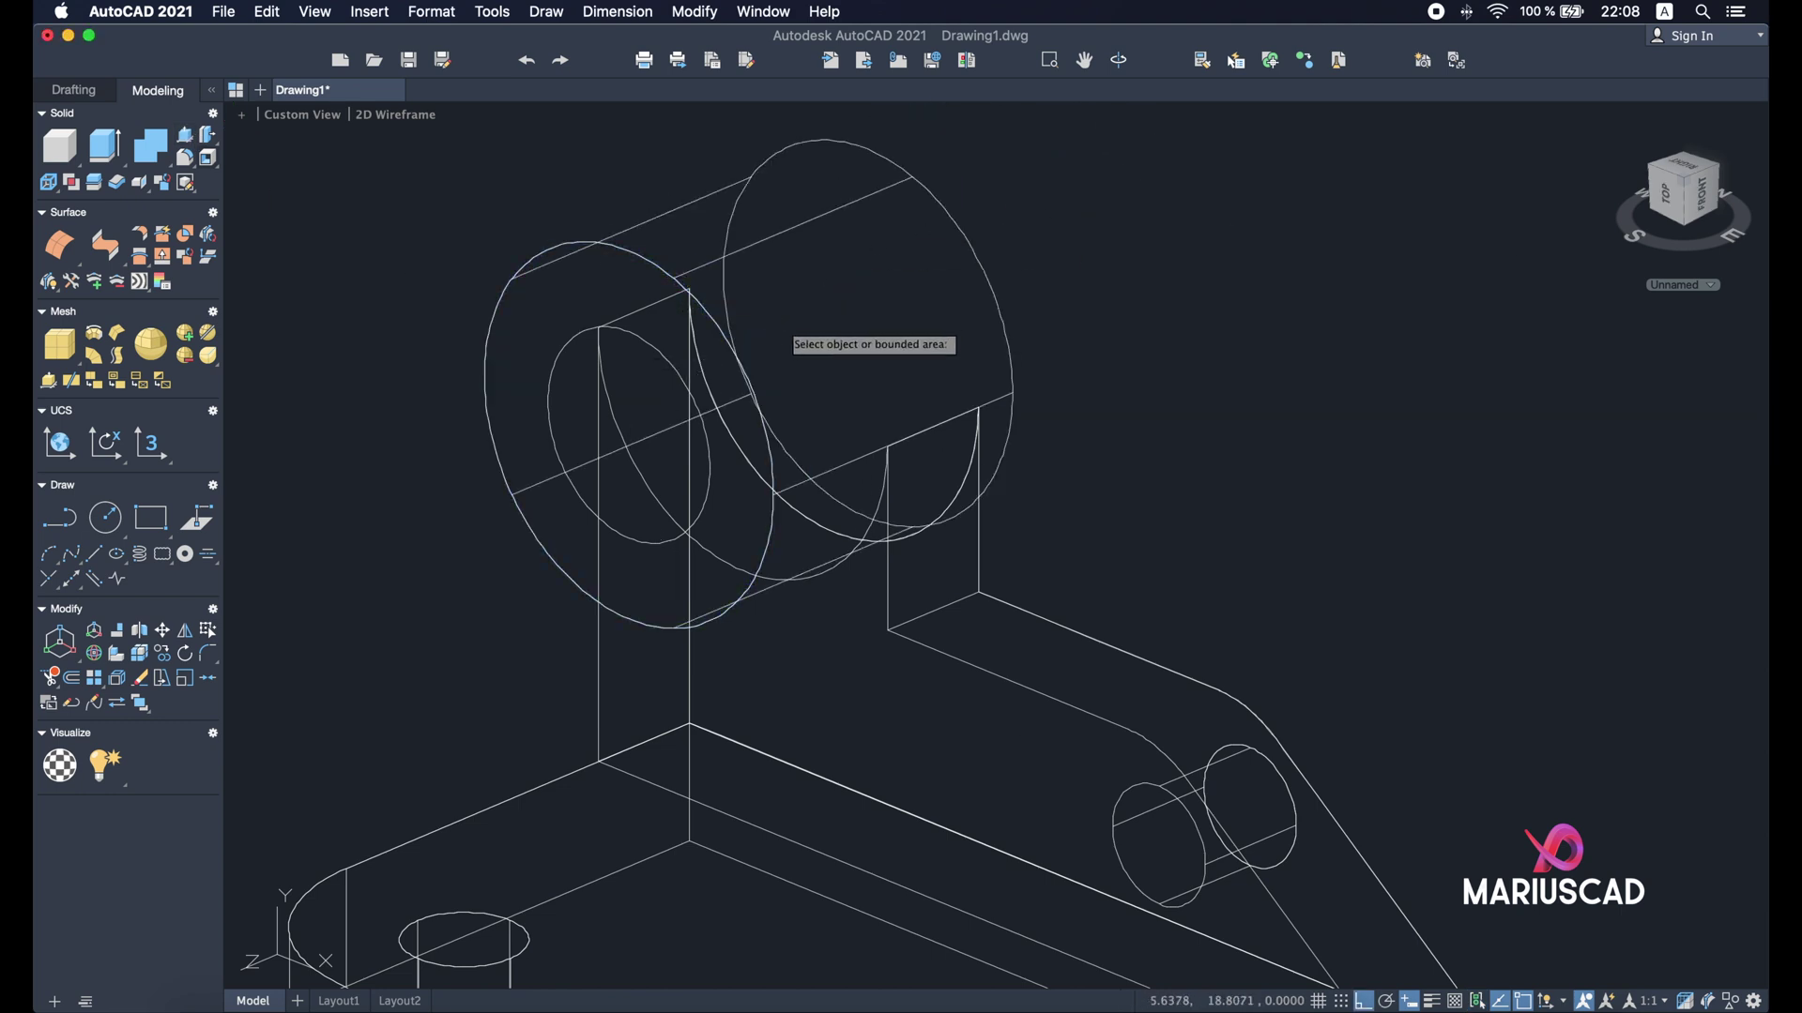
left_click(630, 410)
left_click(1190, 268)
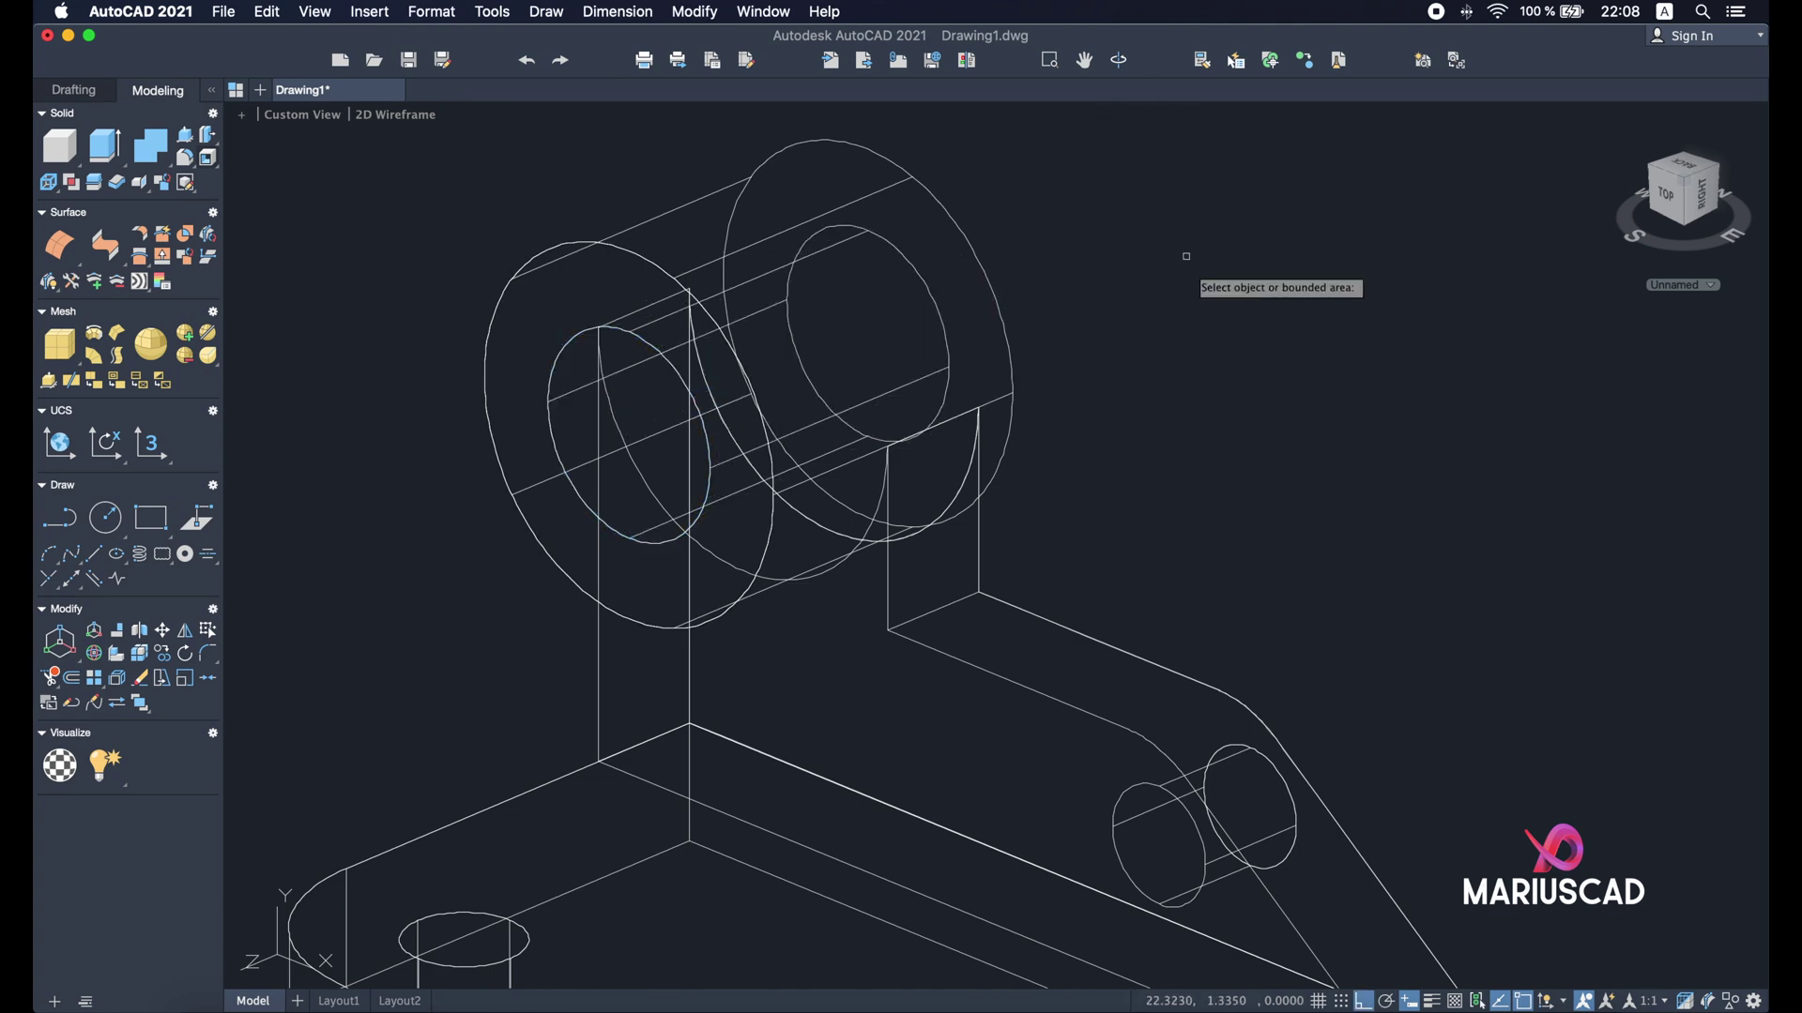
- Inspect the extruded boss cylinders and switch to the reference drawing MariusCAD 3D 10.jpg in Preview
middle_click_drag(944, 500, 1032, 451, "shift")
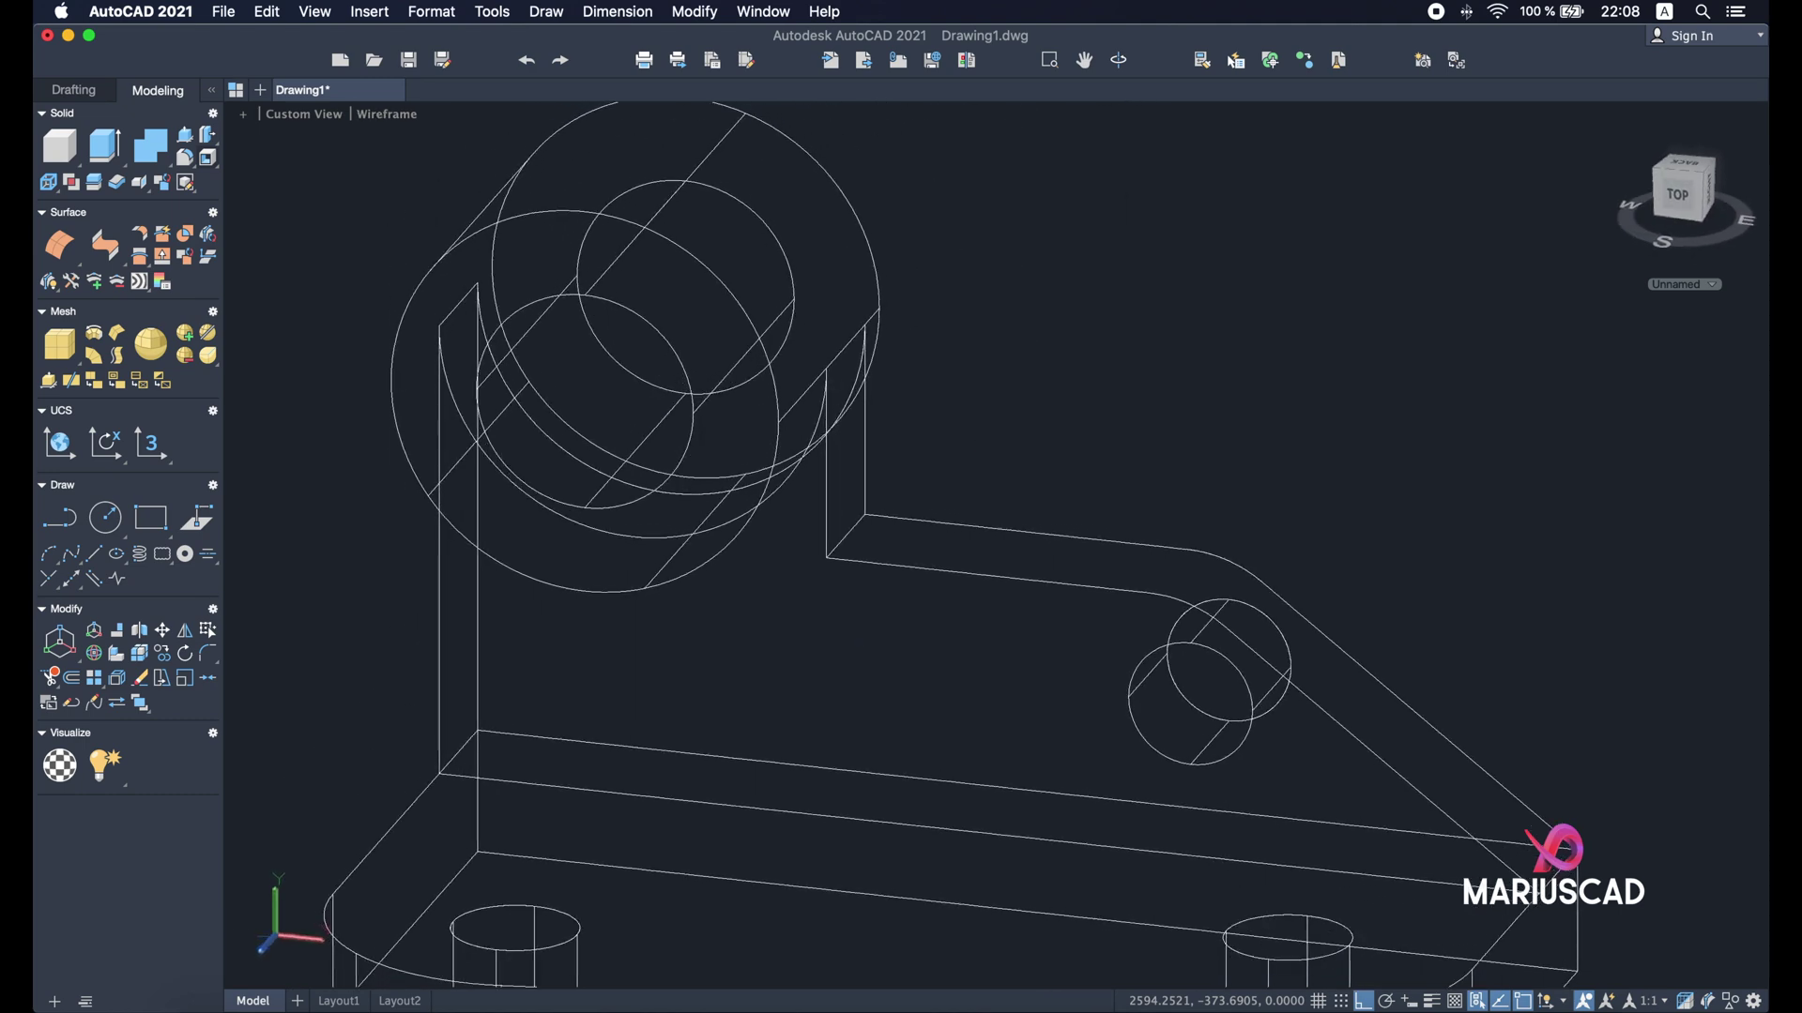
left_click(1332, 989)
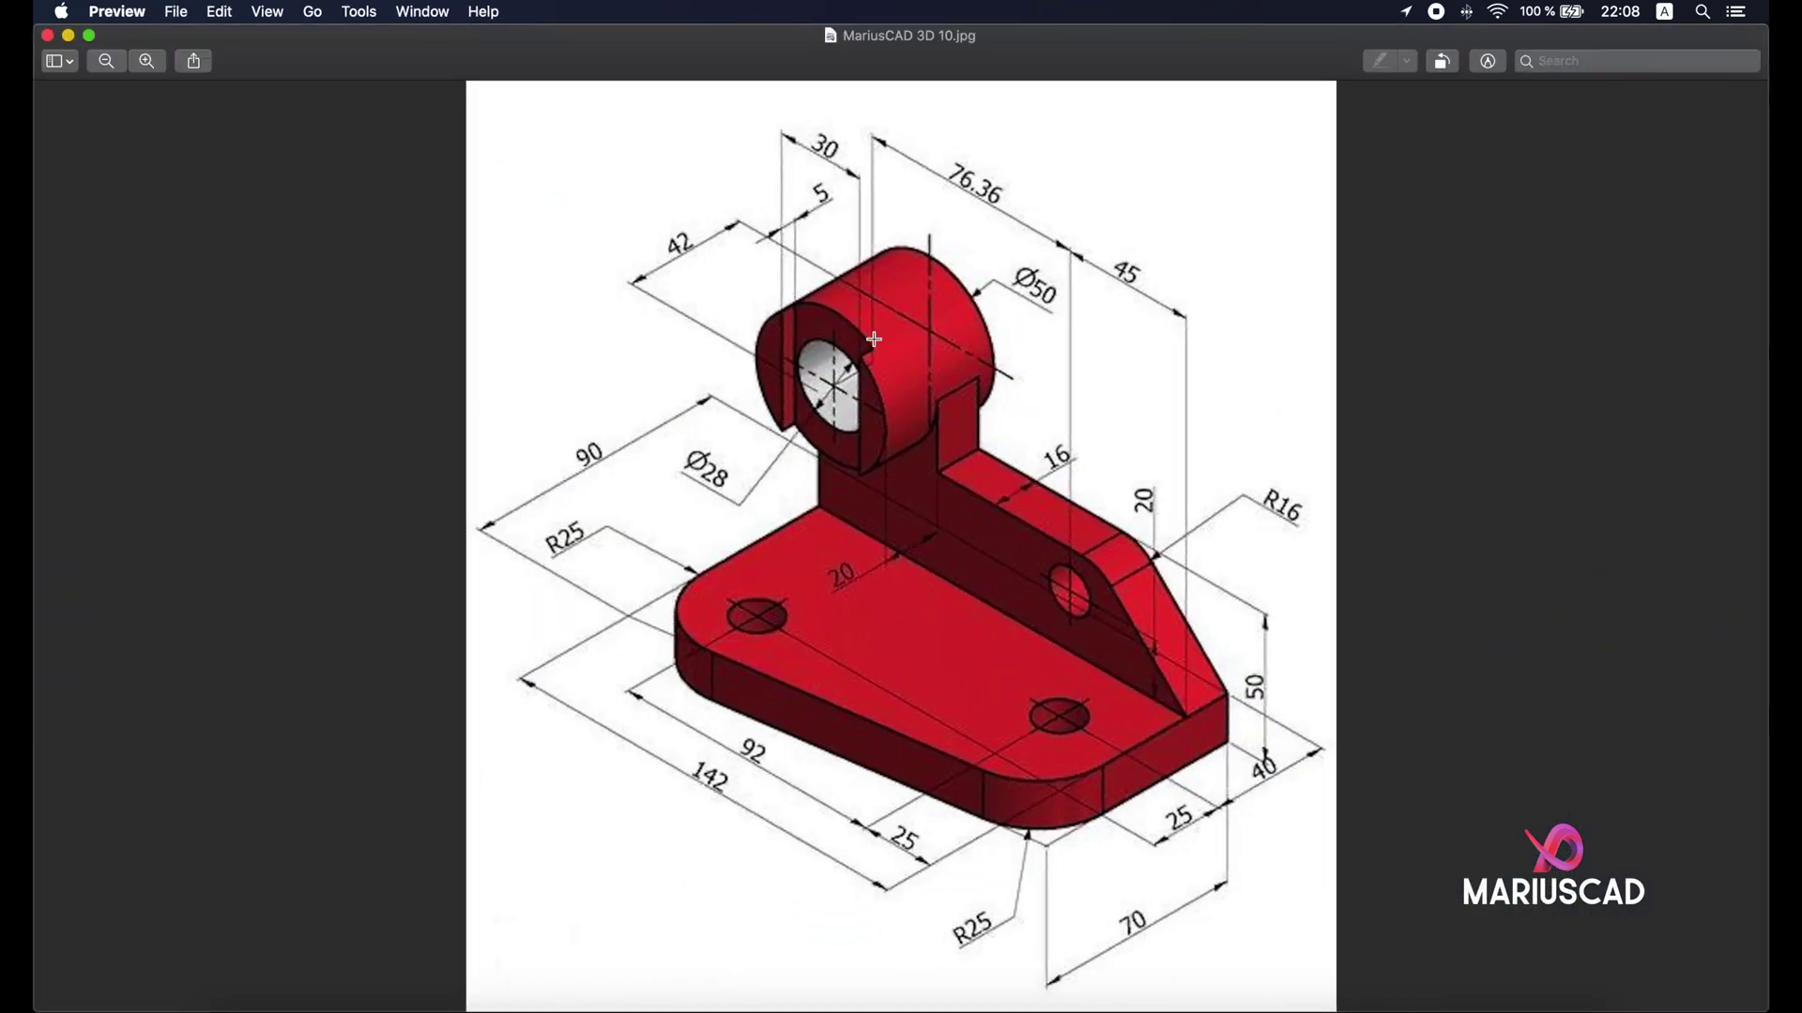
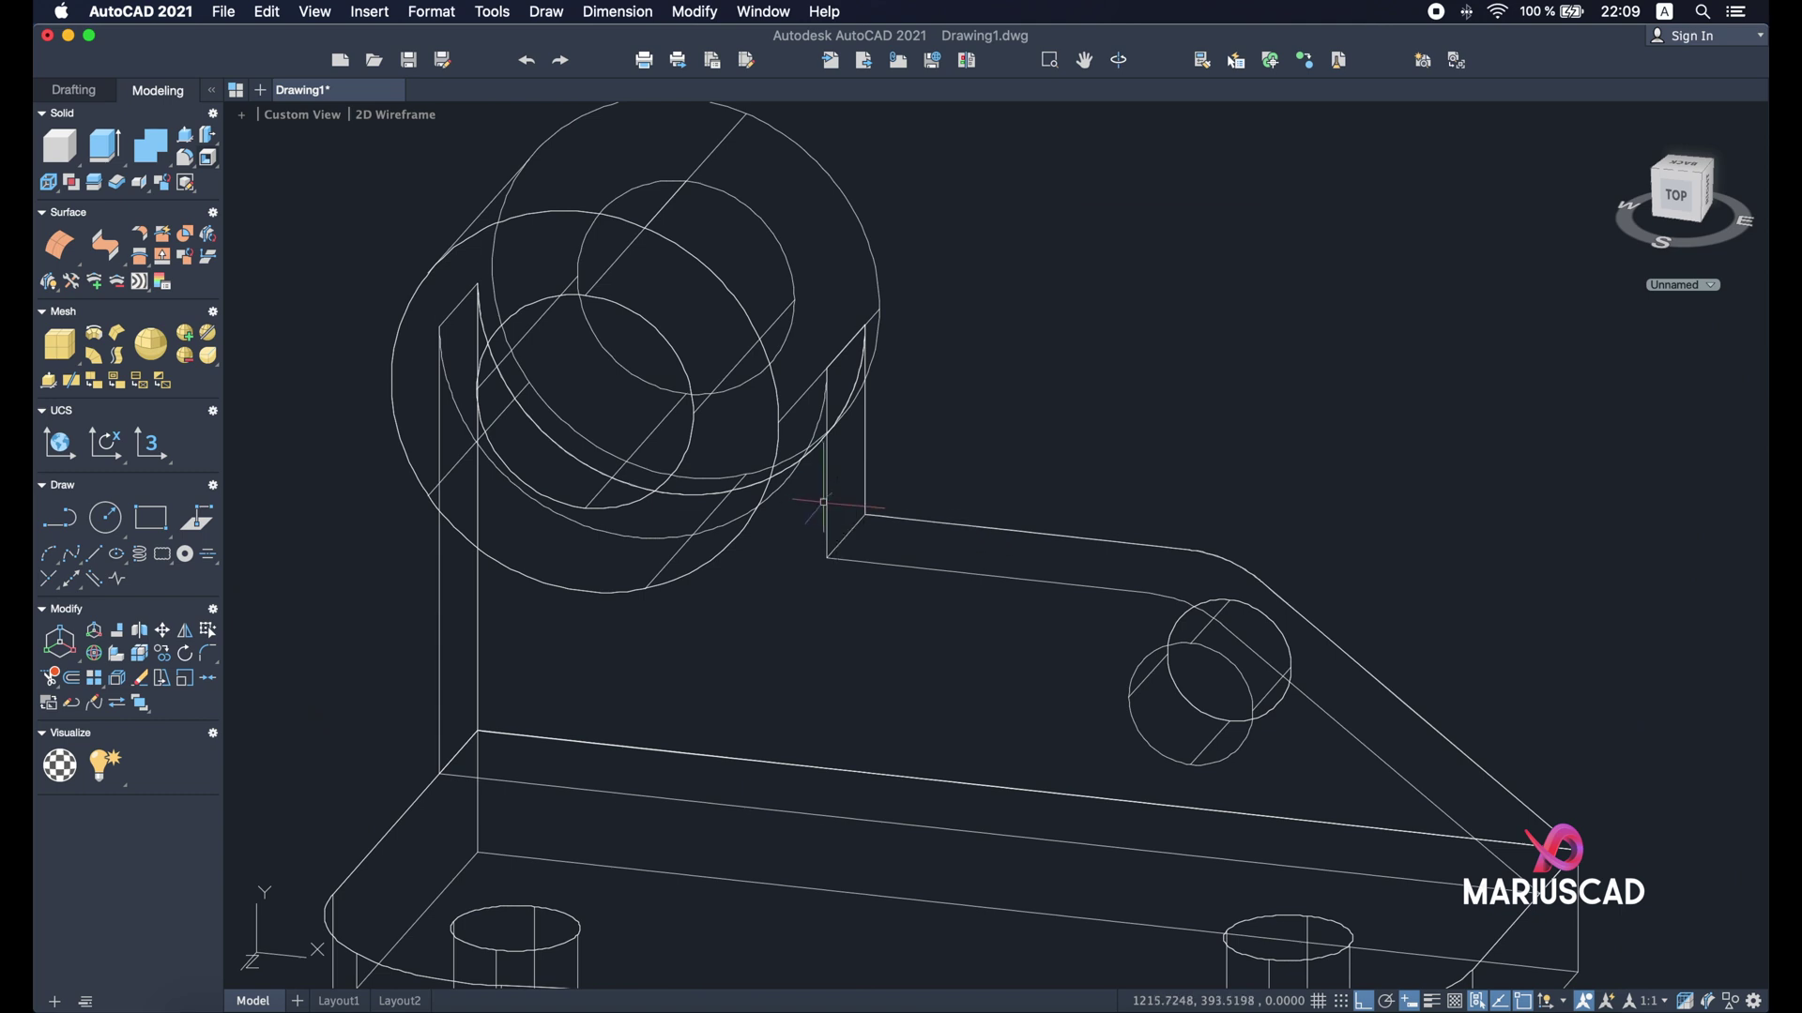
- Show the model from the front and align a new UCS with that view
left_click(1683, 210)
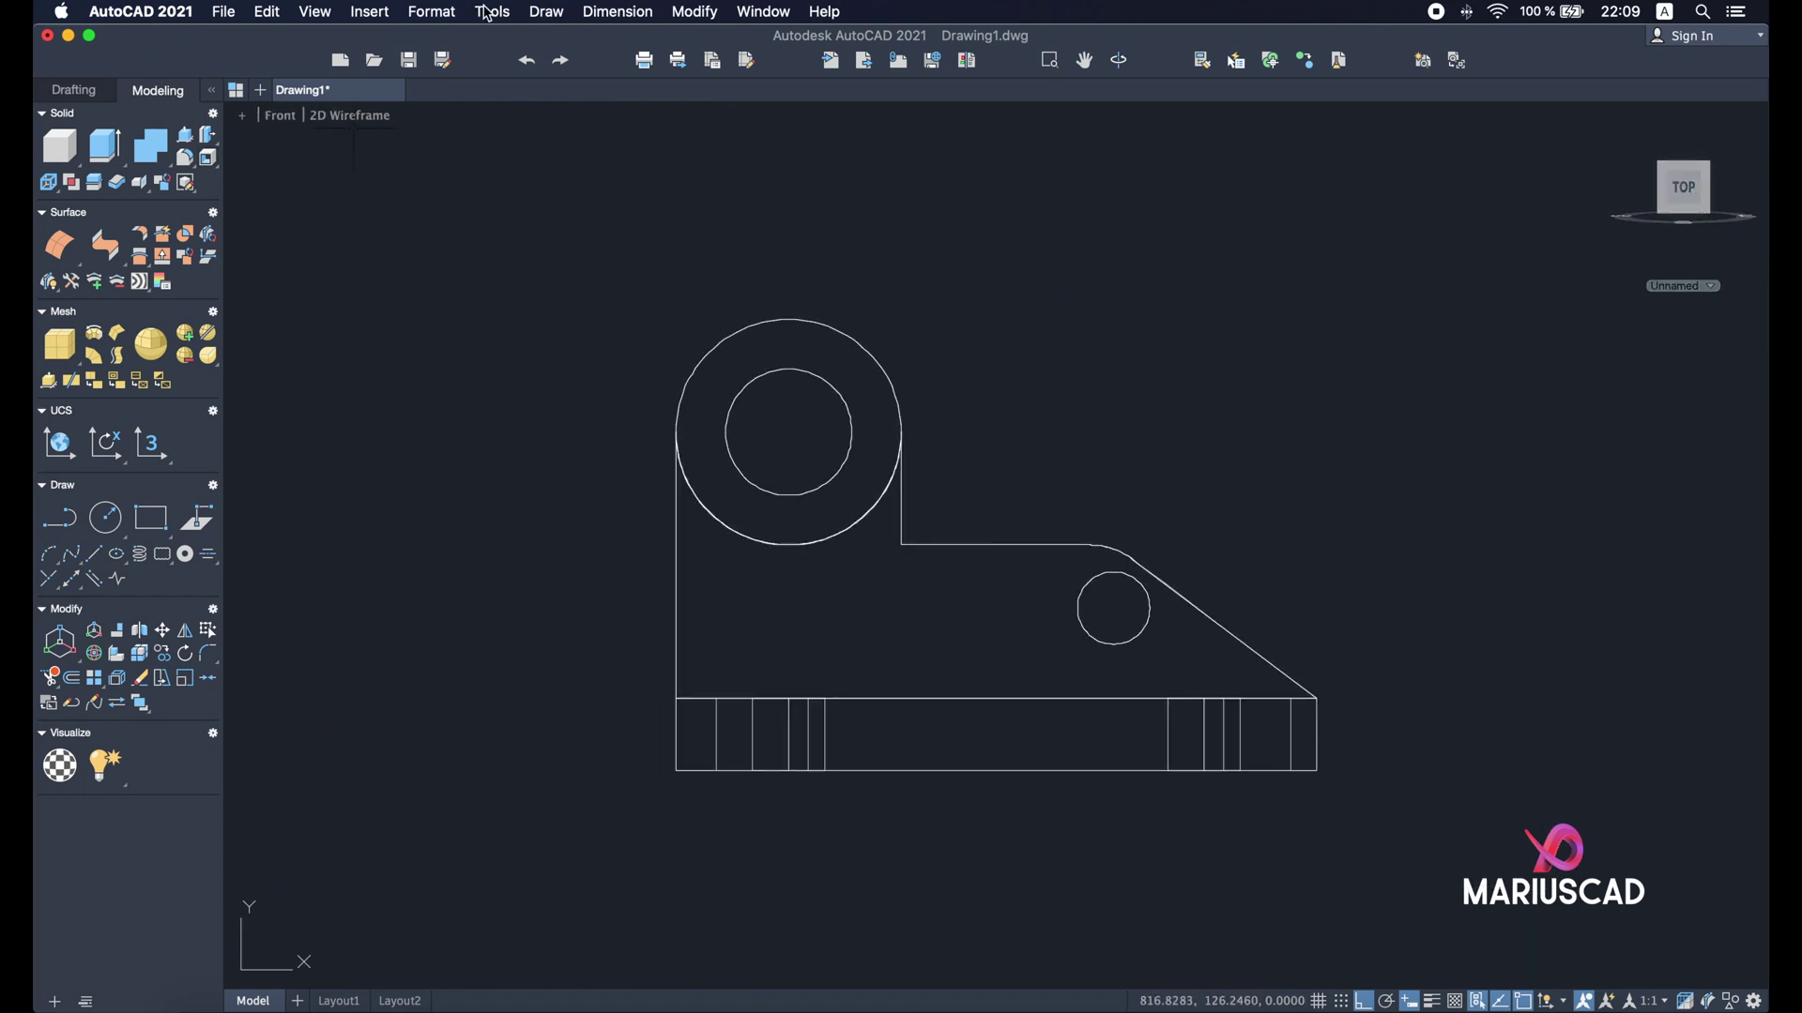
left_click(534, 17)
mouse_move(510, 18)
left_click(530, 123)
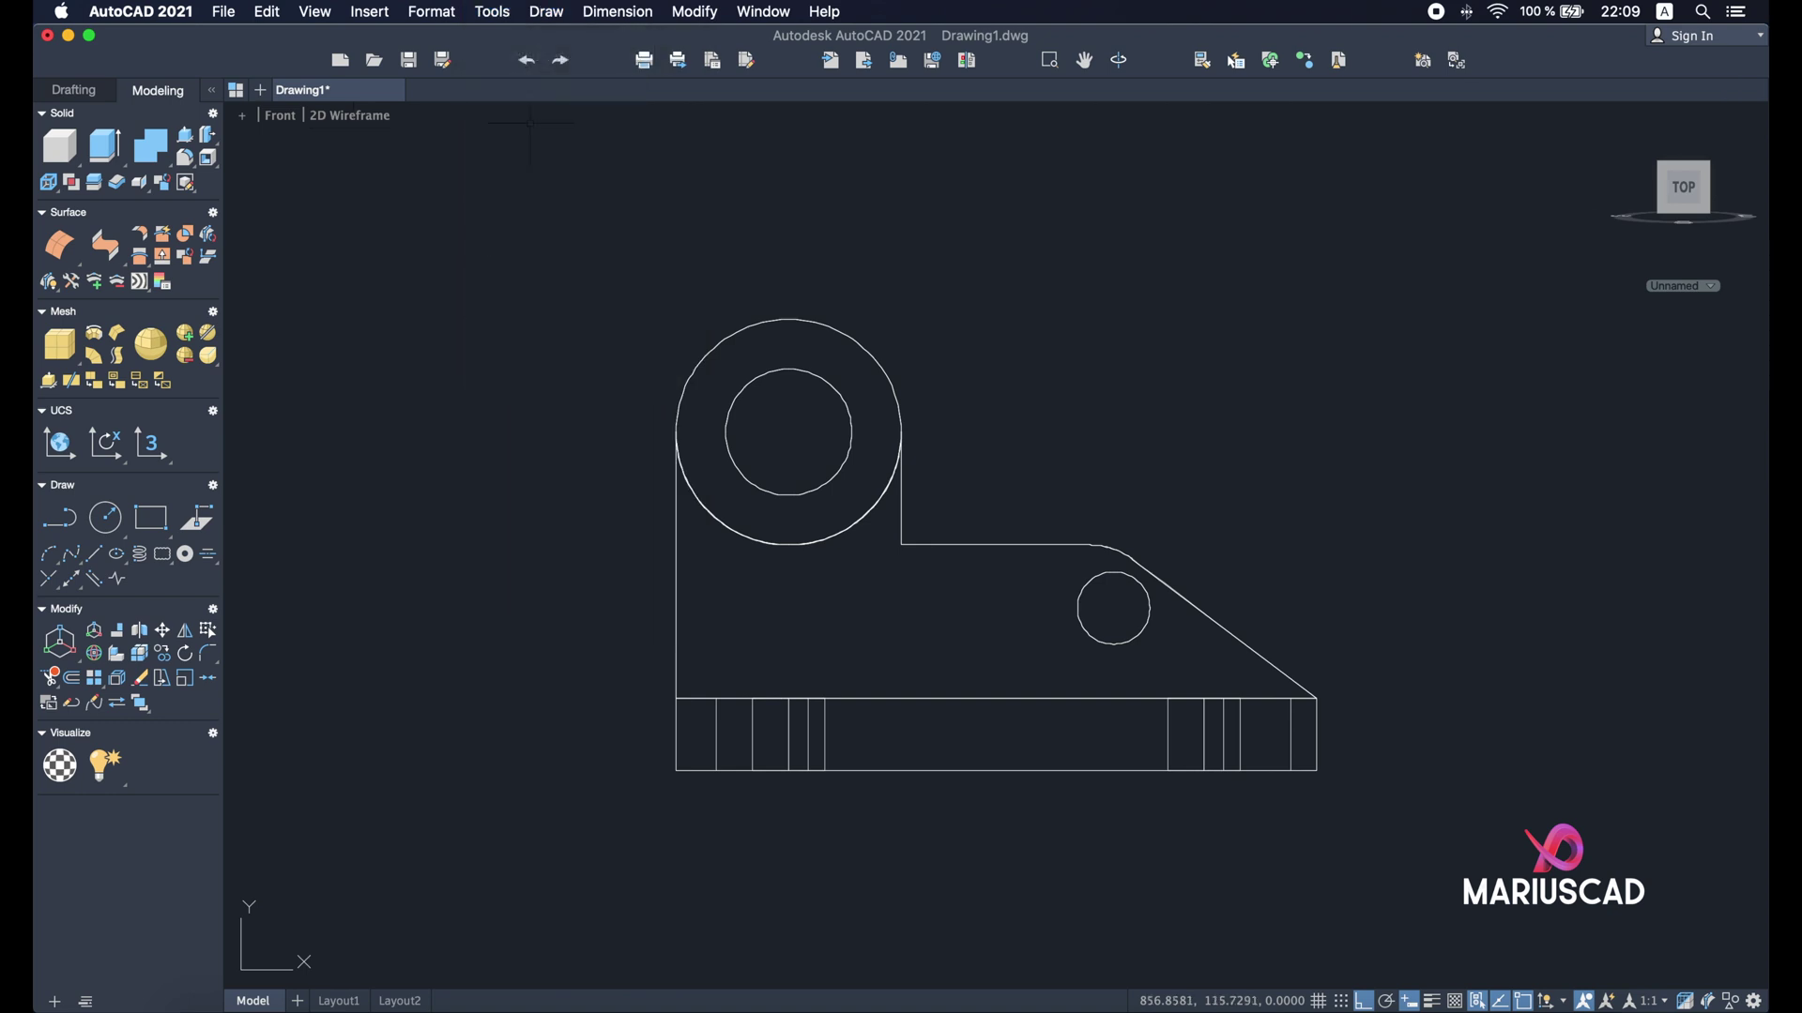
left_click(495, 12)
mouse_move(624, 282)
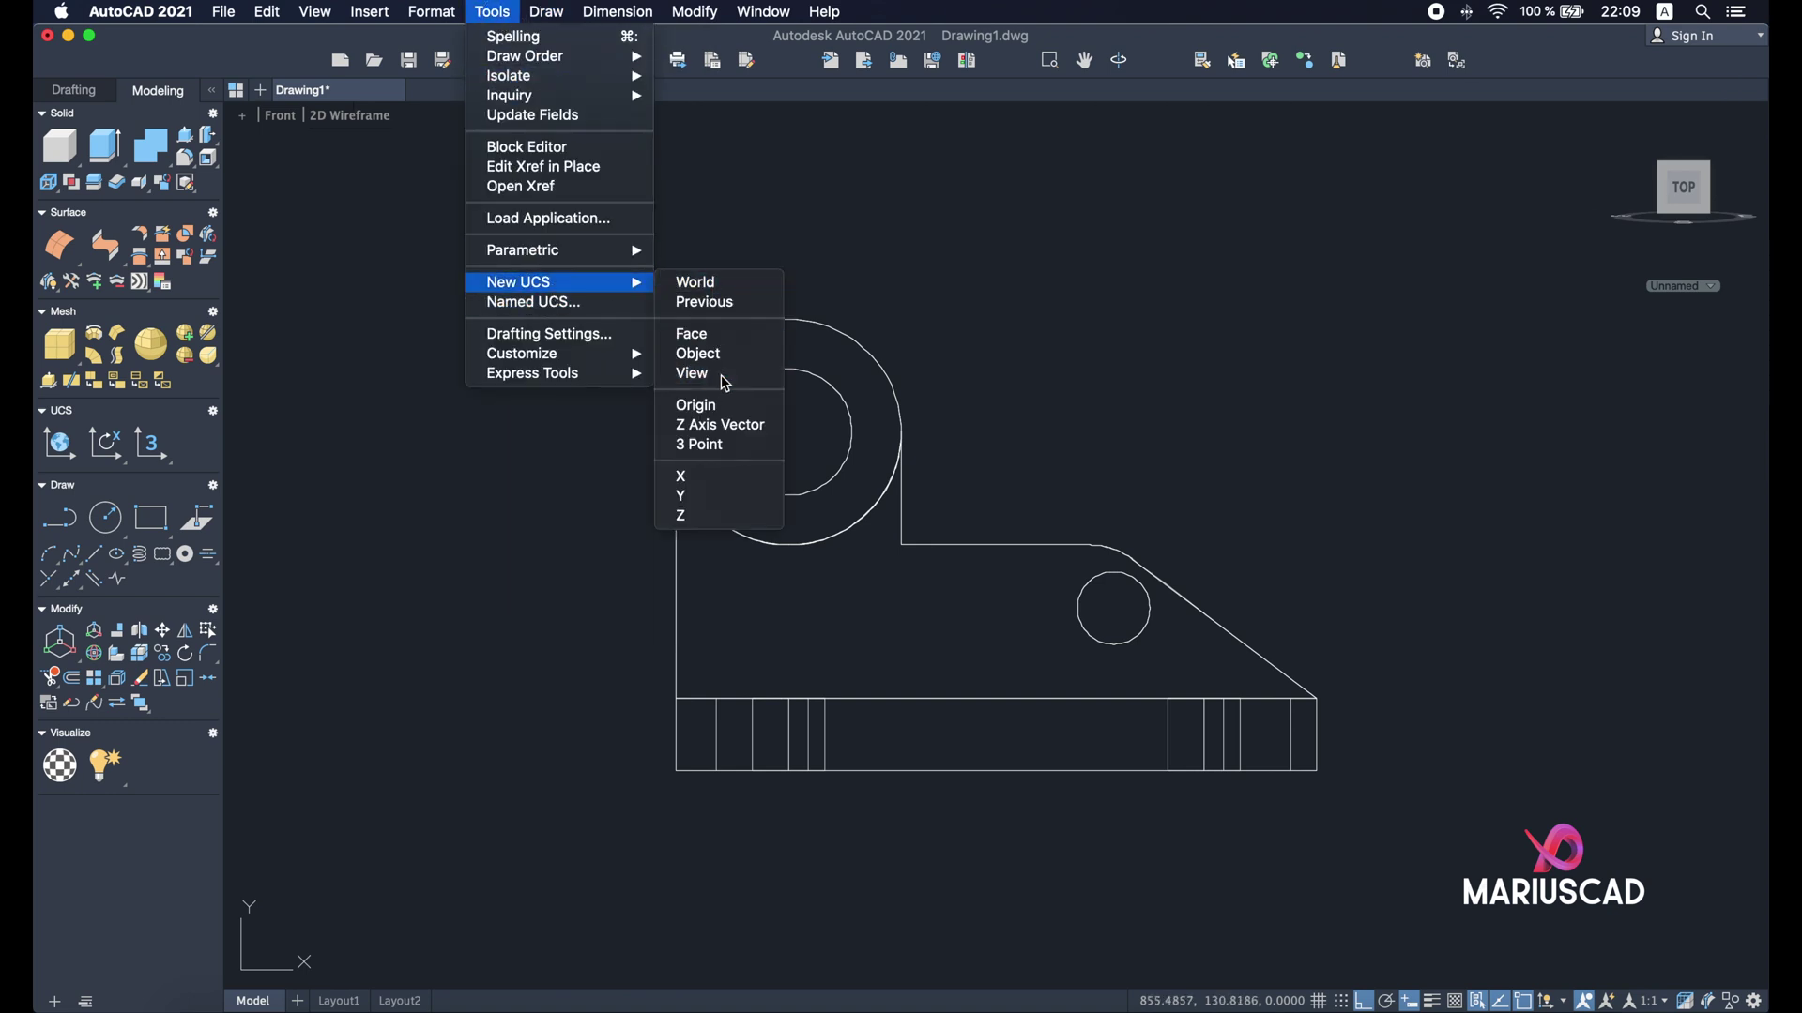
left_click(726, 380)
- Draw a vertical line from the top quadrant of the boss's outer circle, through its centre, to just below the bottom quadrant
scroll(817, 460, "up", 8)
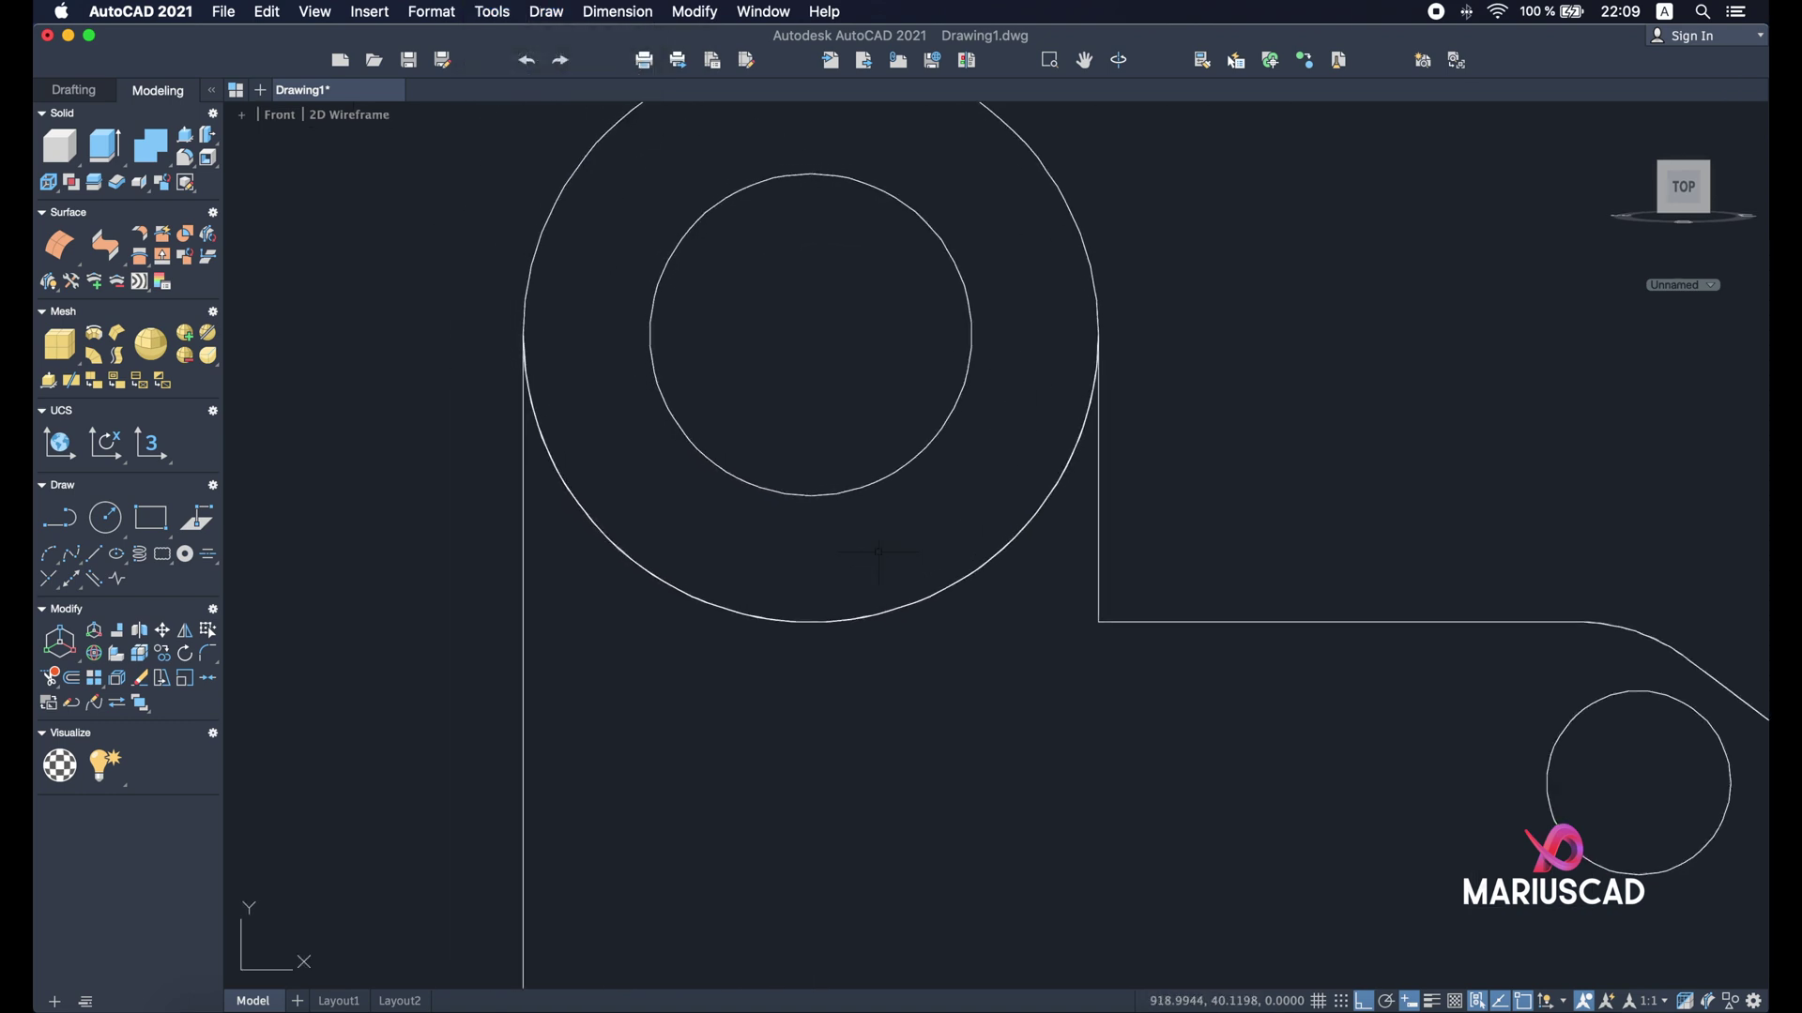
scroll(925, 479, "up", 5)
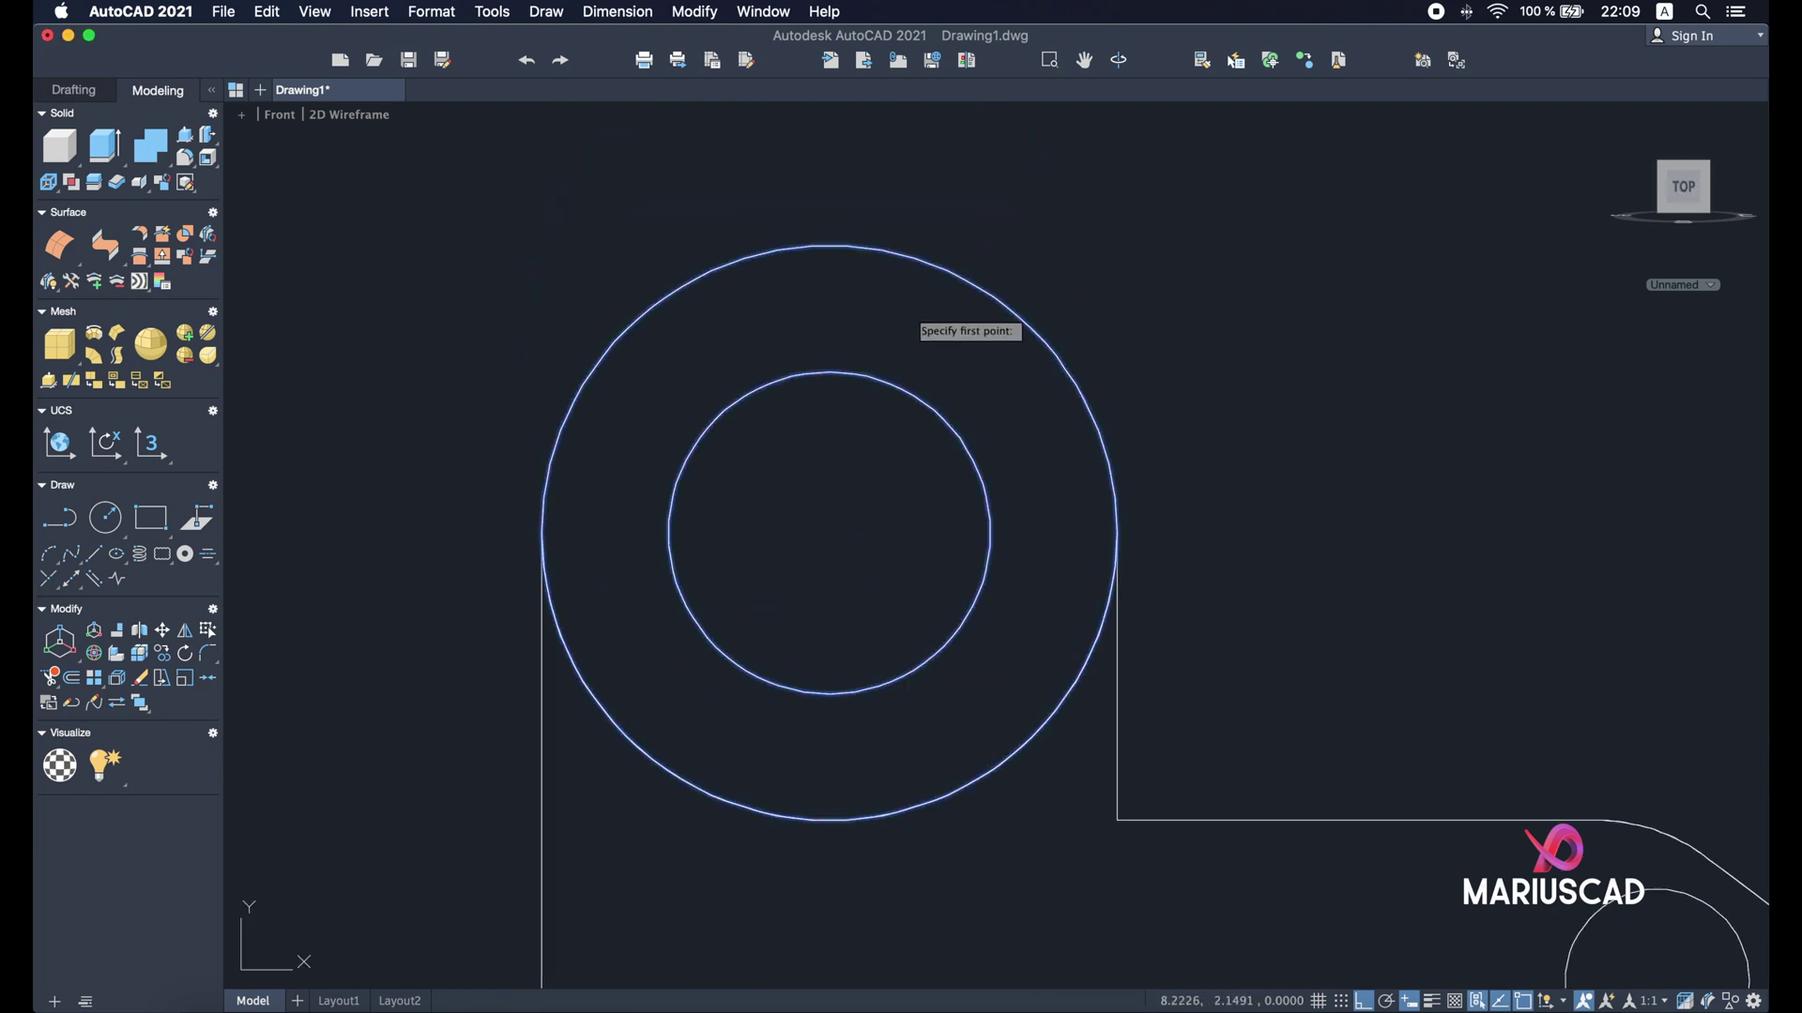
left_click(828, 246)
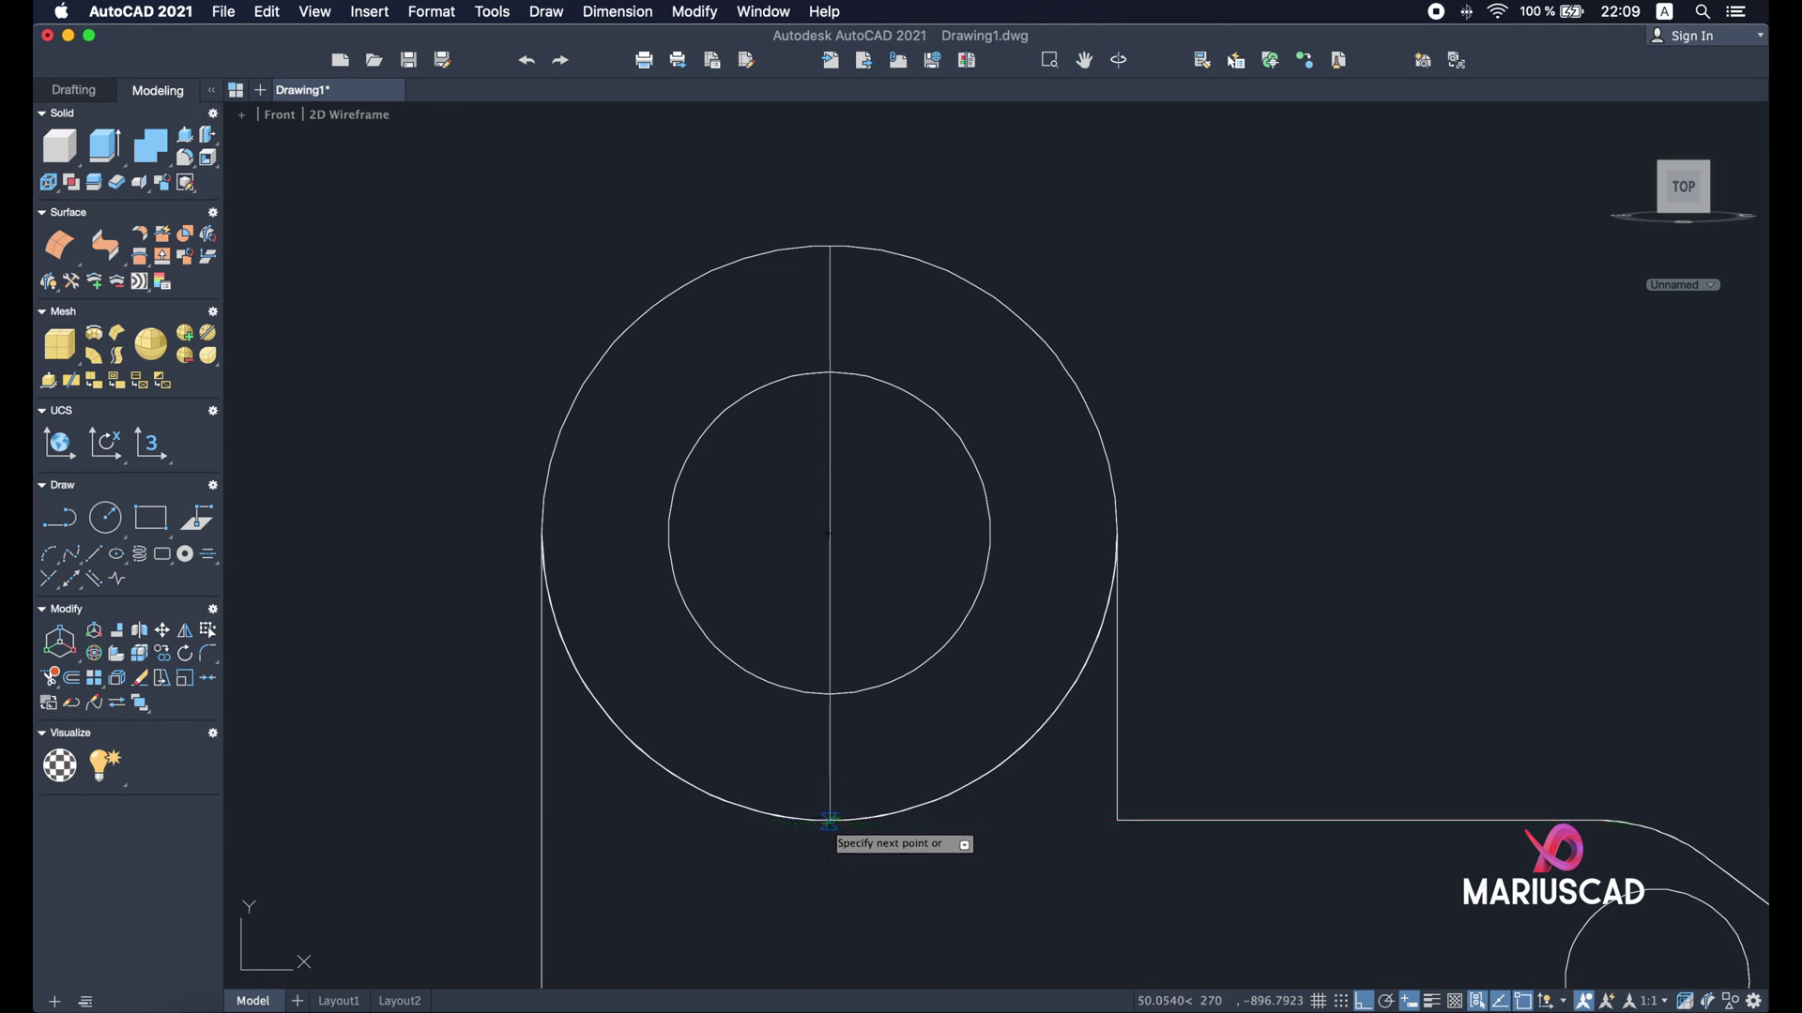
left_click(829, 872)
key("Escape")
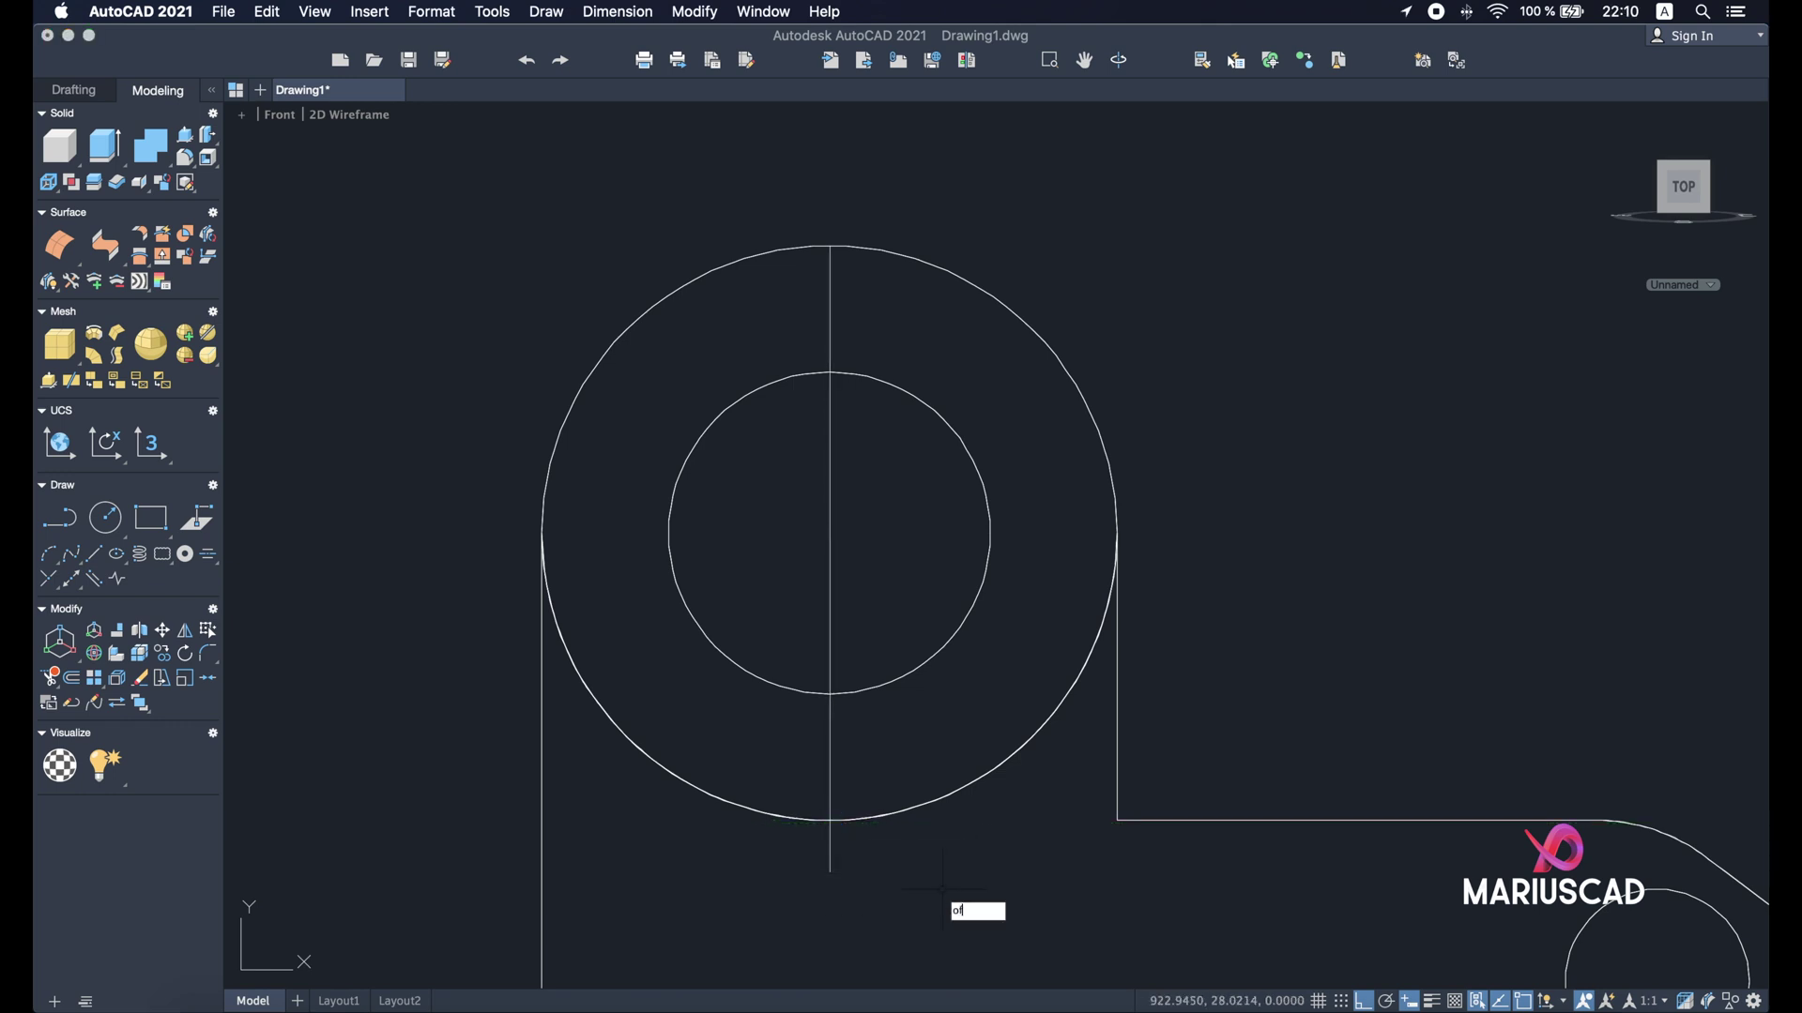
- Offset the boss's vertical centre line 15 units to both sides
key("Return")
type("15")
key("Return")
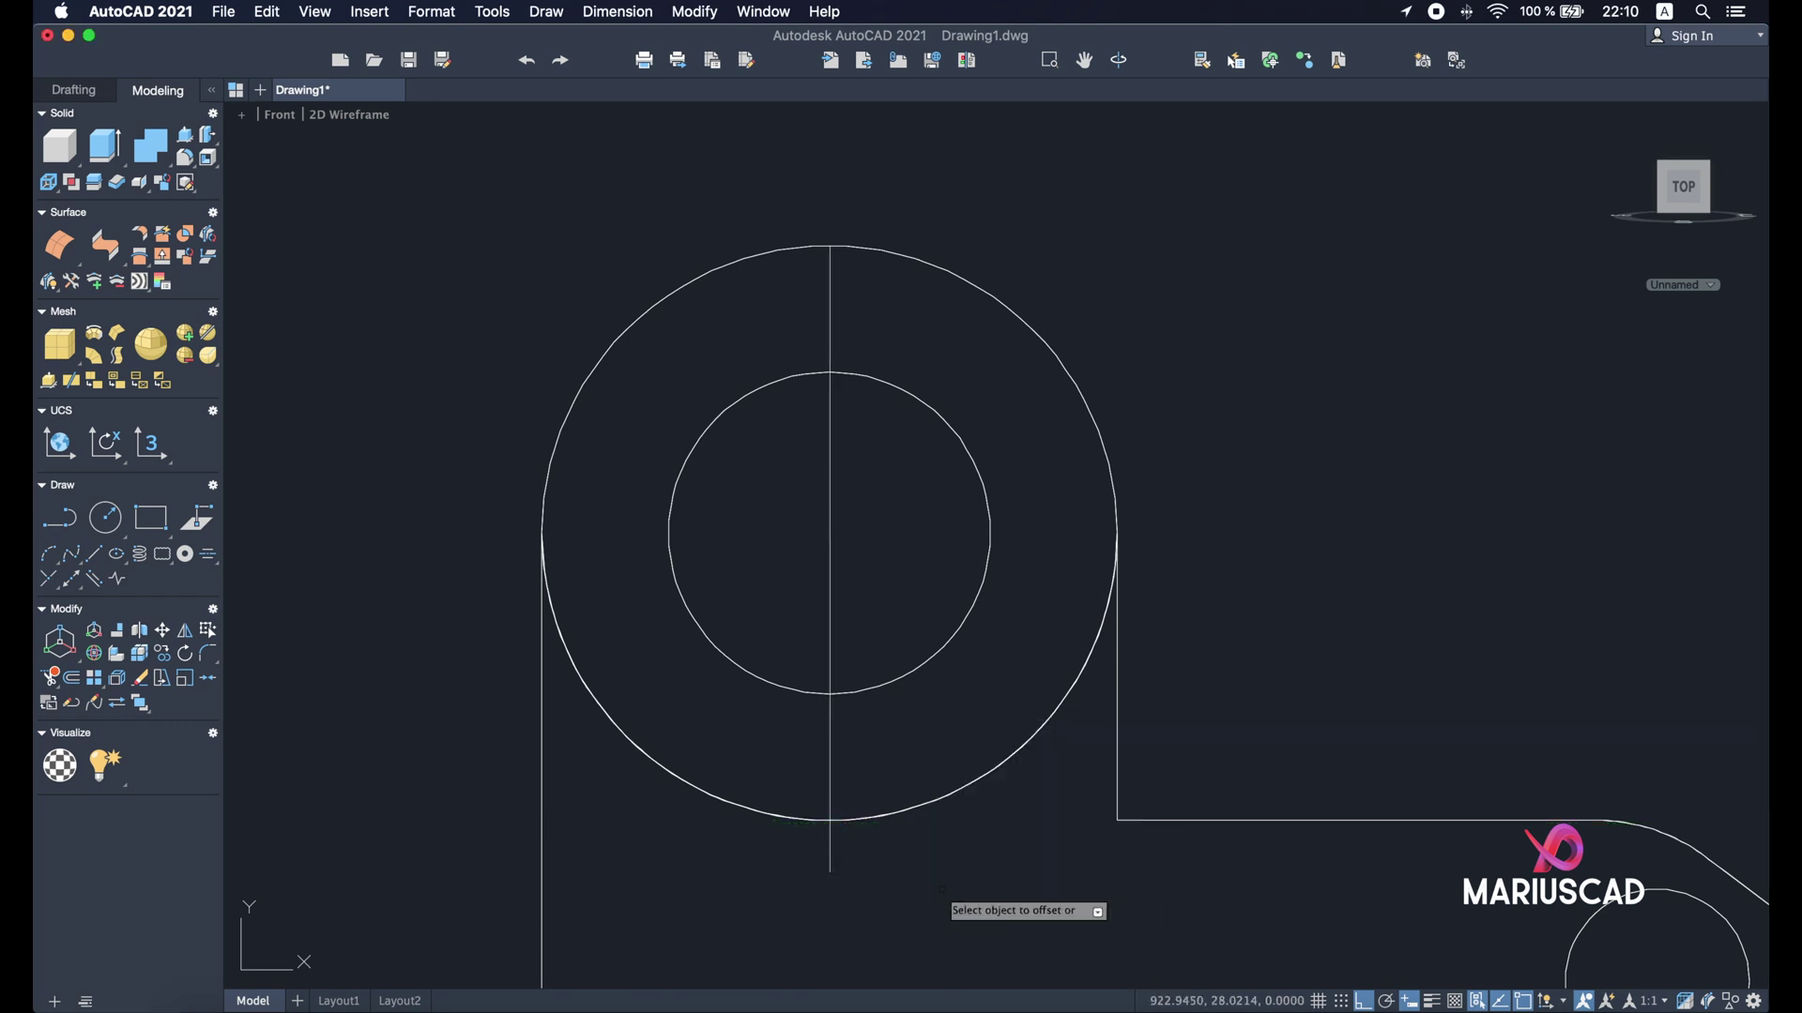
left_click(829, 850)
left_click(861, 856)
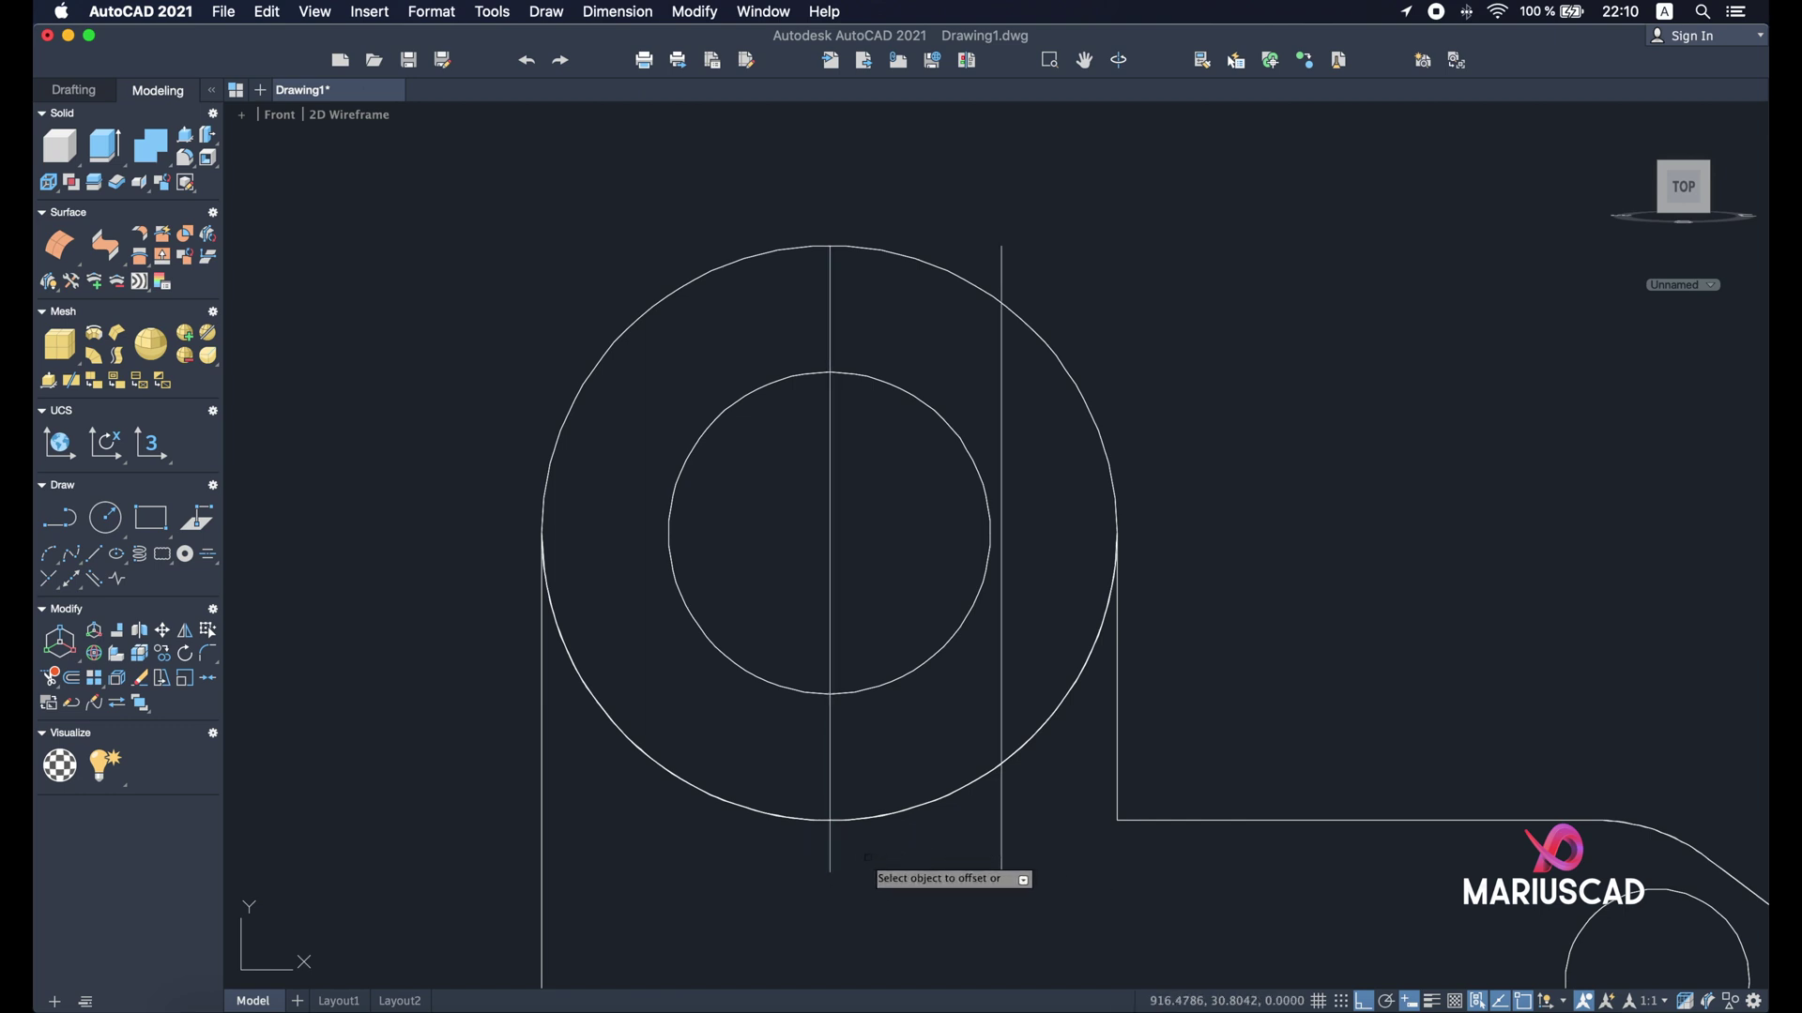
left_click(830, 848)
left_click(727, 856)
key("Escape")
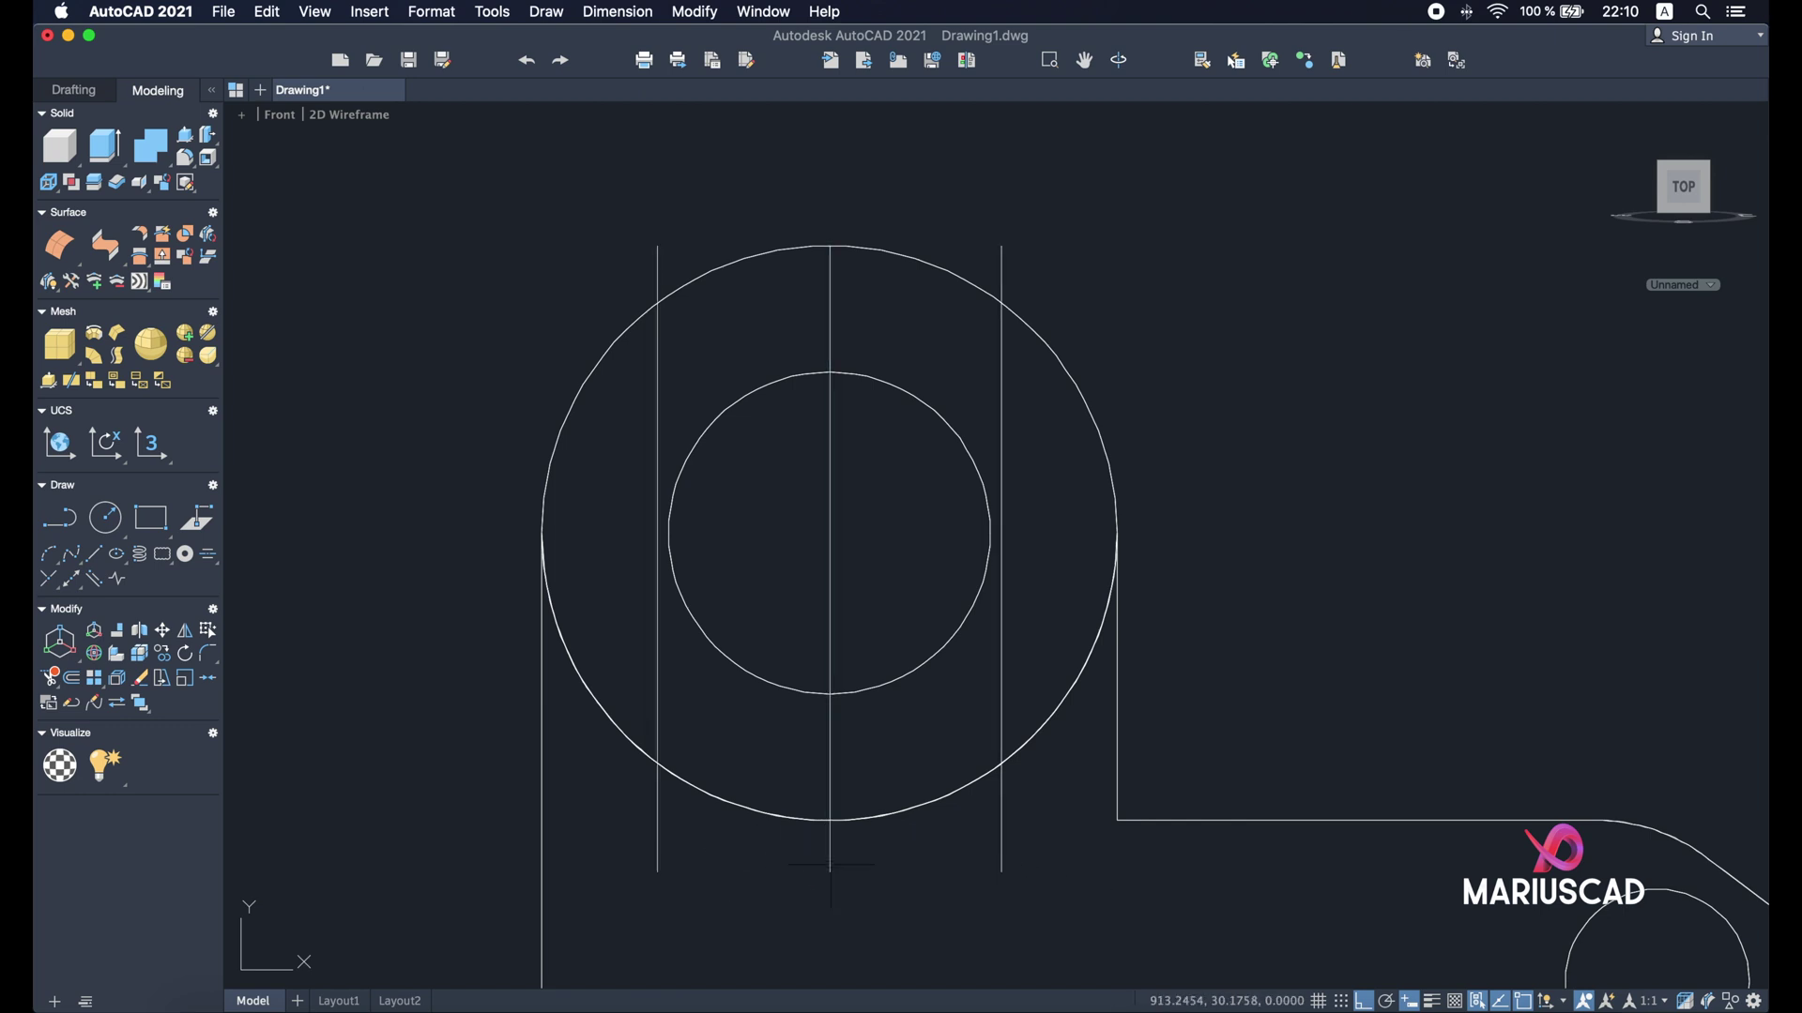
- Delete the original vertical centre line between the two offset lines
left_click(882, 896)
left_click(823, 859)
key("Delete")
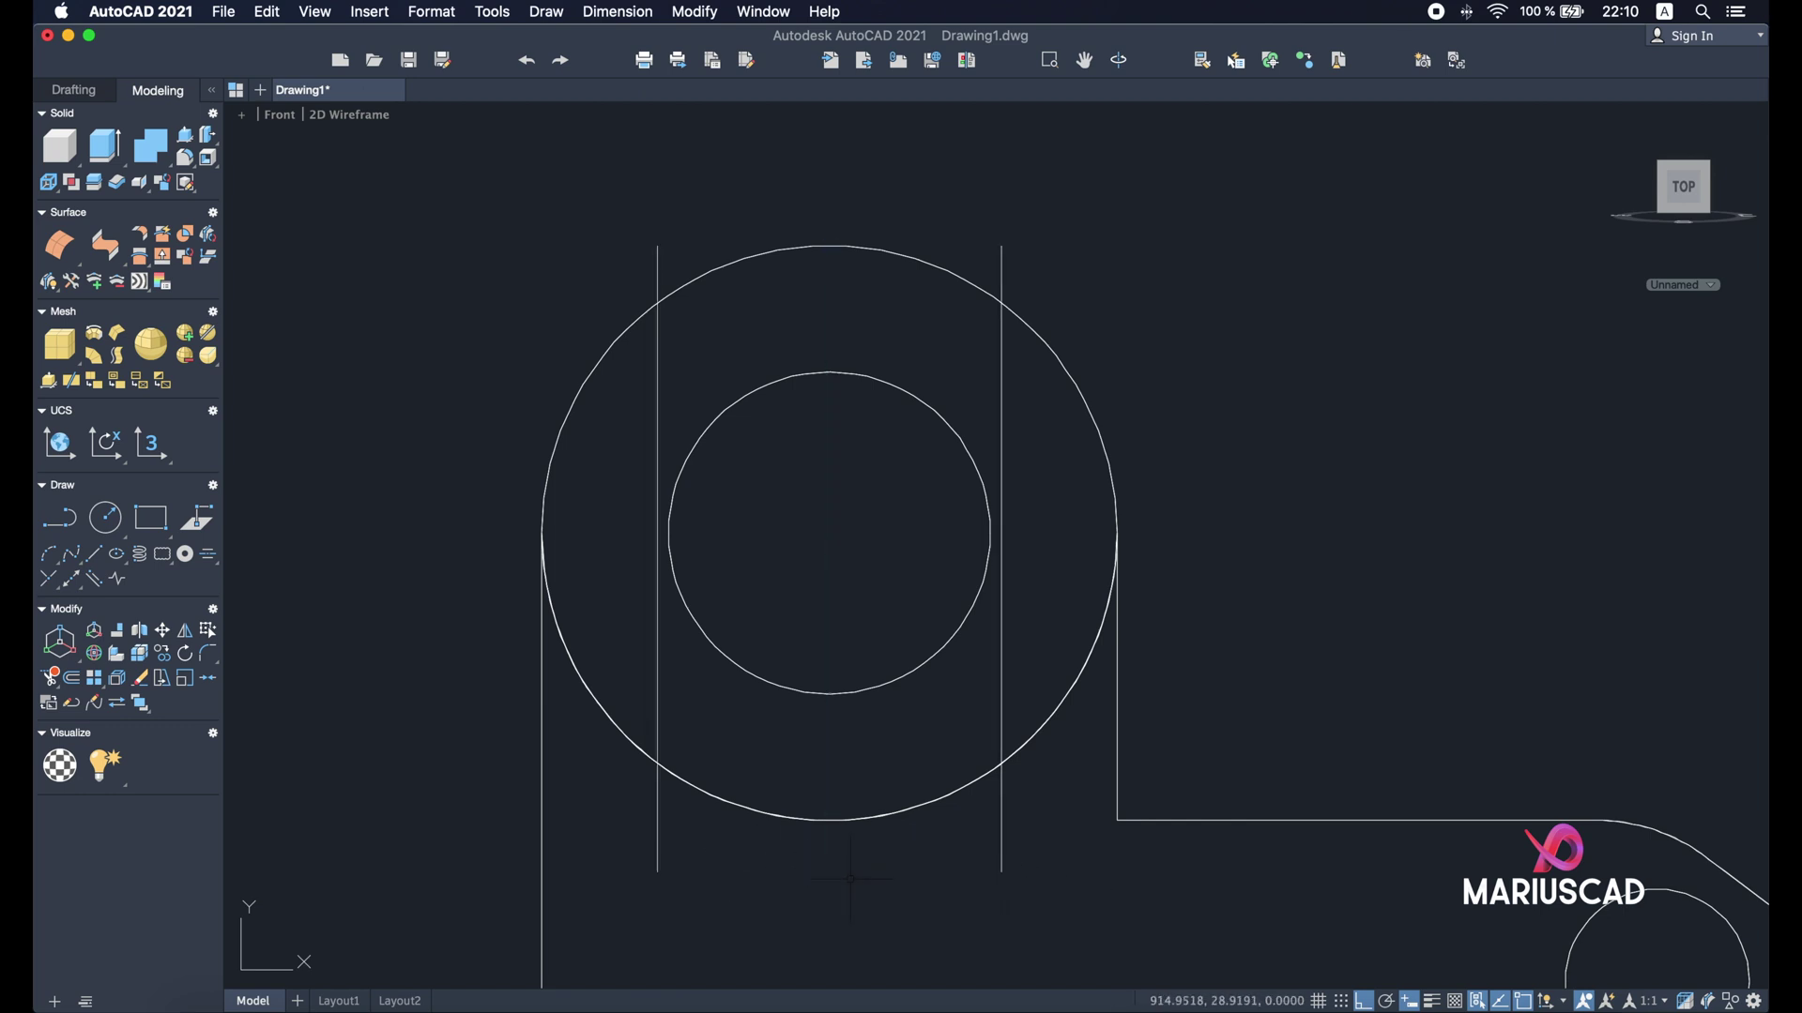
- Draw a circle of diameter 50 centred on the boss
type("cir")
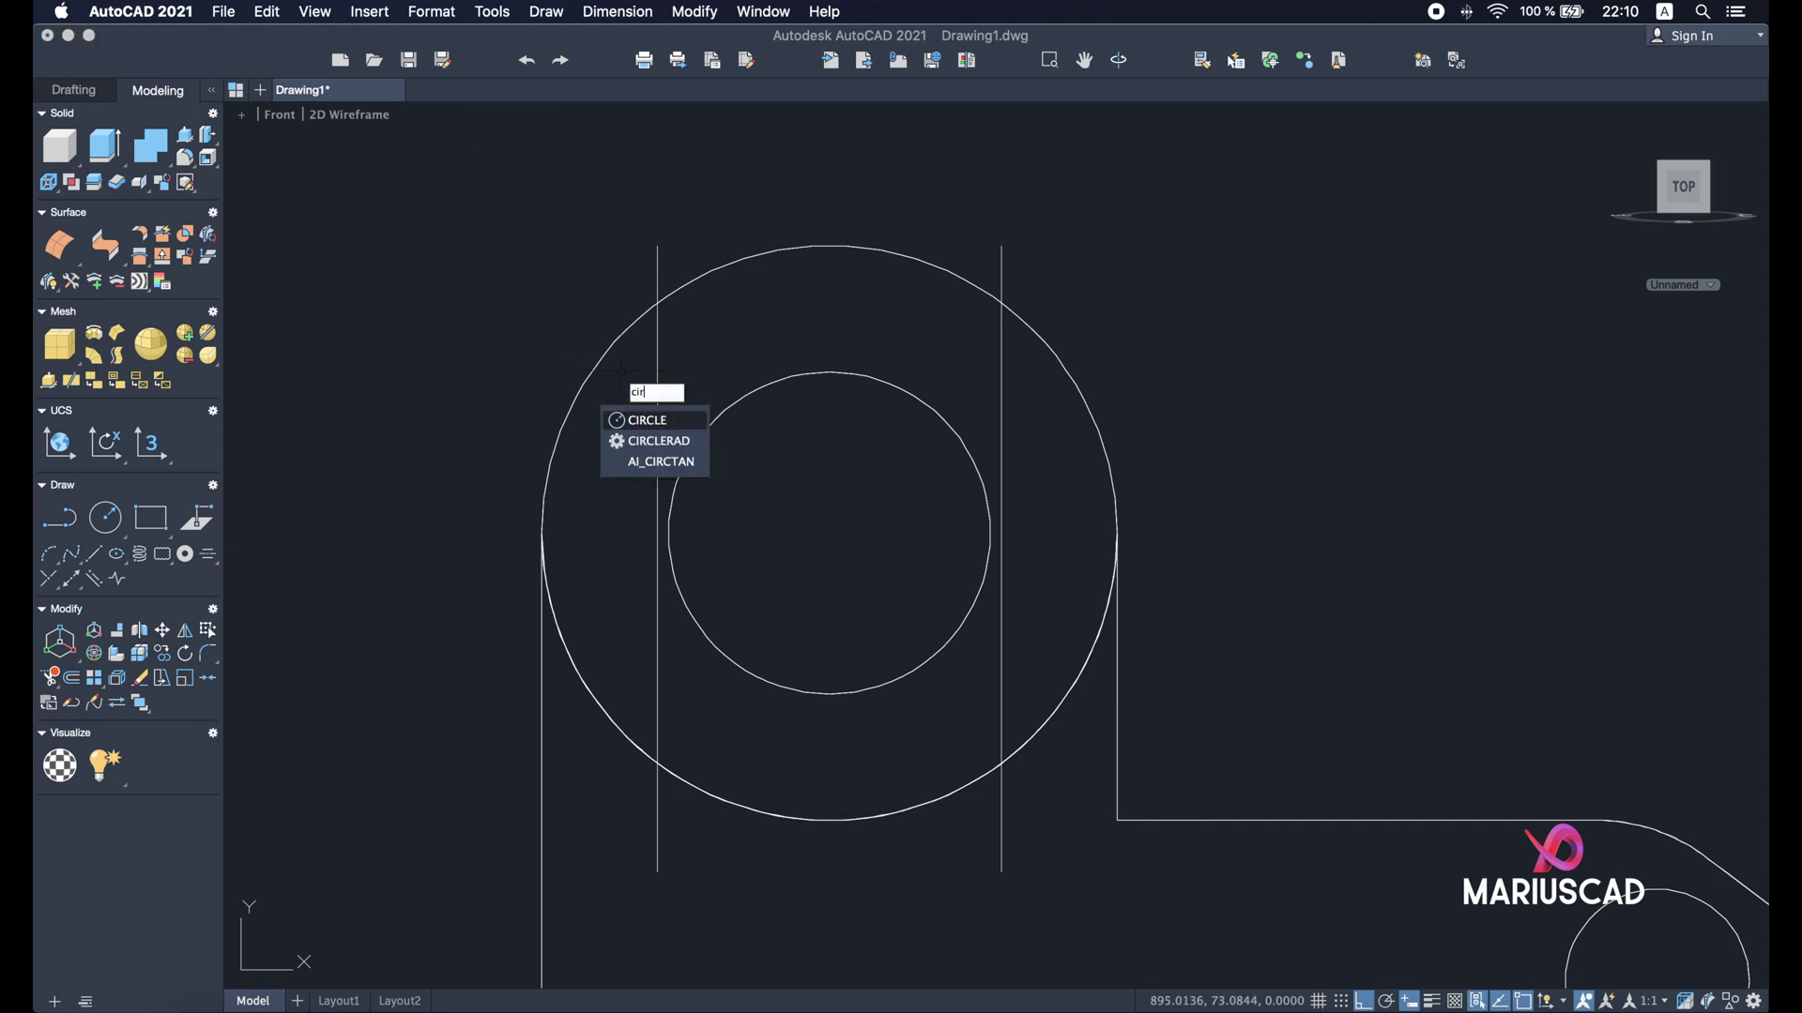
key("Return")
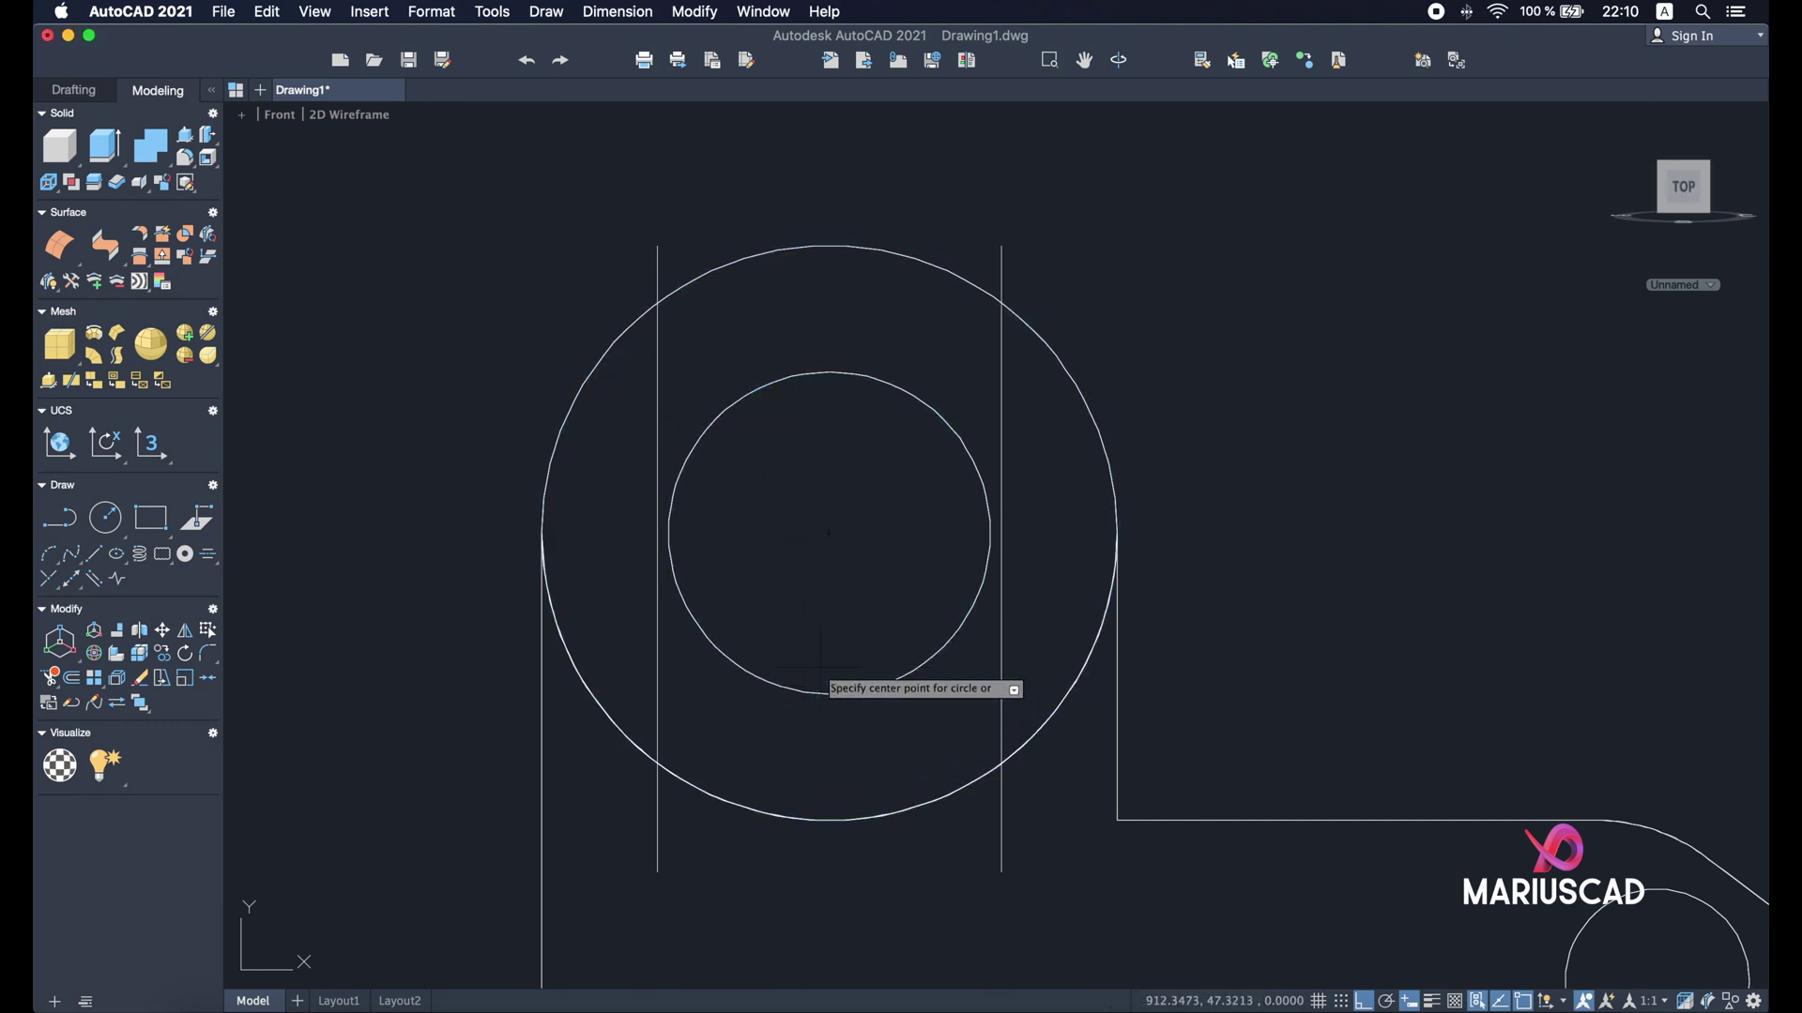
left_click(830, 533)
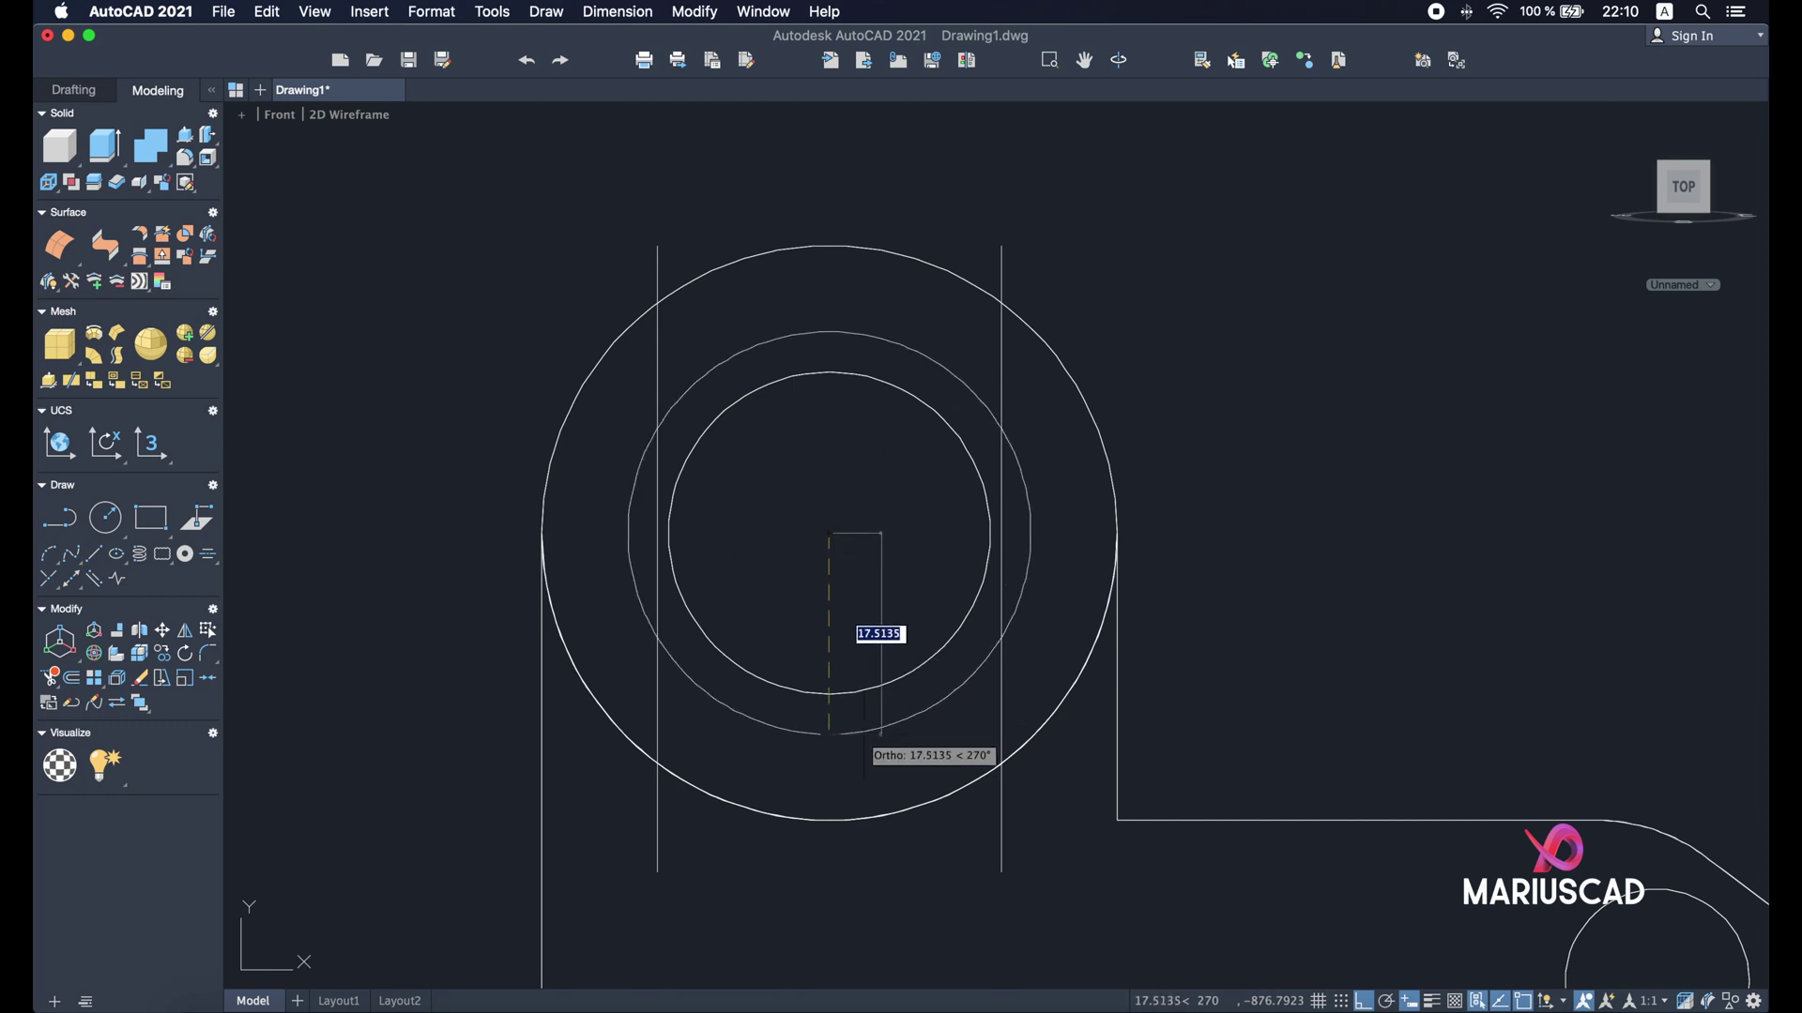
type("d")
key("Return")
type("50")
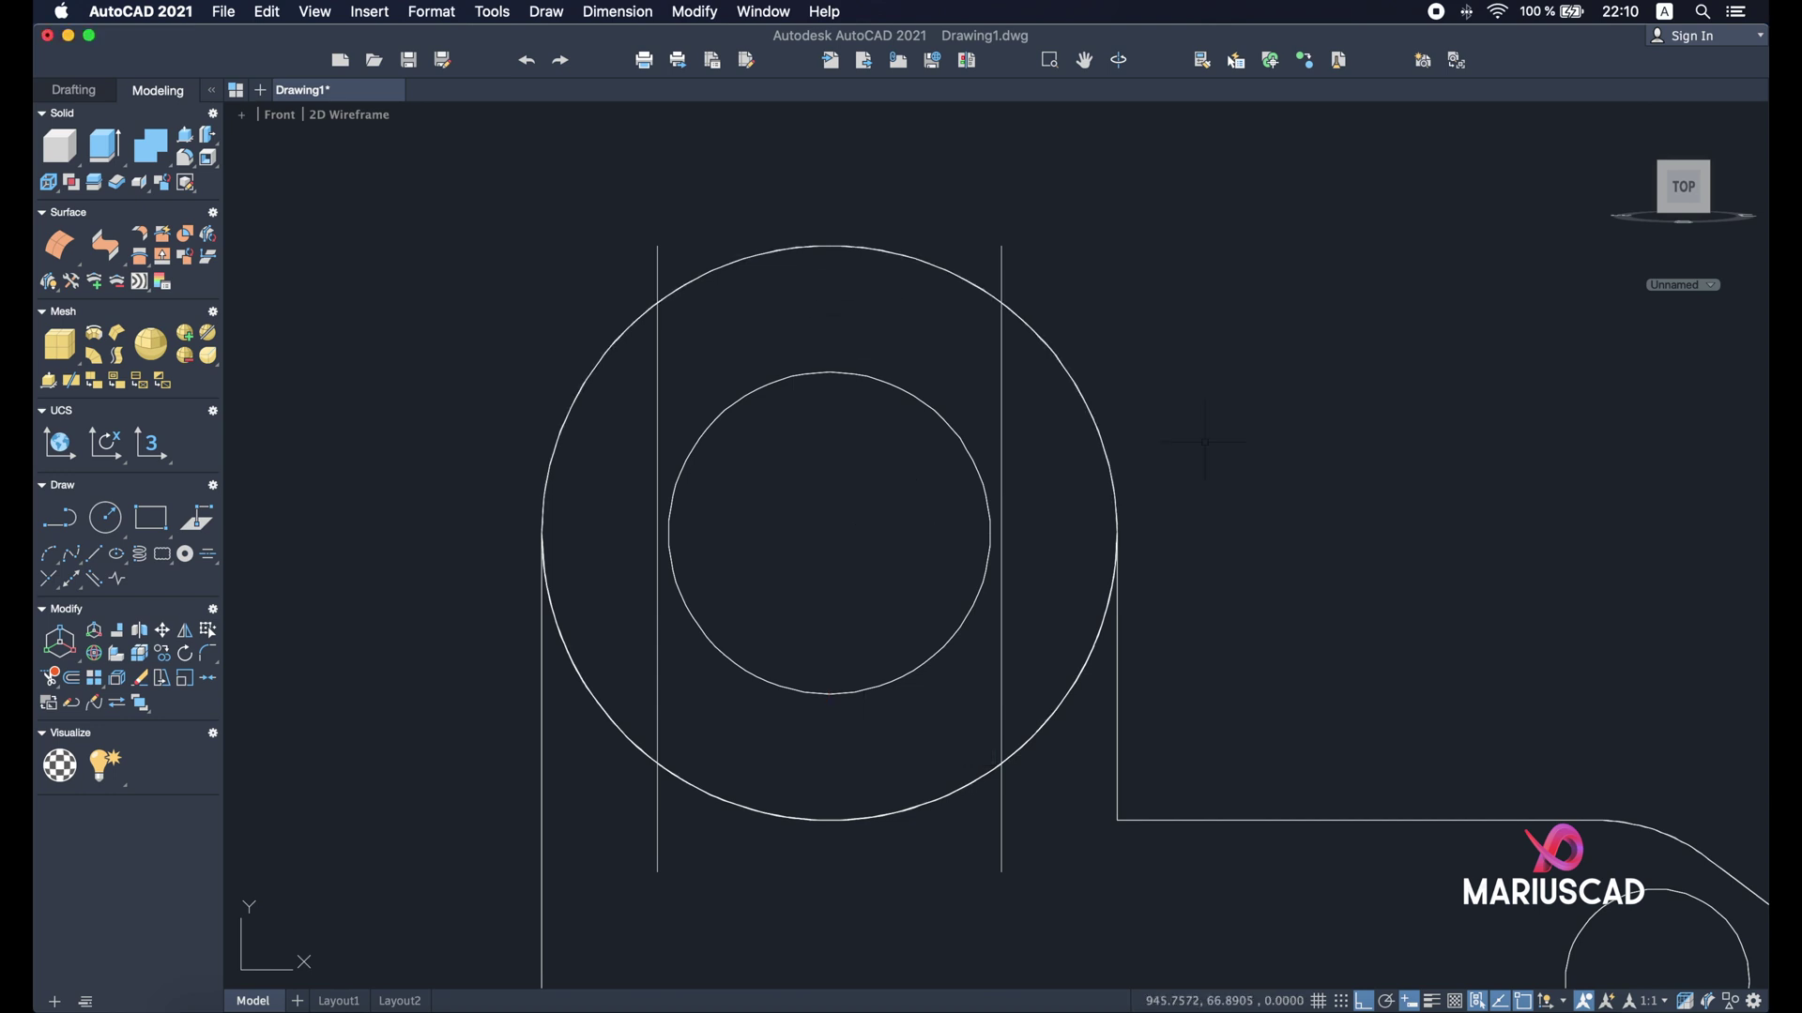
- Trim away the side arcs of the 50-diameter circle outside the two vertical lines, keeping the upper and lower arcs
left_click(1061, 362)
left_click(1001, 251)
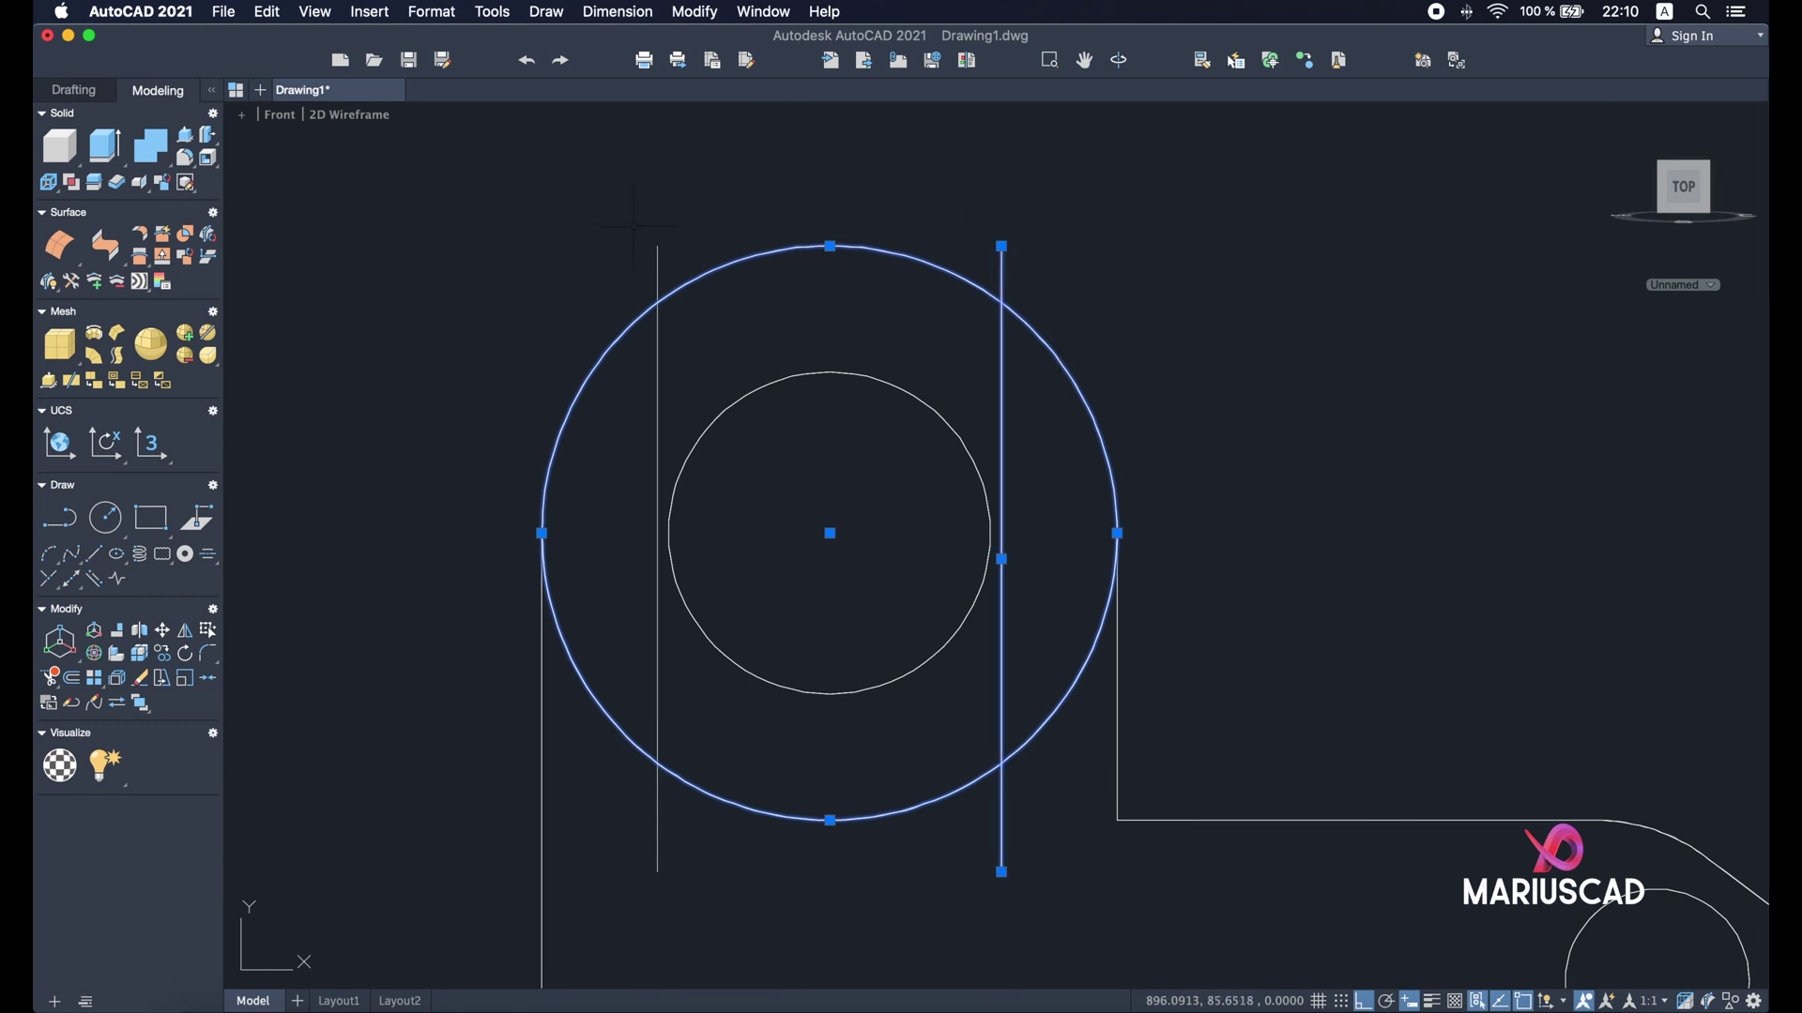
left_click(658, 251)
type("tr")
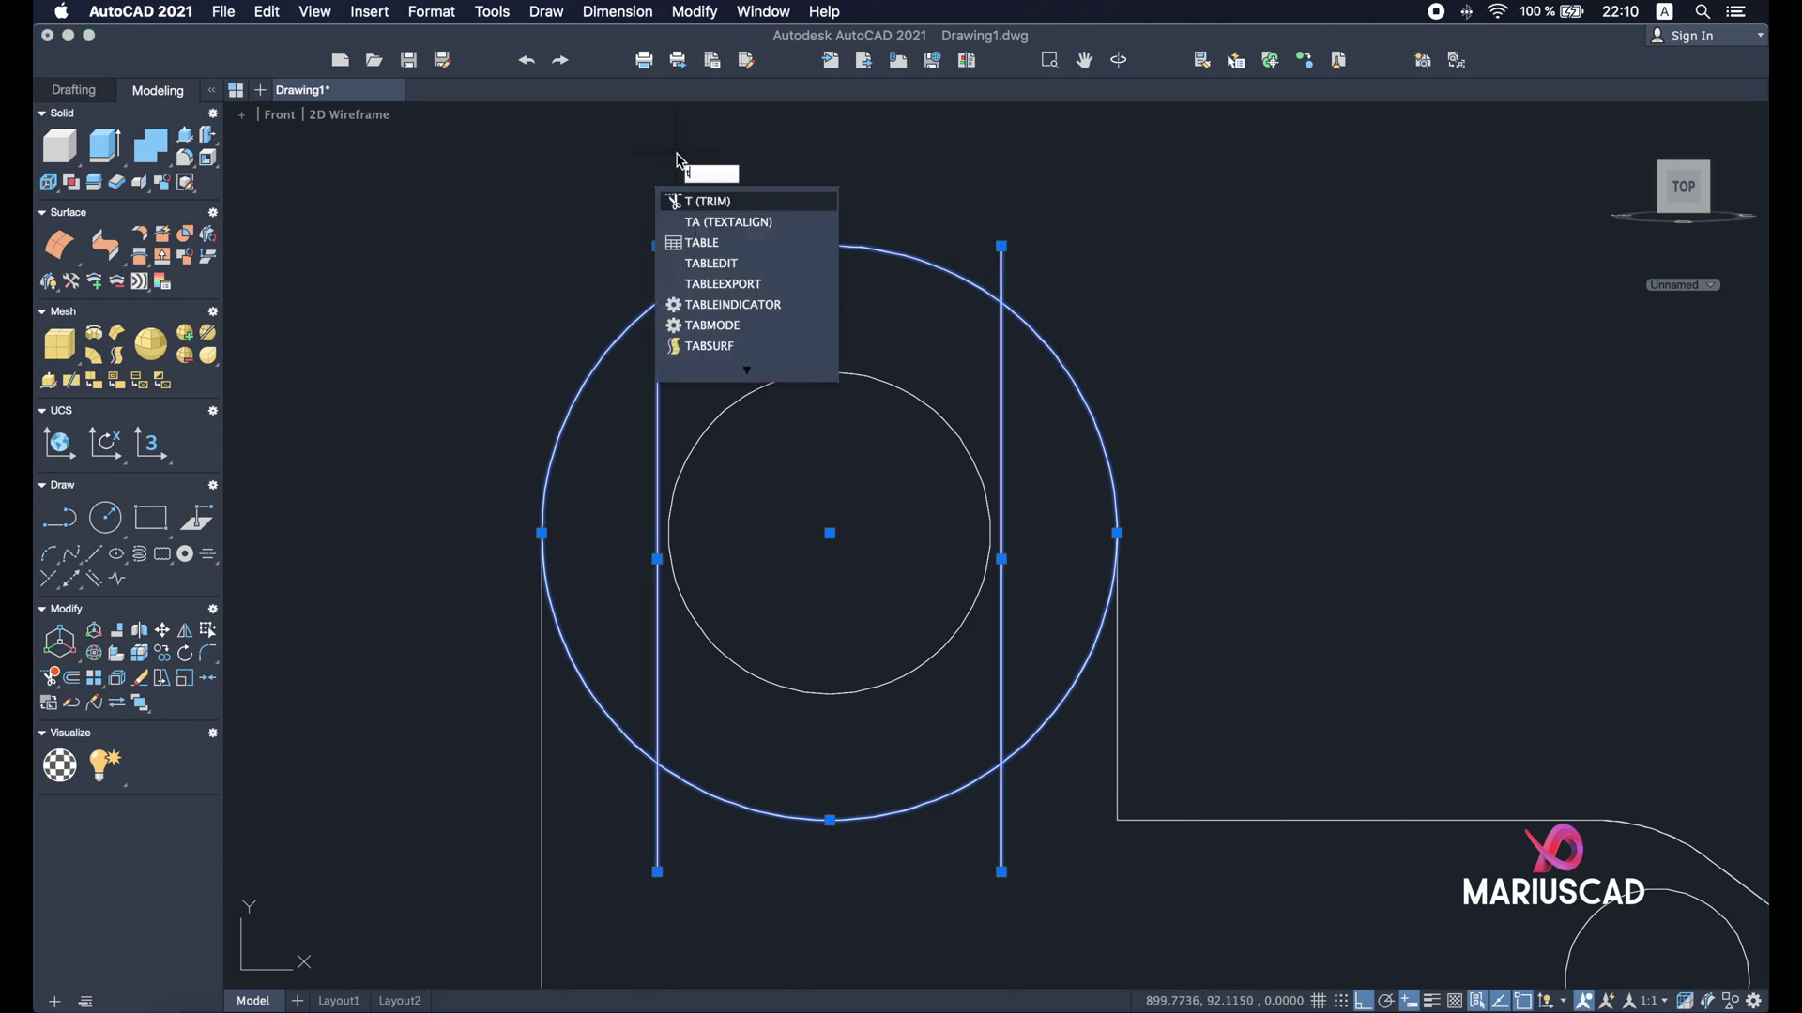
key("Return")
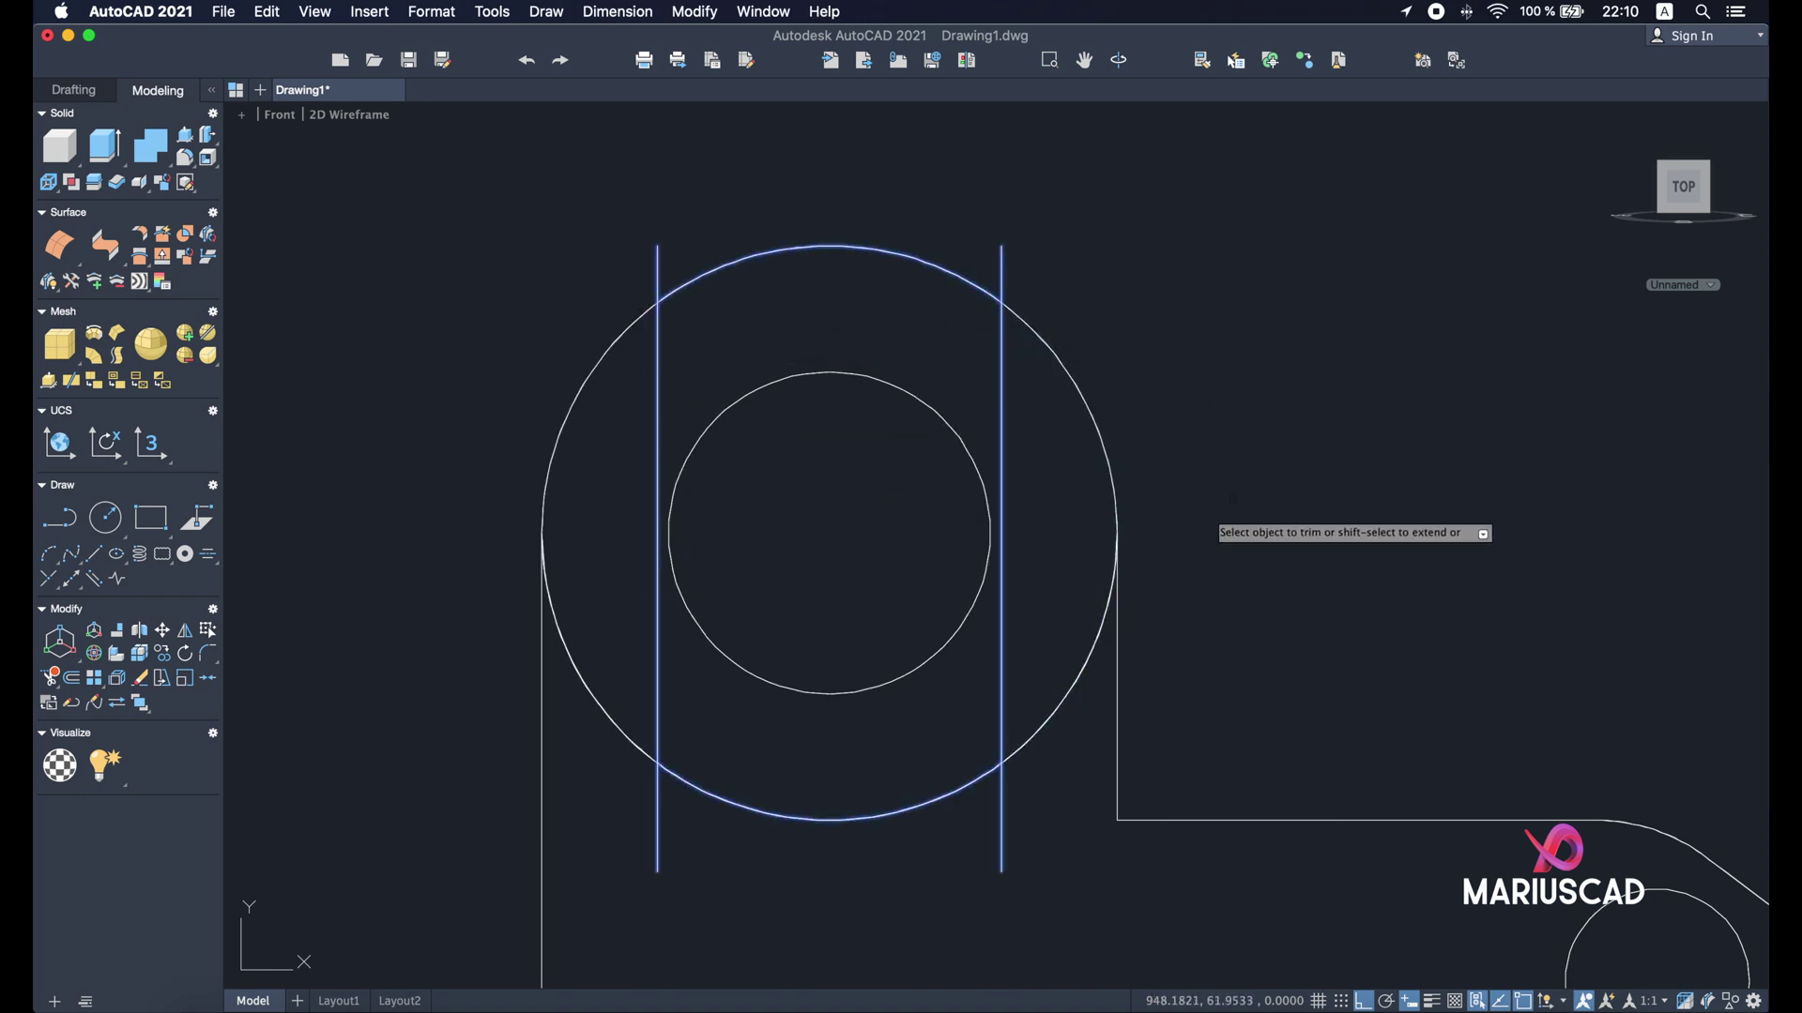
left_click(1001, 253)
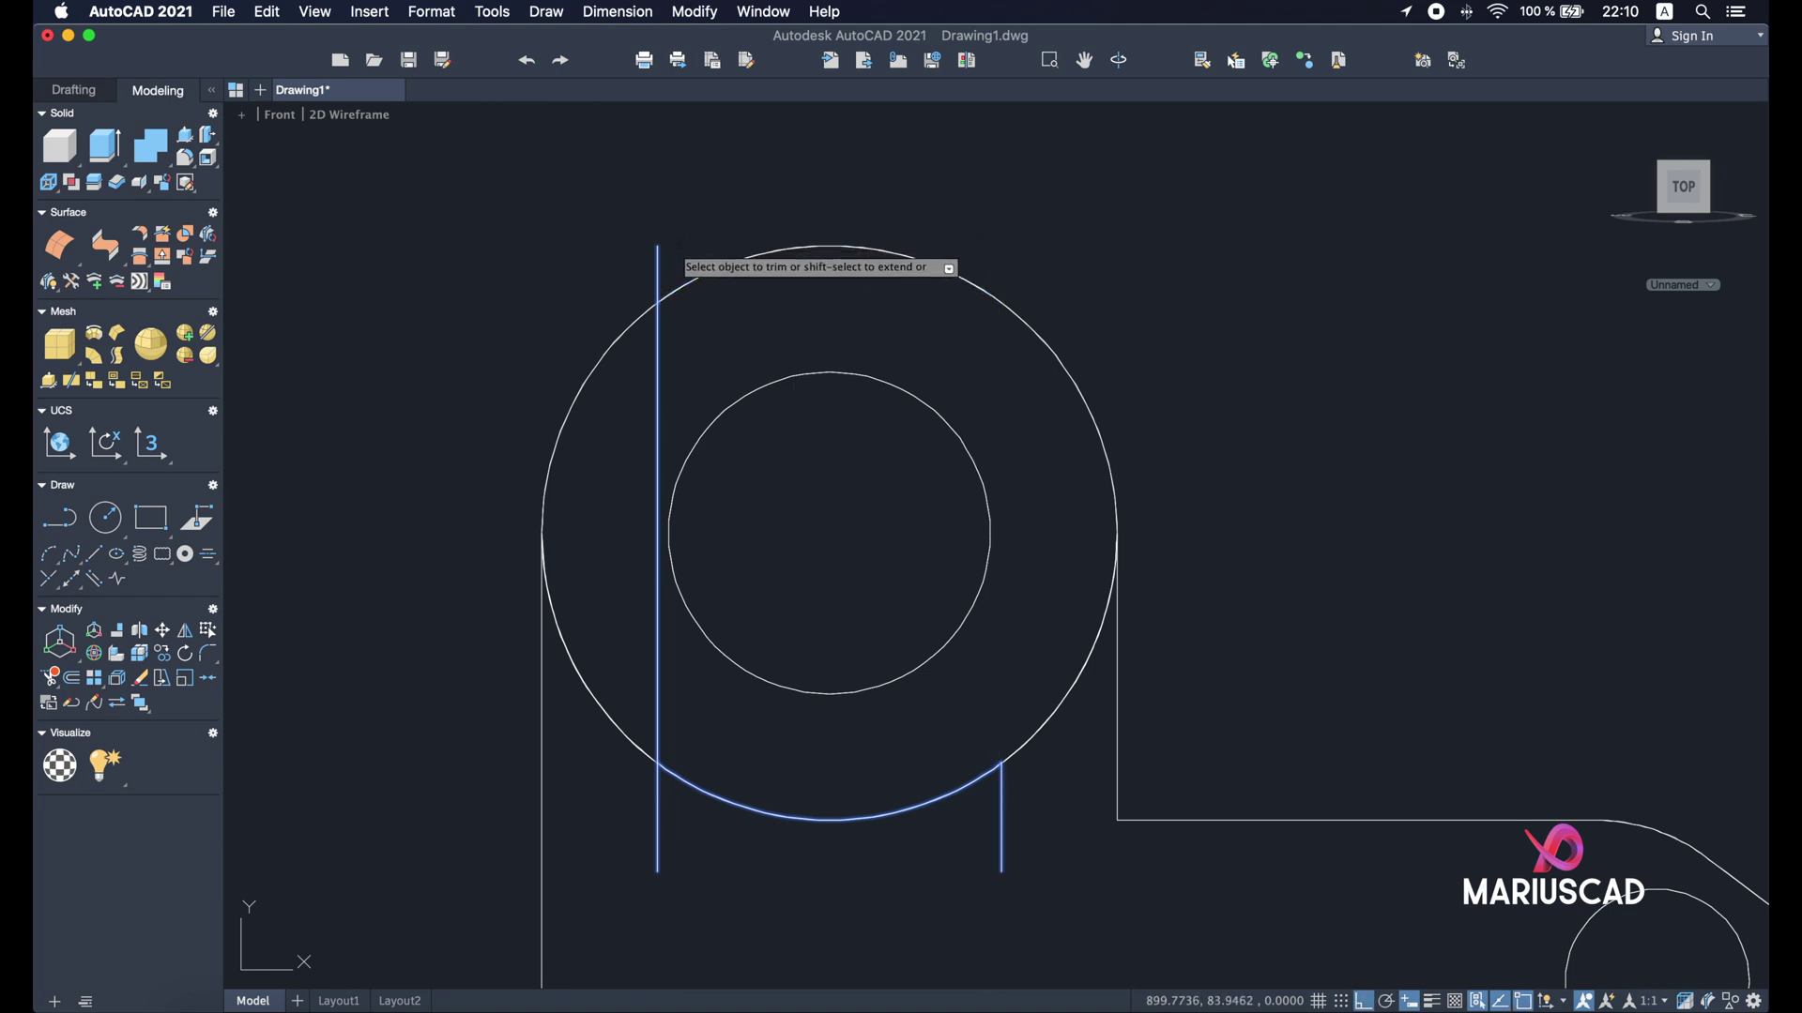
key("super+z")
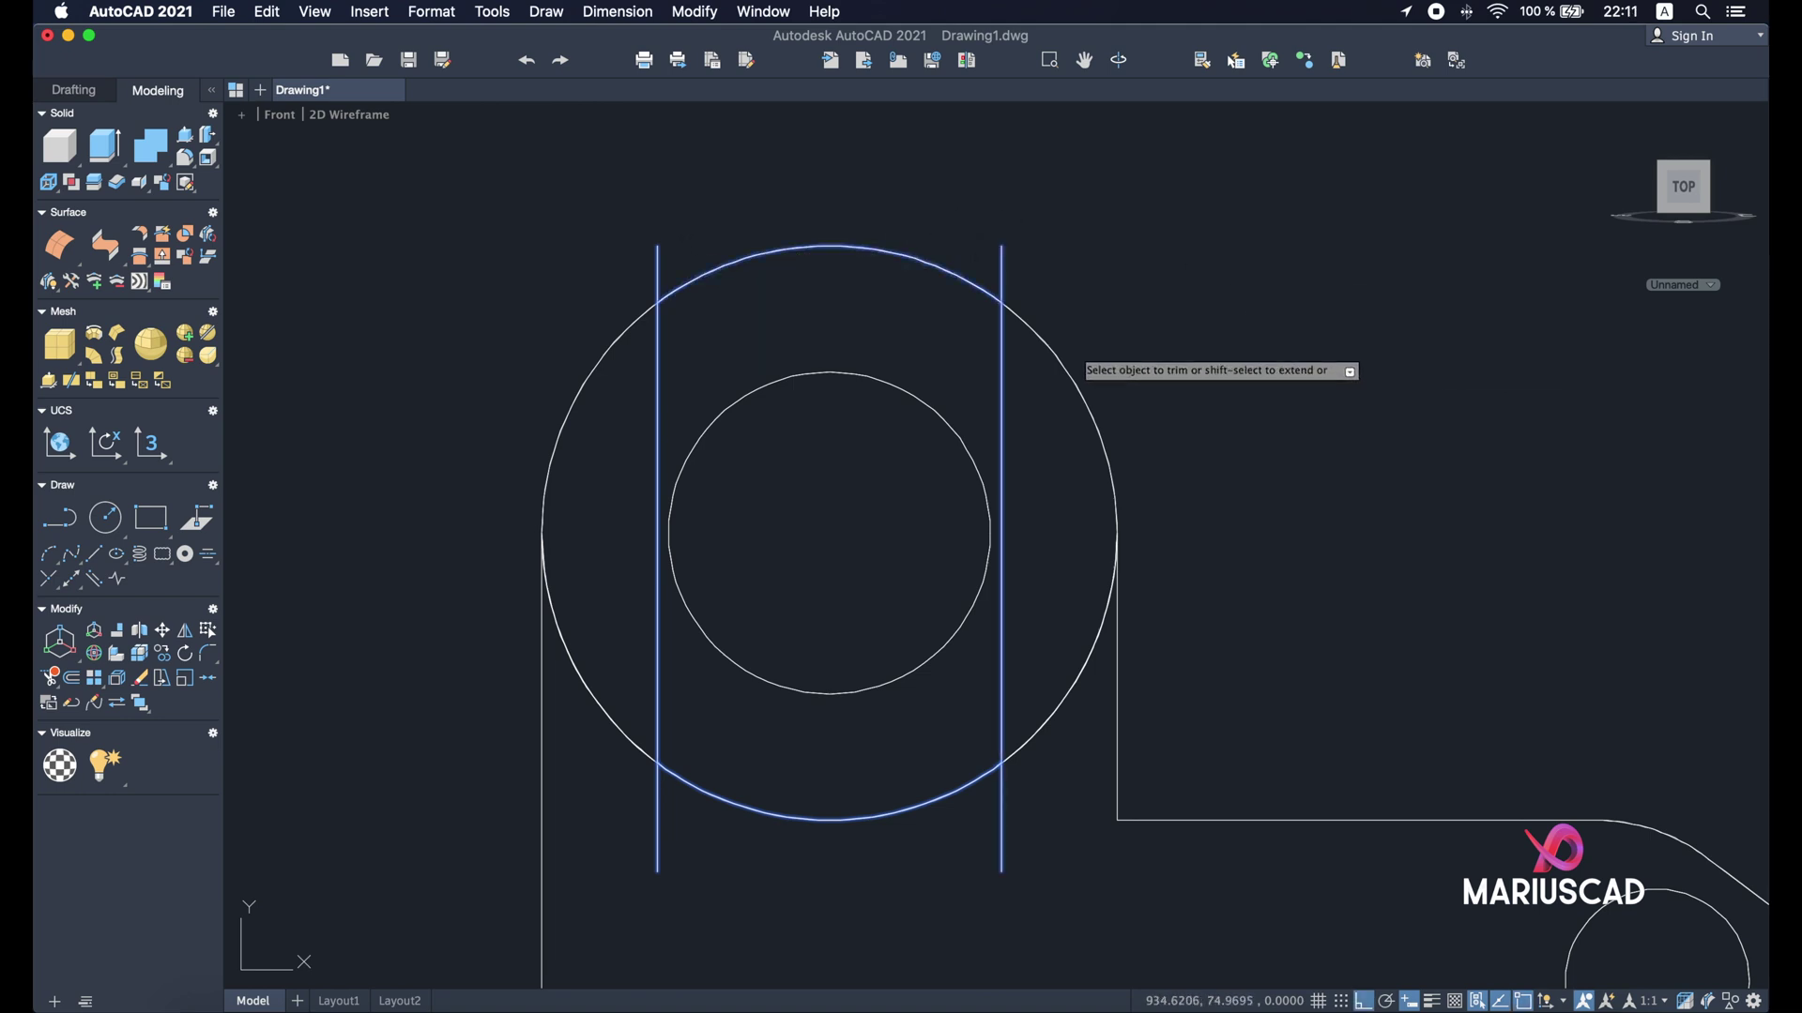
key("Escape")
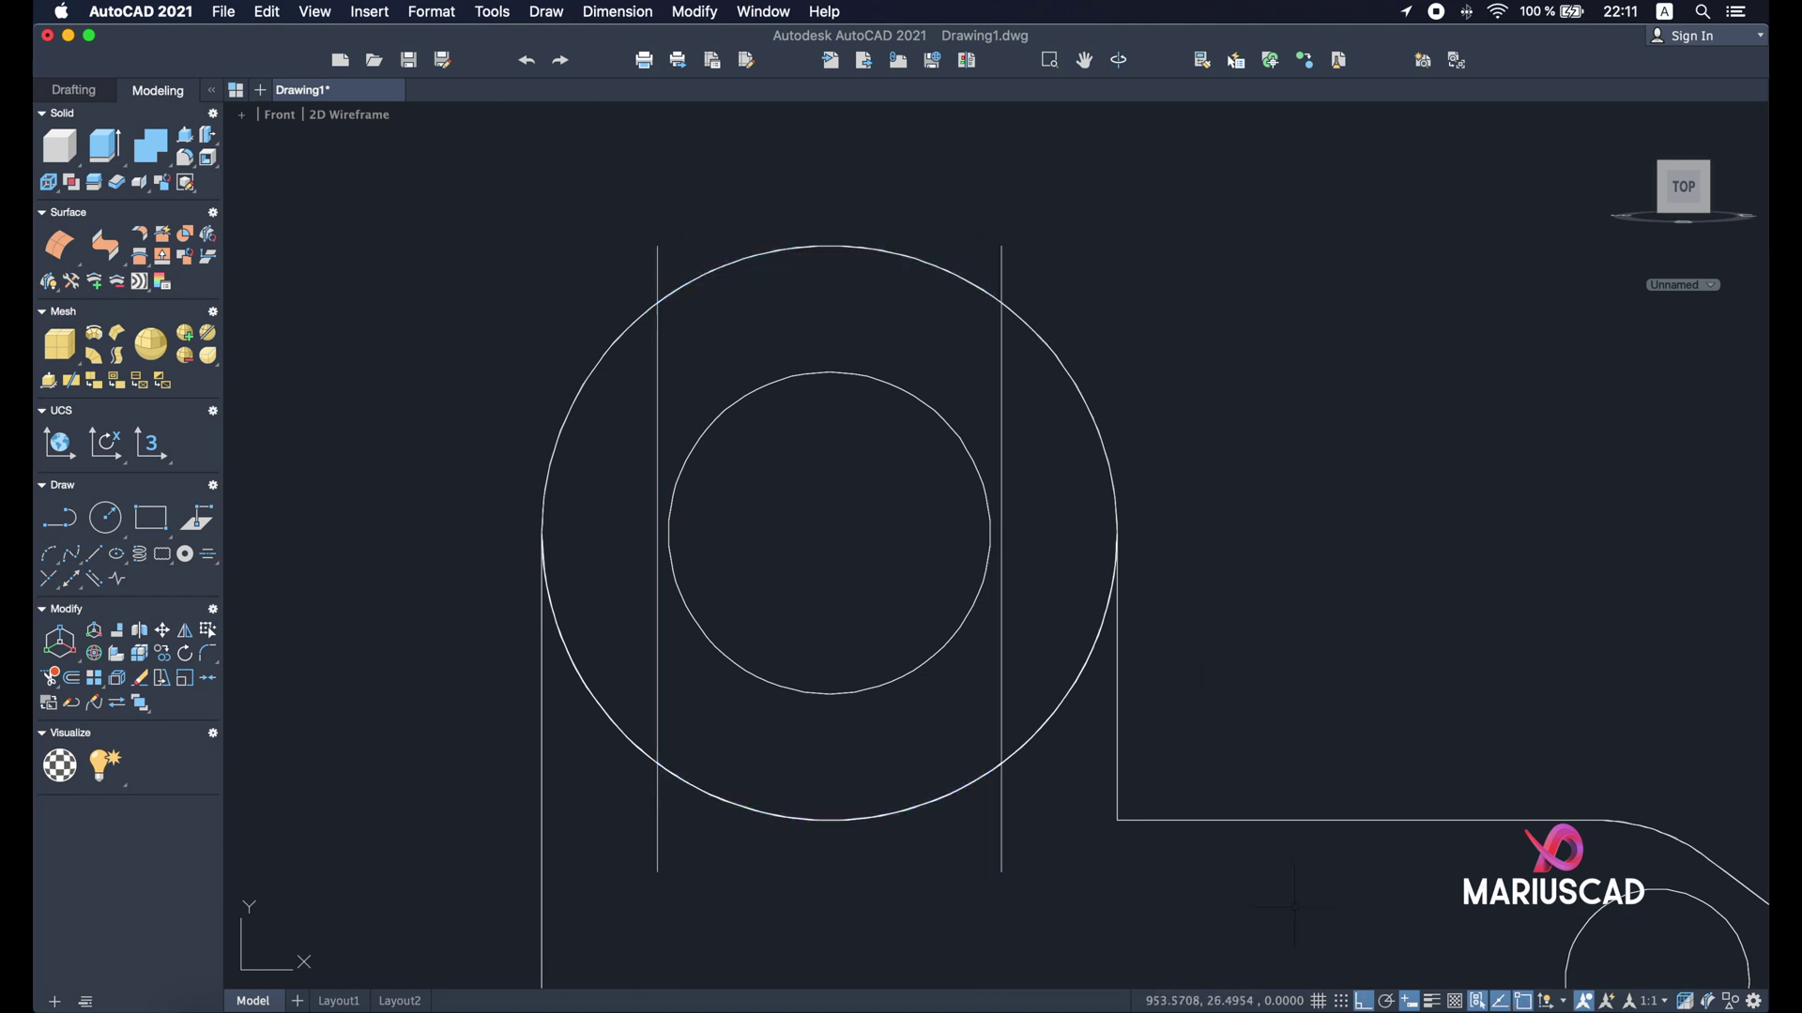
- Trim the upper ends of both vertical lines back to the boss's outer circle
left_click_drag(1295, 908, 458, 174)
type("tr")
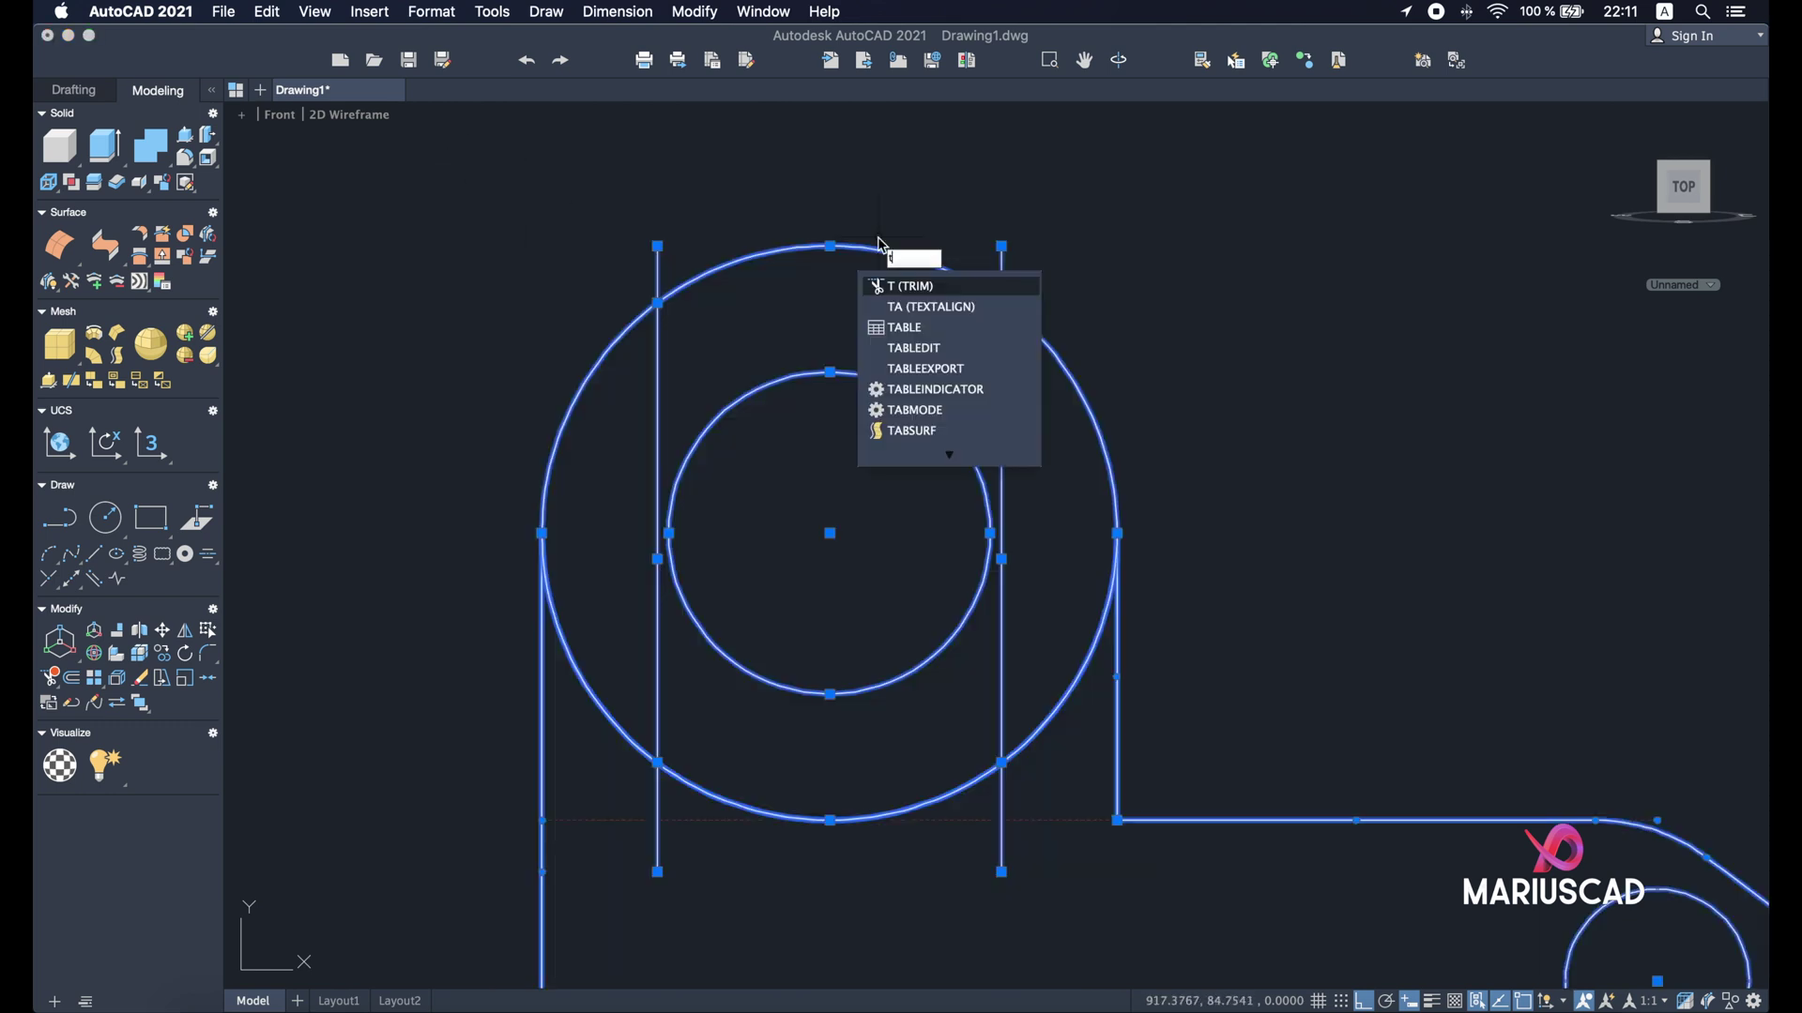
key("Return")
left_click(1010, 253)
left_click(997, 248)
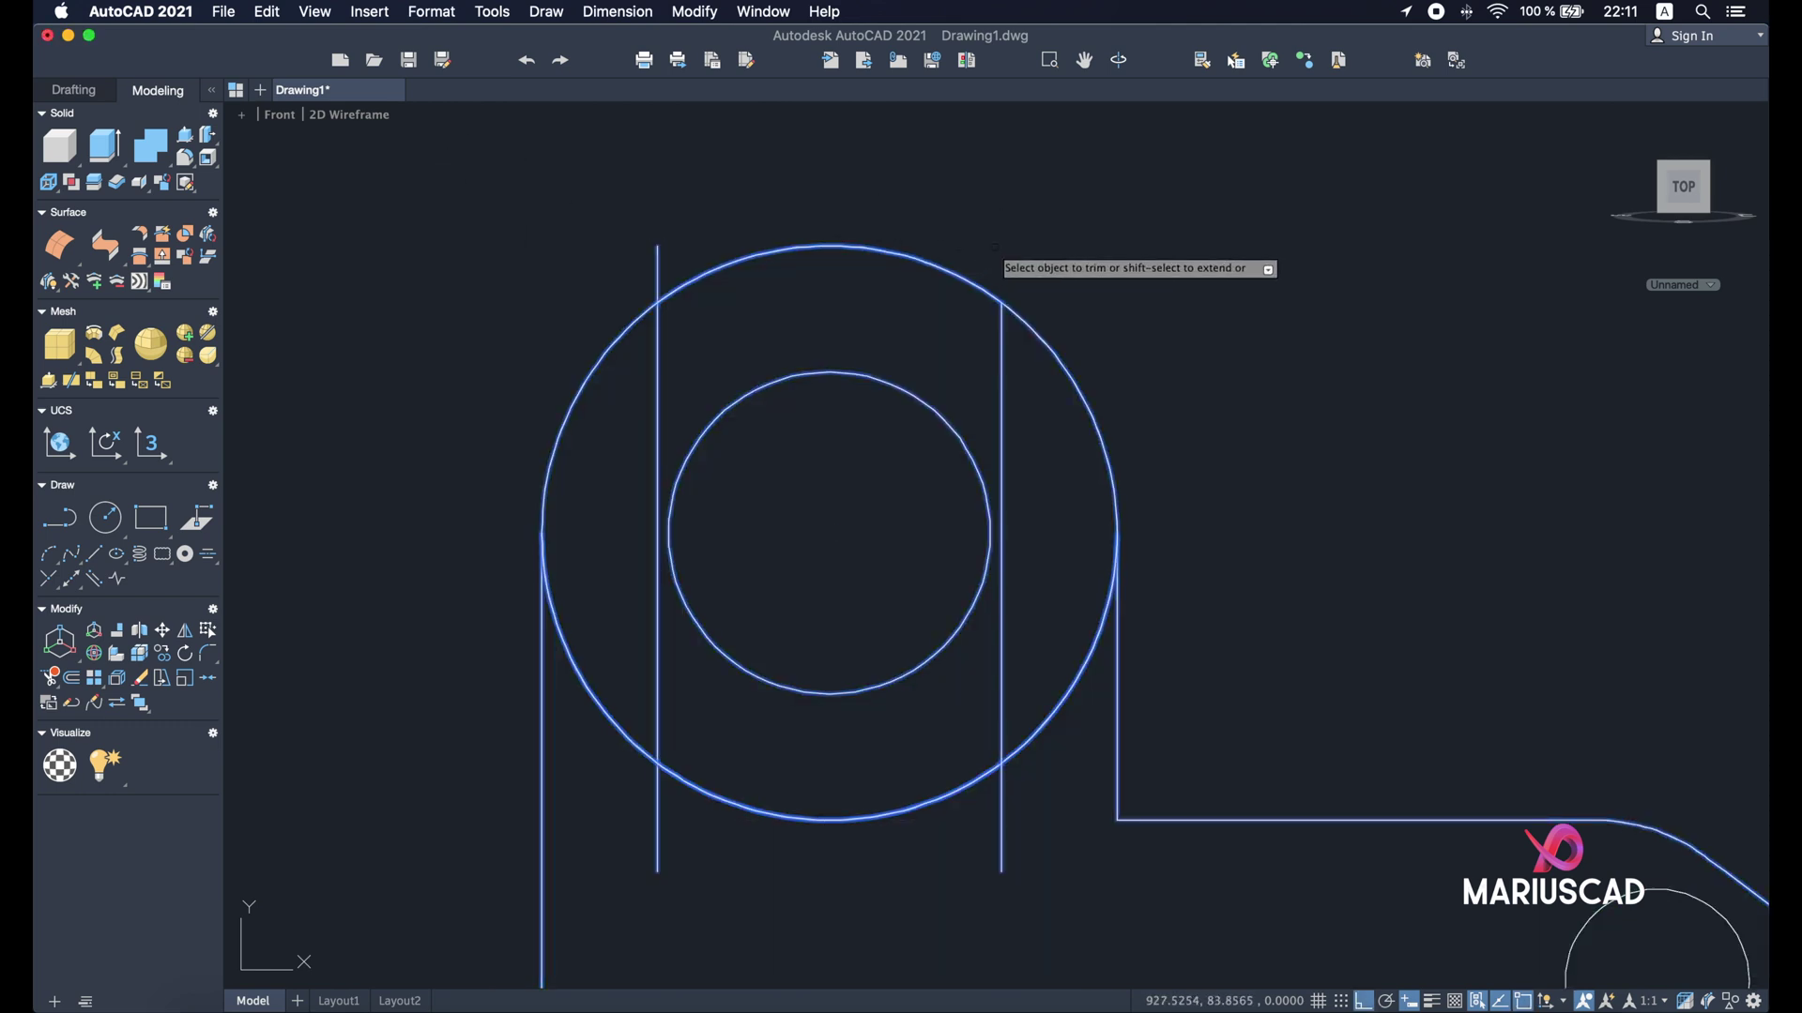
left_click(996, 246)
left_click(716, 208)
left_click(657, 267)
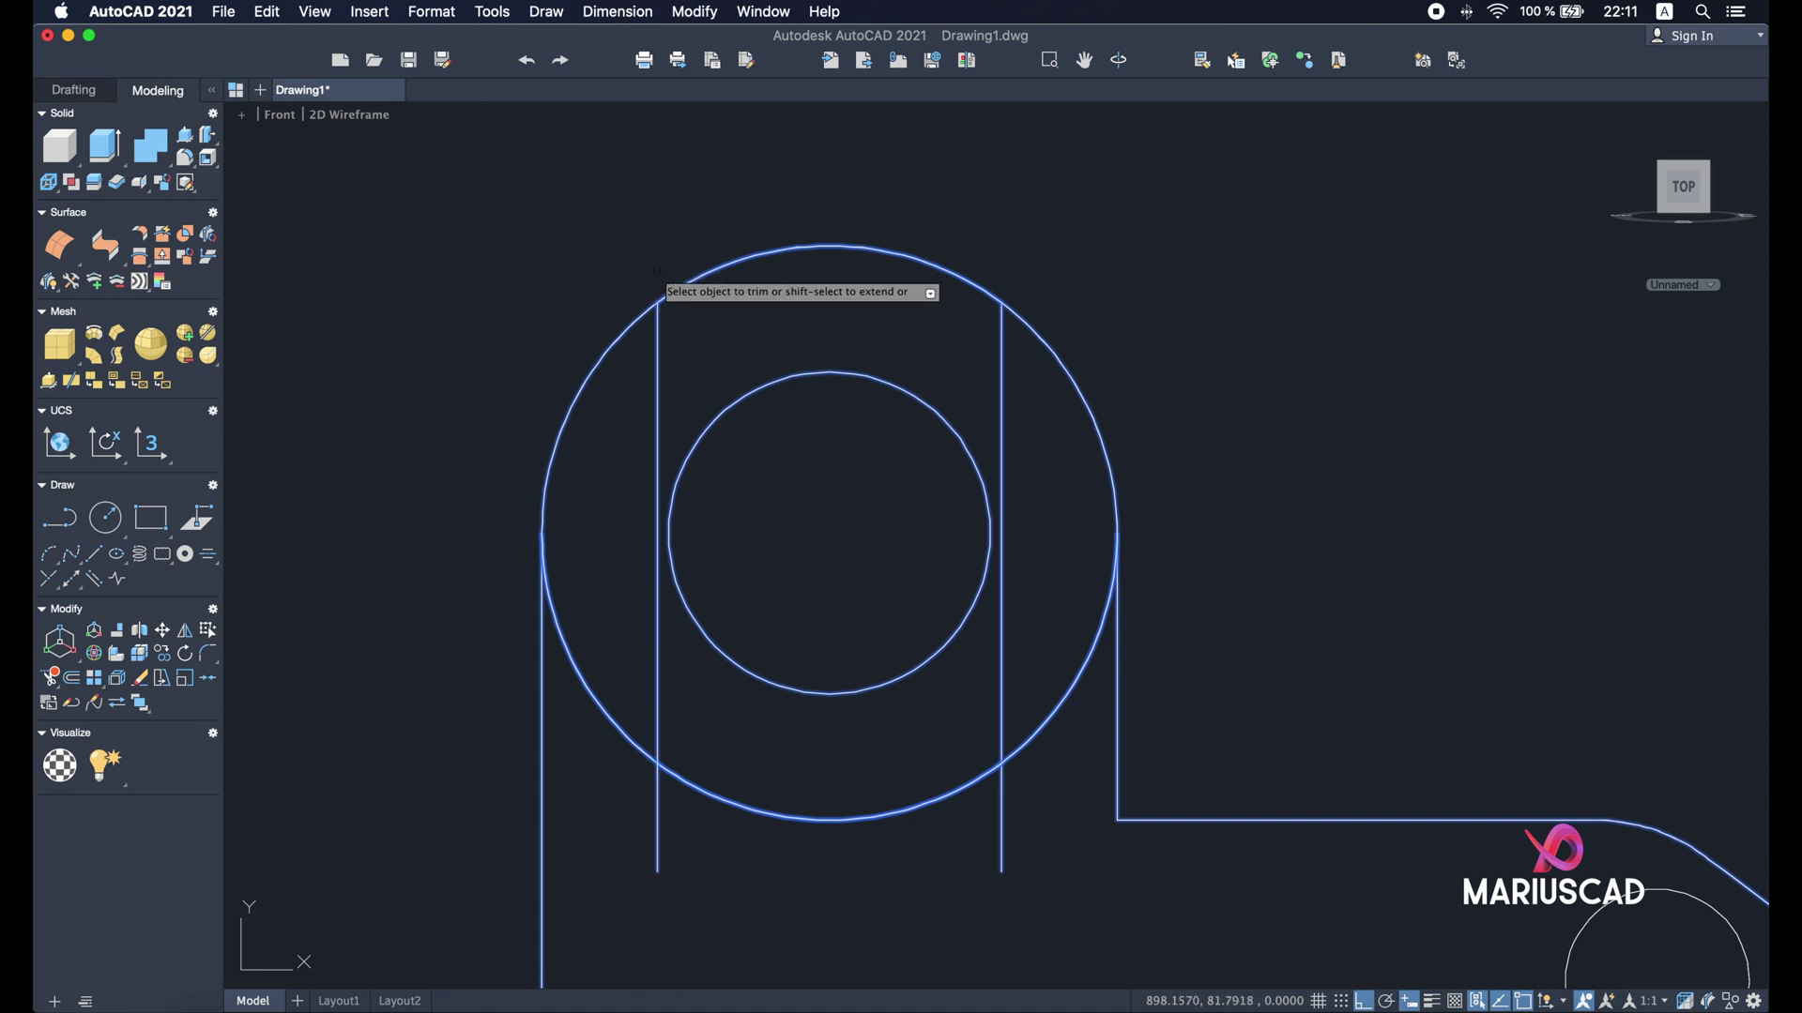
- Trim the lower ends of both vertical lines back to the boss's outer circle
left_click(702, 741)
left_click(696, 752)
left_click(610, 813)
left_click(668, 837)
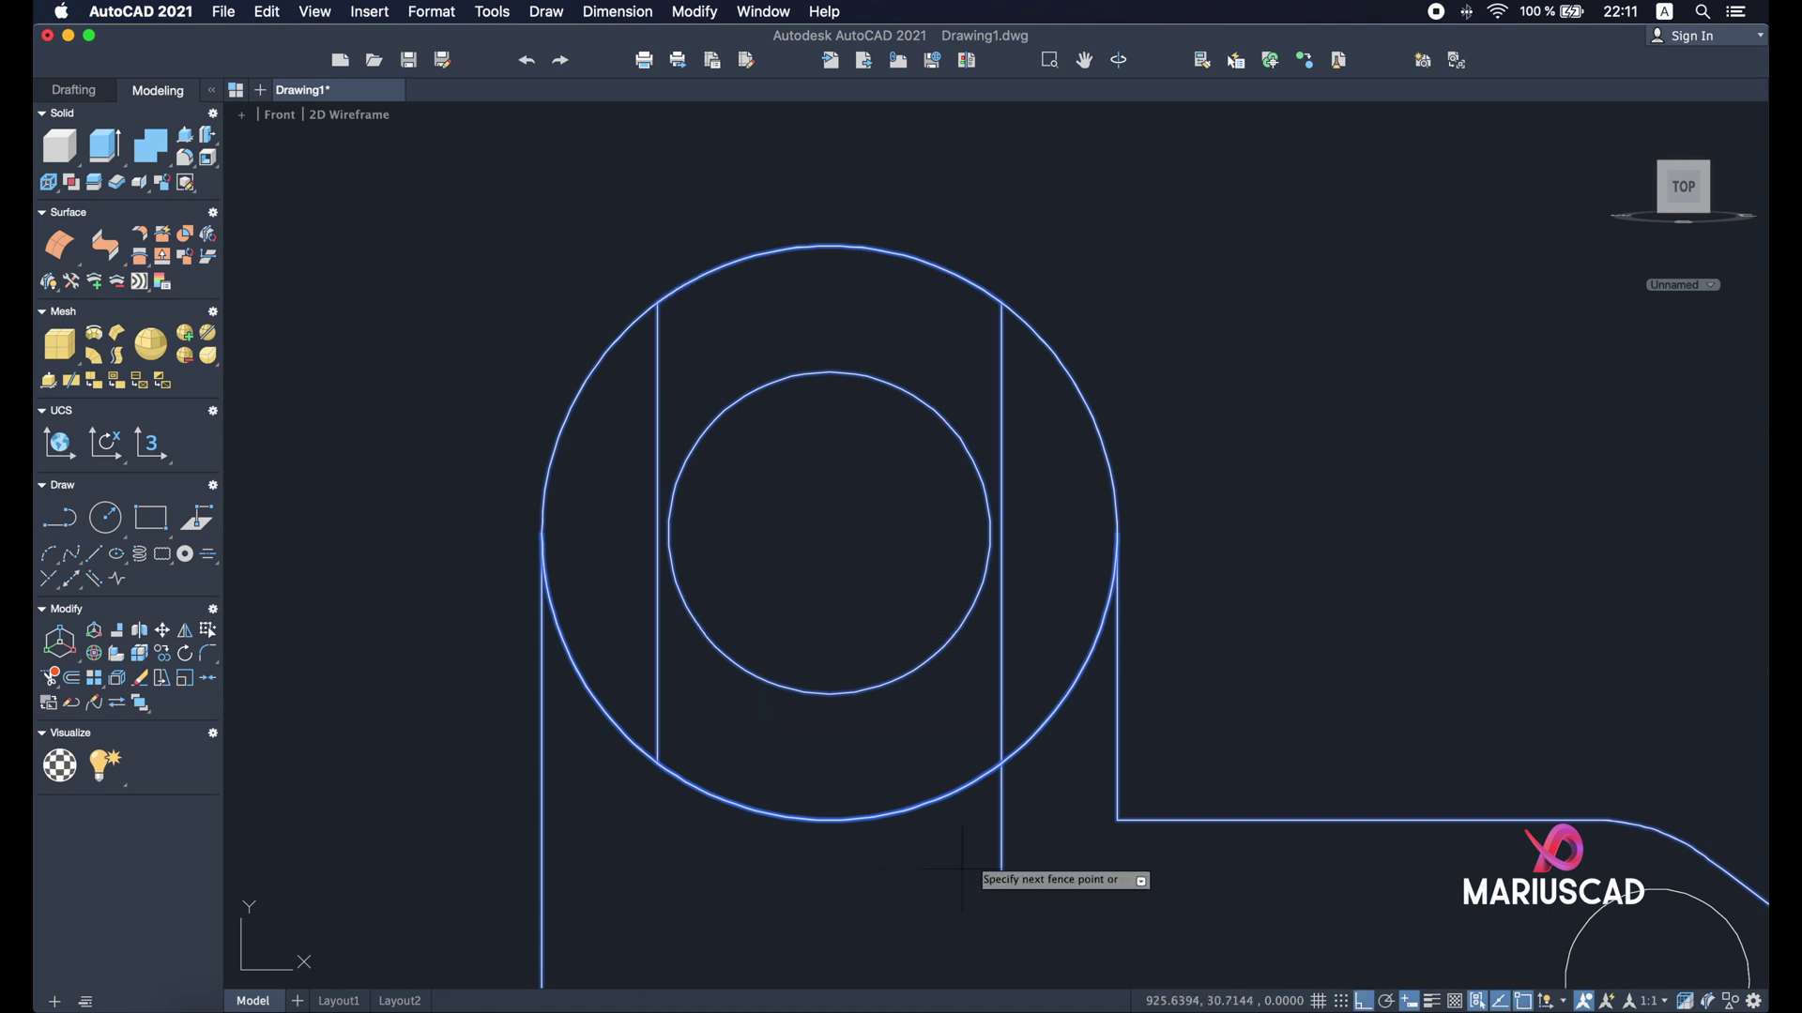
left_click(1002, 826)
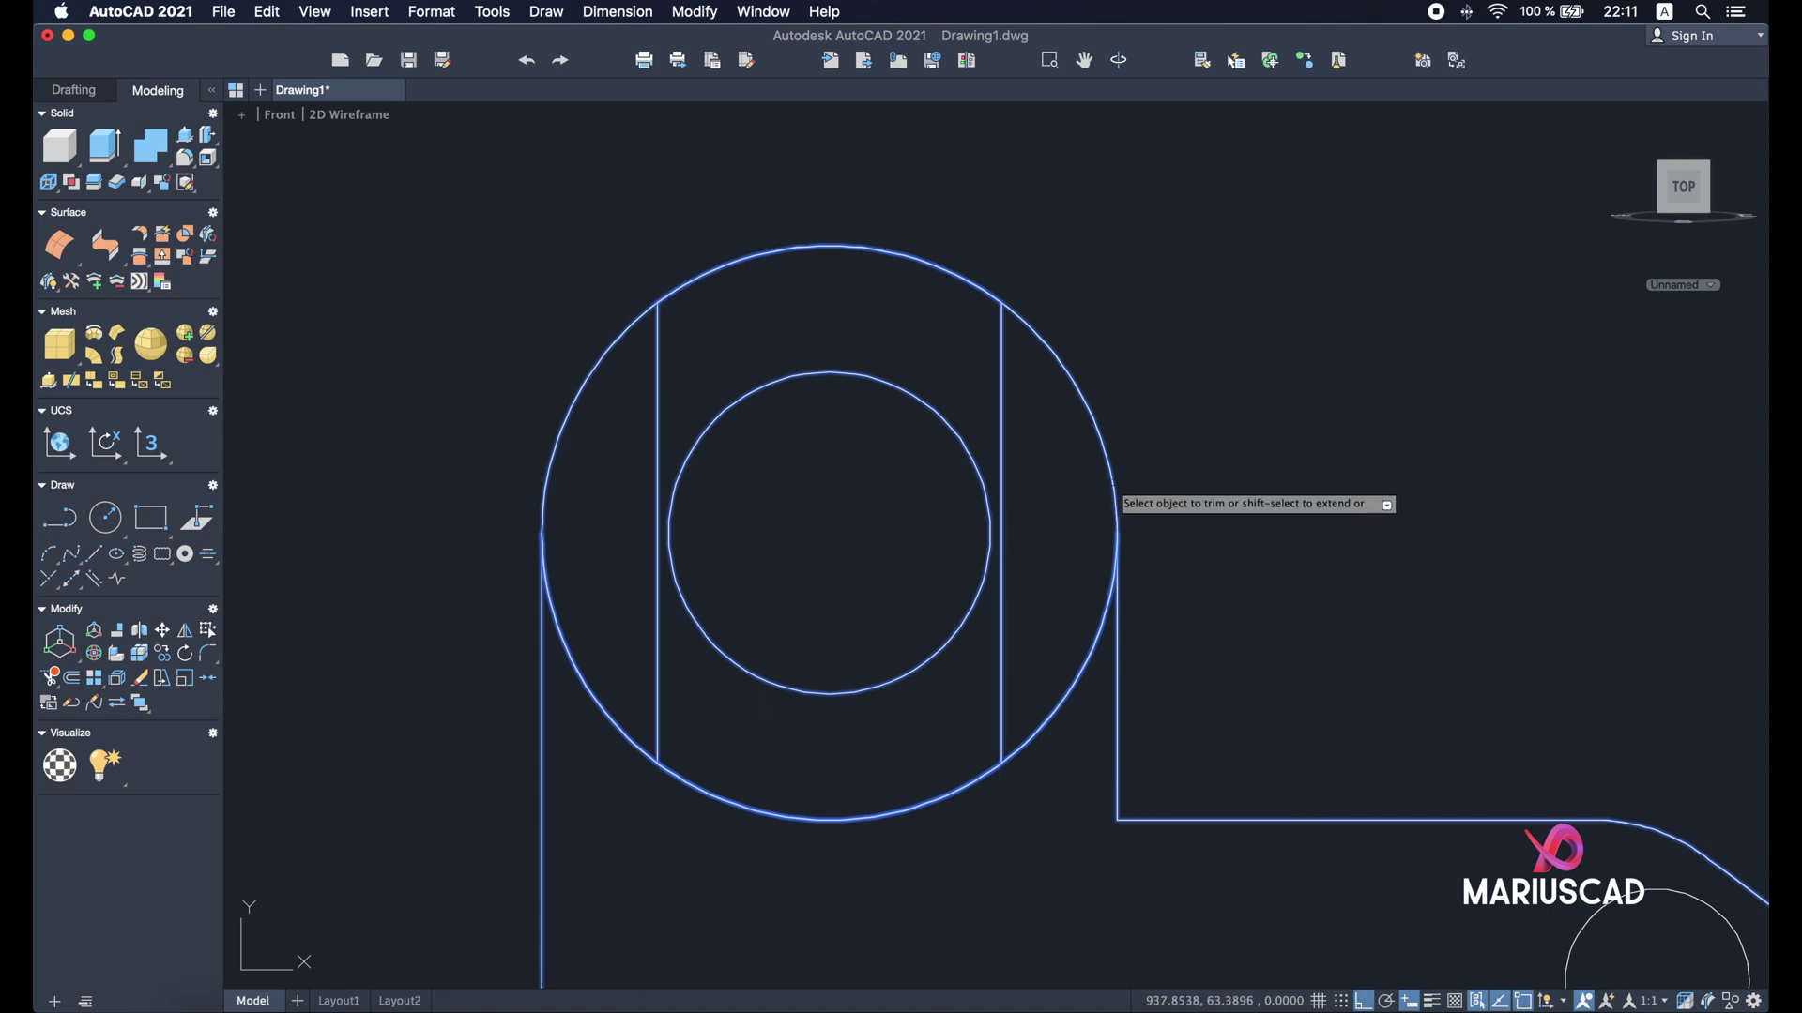
key("Escape")
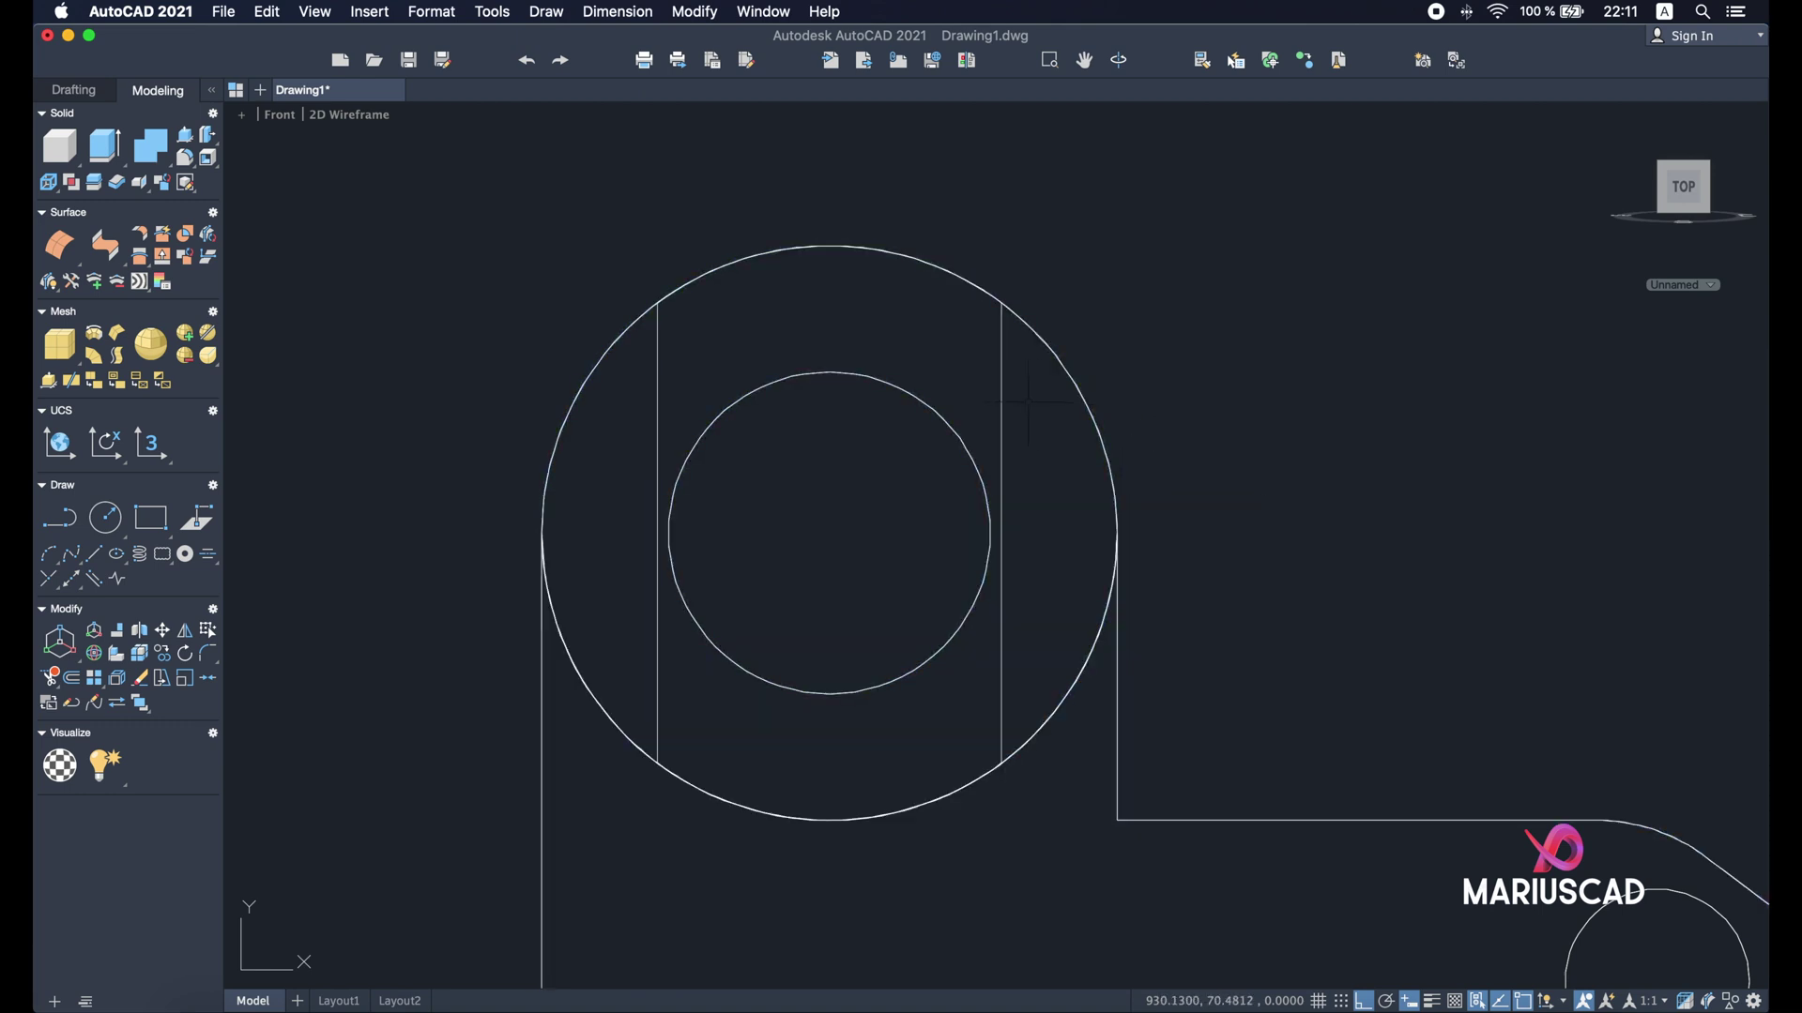
- Join the two vertical lines and the upper and lower arcs into one closed profile
left_click(1003, 386)
left_click(980, 288)
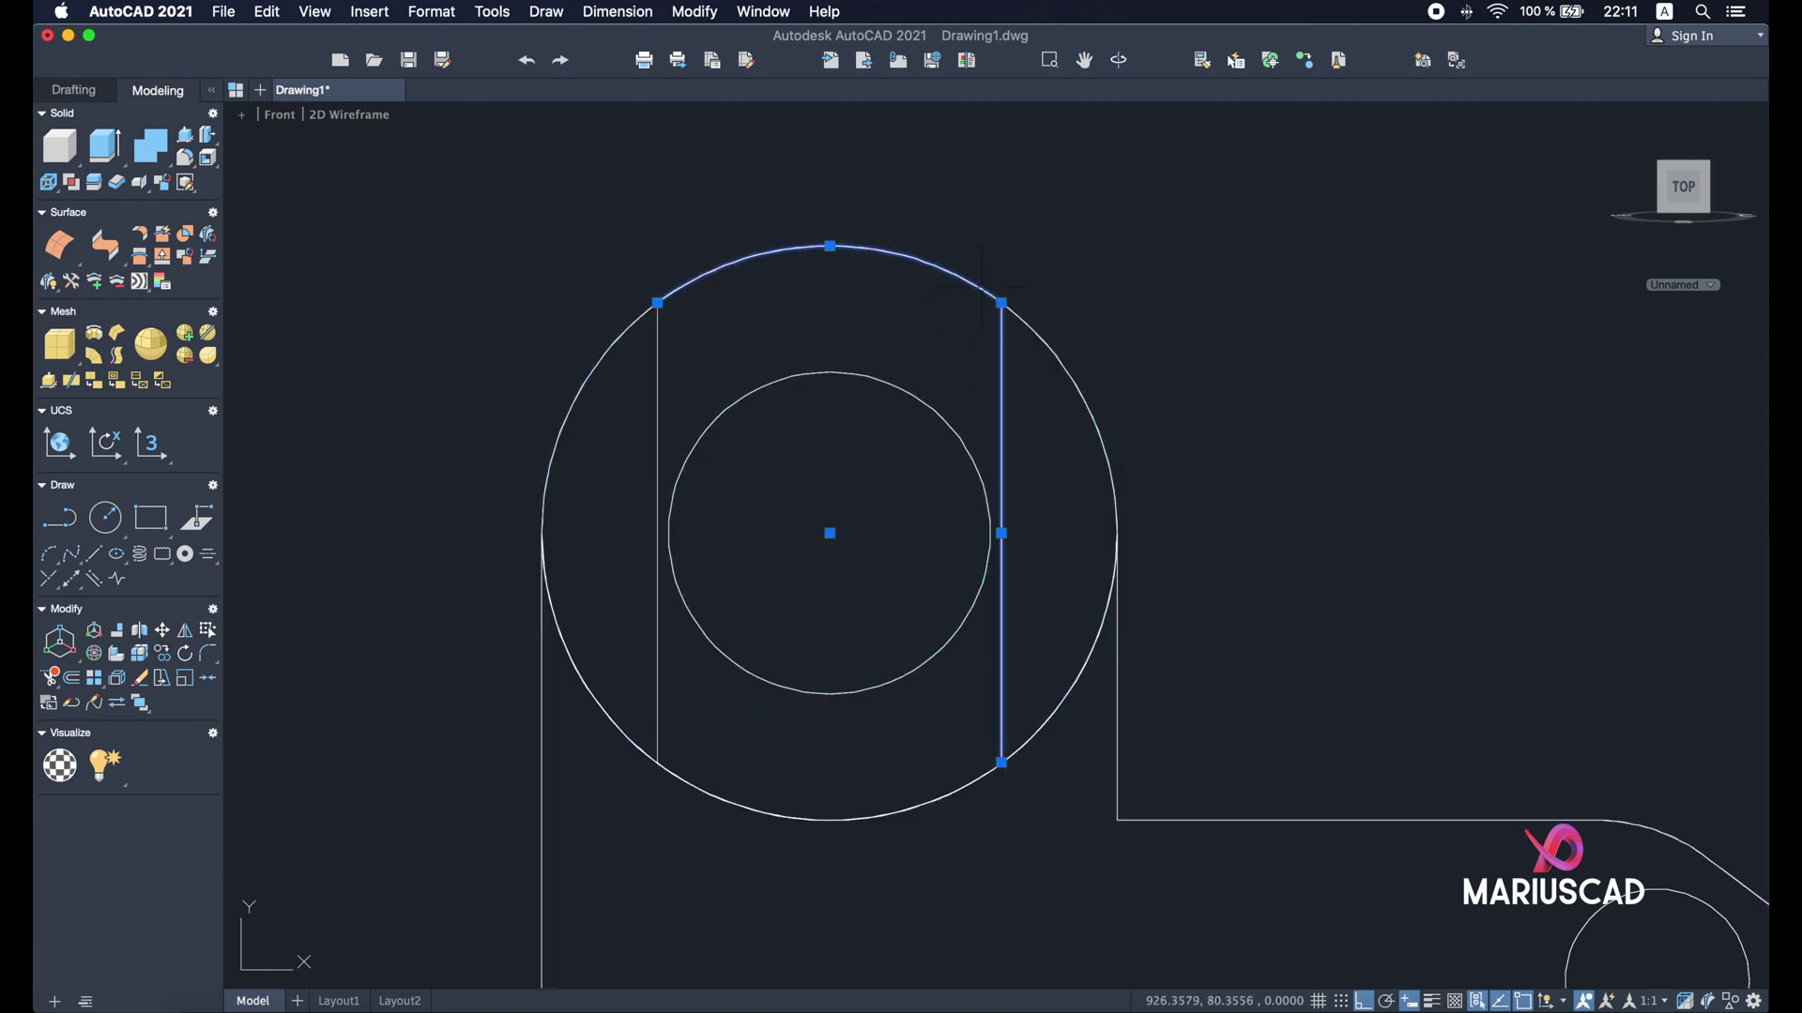
left_click(657, 373)
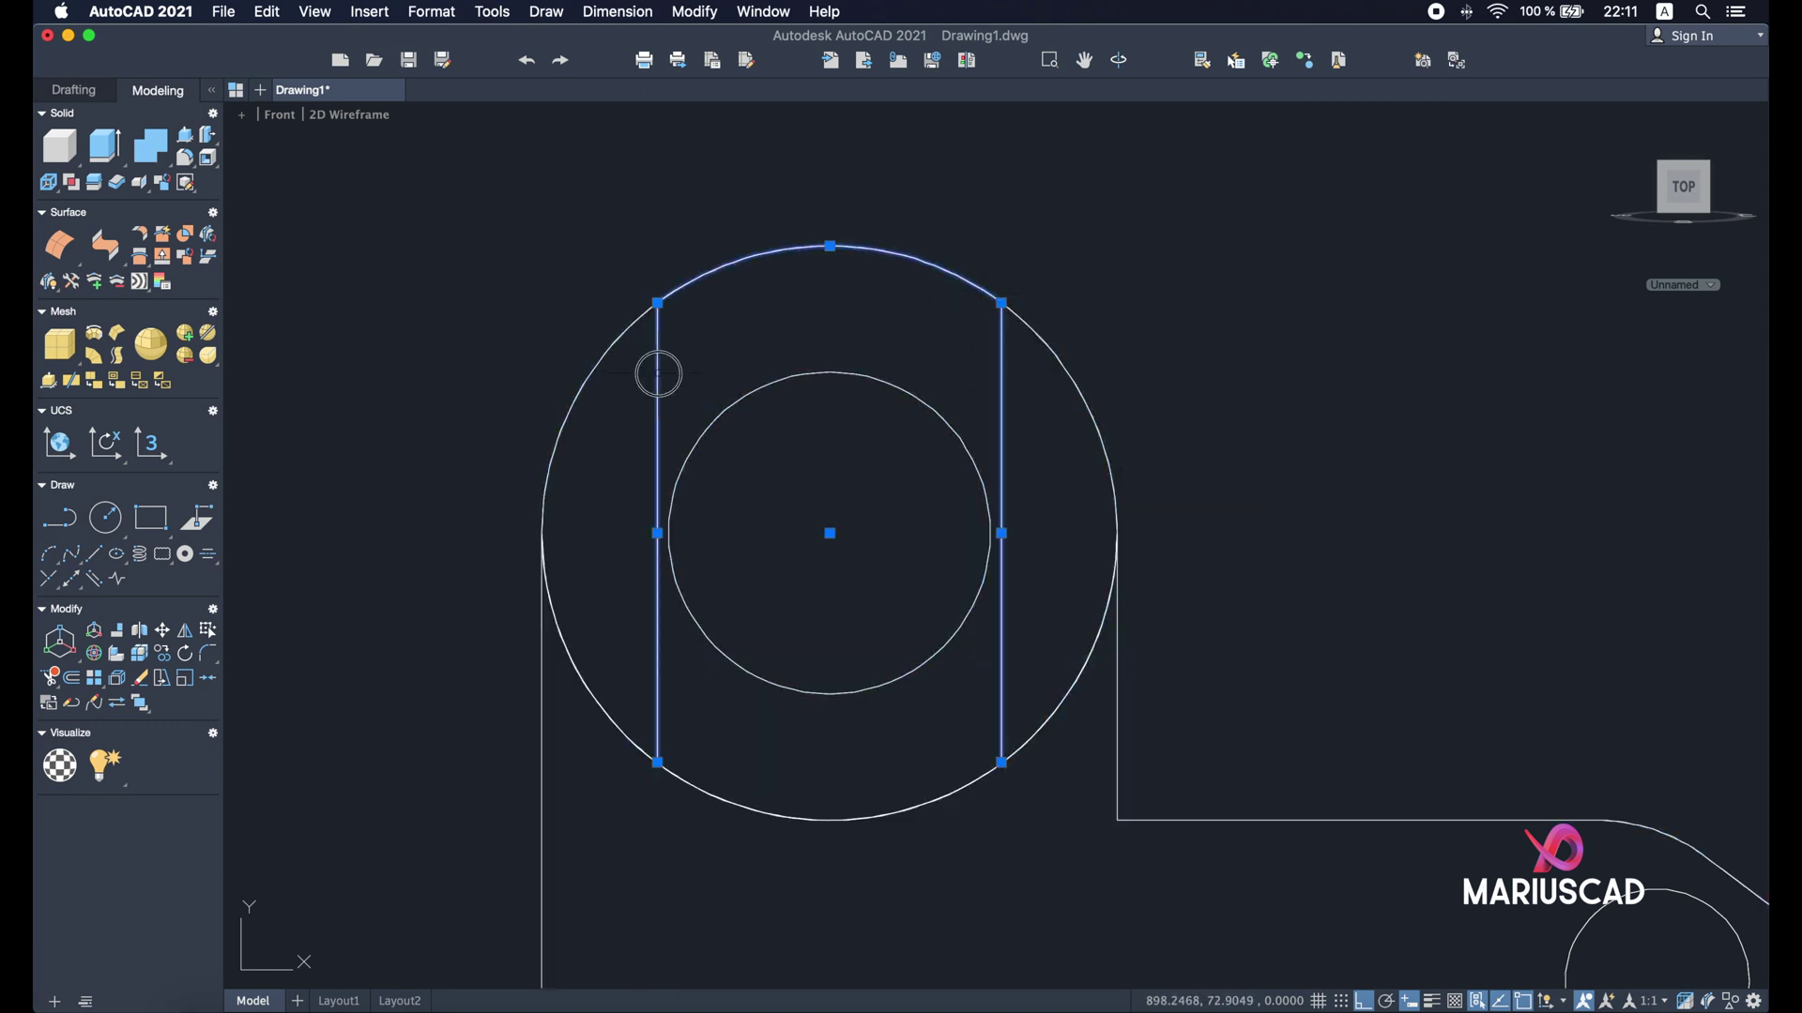
left_click(887, 813)
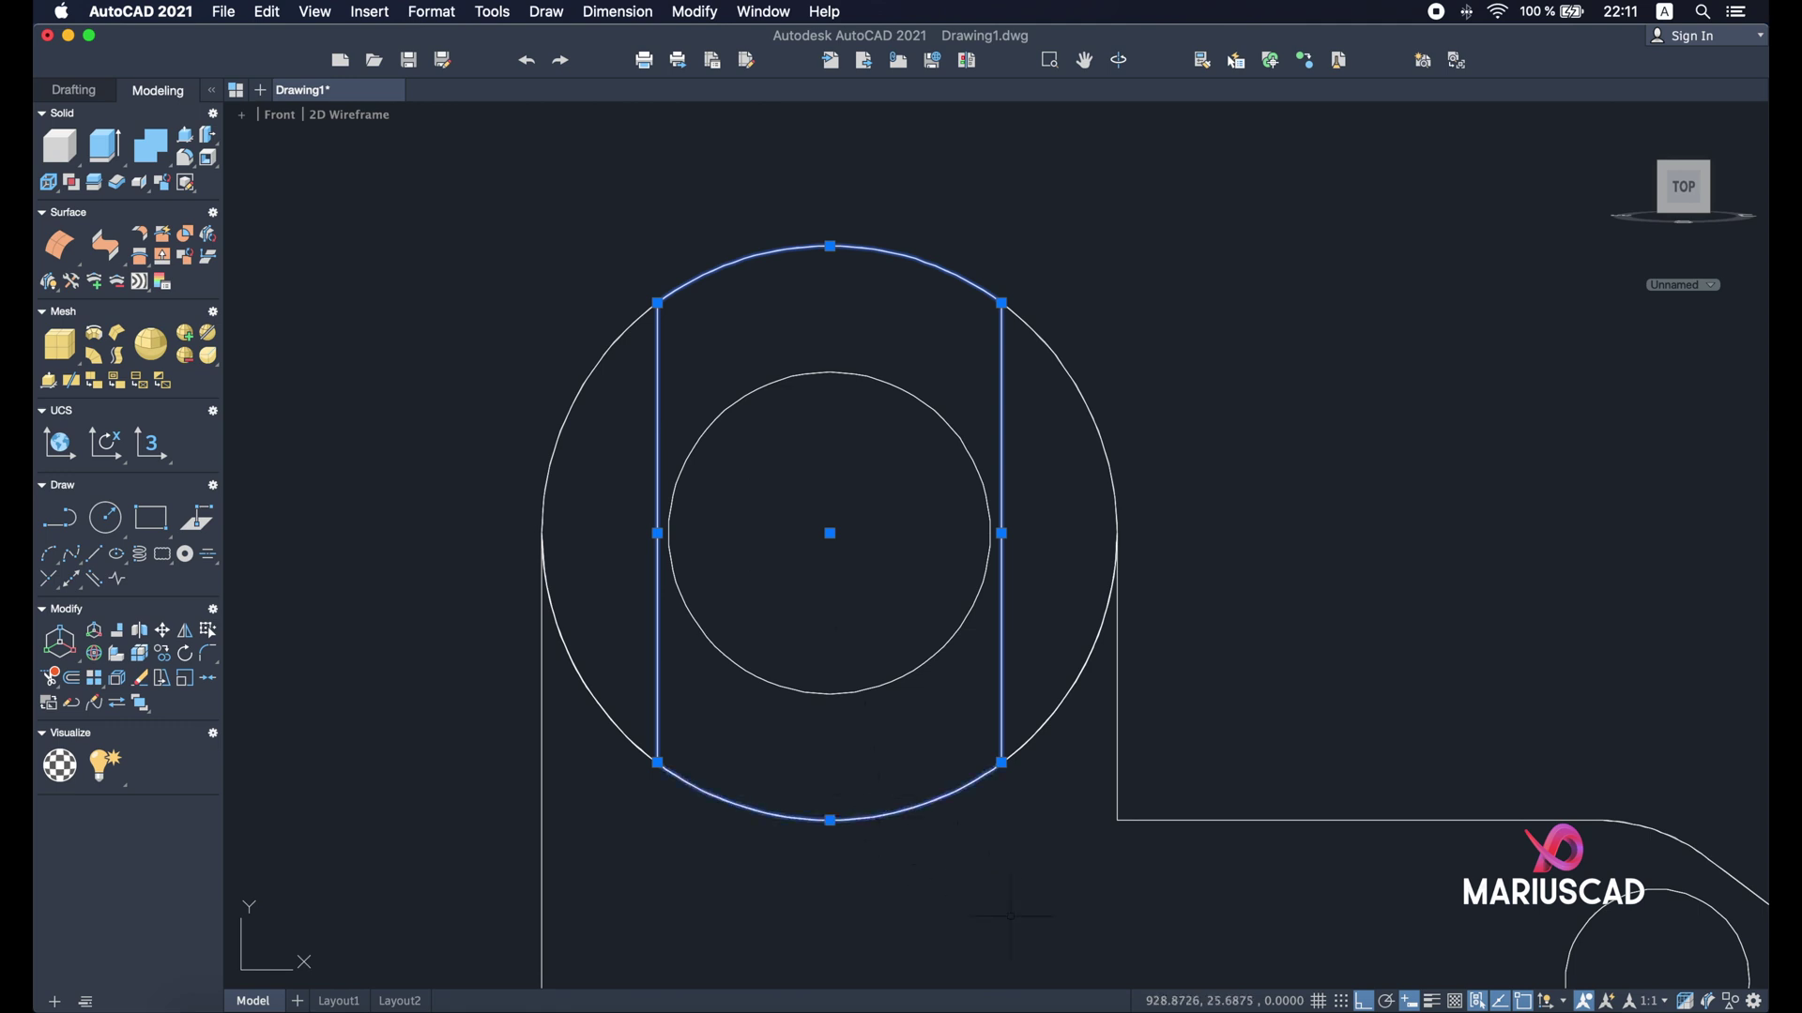
key("Return")
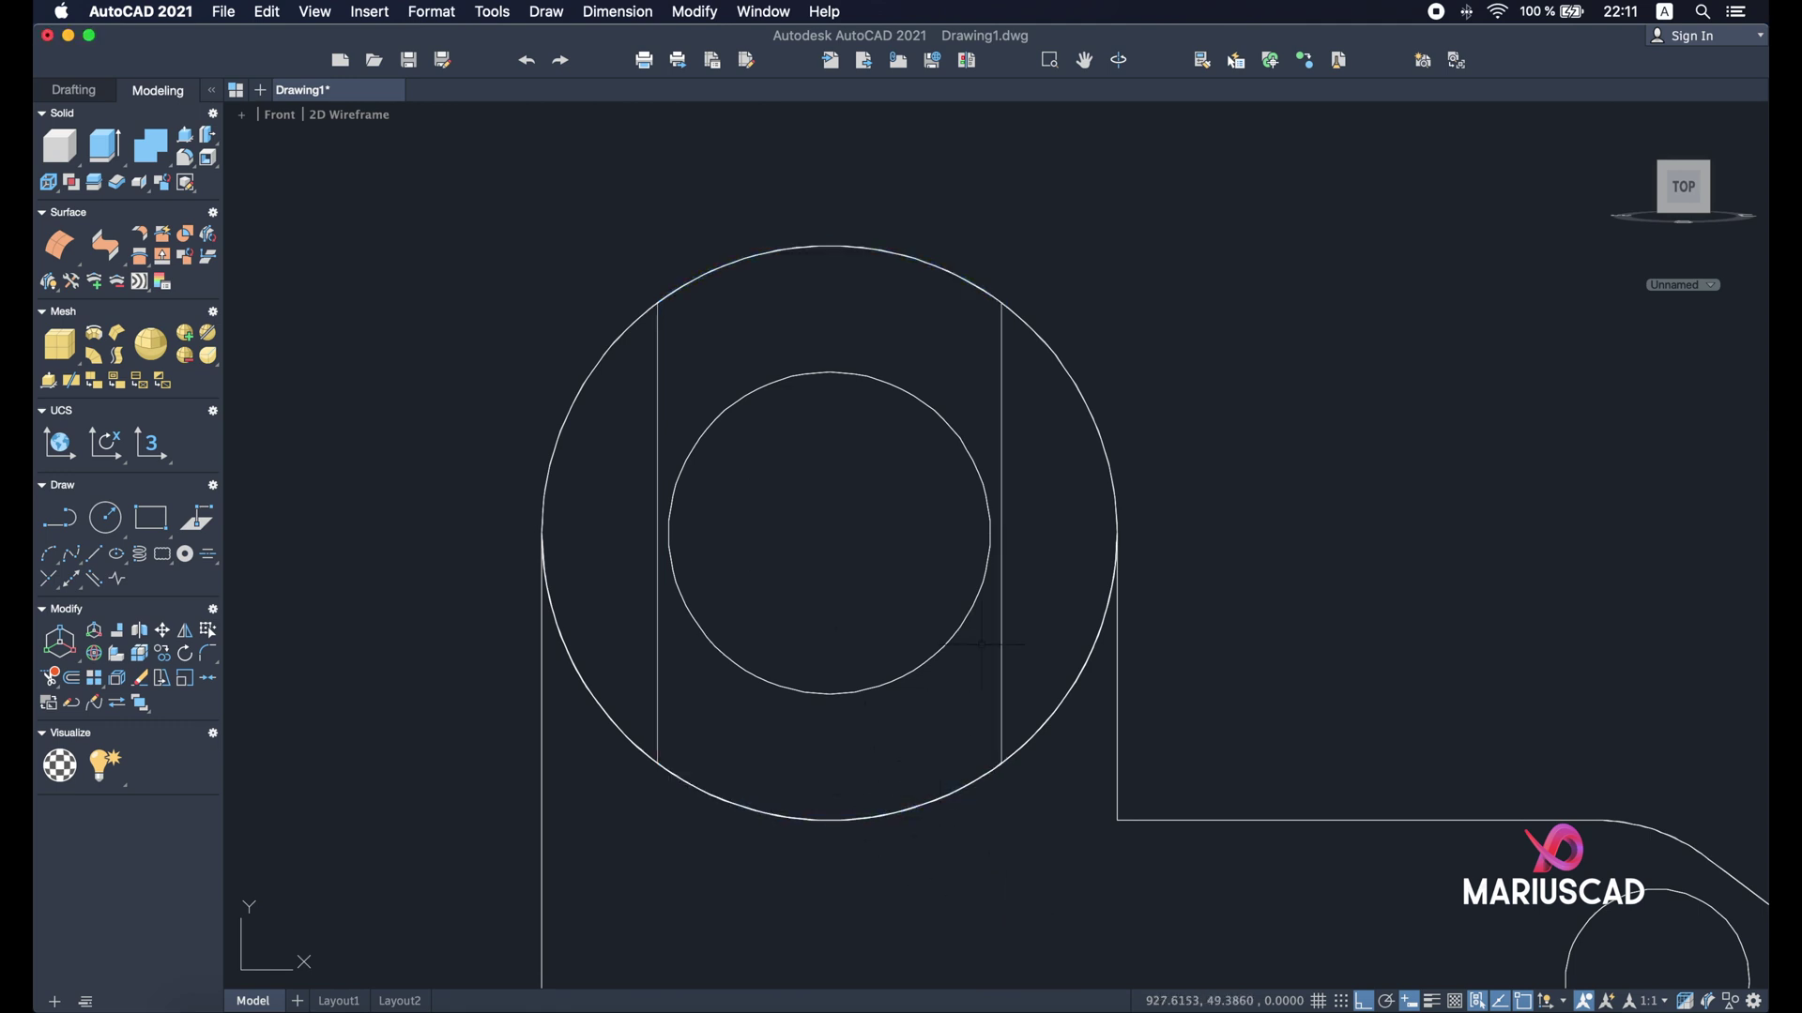
left_click(1002, 633)
key("Escape")
- Press-pull the area between the closed profile and the boss's inner circle 5 units back toward the wall
middle_click_drag(1207, 401, 1051, 464, "shift")
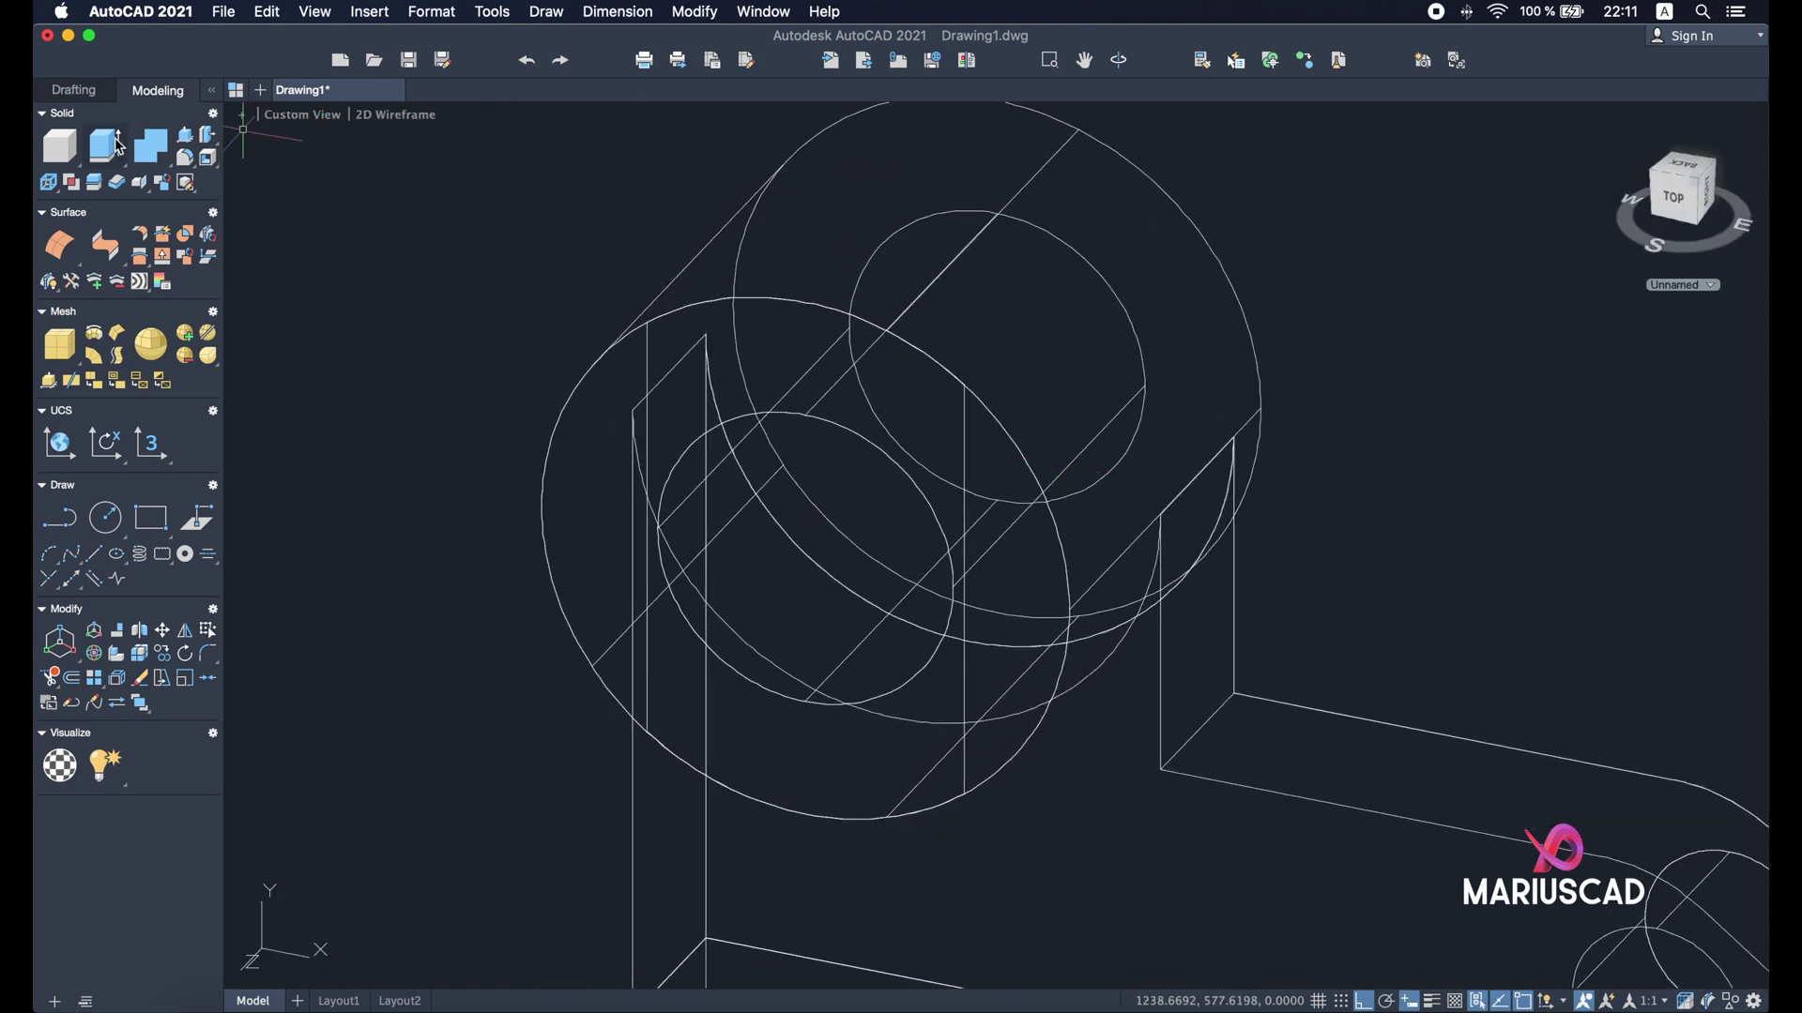
left_click(185, 146)
left_click(939, 375)
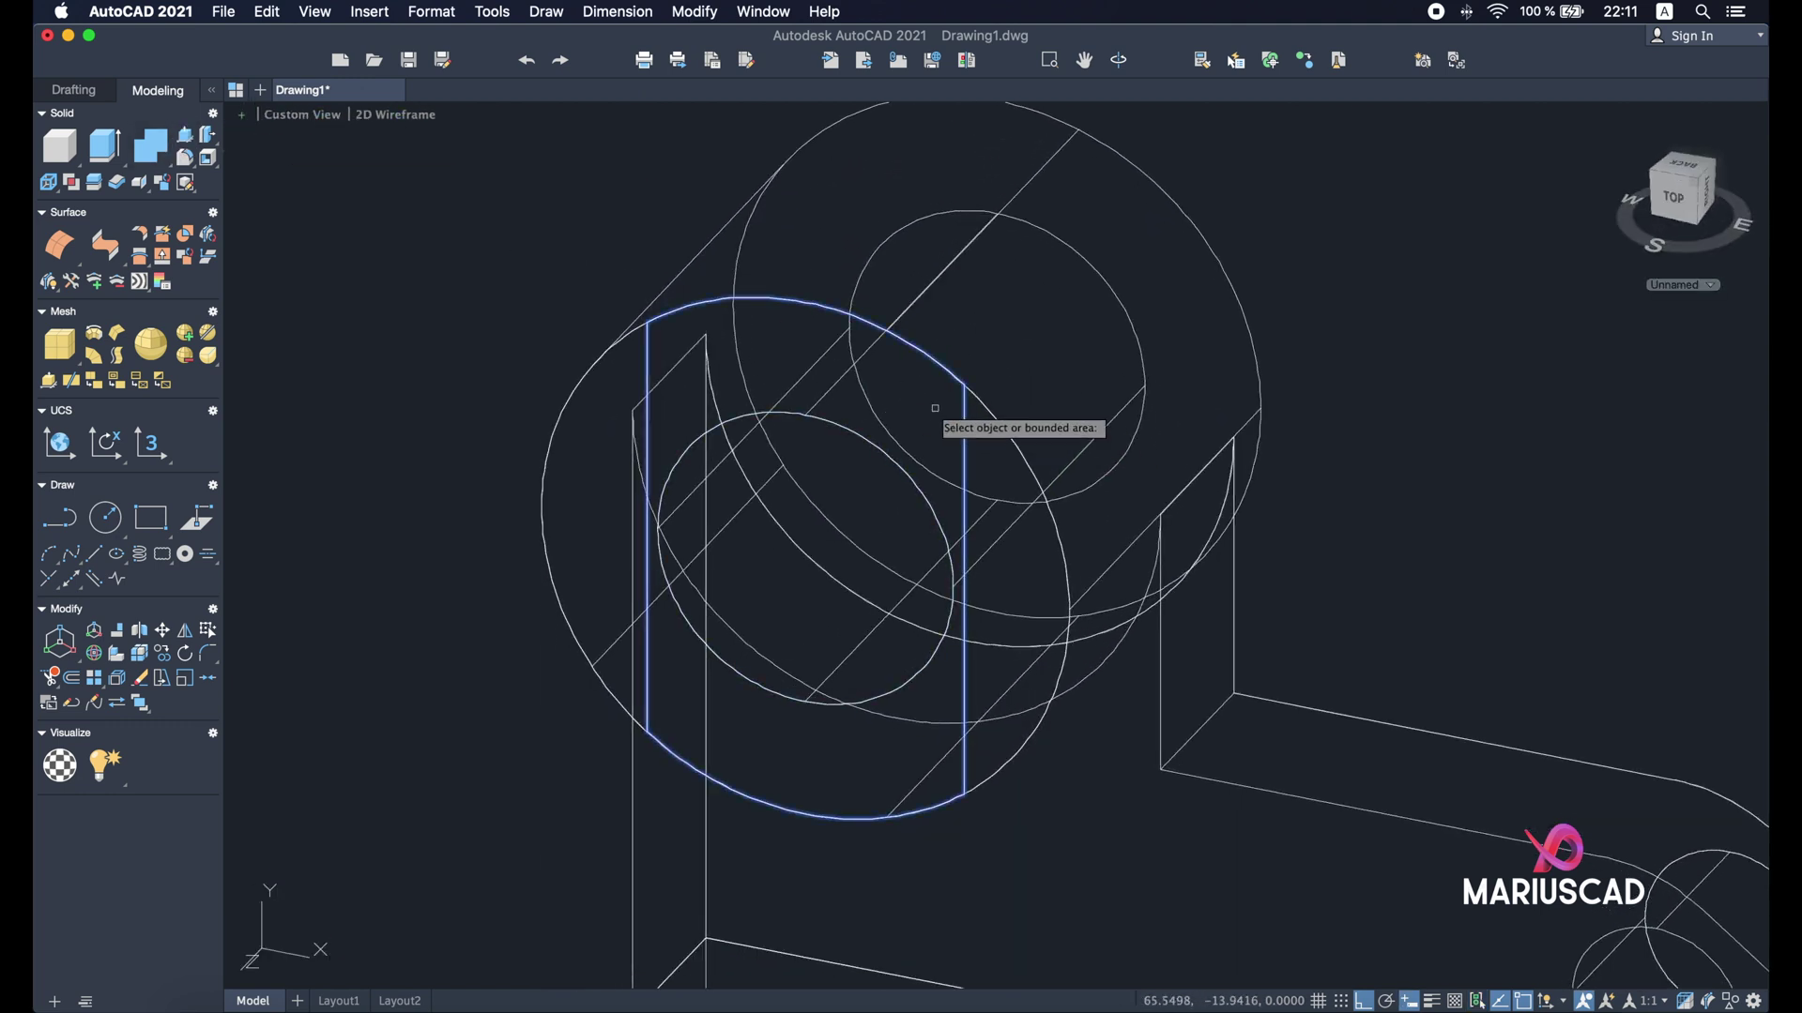
key("Return")
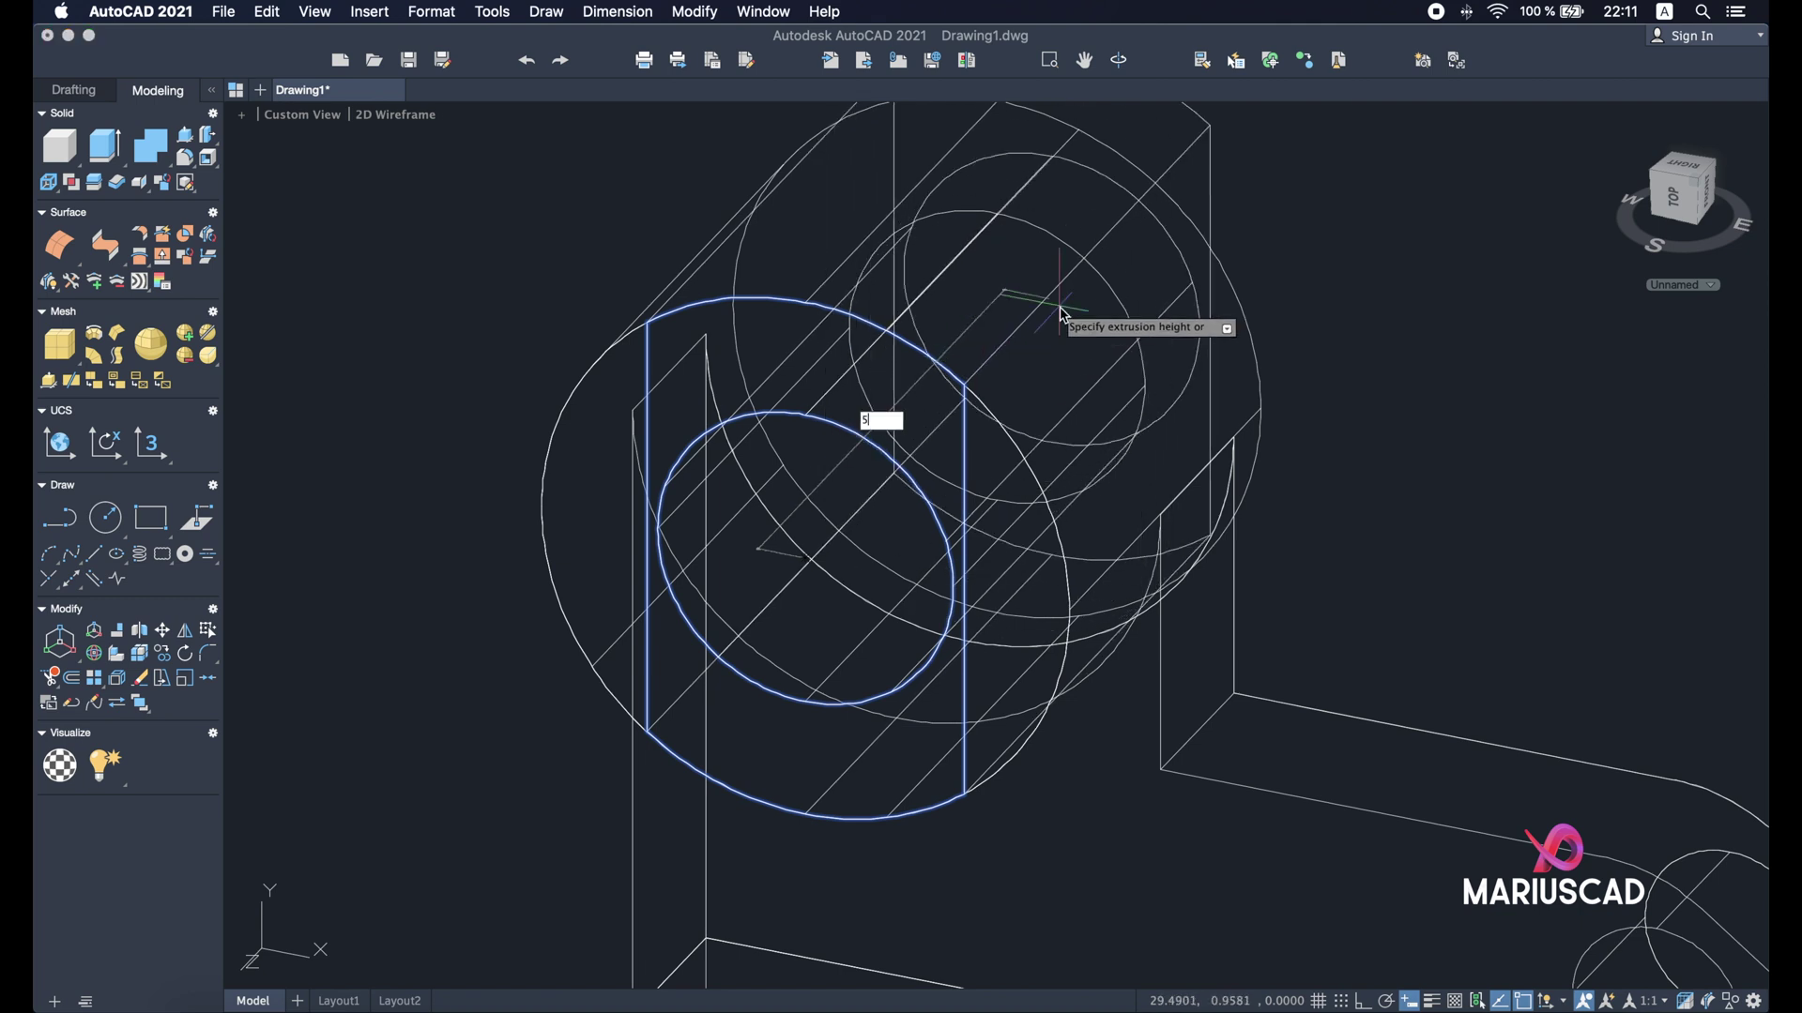
type("5")
key("Return")
key("Escape")
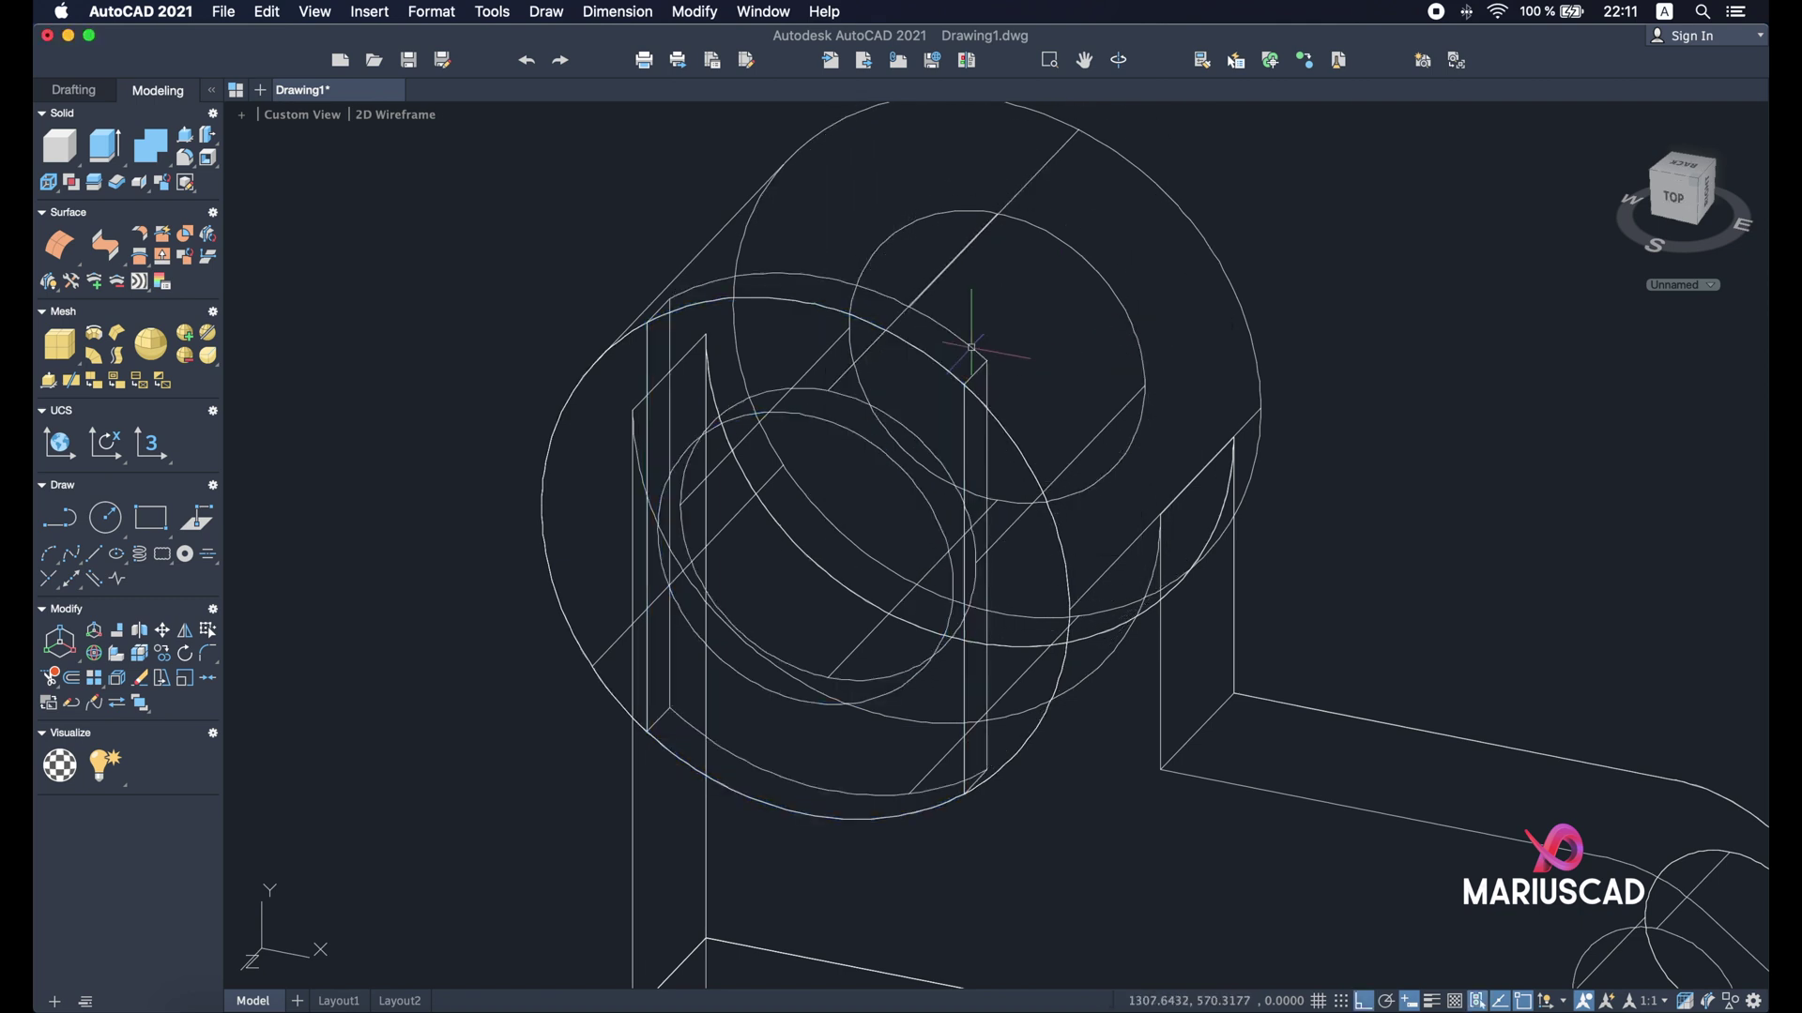
left_click(966, 427)
key("Escape")
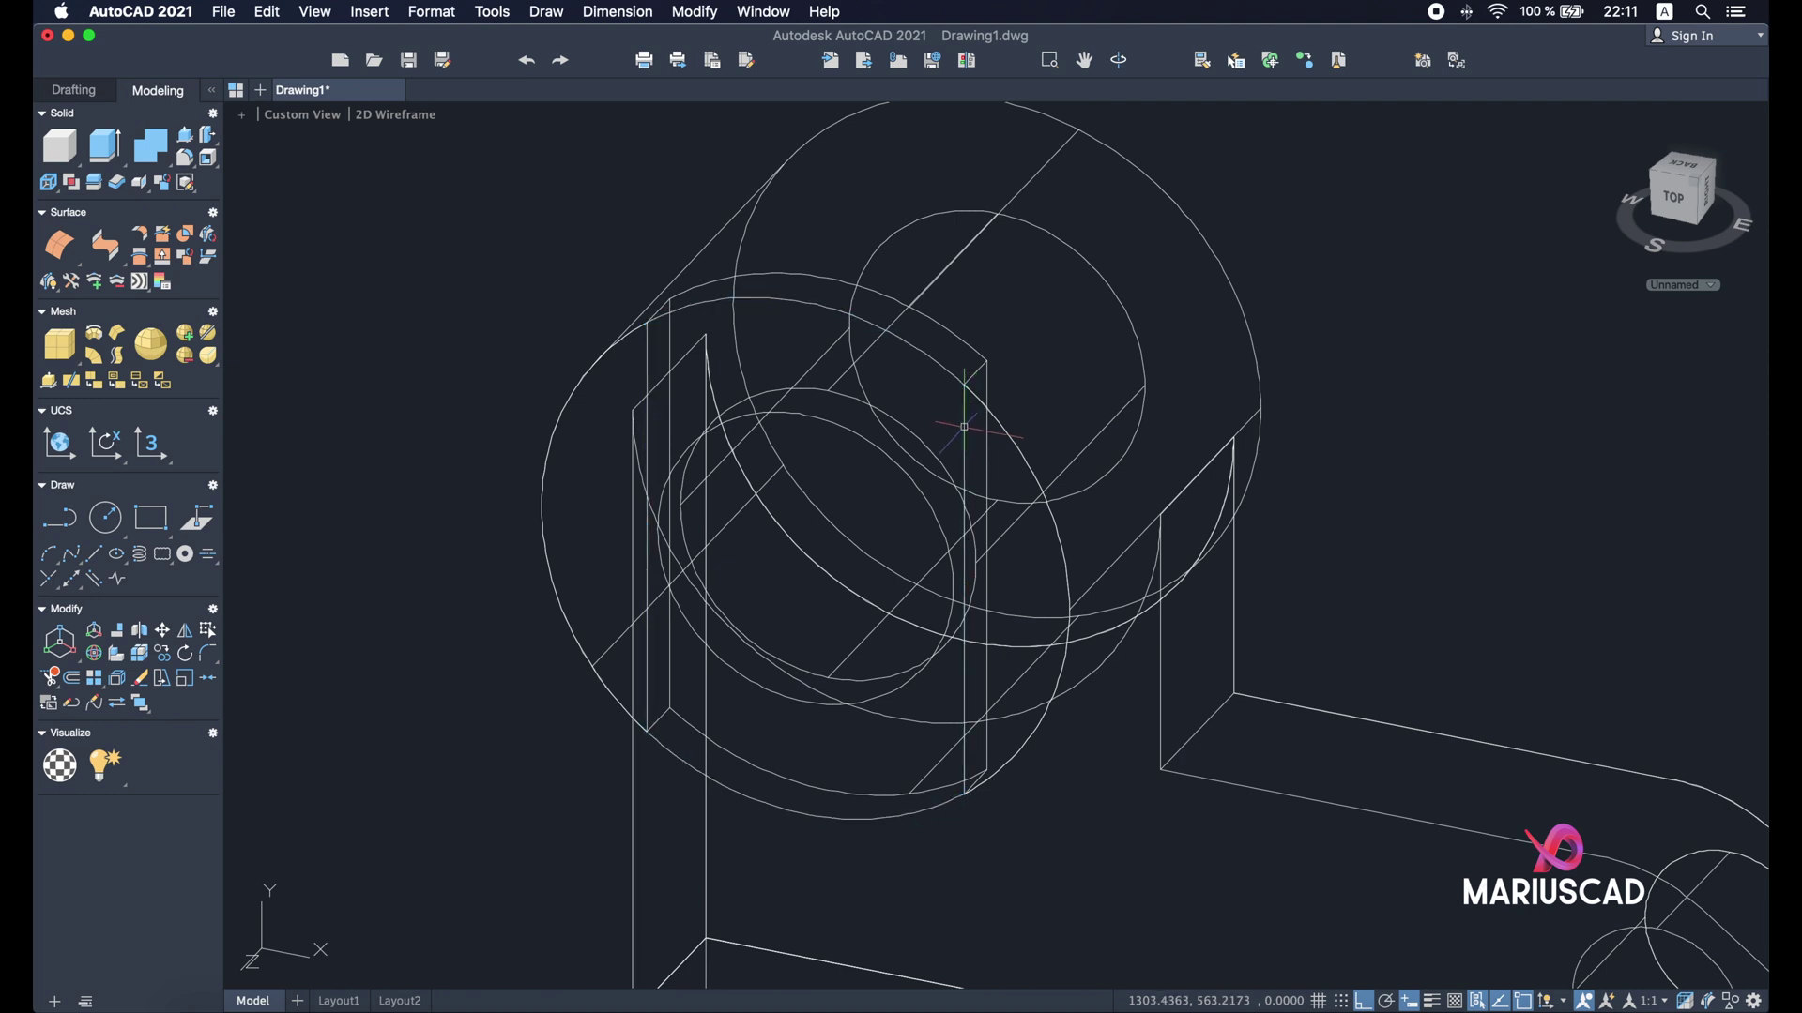
- Display the model in the Shaded with edges visual style and bring the whole bracket into view
left_click(379, 118)
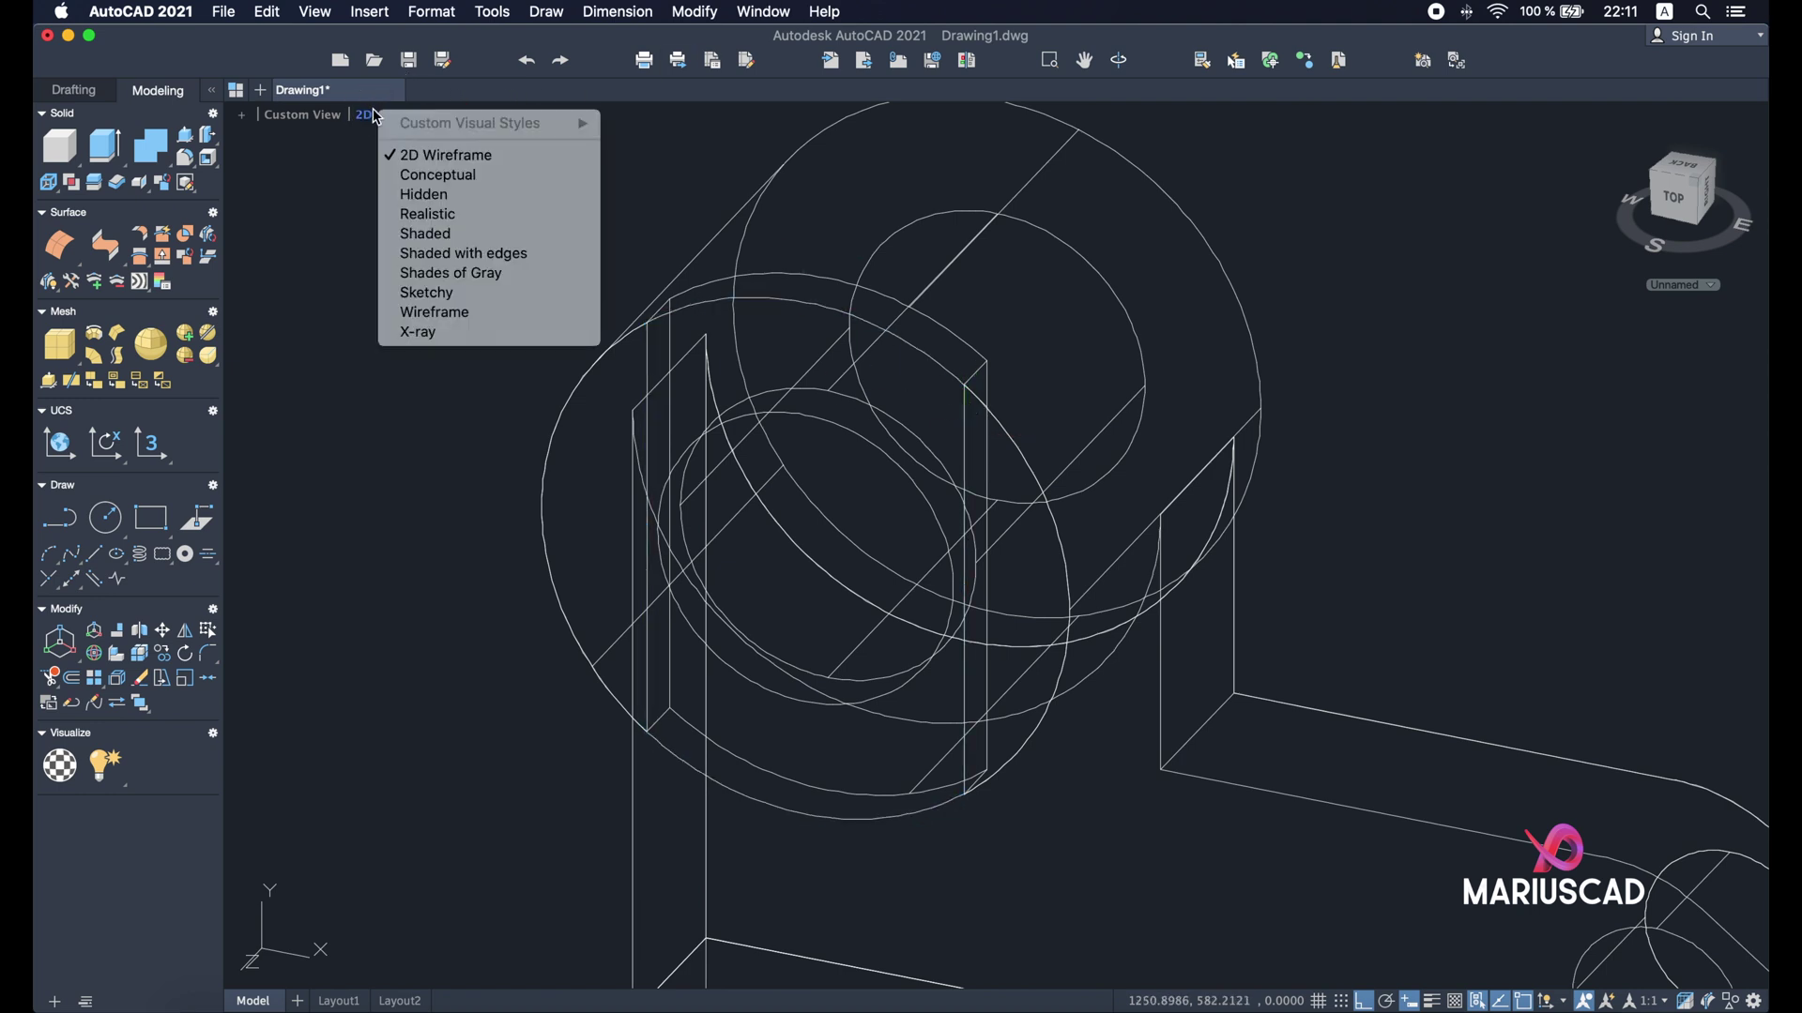
left_click(507, 254)
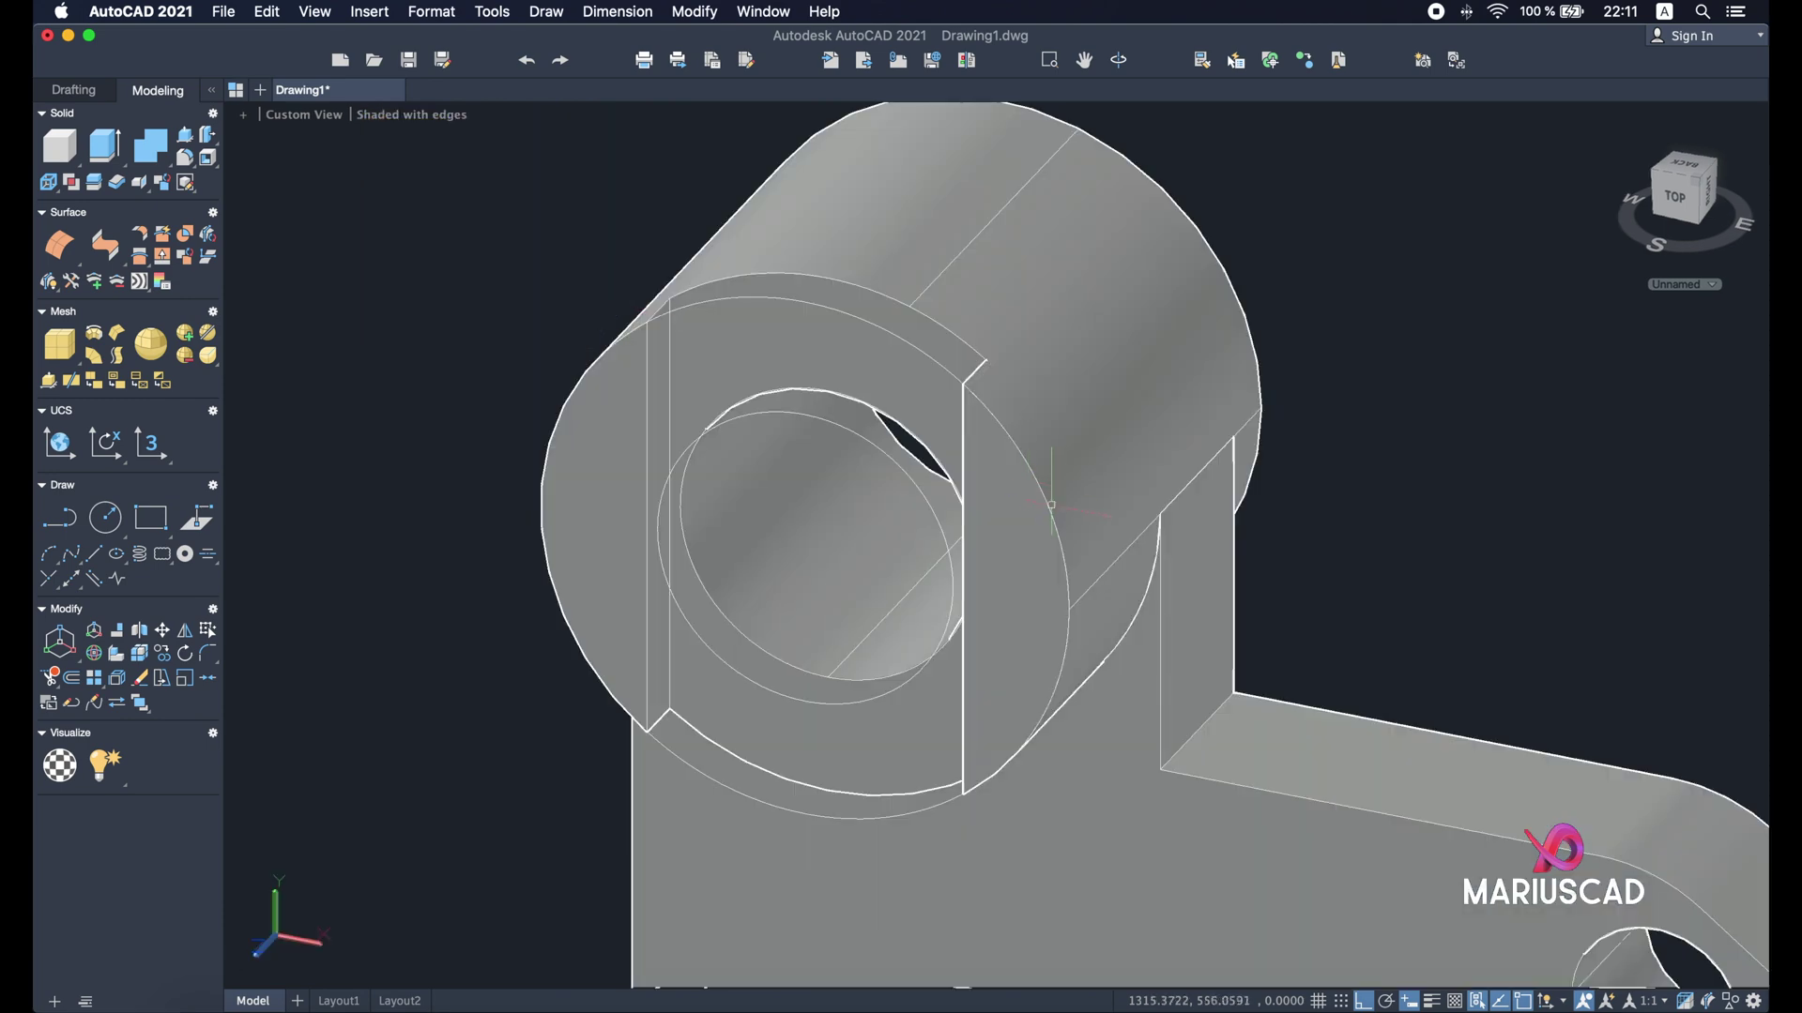
scroll(1042, 507, "down", 5)
mouse_move(1435, 757)
middle_mouse_down()
mouse_move(1348, 772)
mouse_move(1240, 865)
mouse_move(1395, 323)
middle_mouse_up()
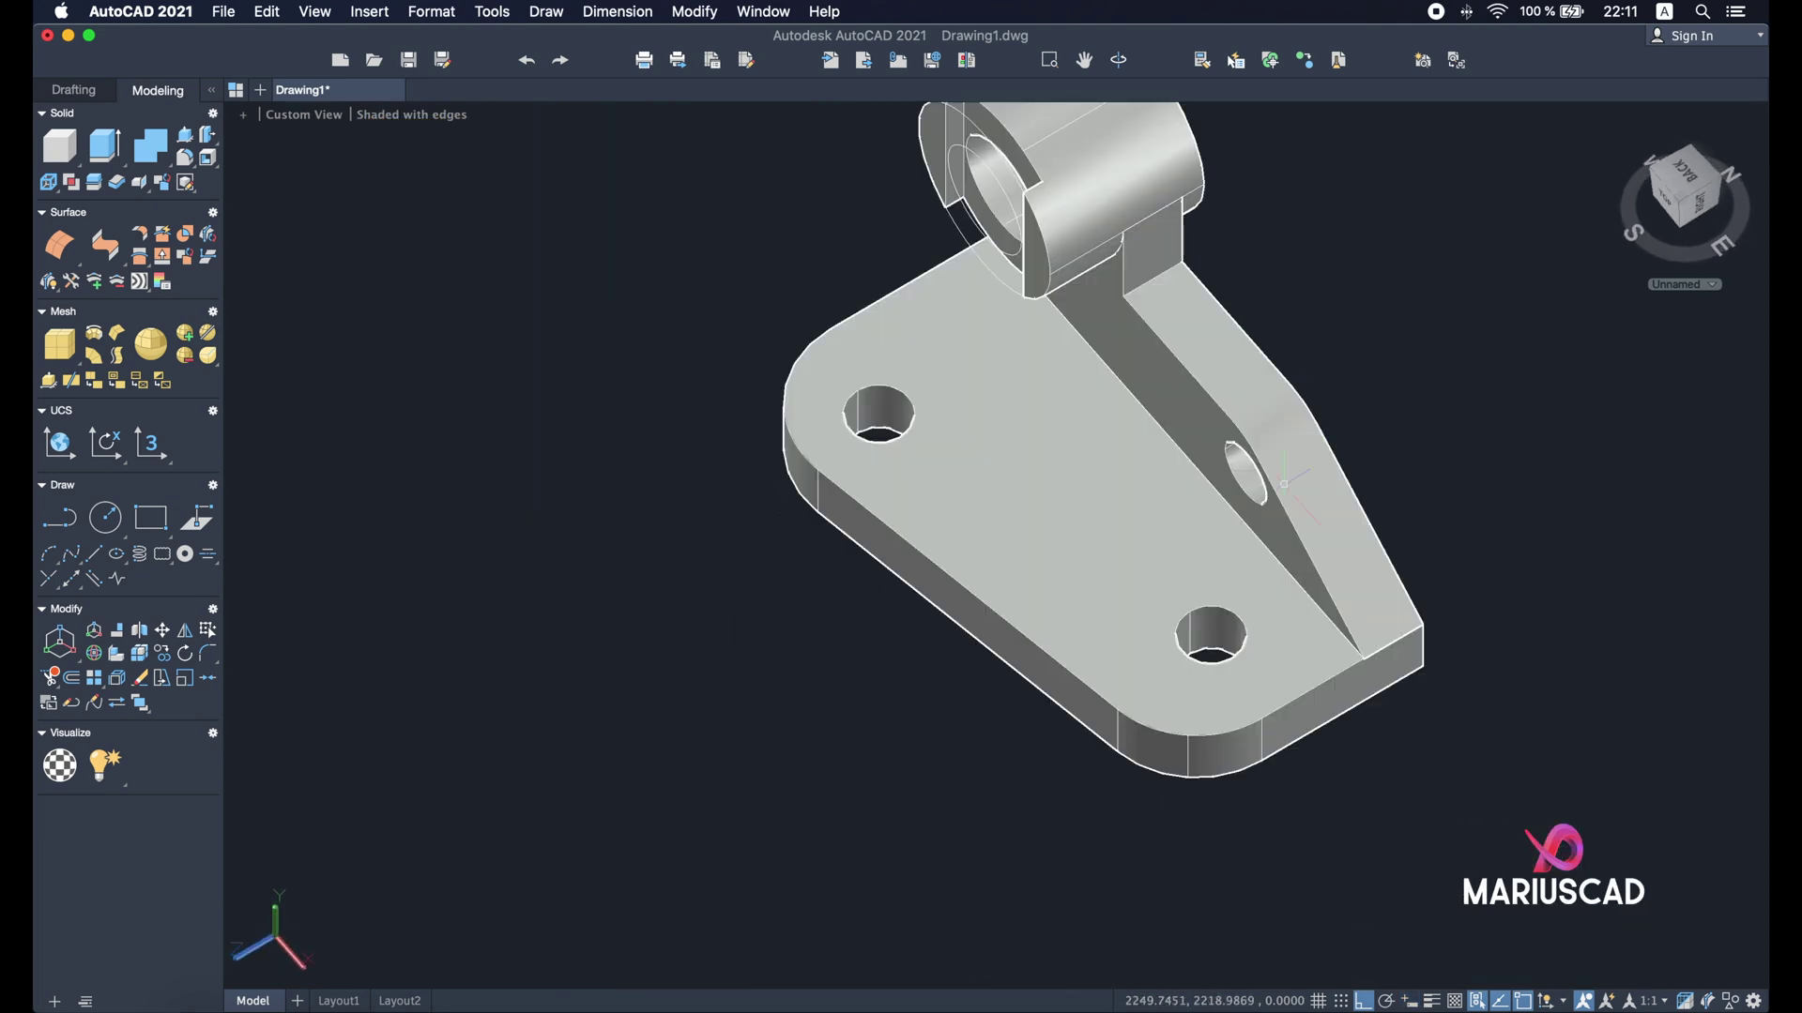
mouse_move(1290, 507)
middle_mouse_down("shift")
mouse_move(1374, 375)
mouse_move(1295, 457)
mouse_move(1162, 446)
middle_mouse_up("shift")
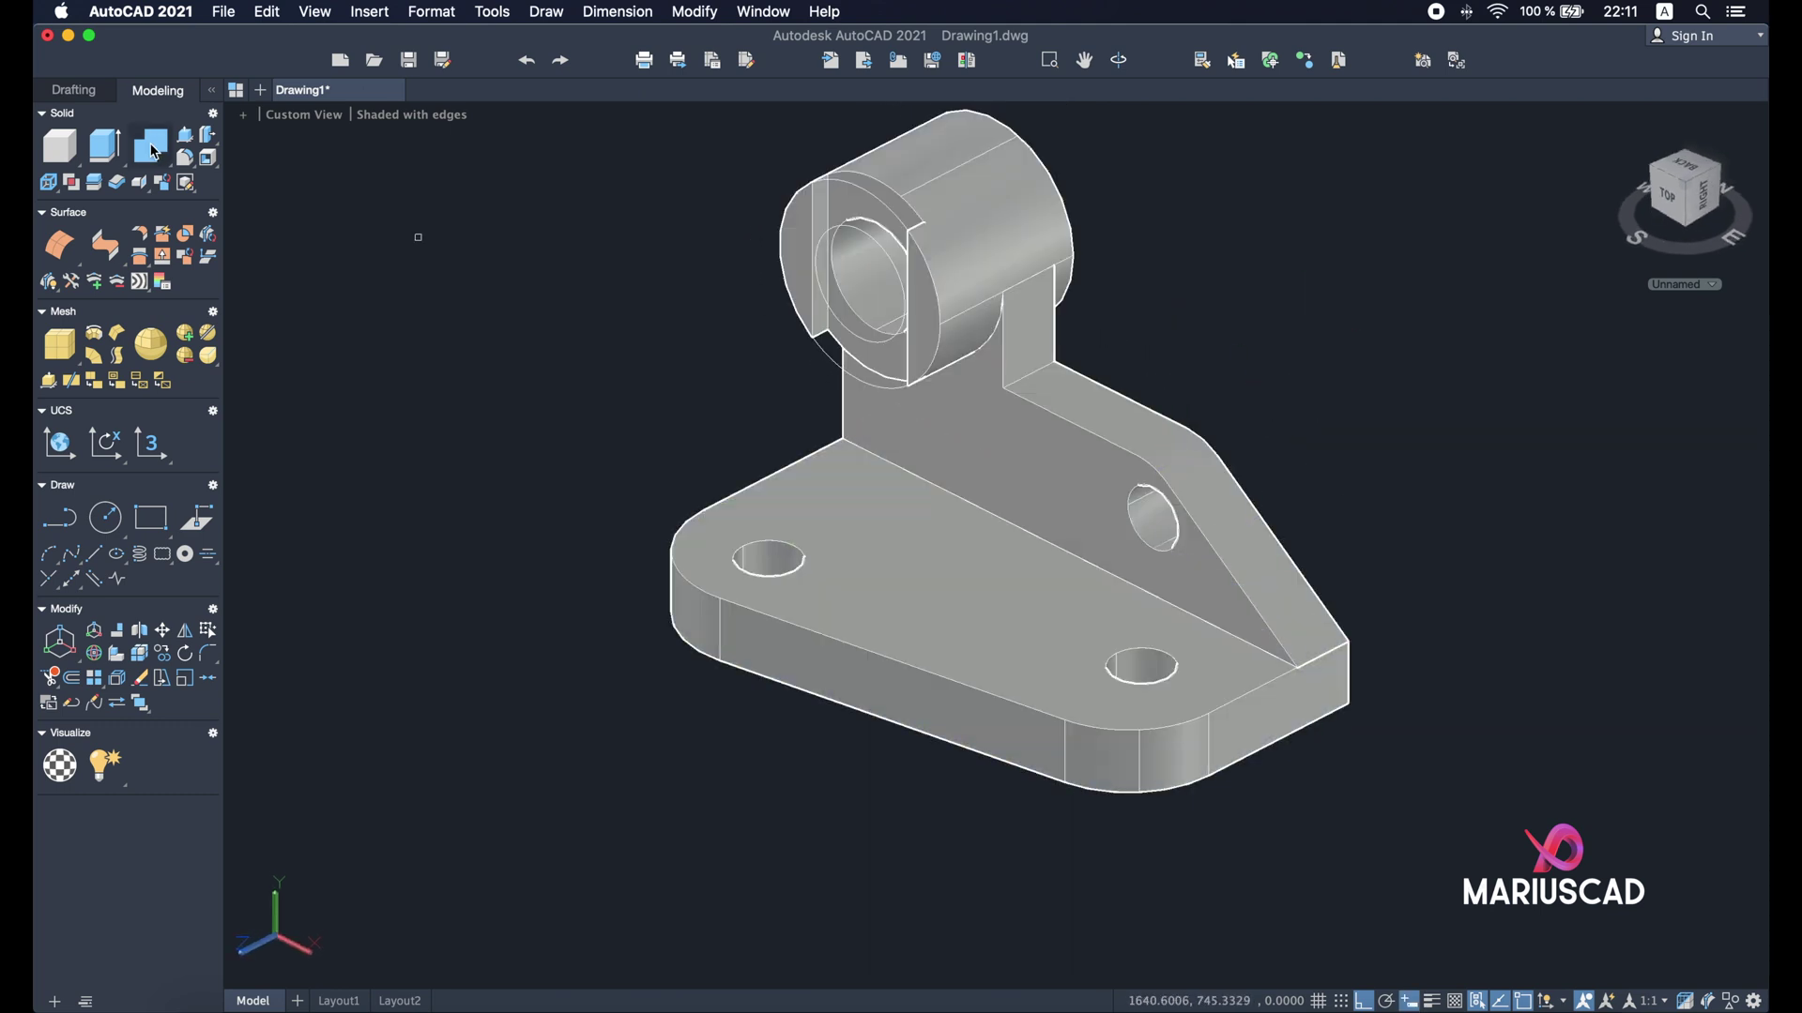
- Union the base plate, wall and cylindrical boss into one solid
left_click(1447, 825)
left_click(627, 148)
left_click(627, 148)
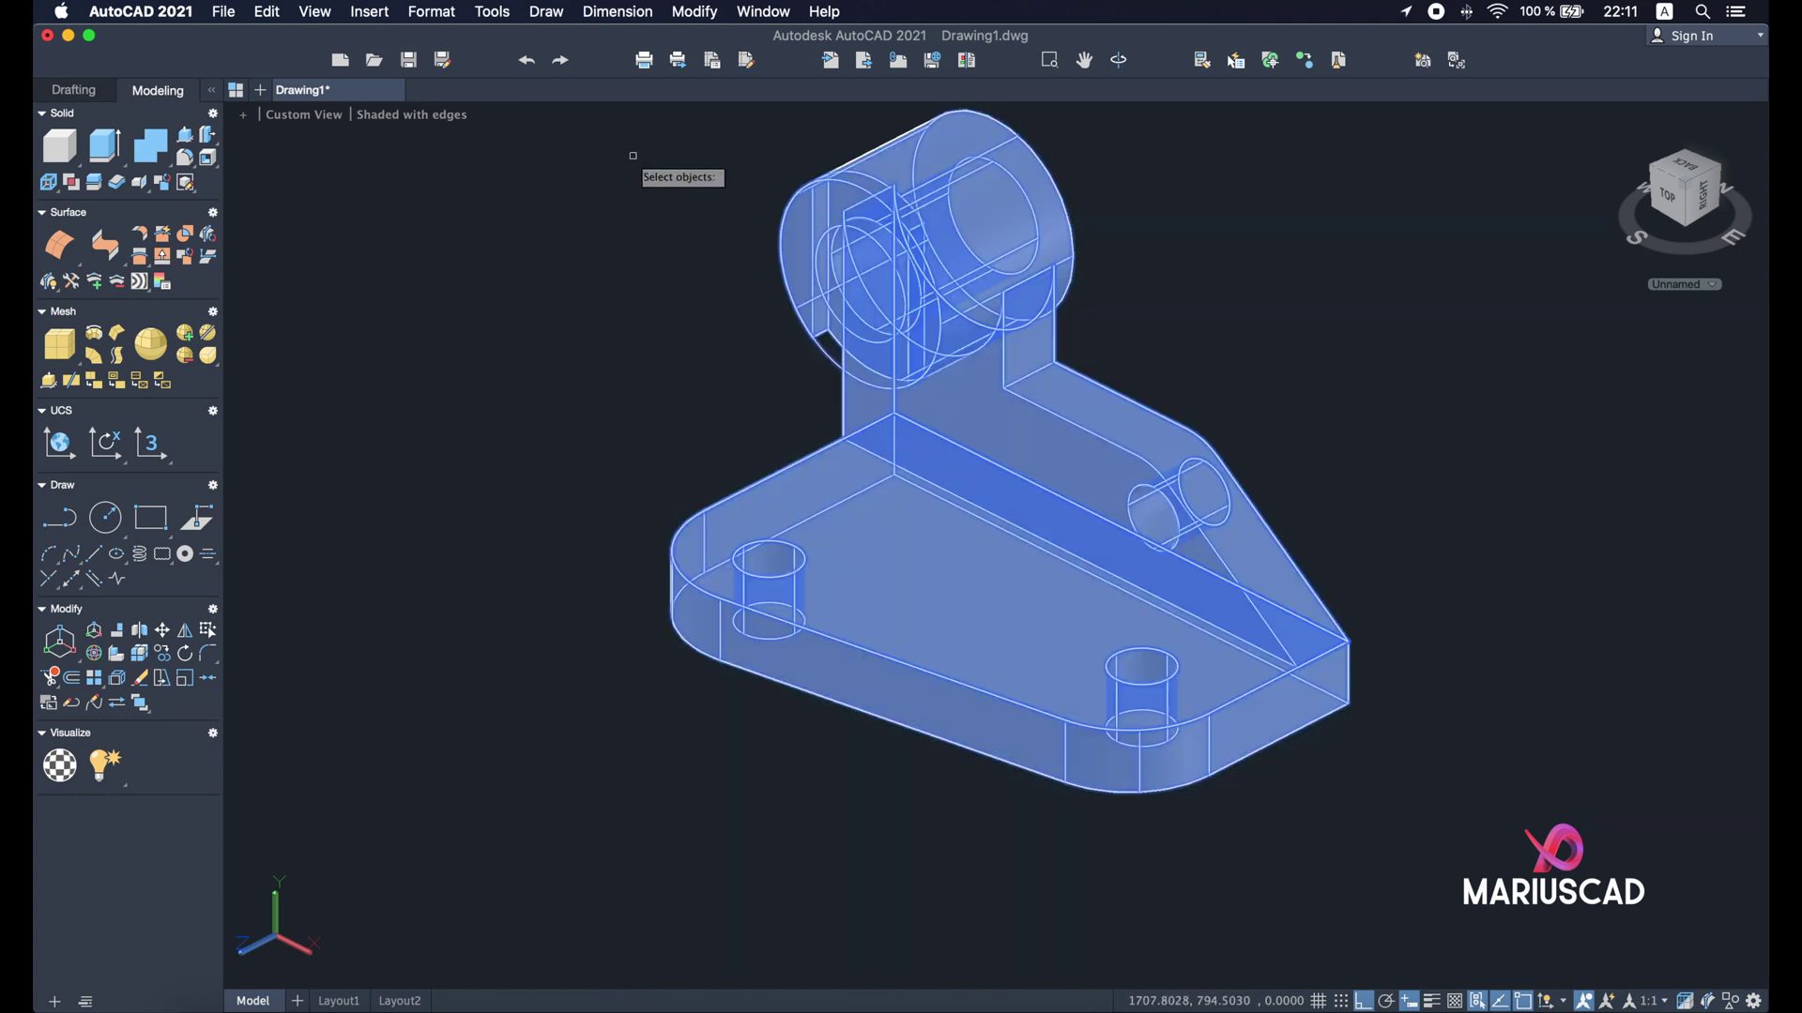
key("Return")
- Move the bracket solid forward, clear of the leftover construction curves
left_click(1009, 580)
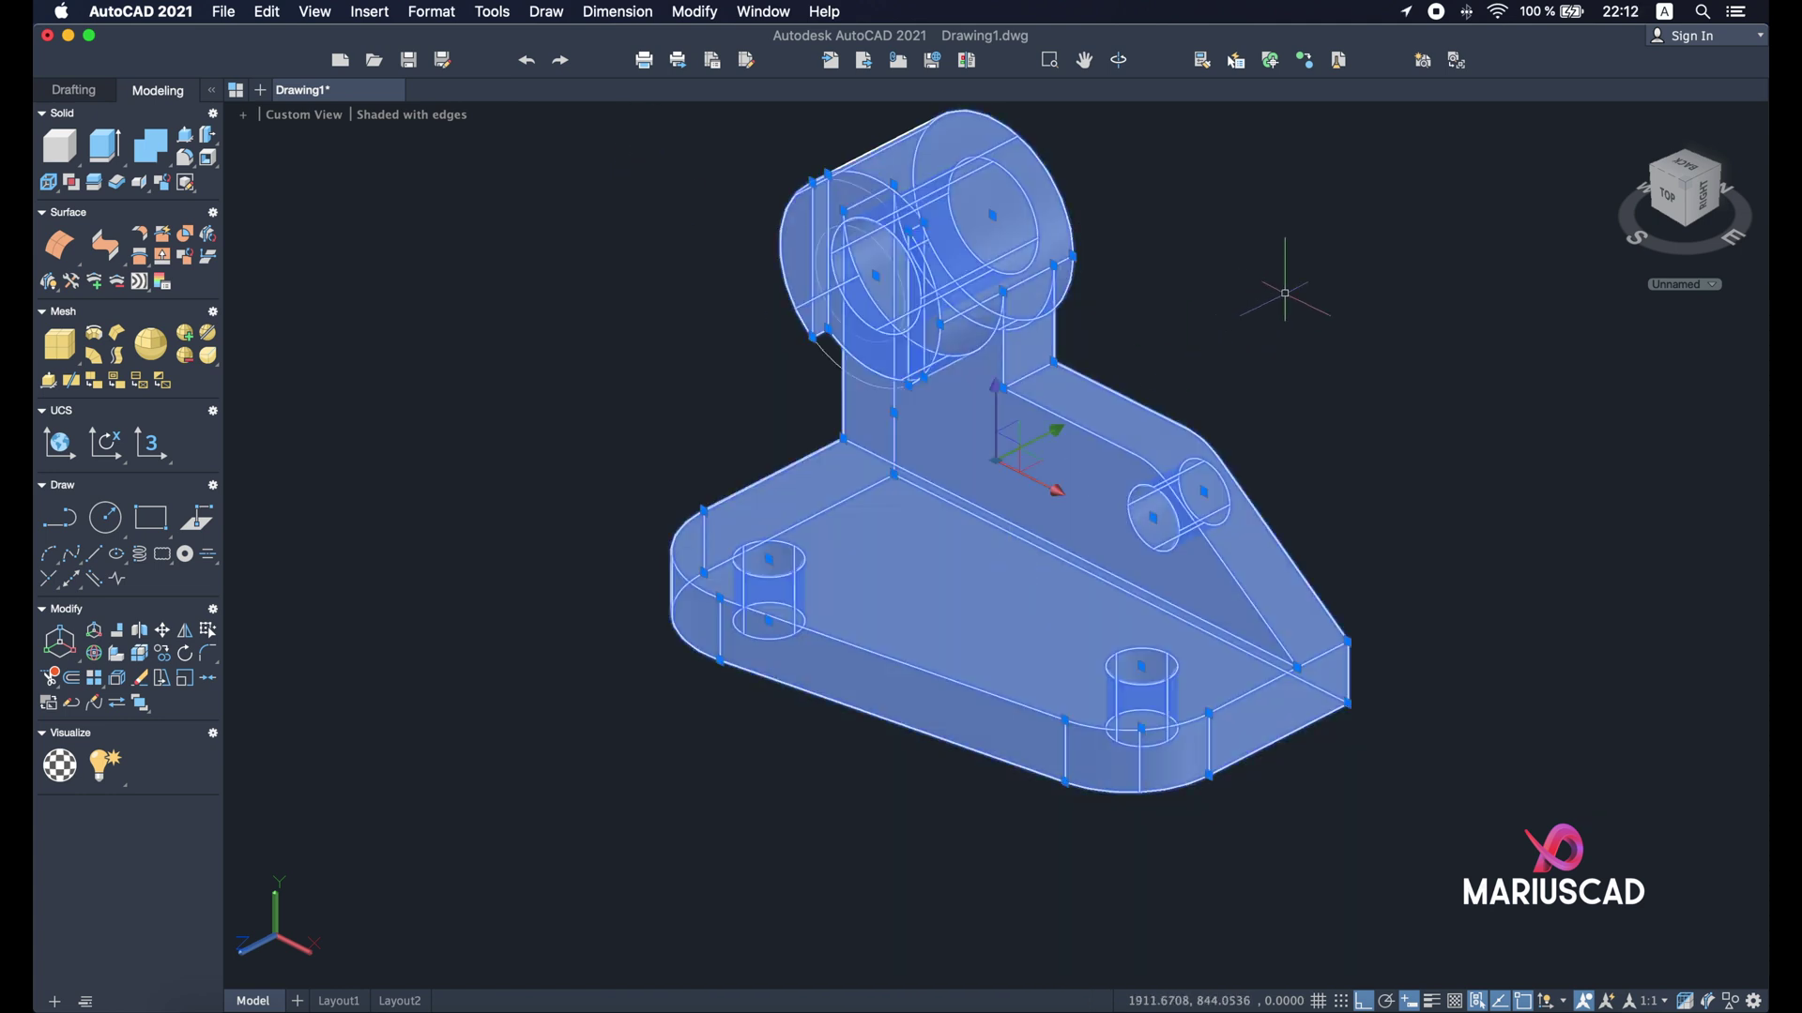
type("m")
key("Return")
left_click(1464, 230)
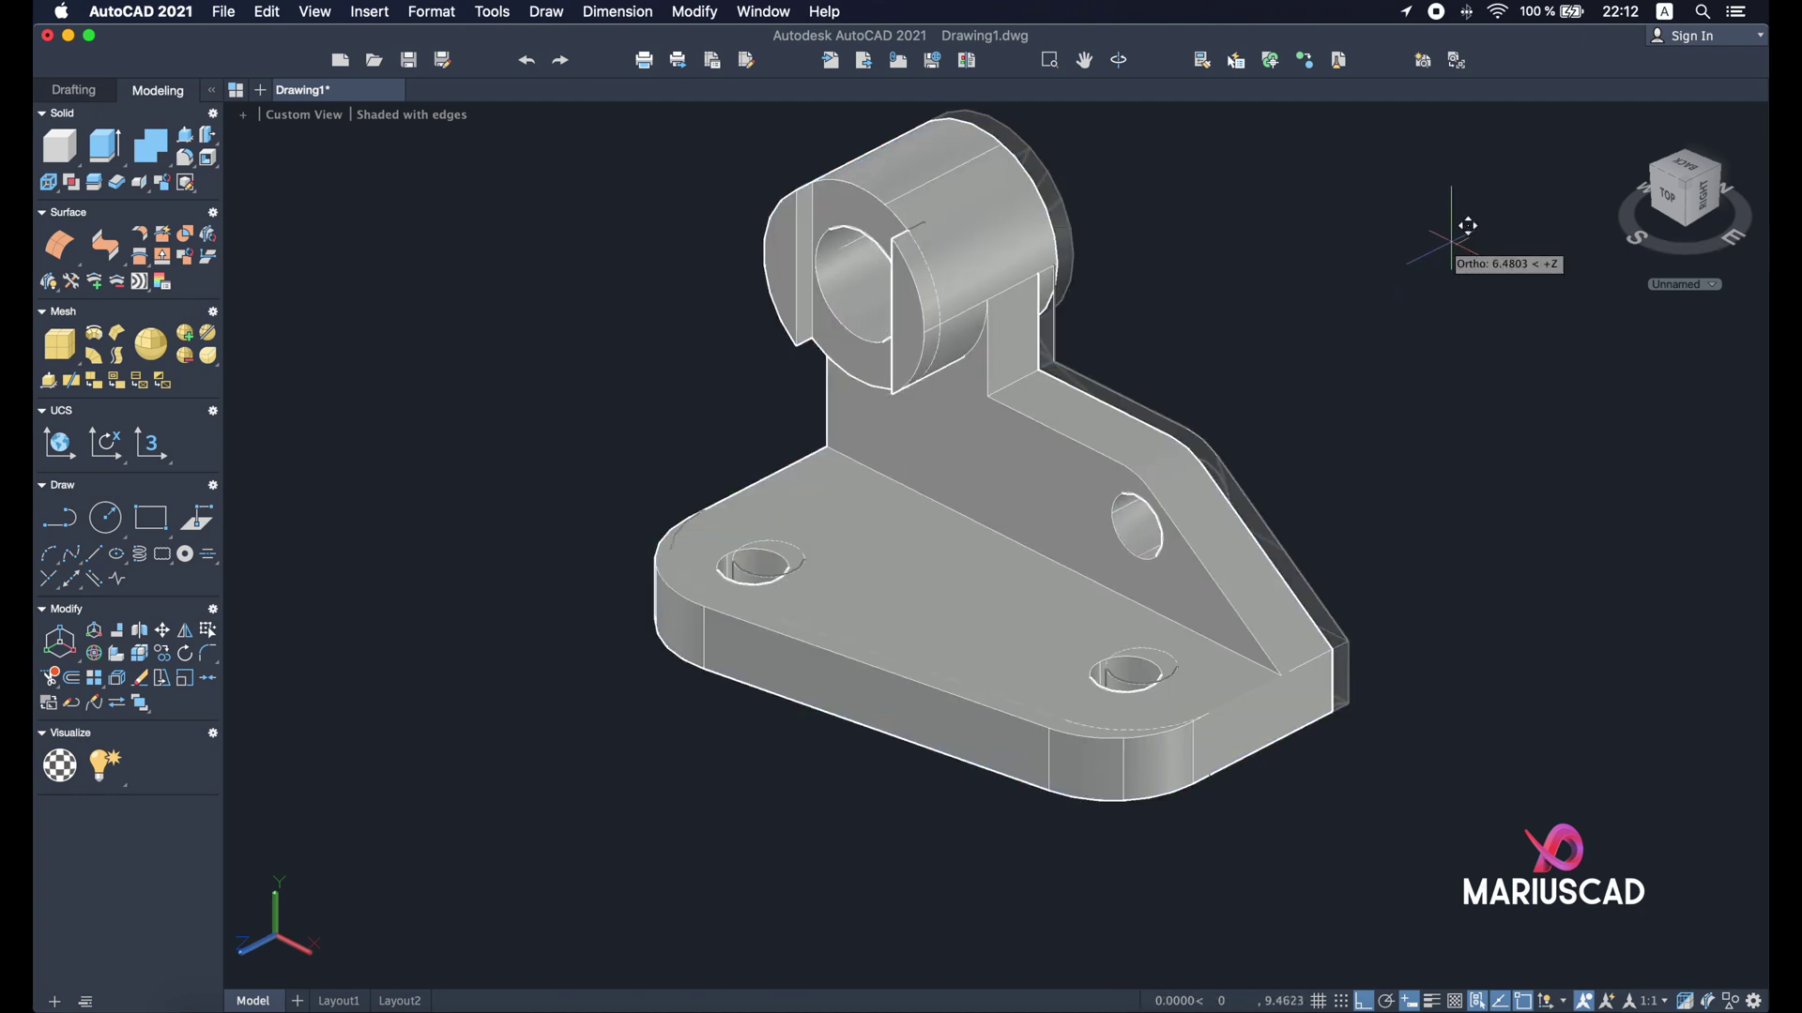
left_click(1154, 338)
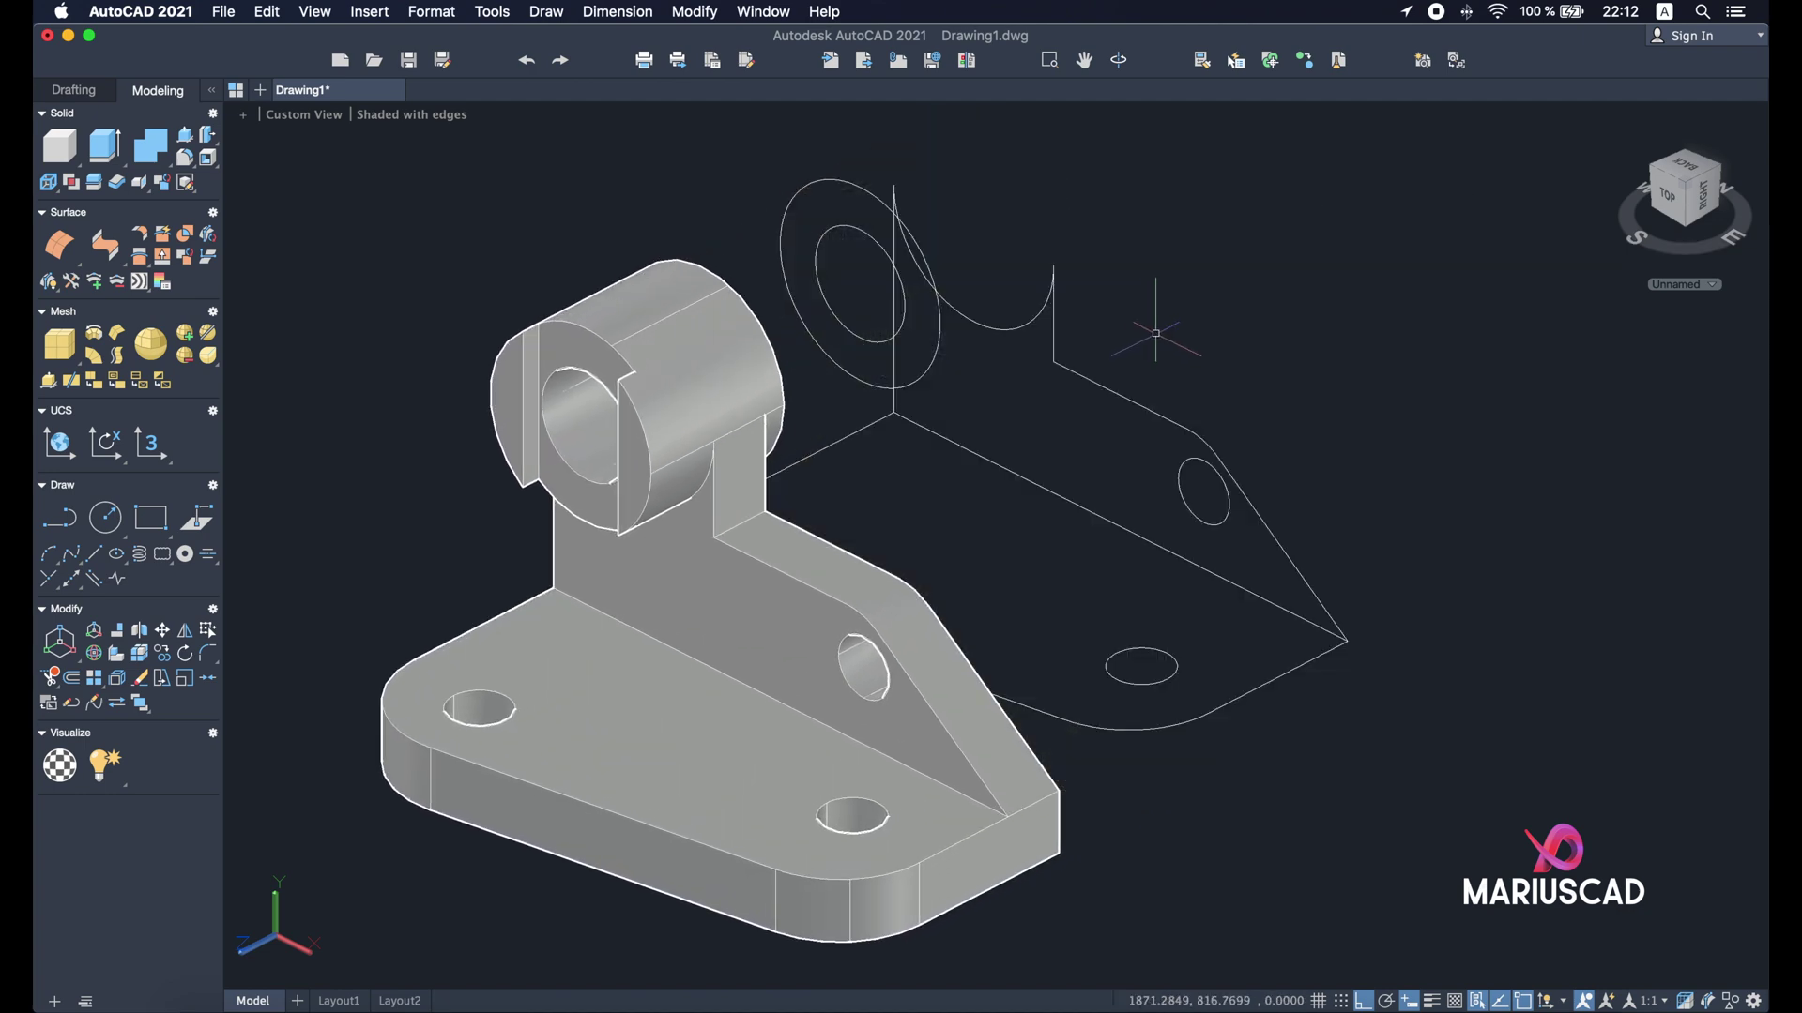
- Delete all the leftover construction curves and circles behind the bracket, including both base hole circles
middle_click_drag(1155, 333, 920, 383, "shift")
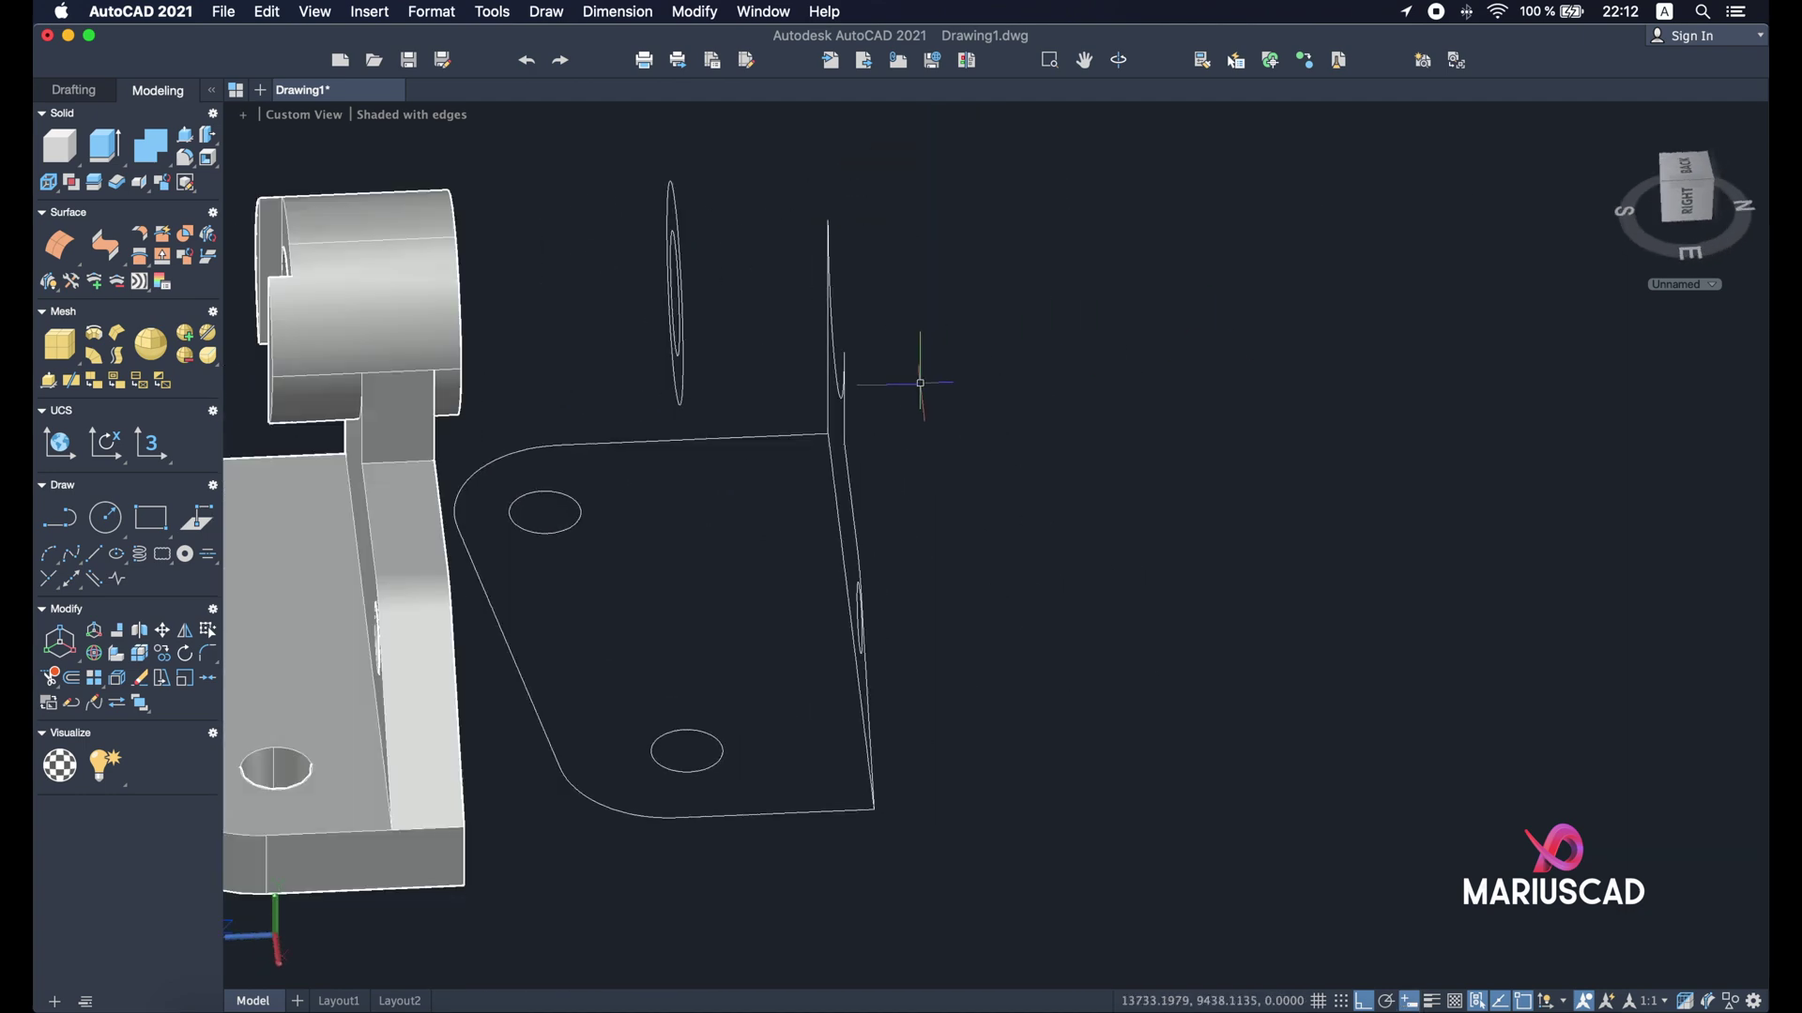
left_click(1032, 763)
left_click(644, 208)
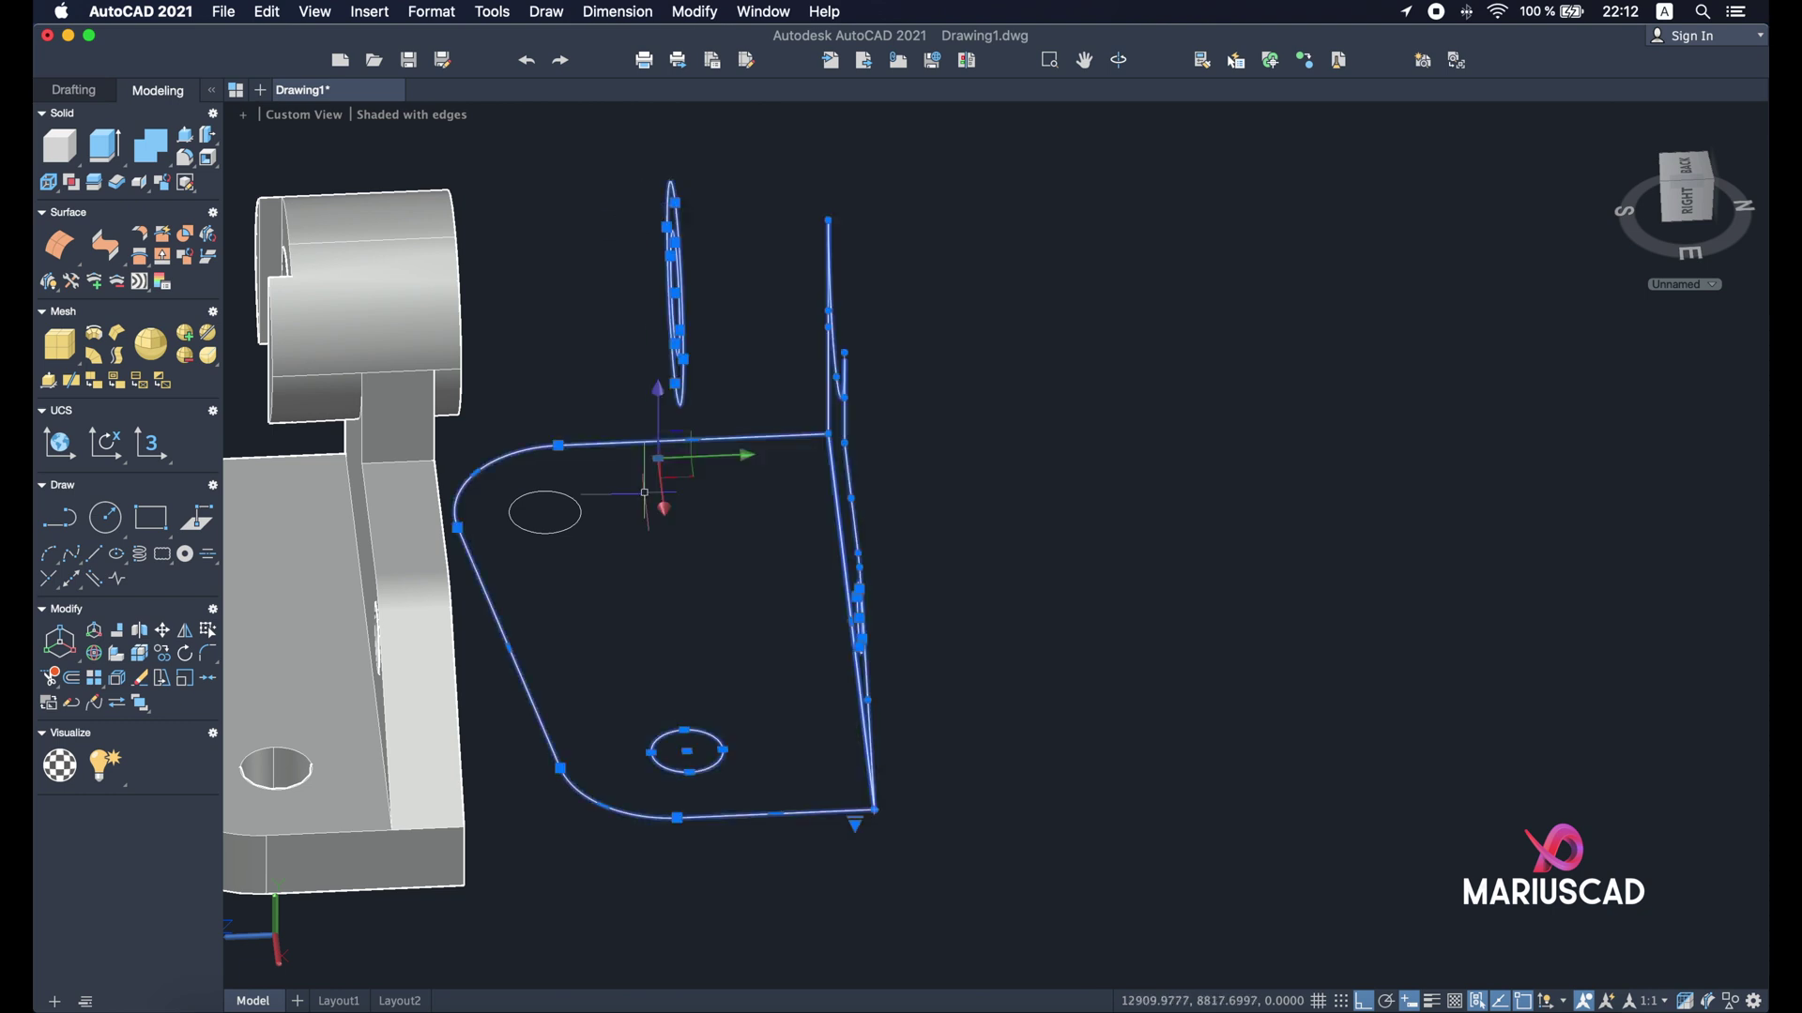
left_click(672, 643)
left_click(564, 507)
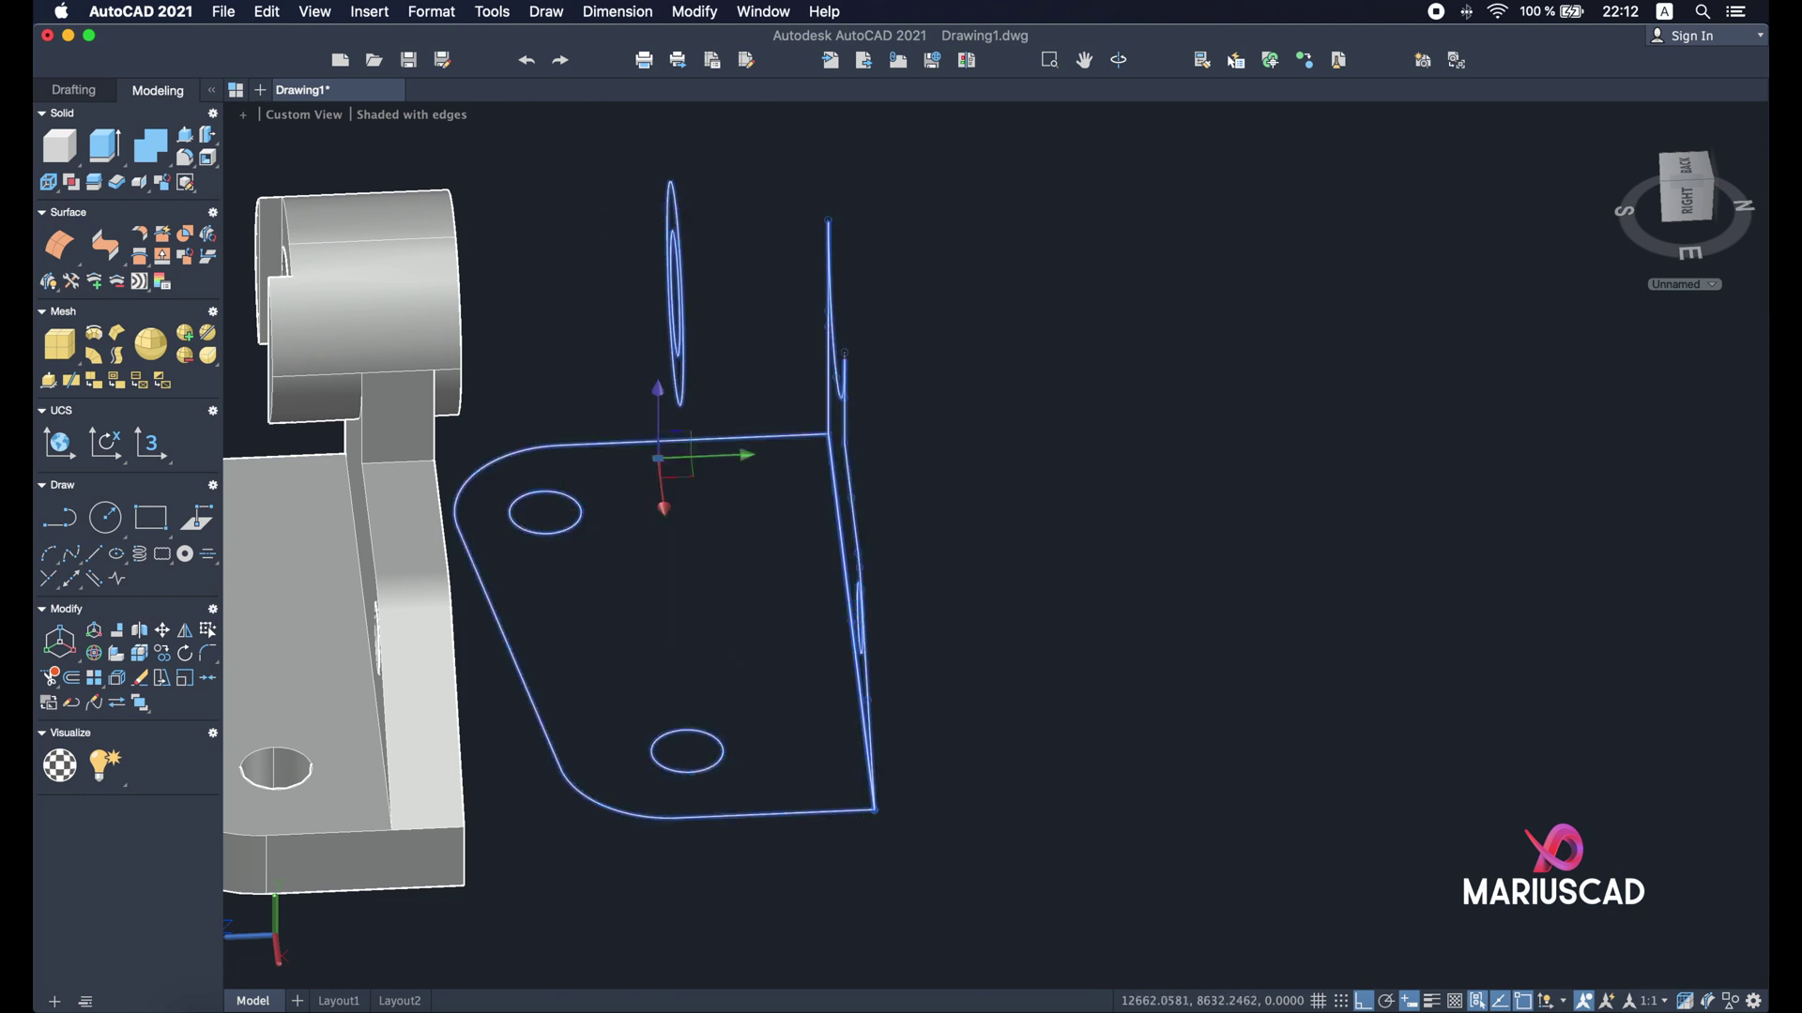
key("Delete")
middle_click_drag(845, 546, 1358, 633, "shift")
middle_click_drag(1183, 628, 1332, 732, "shift")
mouse_move(1380, 554)
middle_mouse_down("shift")
mouse_move(1335, 576)
mouse_move(1300, 441)
middle_mouse_up("shift")
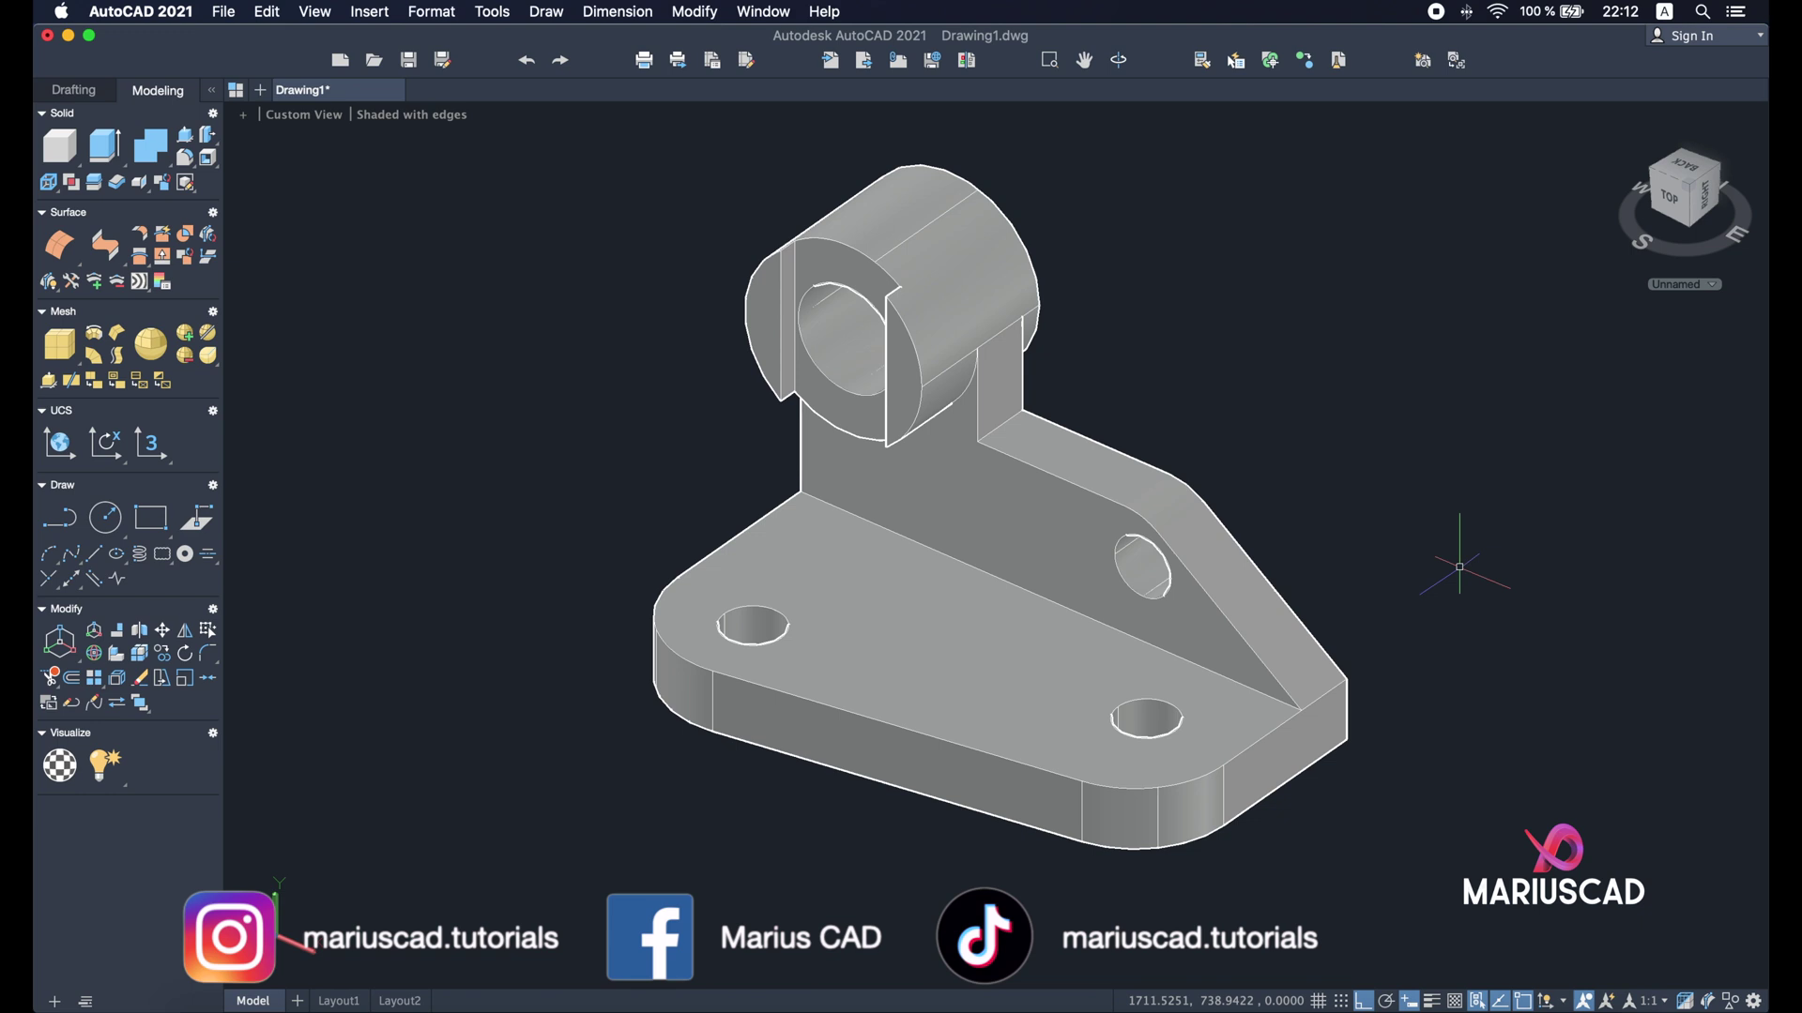